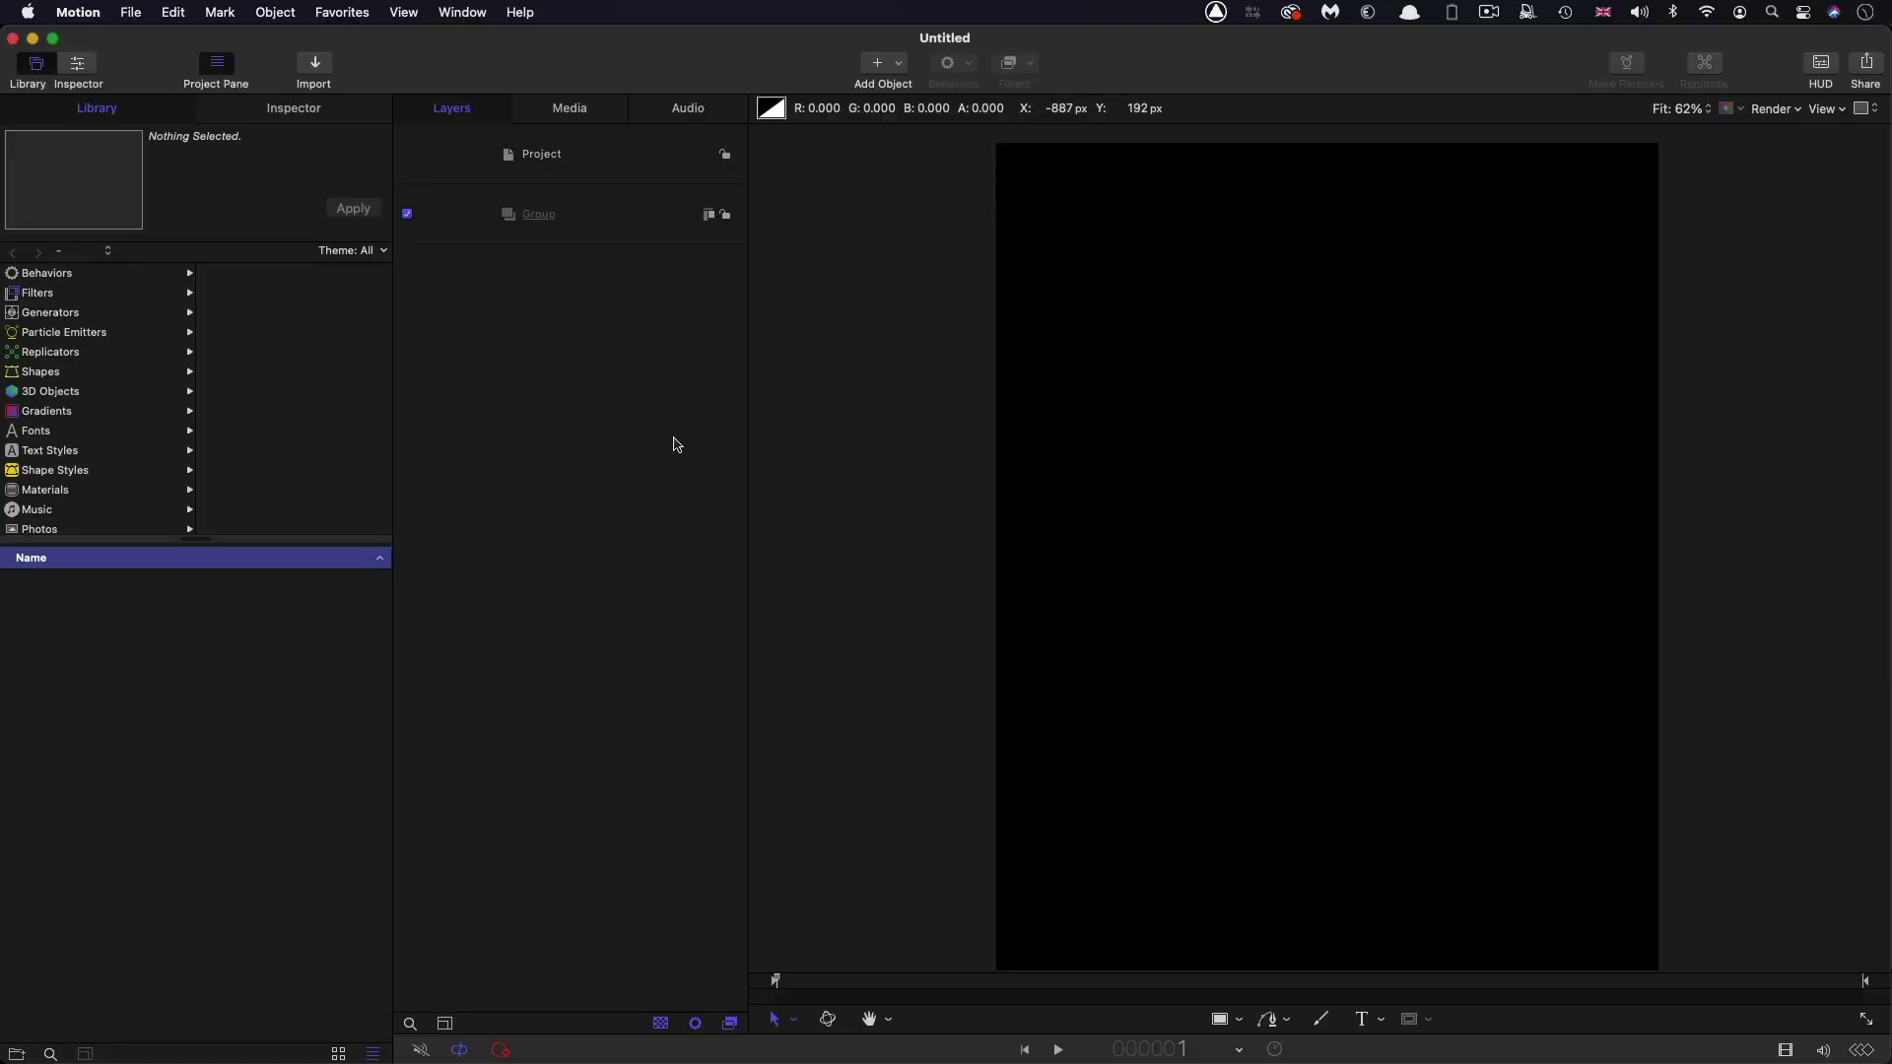
Show the Inspector with the project settings instead of the content library
key("super+3")
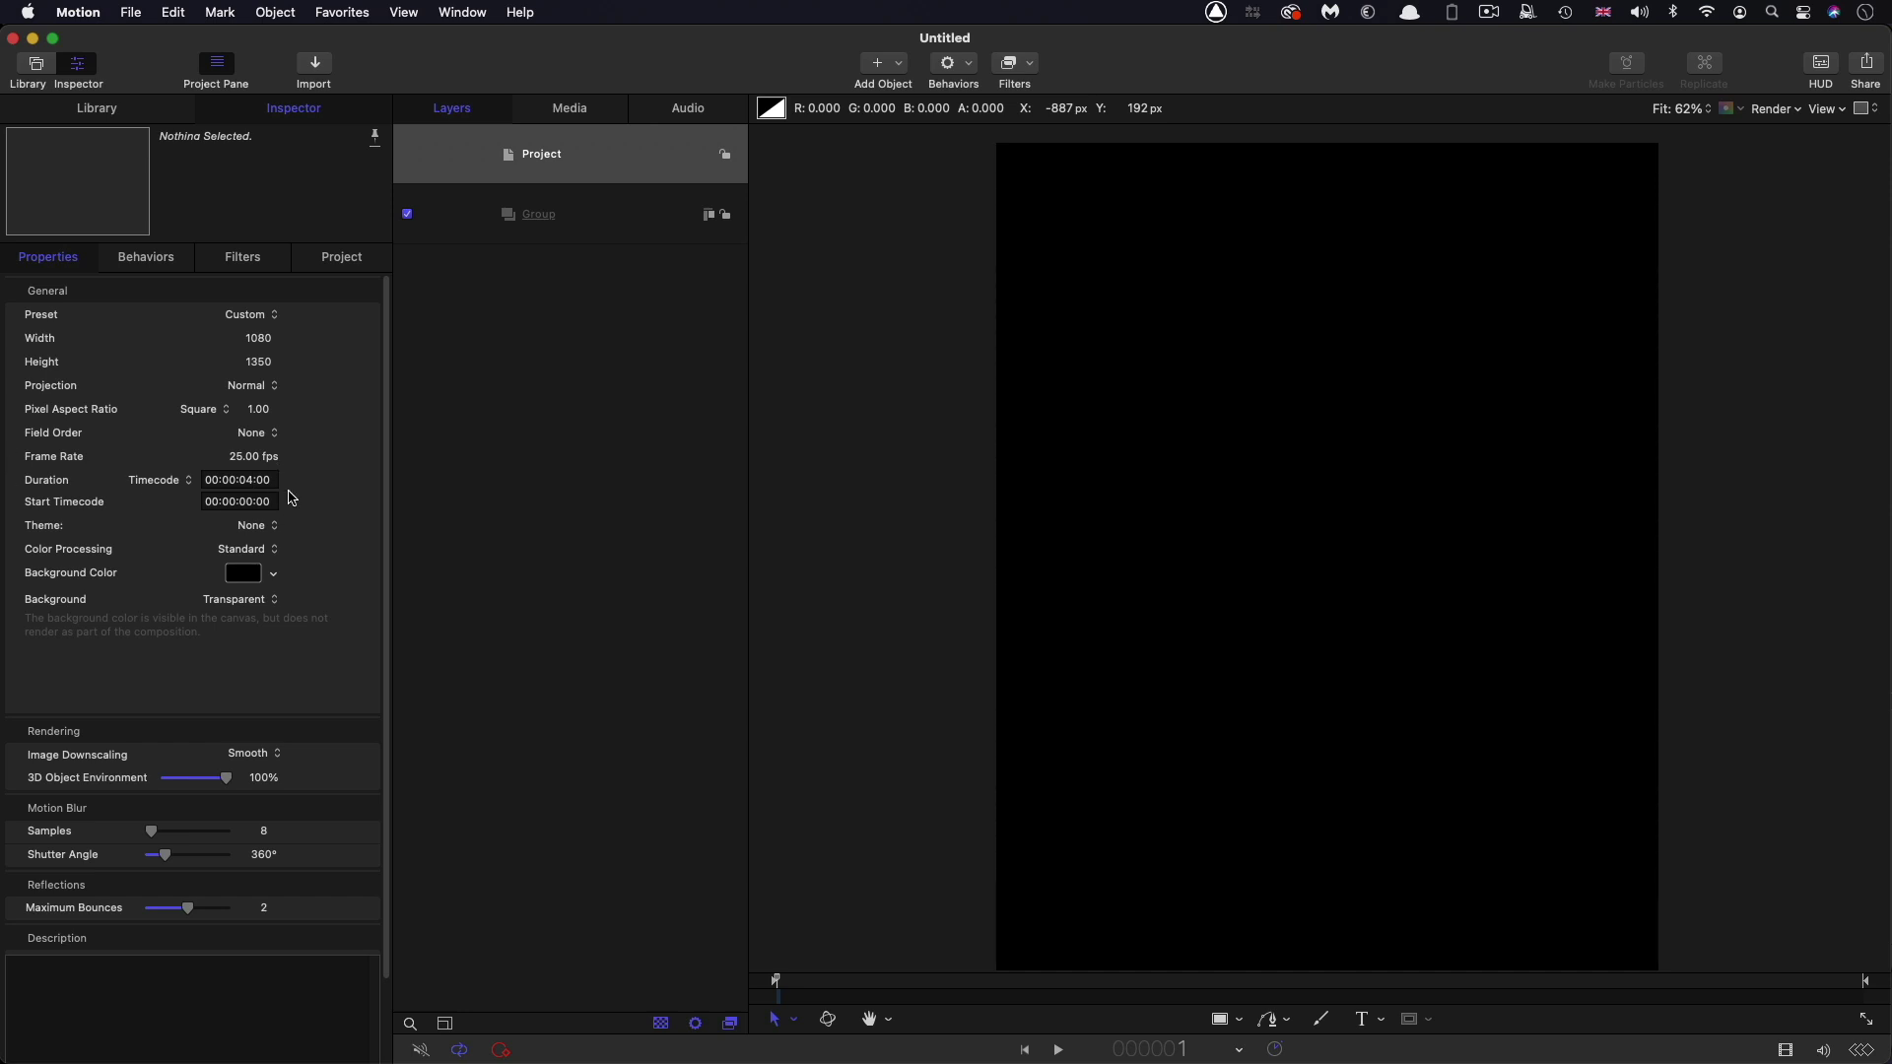
Add a new text layer on the canvas reading SQUISHY
left_click(573, 216)
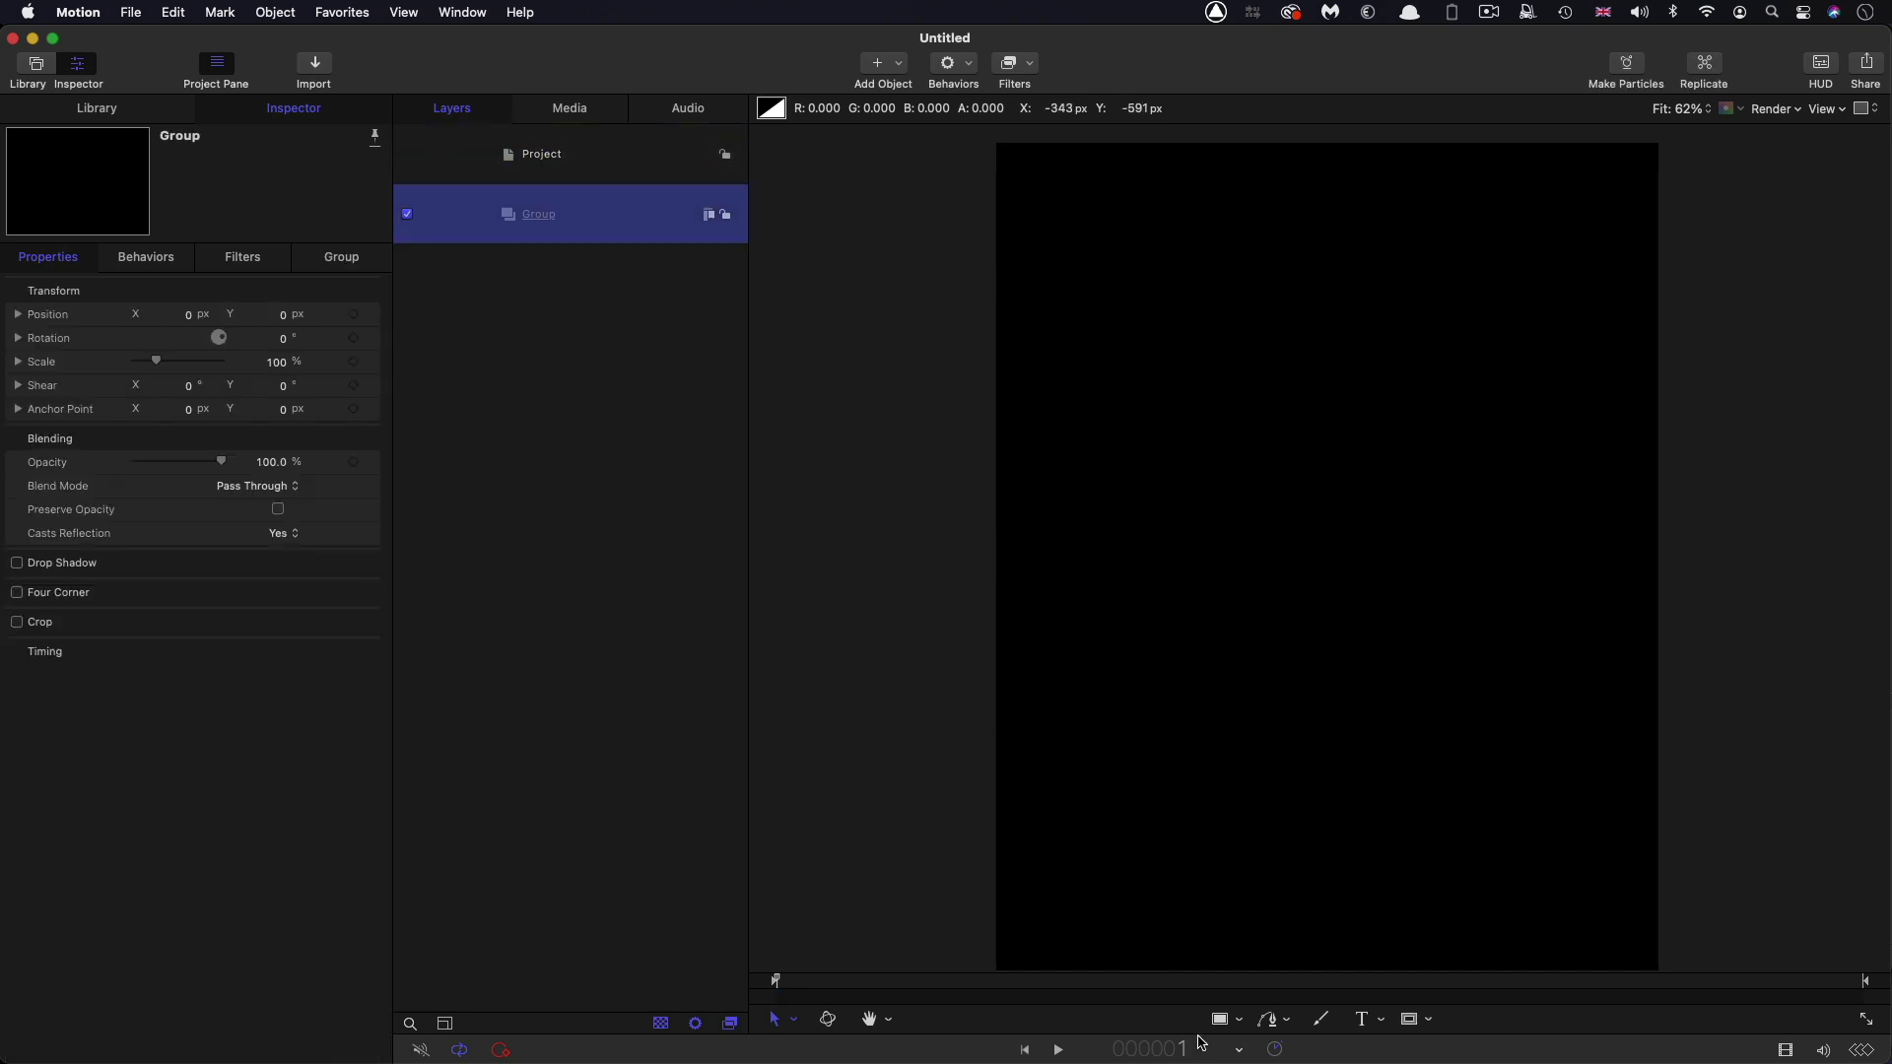
left_click(1364, 1019)
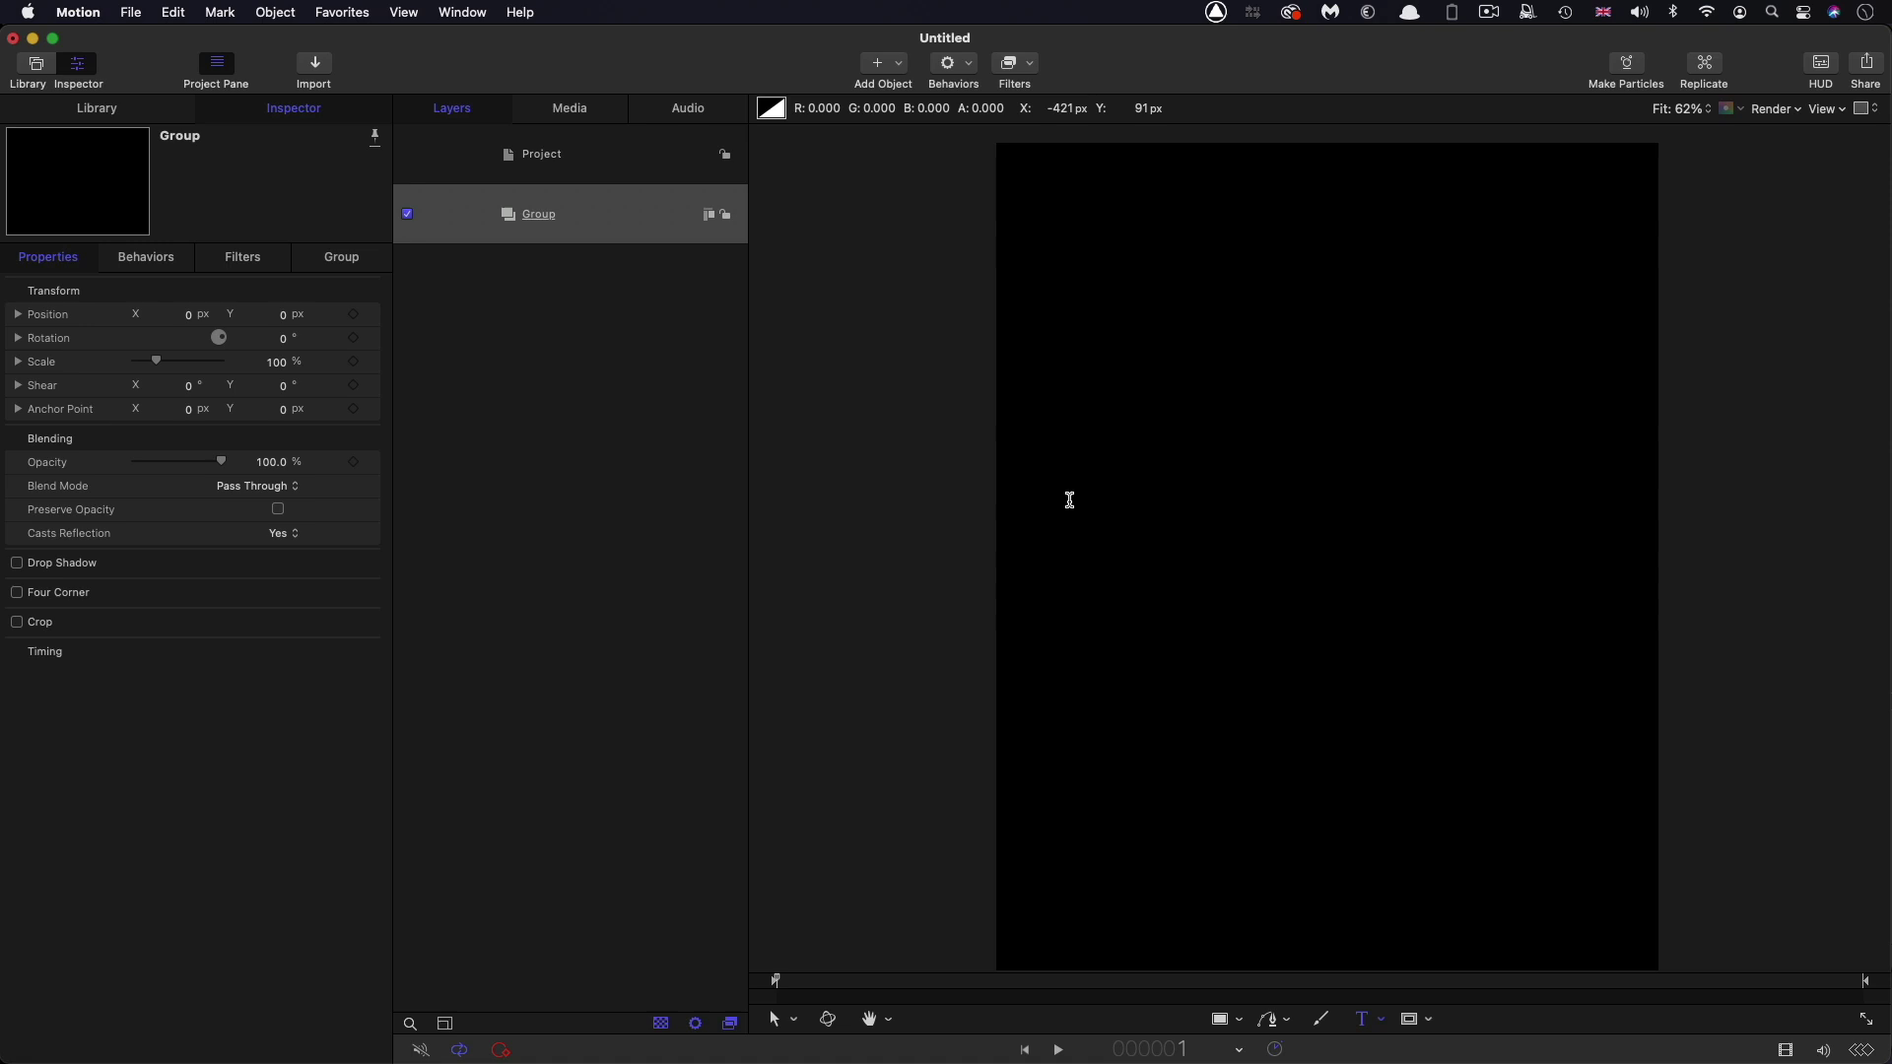
left_click(1070, 500)
type("SWQU")
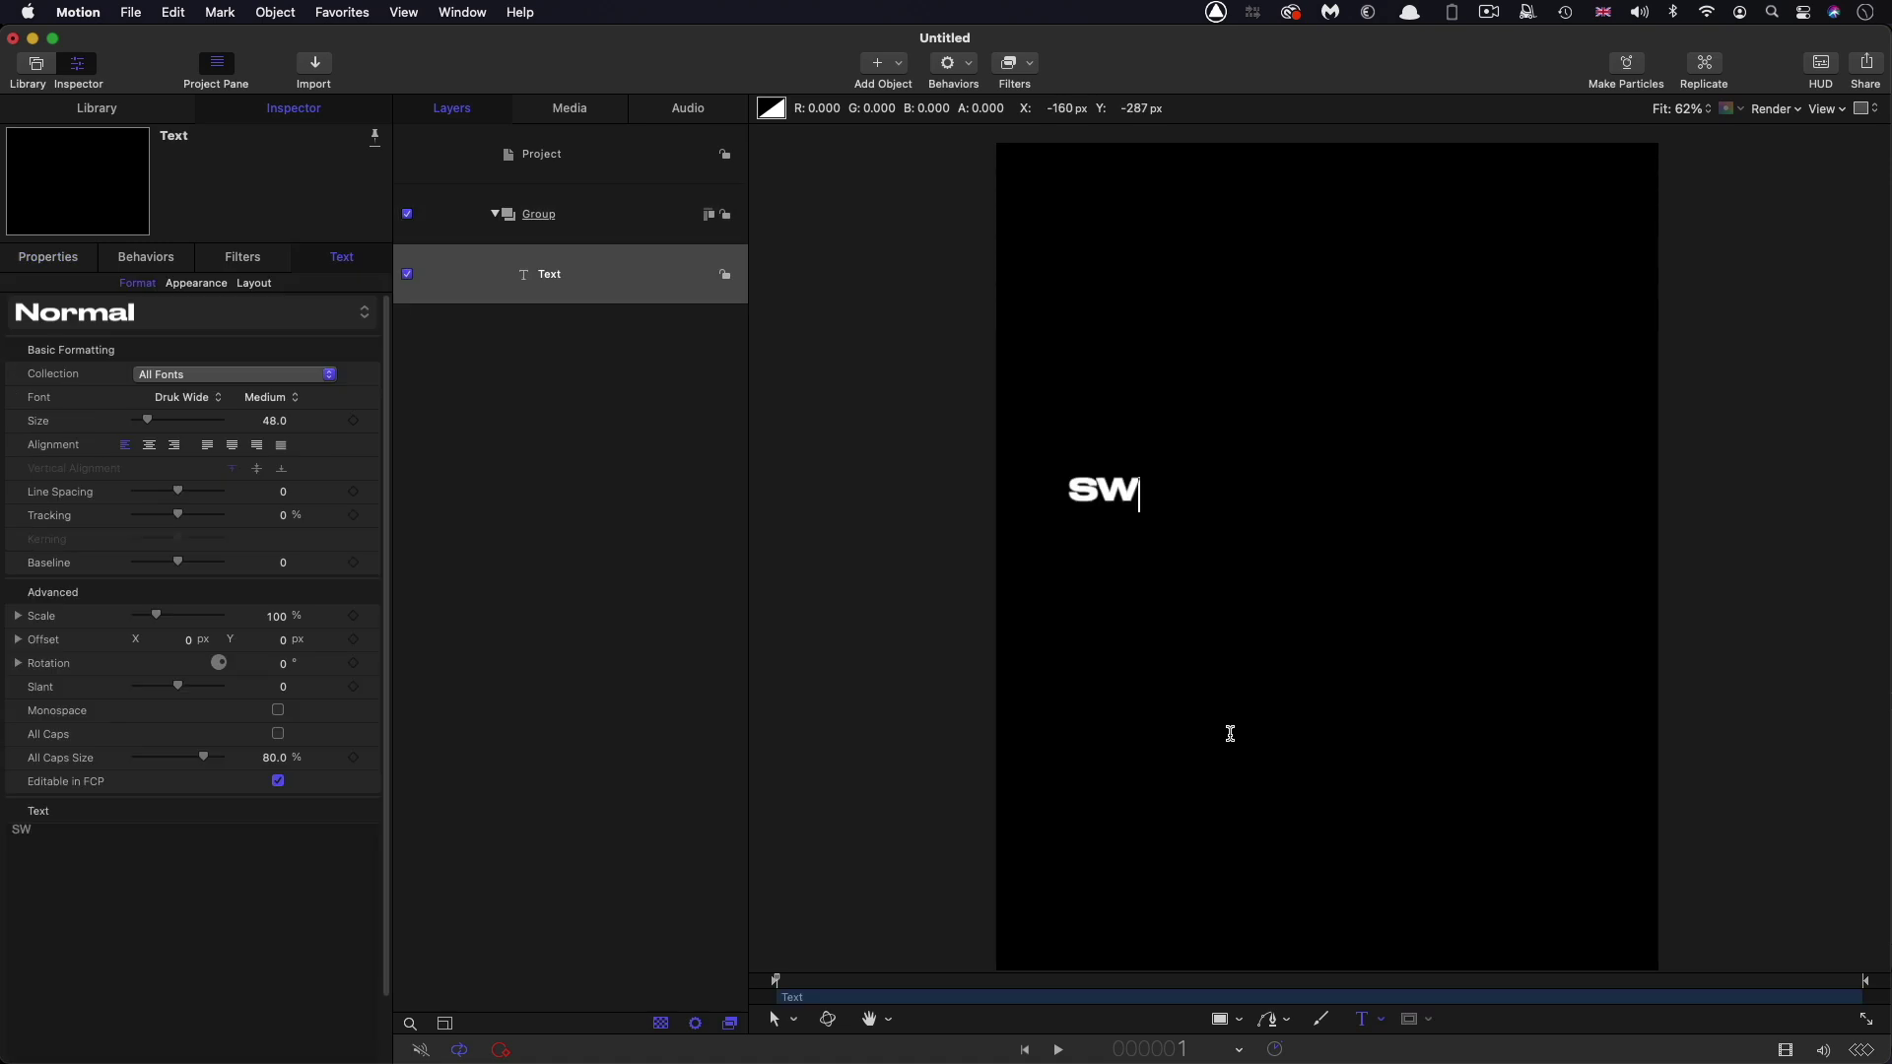
key("BackSpace")
key("BackSpace")
key("BackSpace")
type("QUISHY")
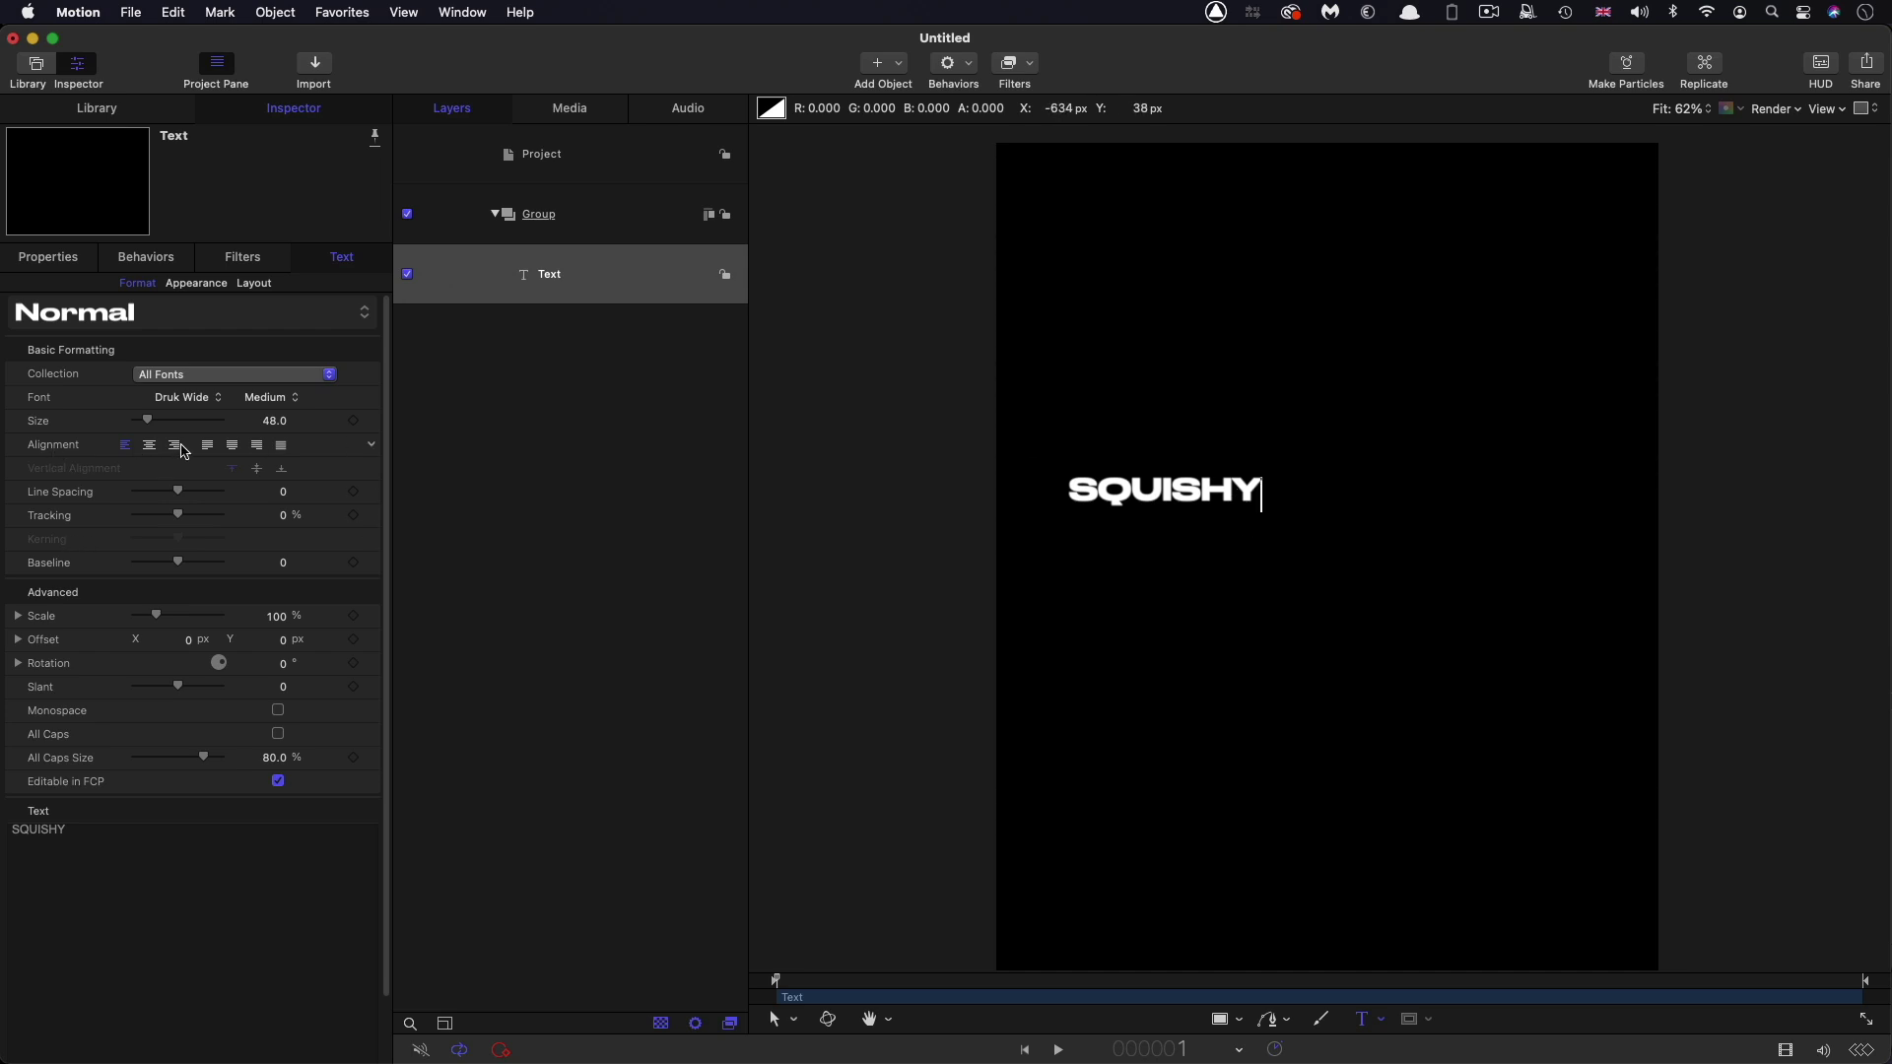
Right-align SQUISHY, position it at X 540, Y 0, and enlarge it to size 165
left_click(177, 447)
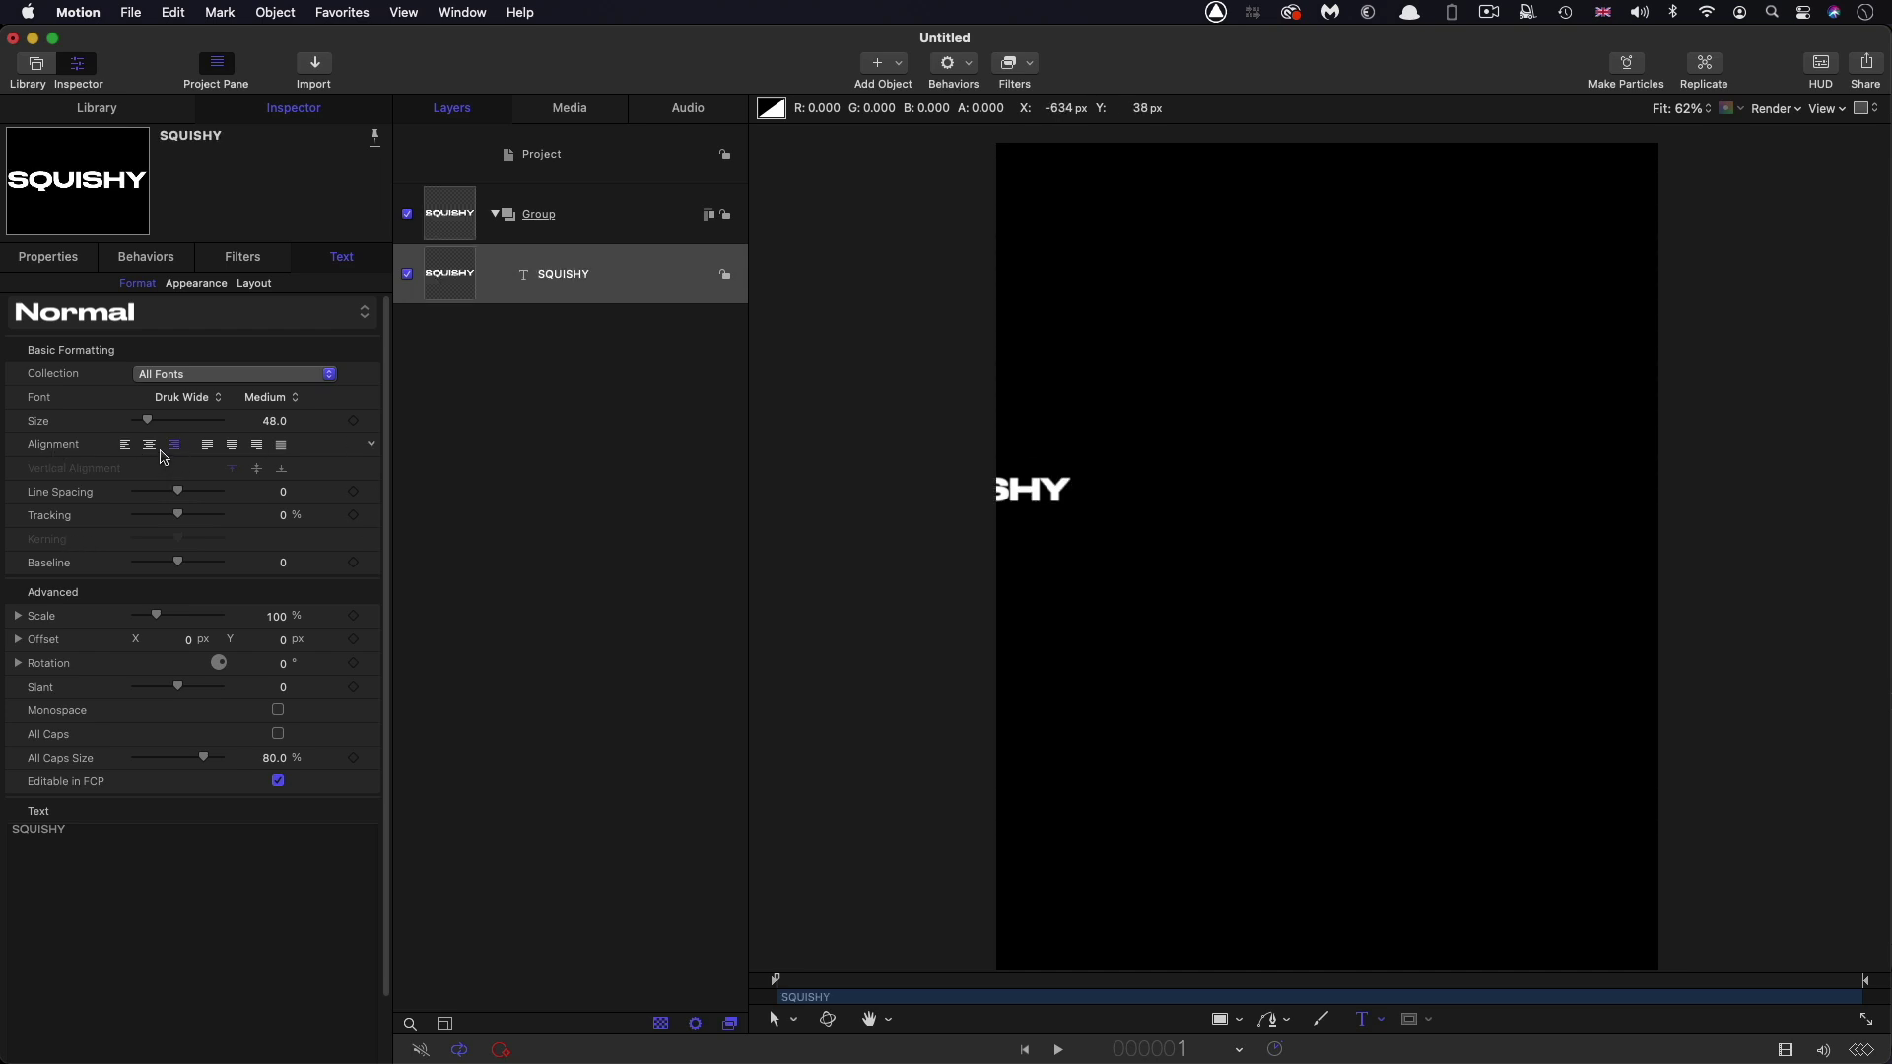
key("F1")
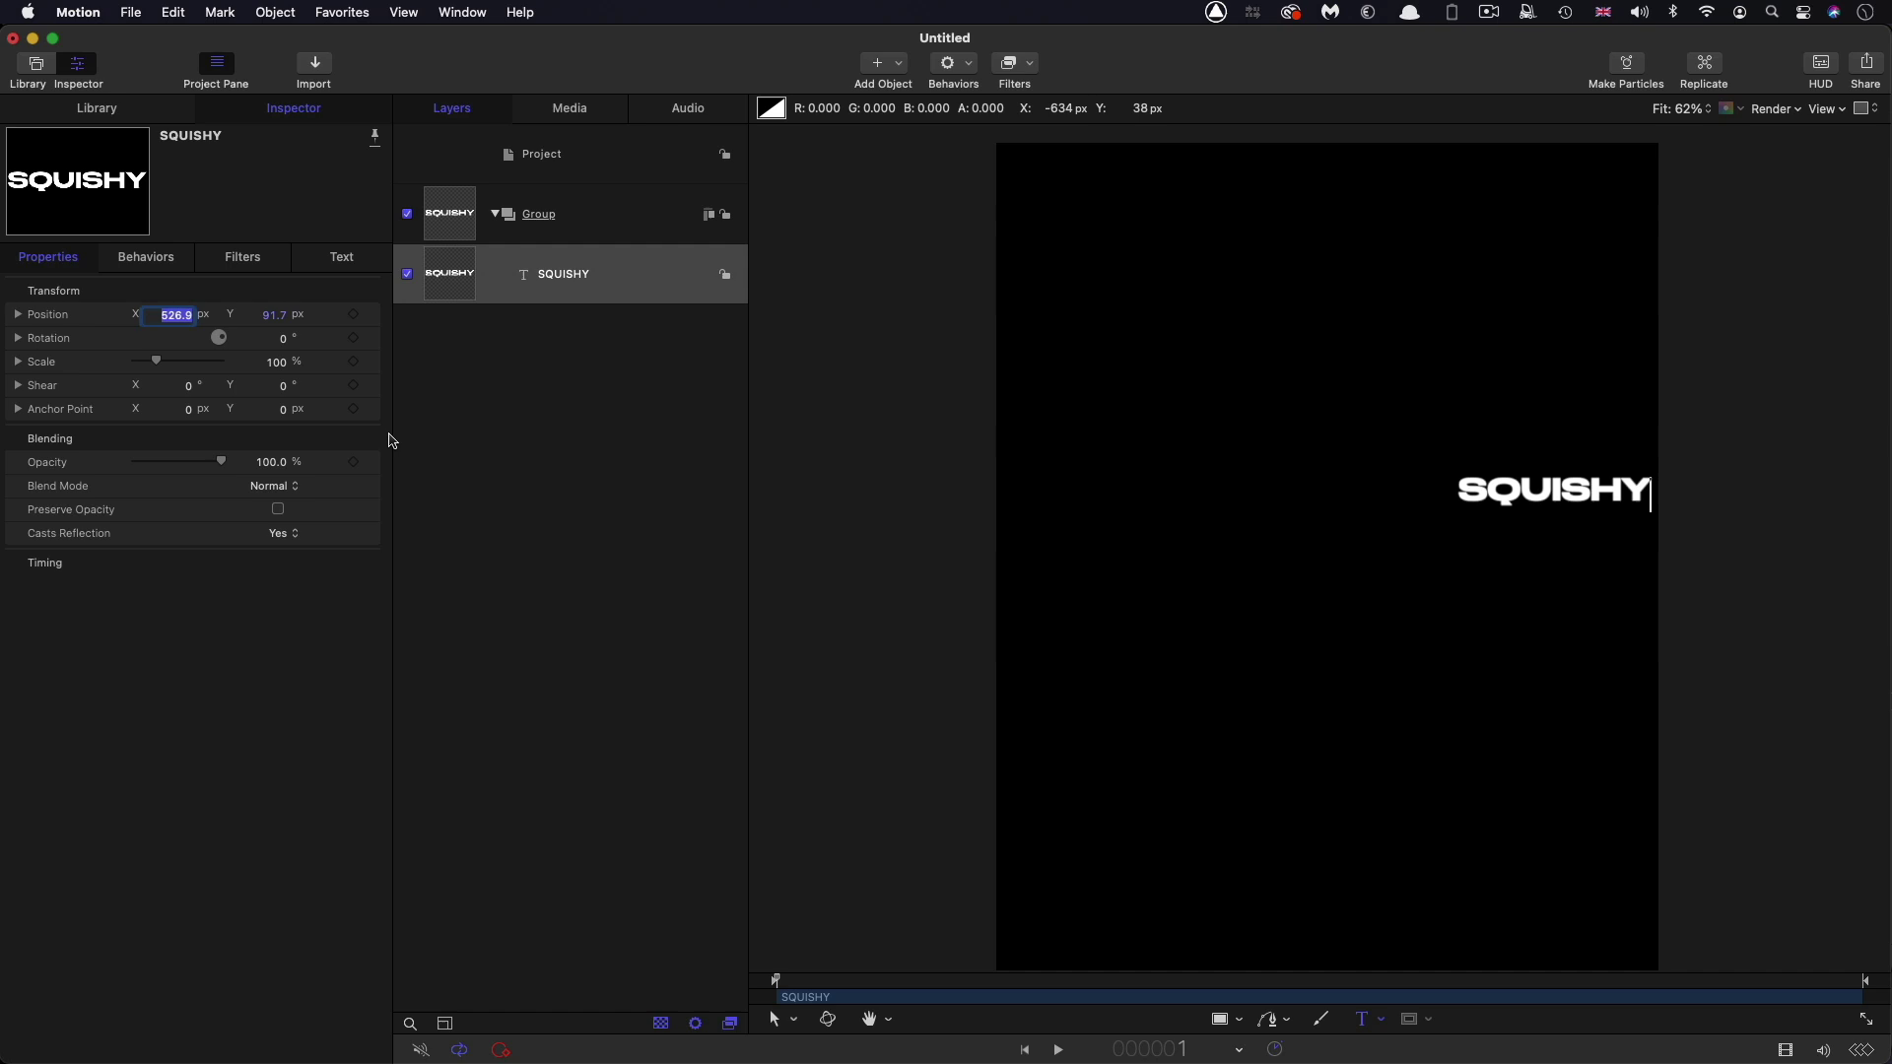
type("540")
key("Return")
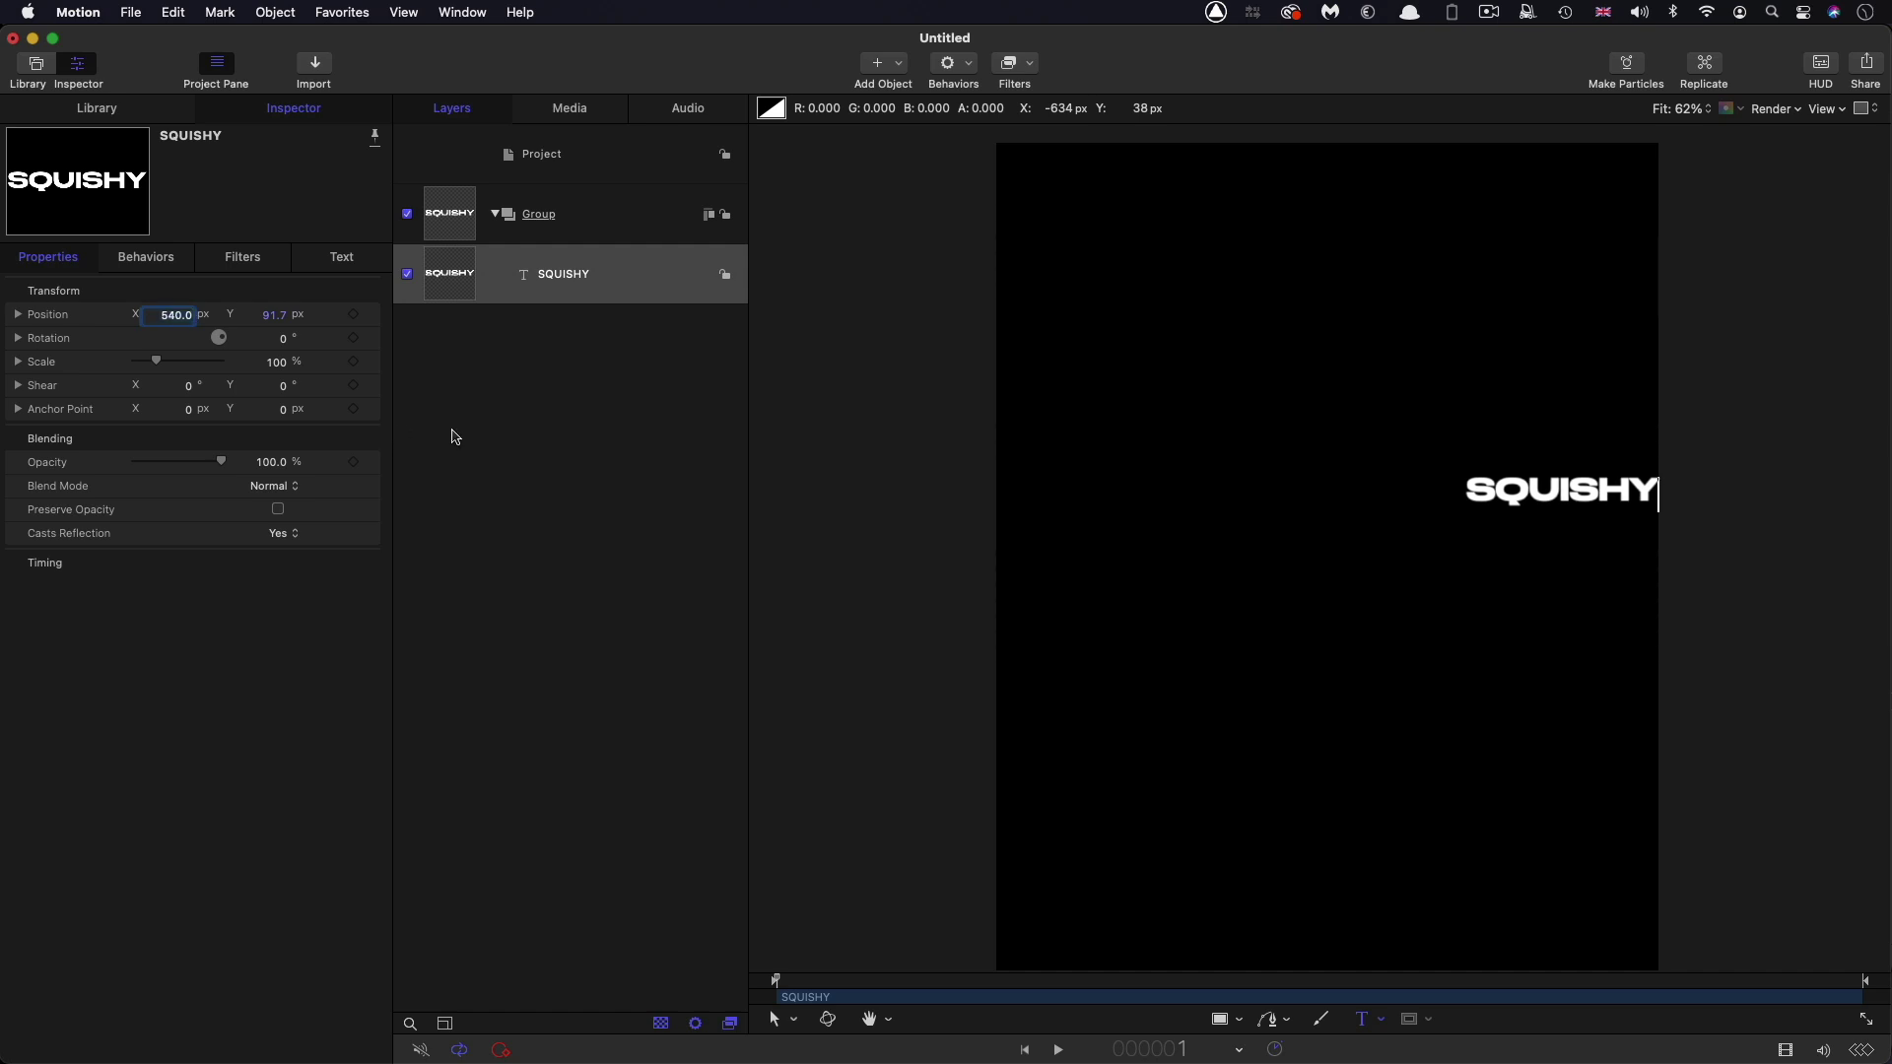
left_click(267, 311)
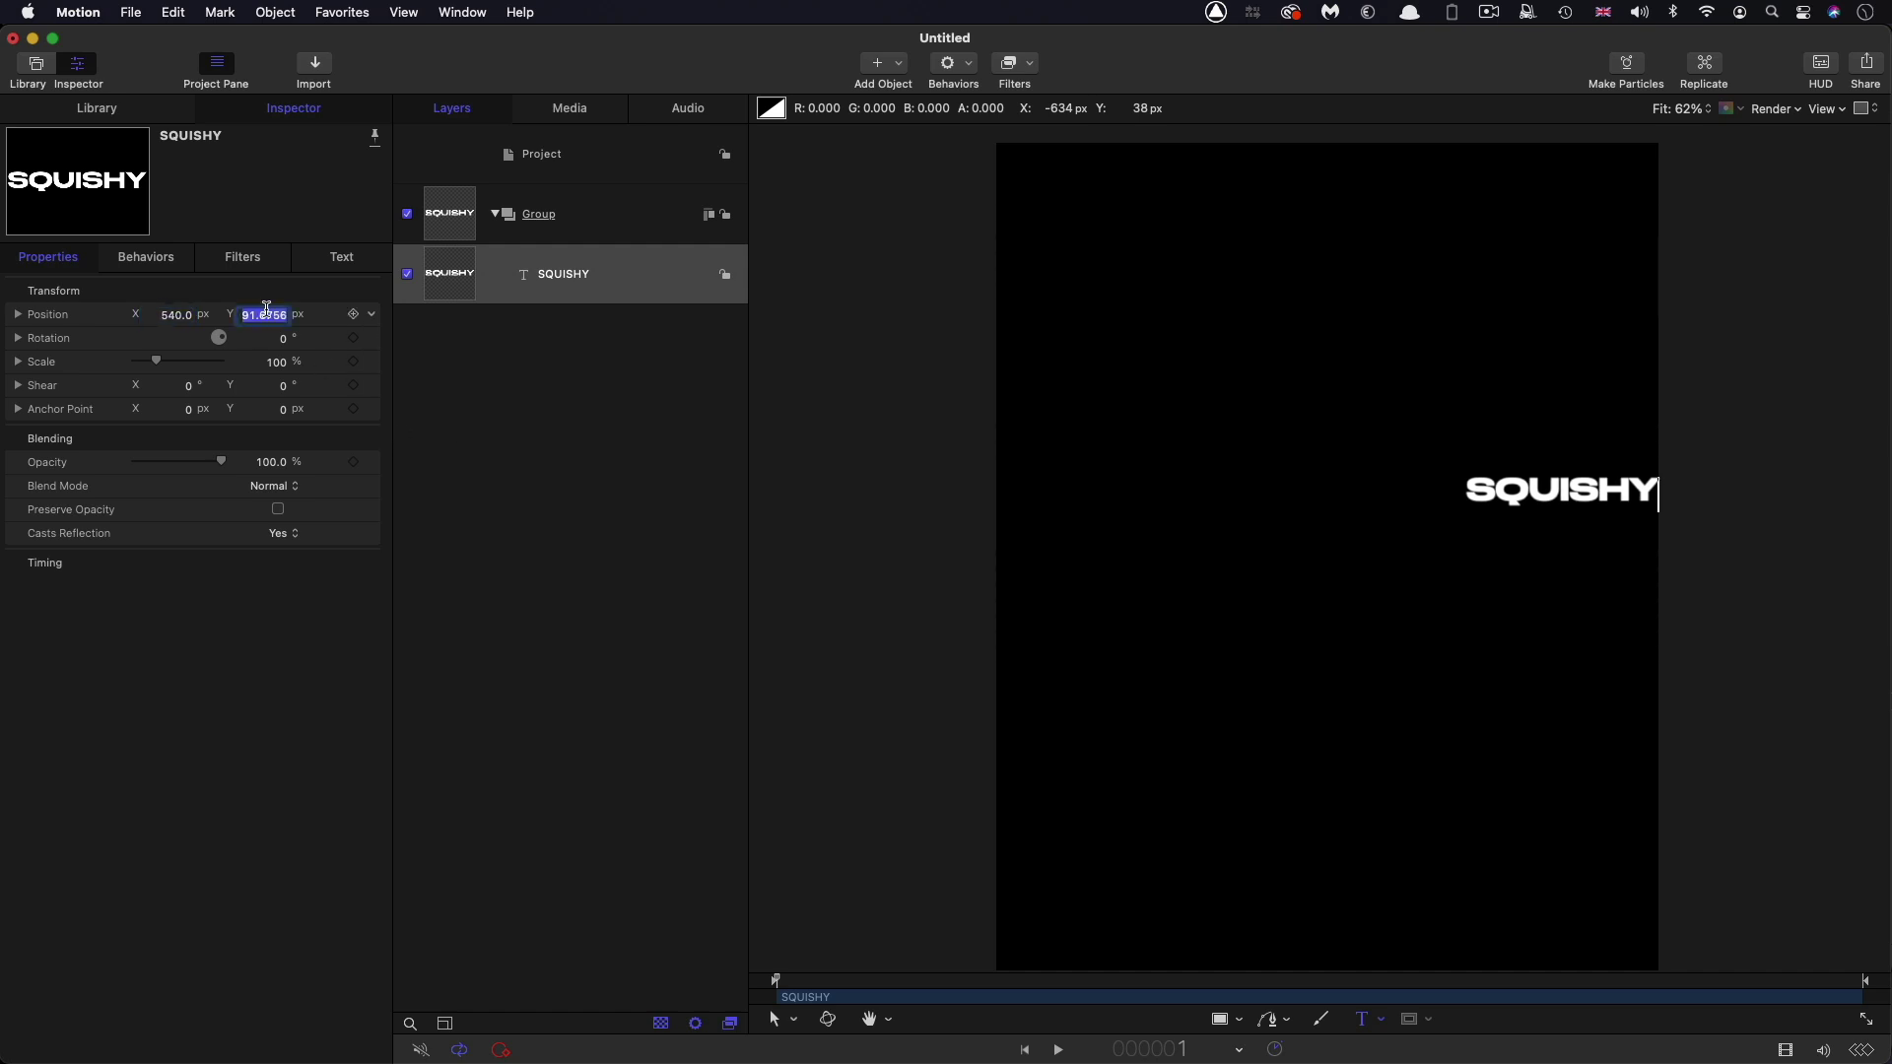
type("0")
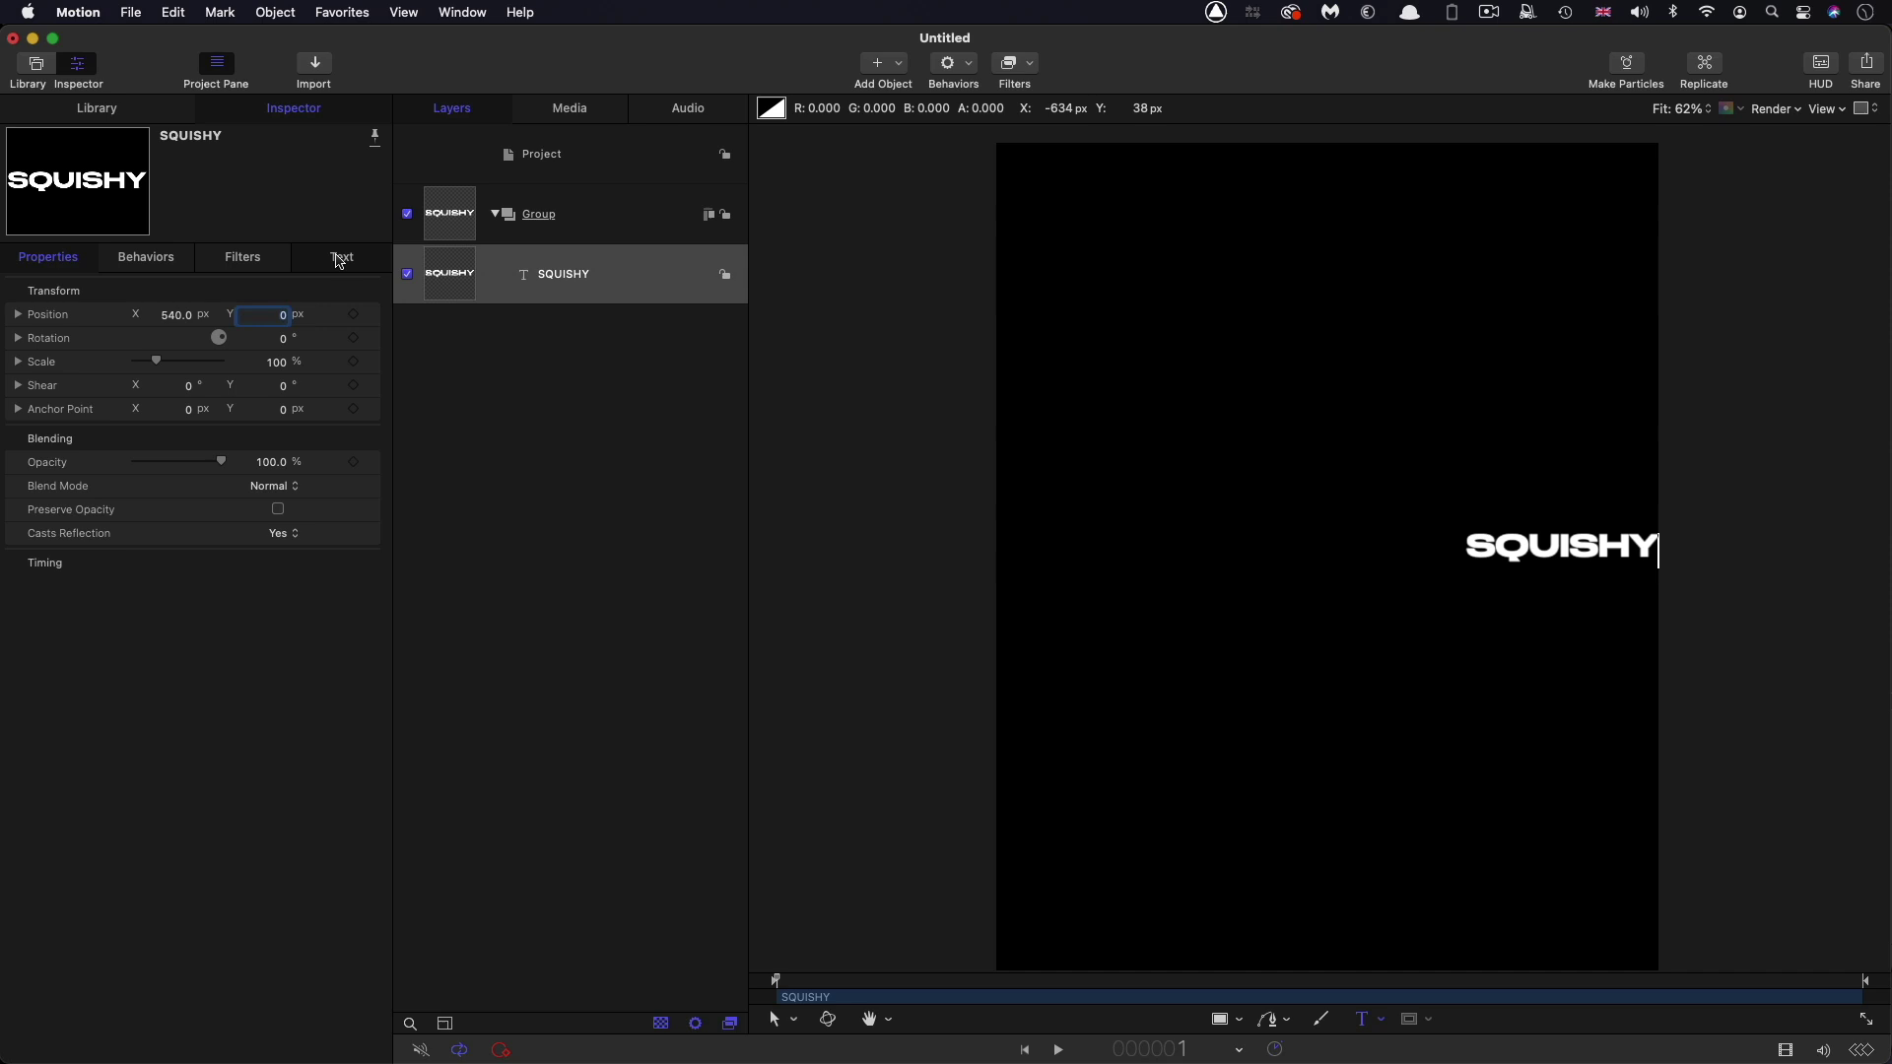
left_click(340, 258)
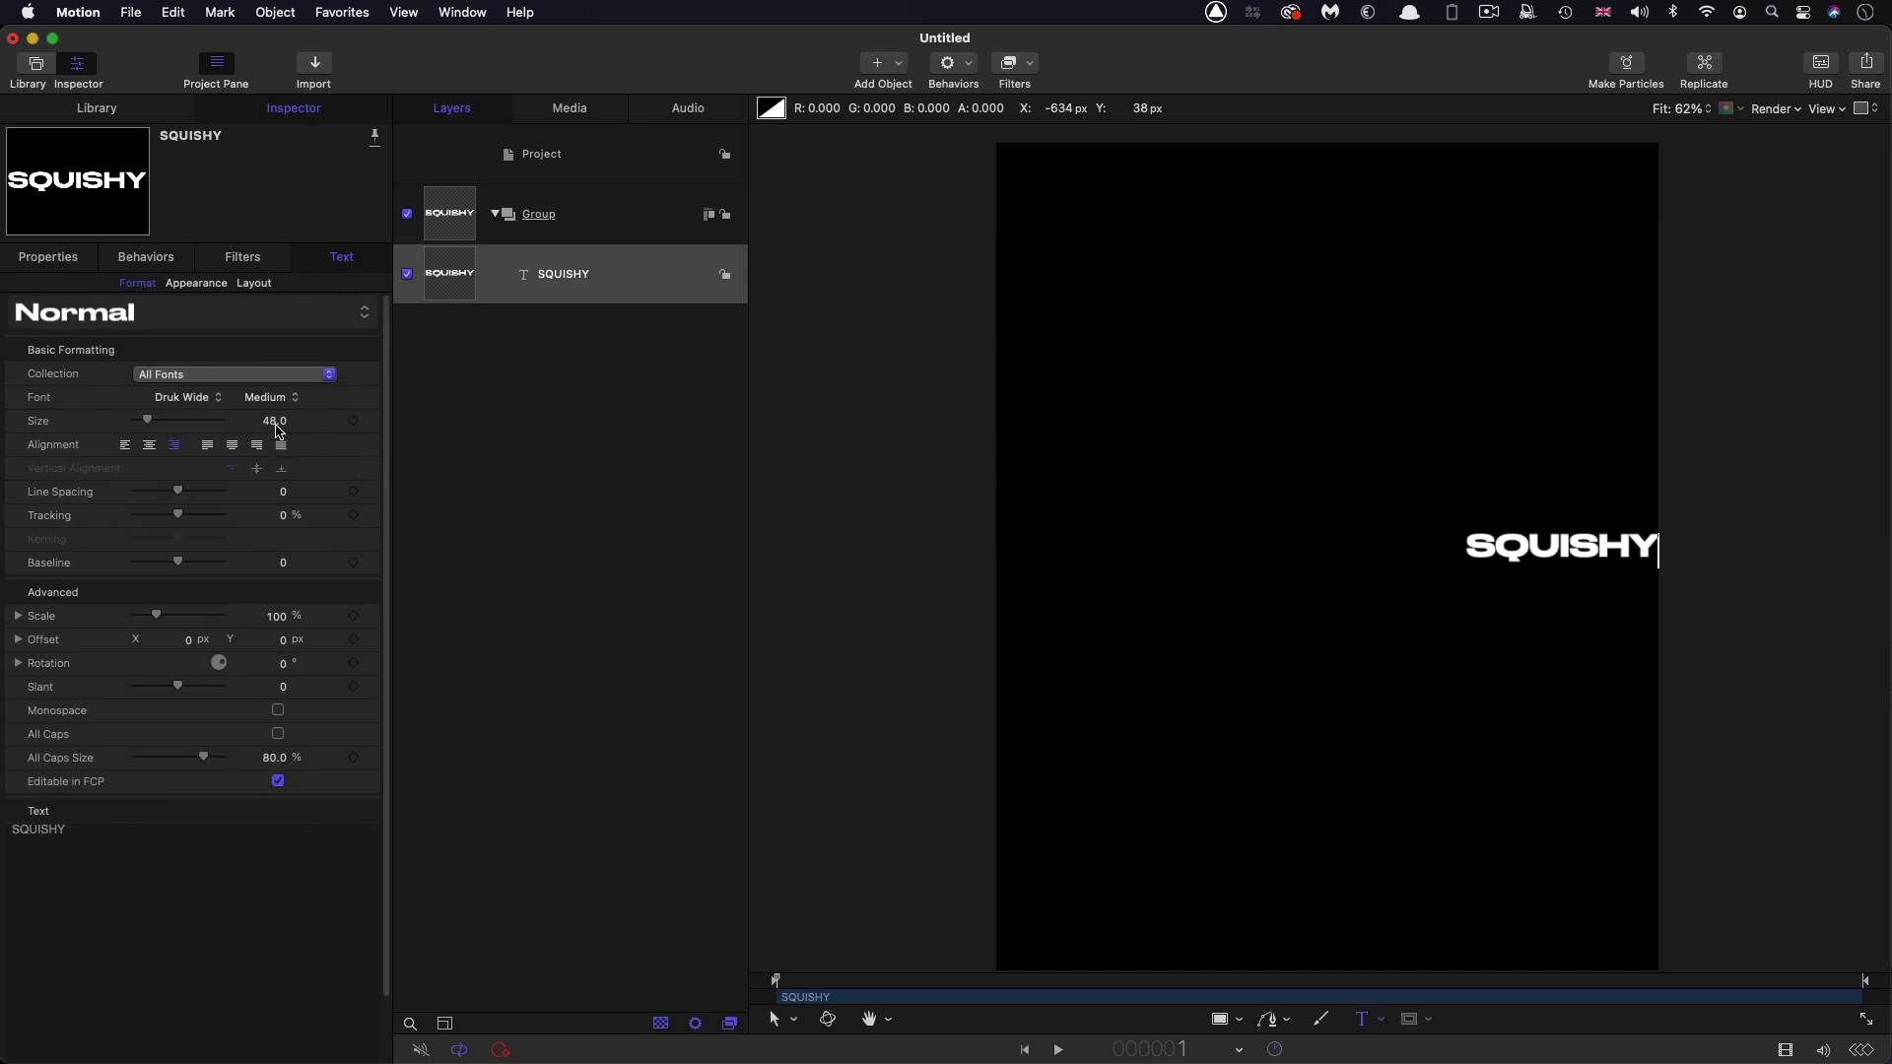
left_click_drag(278, 426, 394, 427)
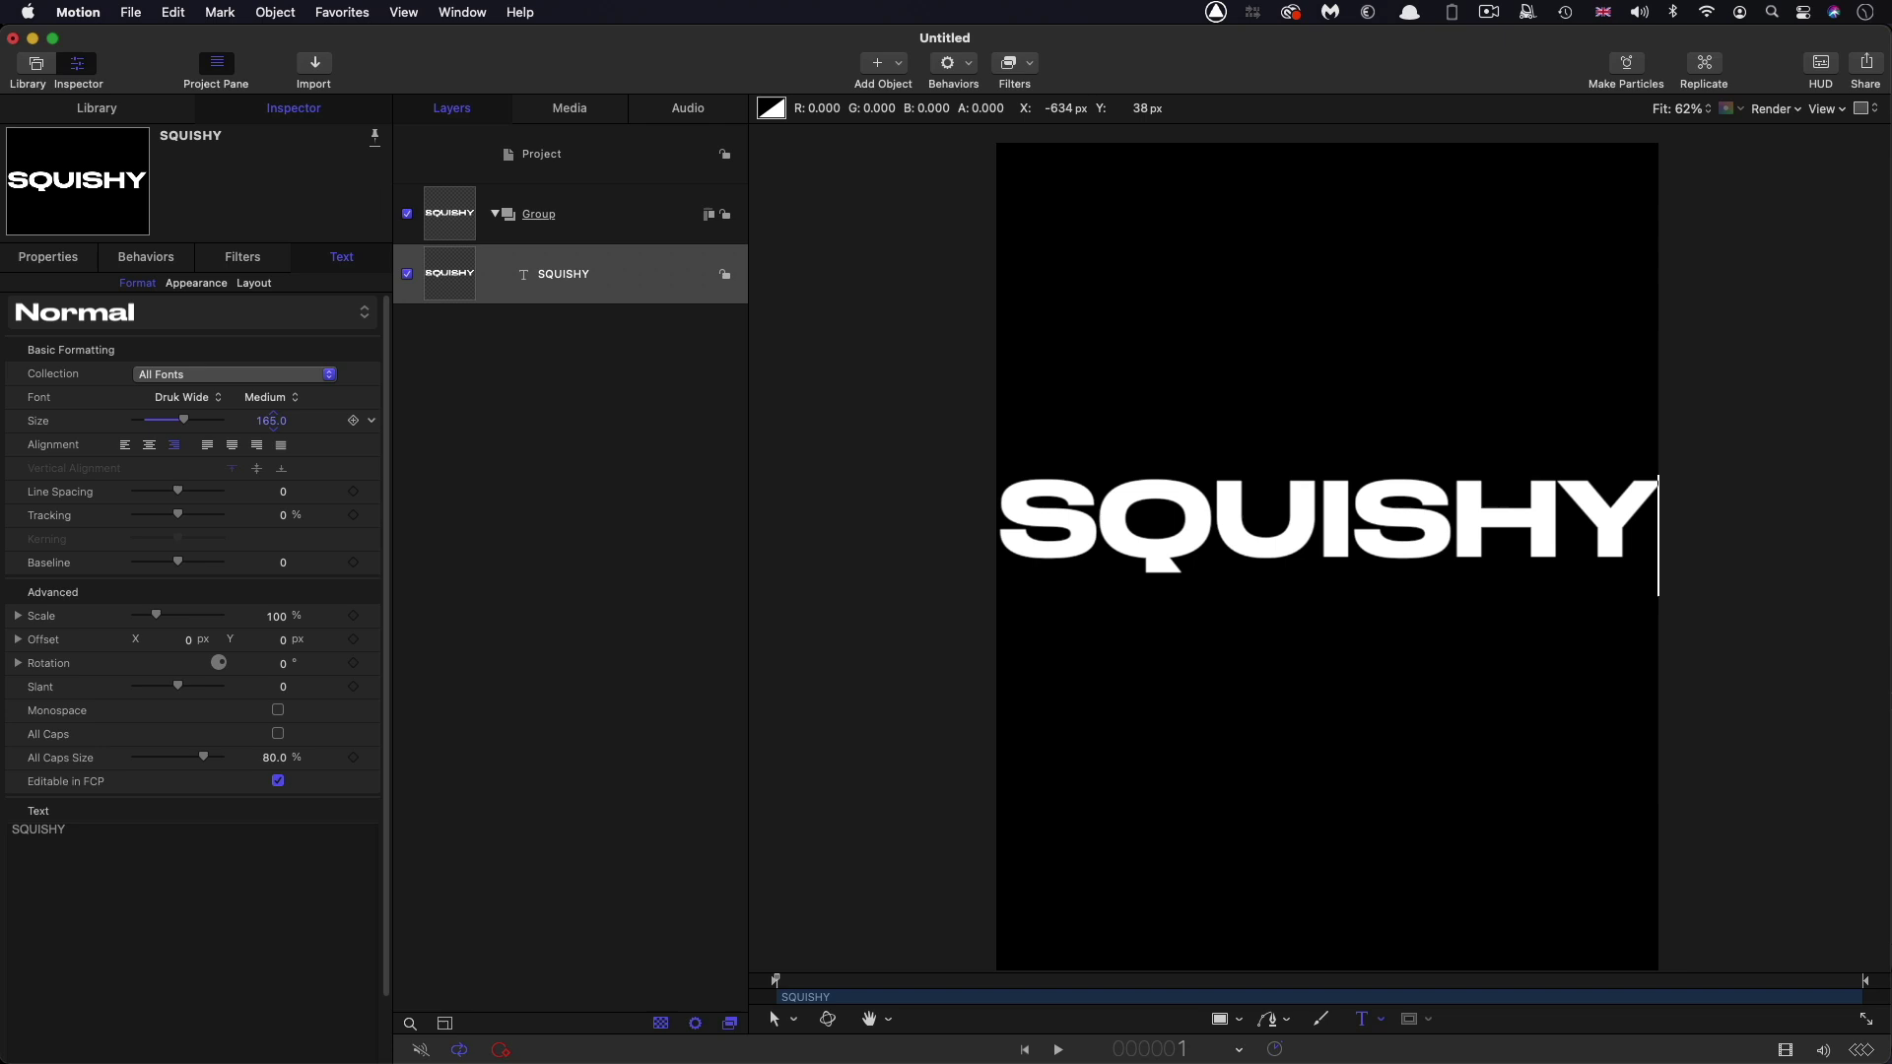
left_click(456, 275)
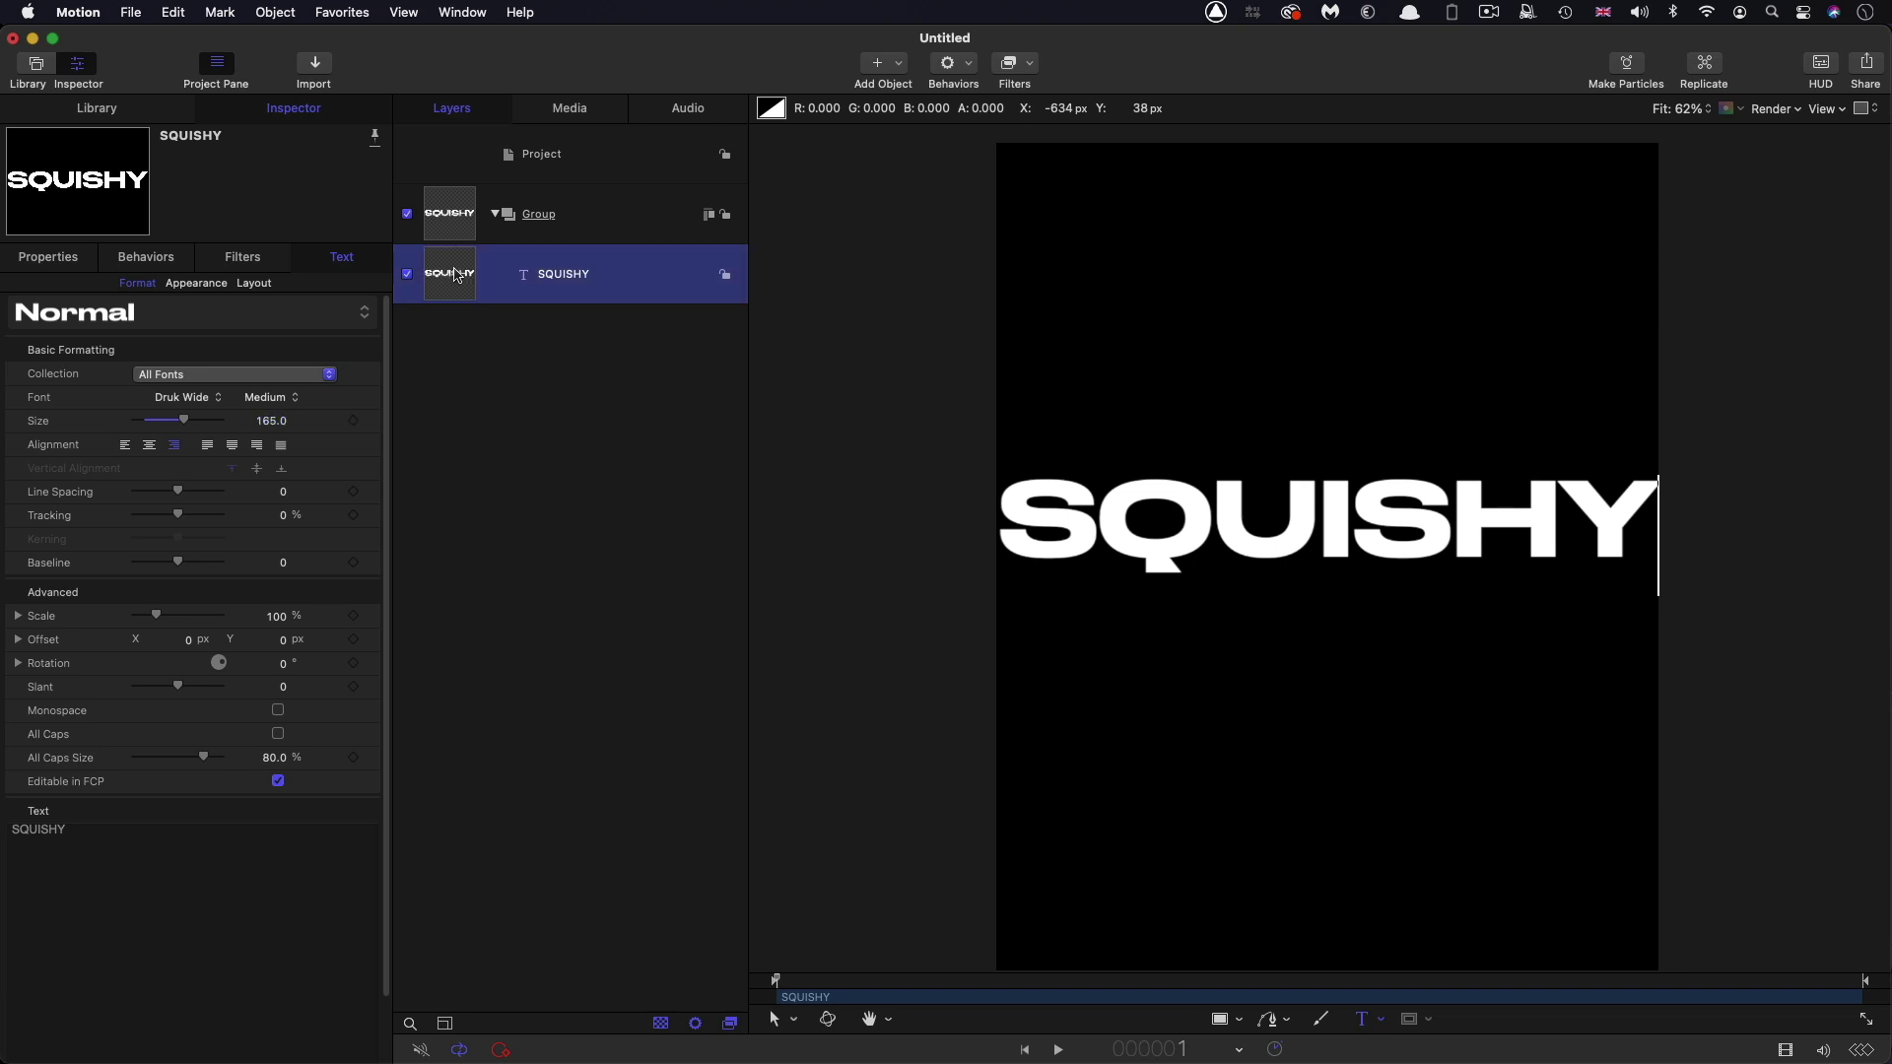
Duplicate SQUISHY, hide the original, and change the copy to left-aligned SQUASHY
right_click(457, 275)
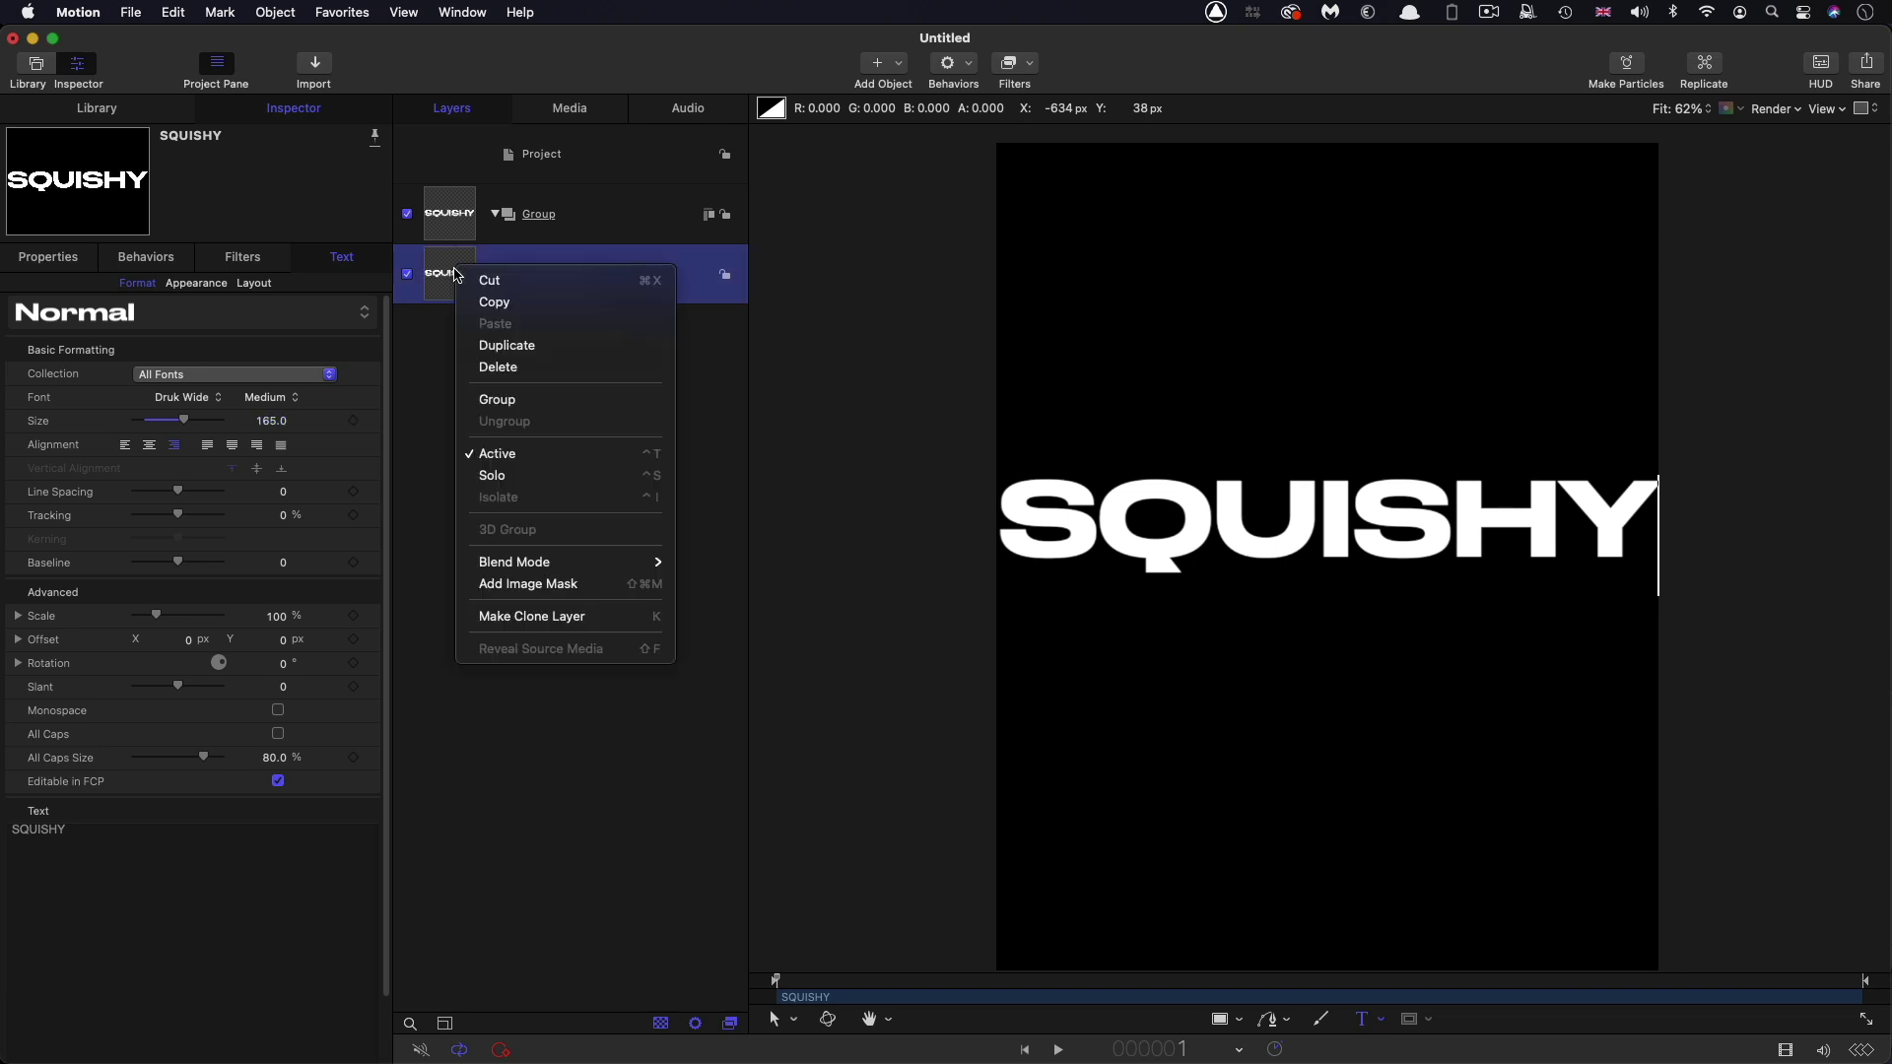
left_click(521, 347)
left_click(407, 334)
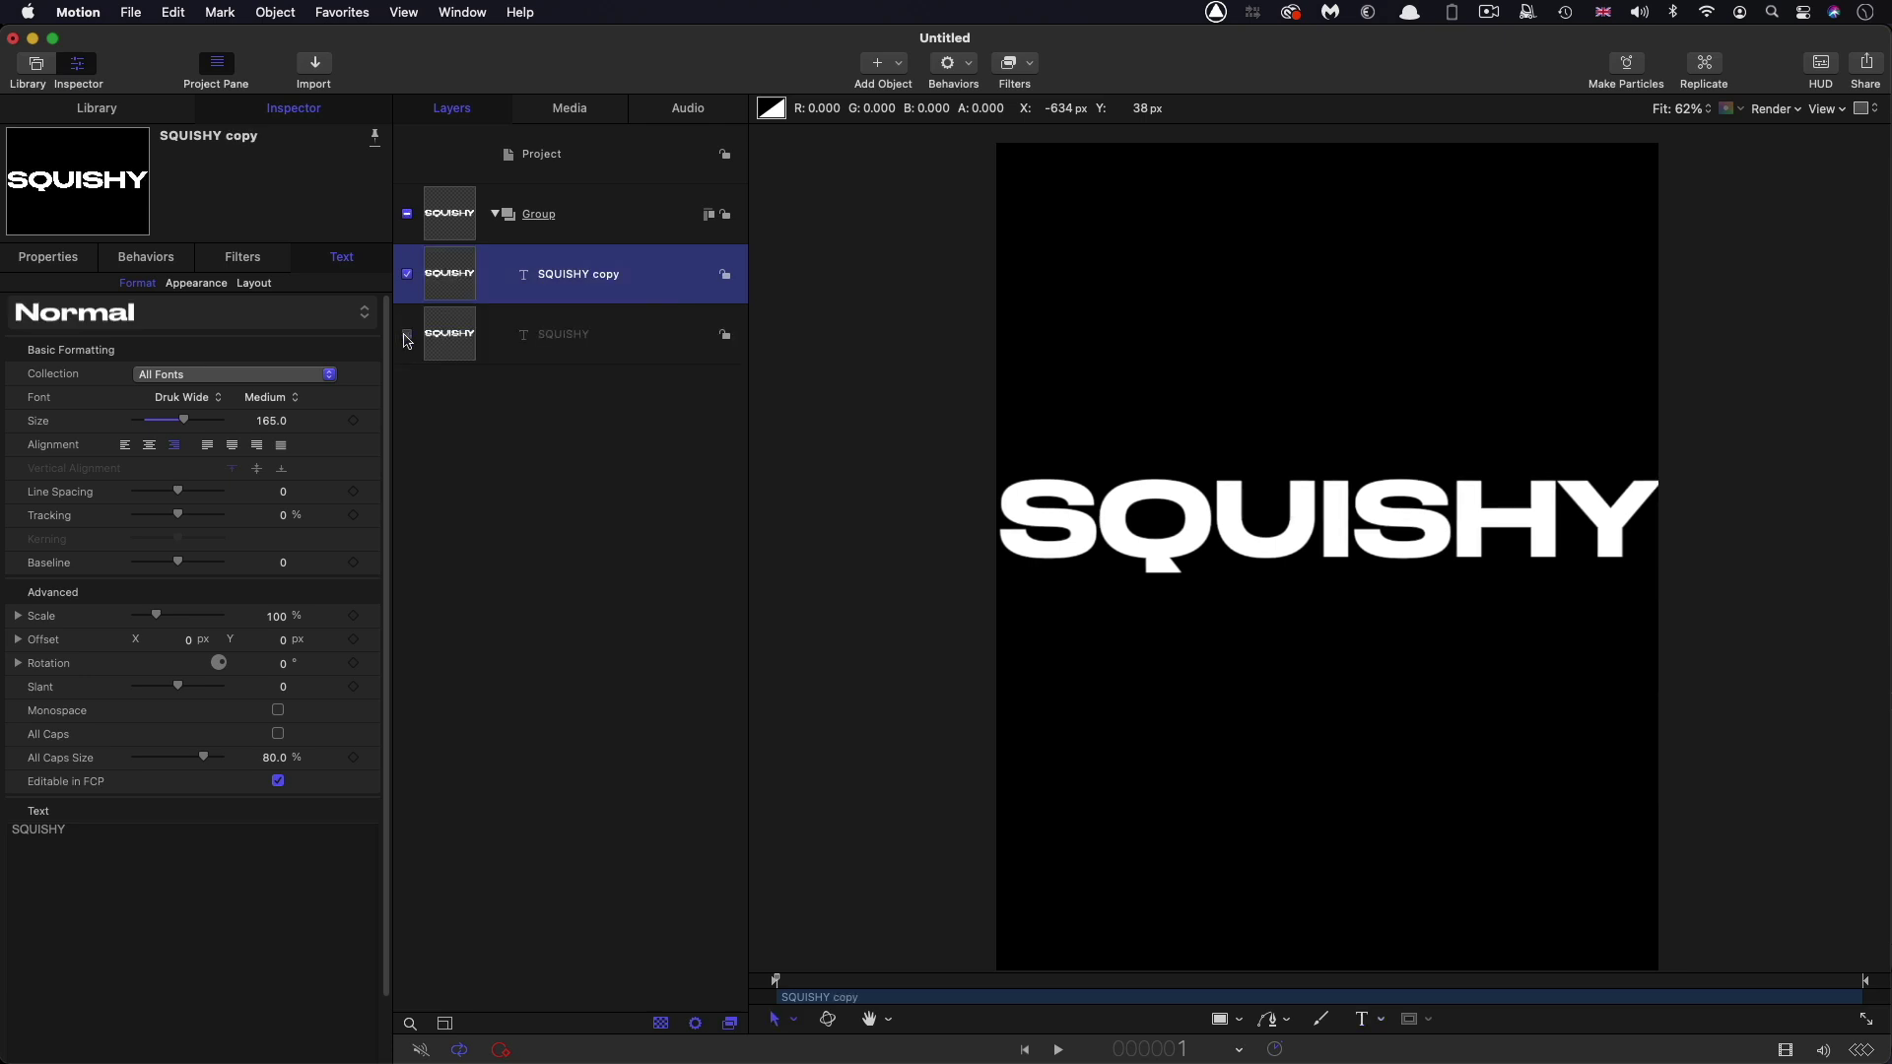
left_click(65, 939)
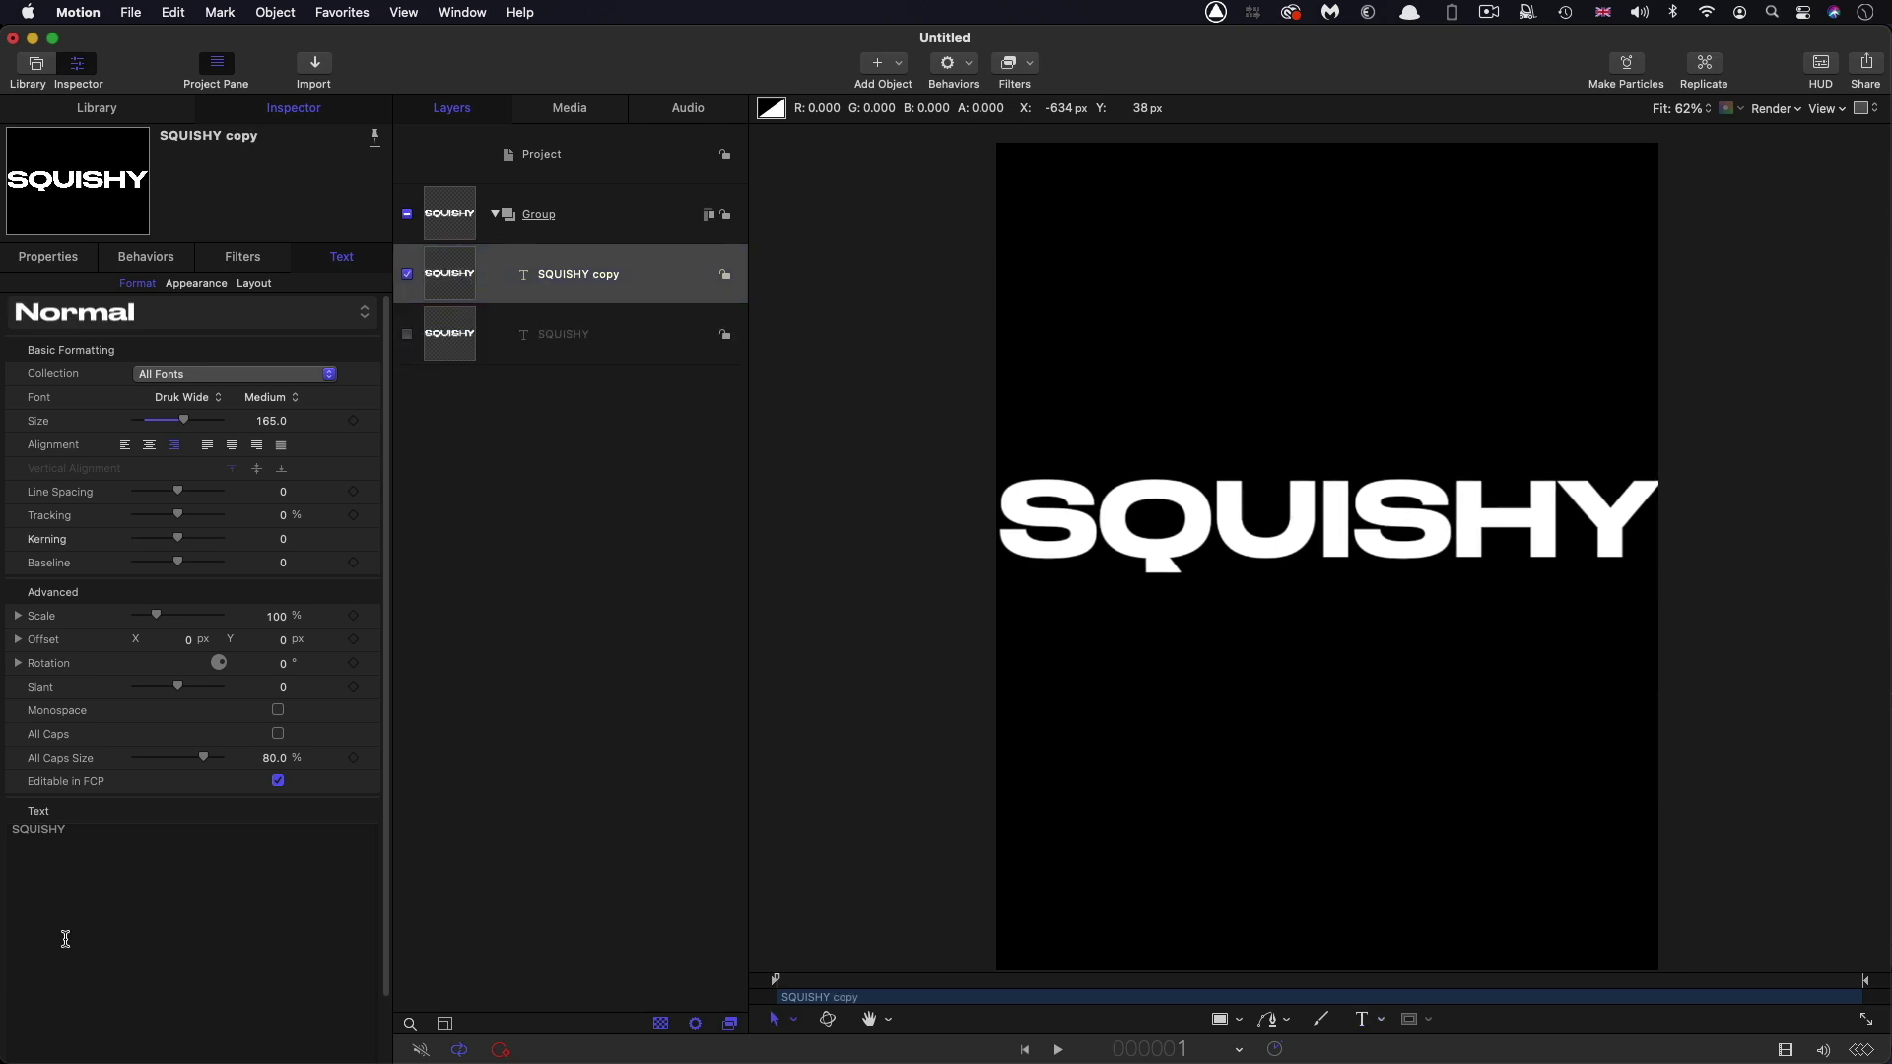
key("BackSpace")
type("A")
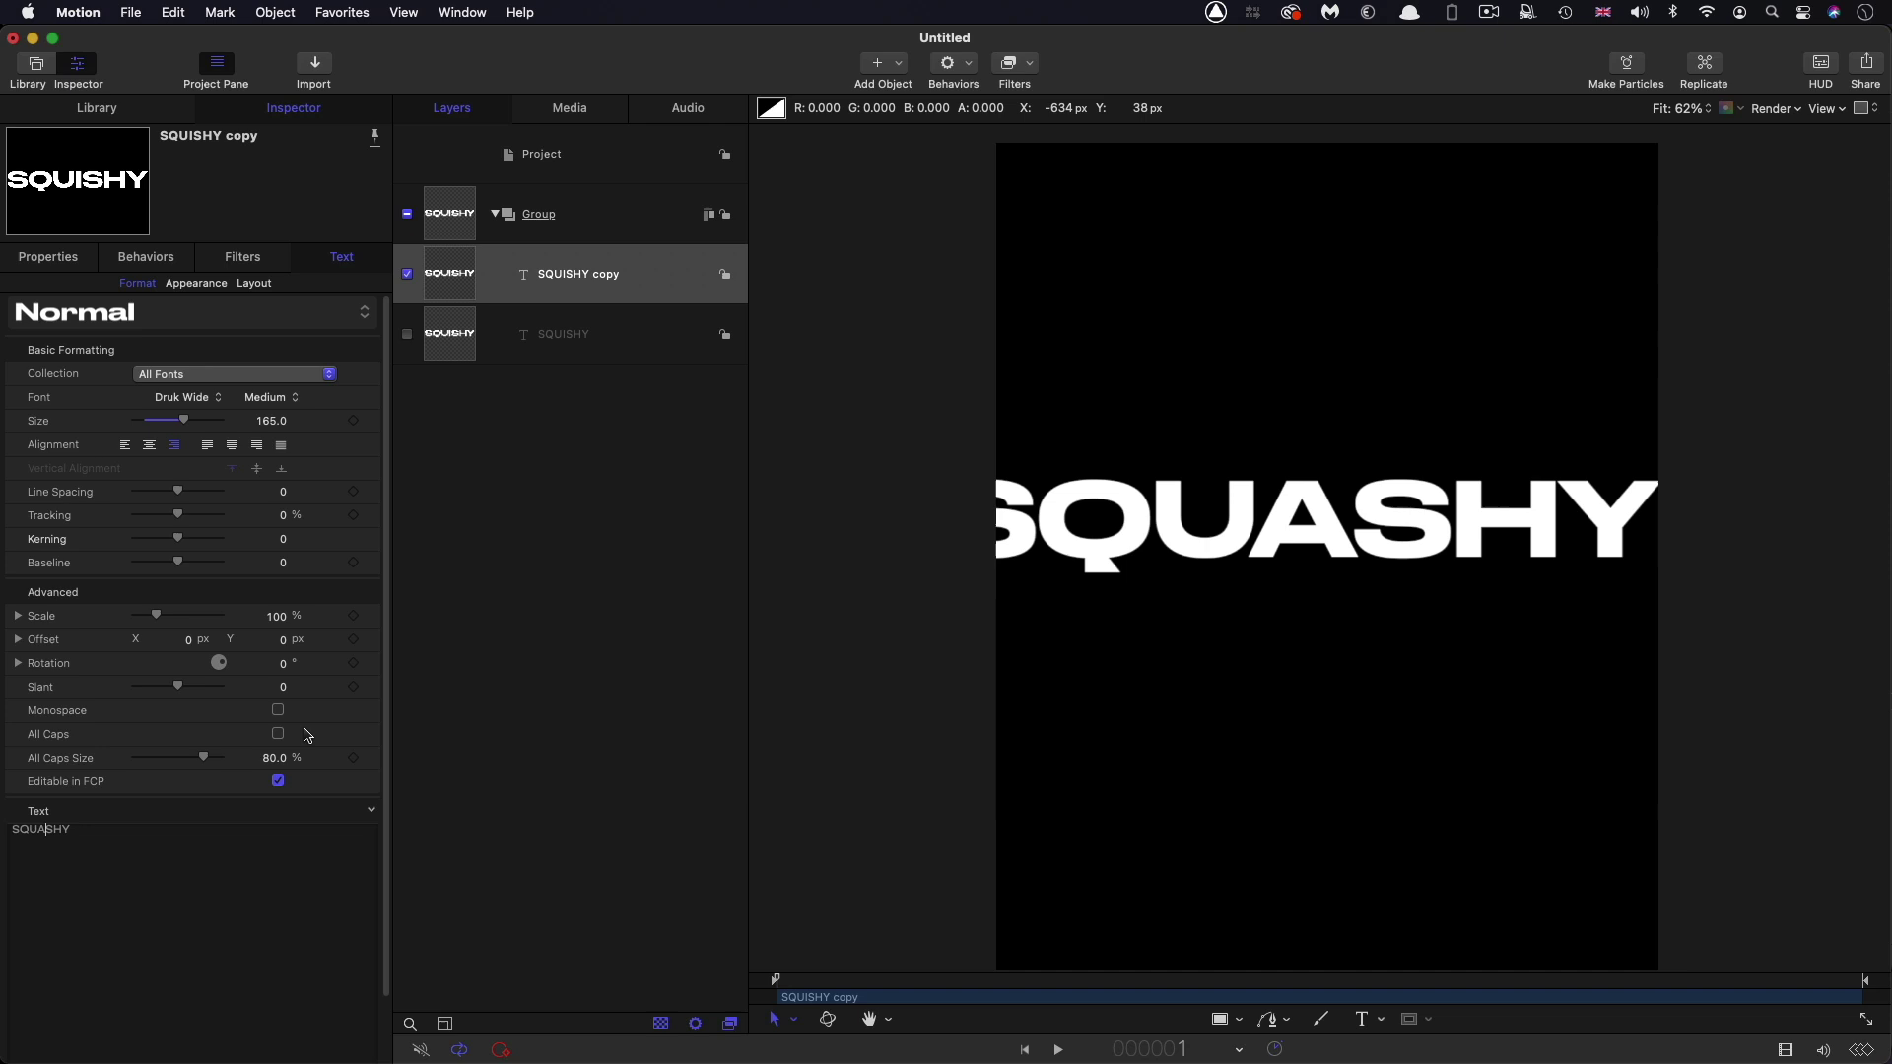
left_click(126, 447)
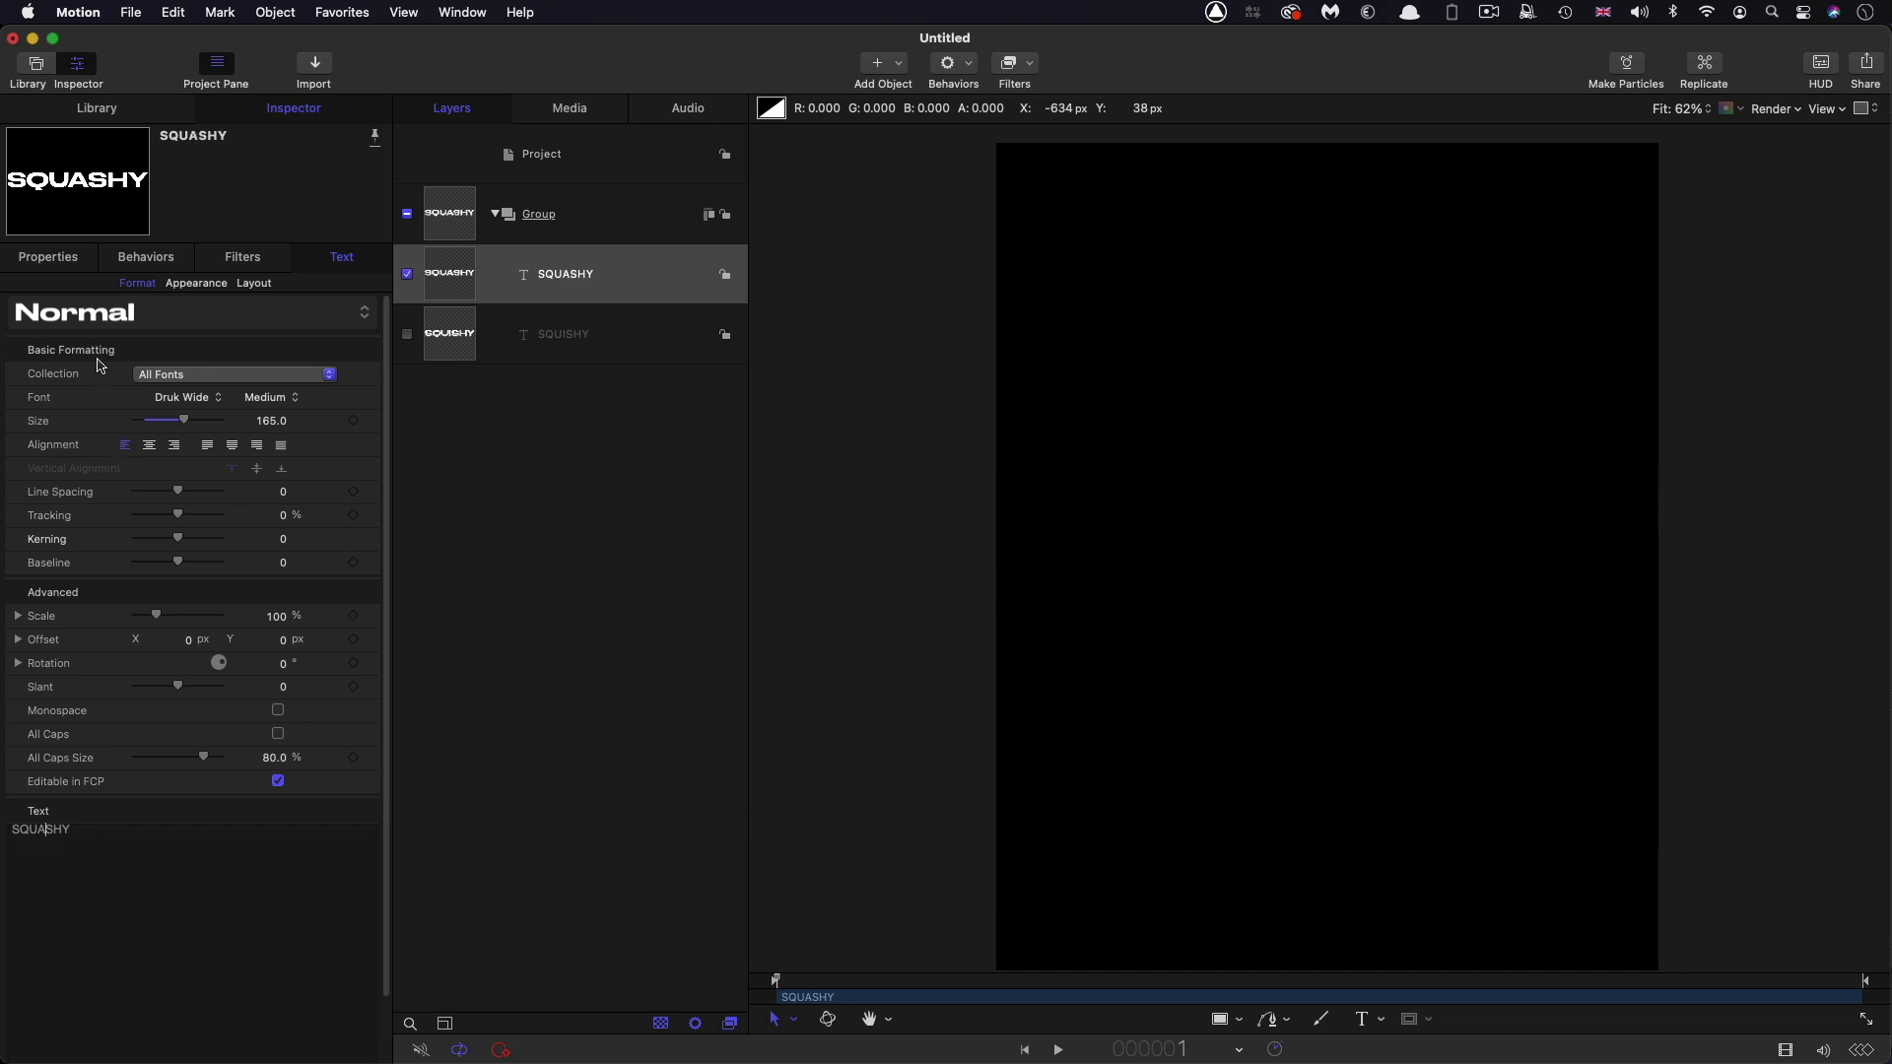
Move SQUASHY to X −540, squeeze its X scale to 90.77%, and show SQUISHY again
left_click(51, 258)
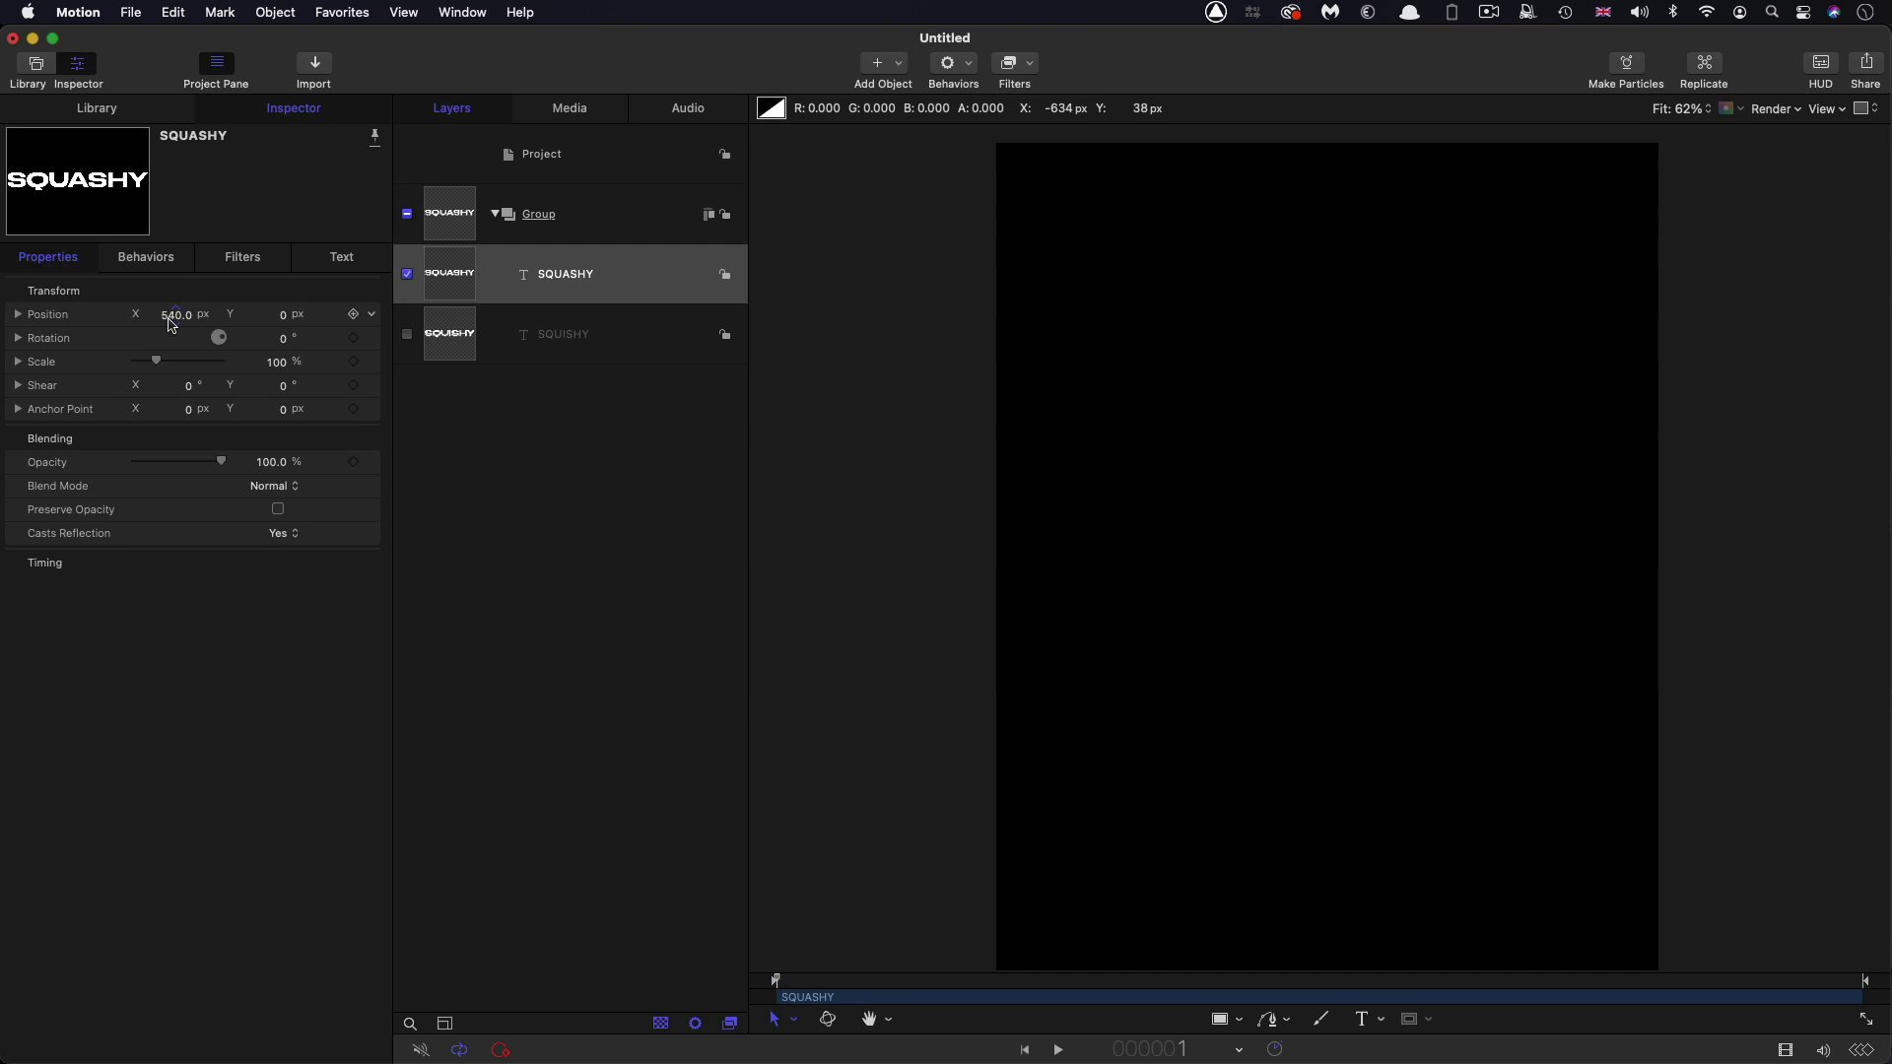
left_click(170, 316)
type("-540")
key("Return")
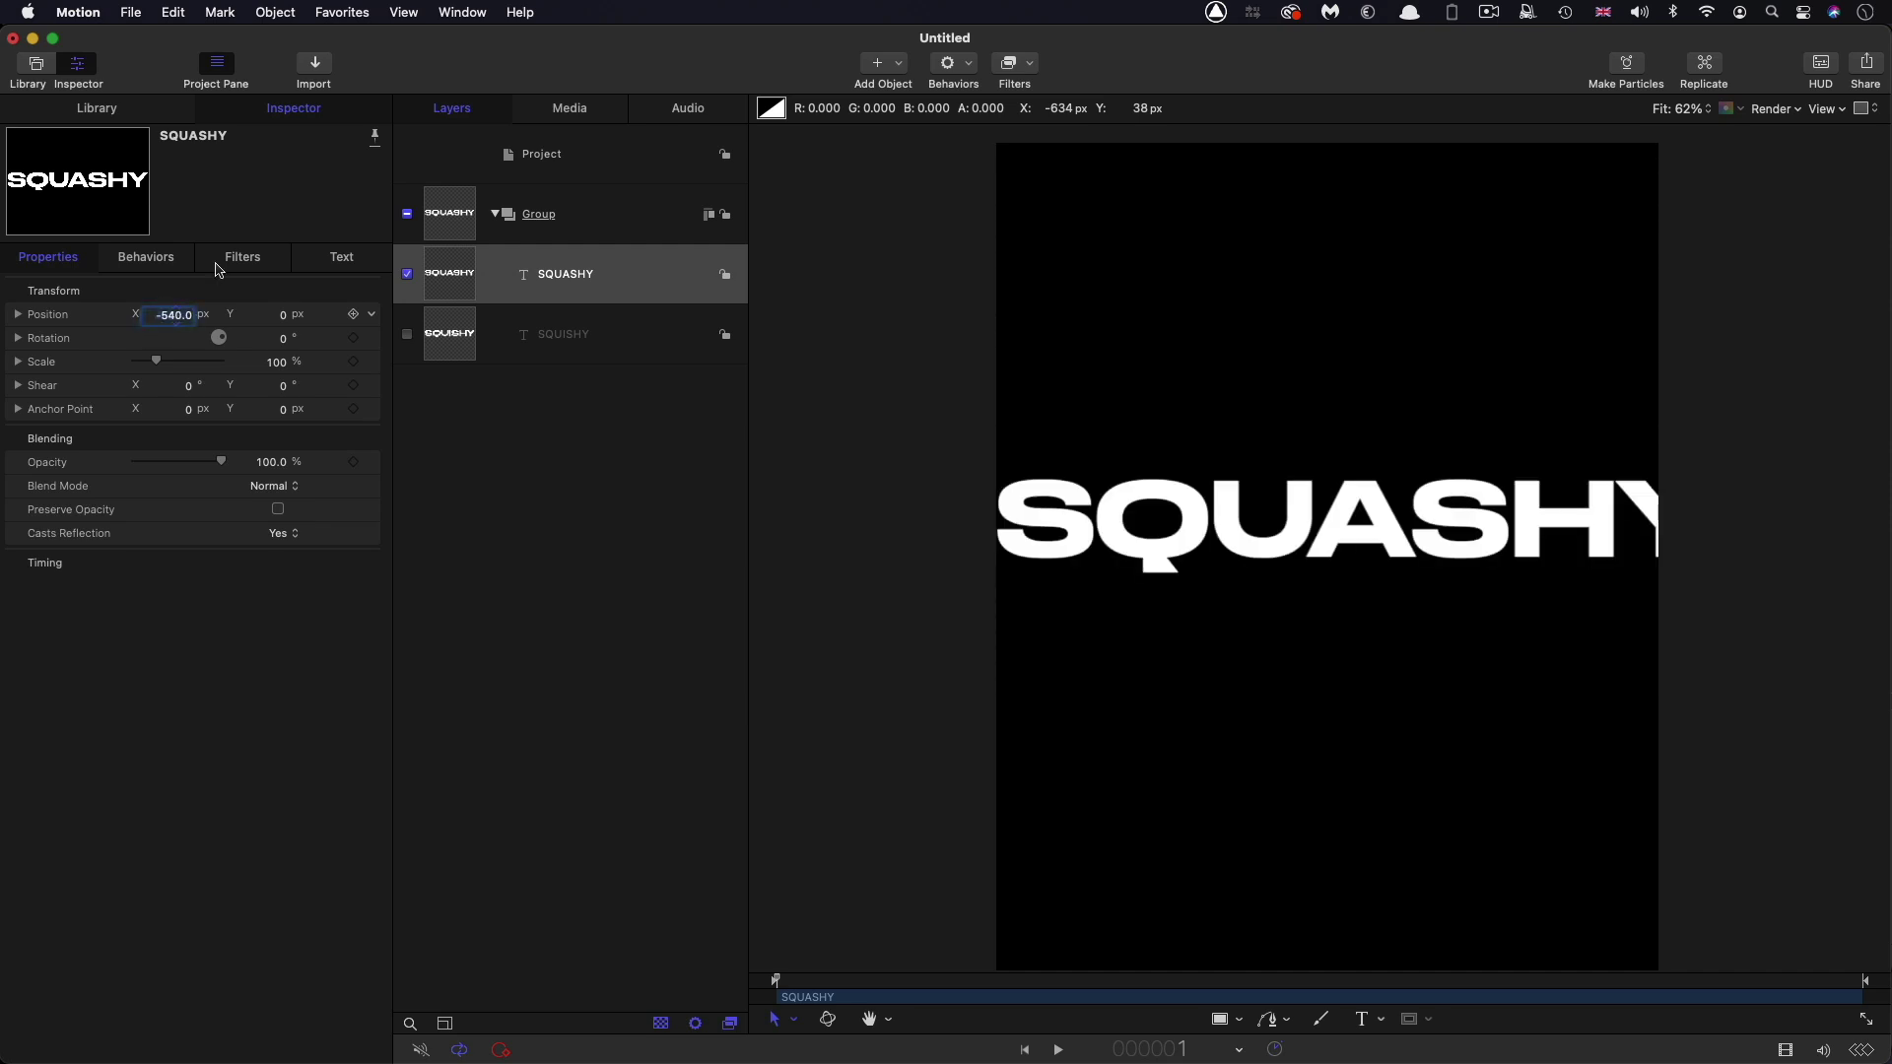
left_click(340, 258)
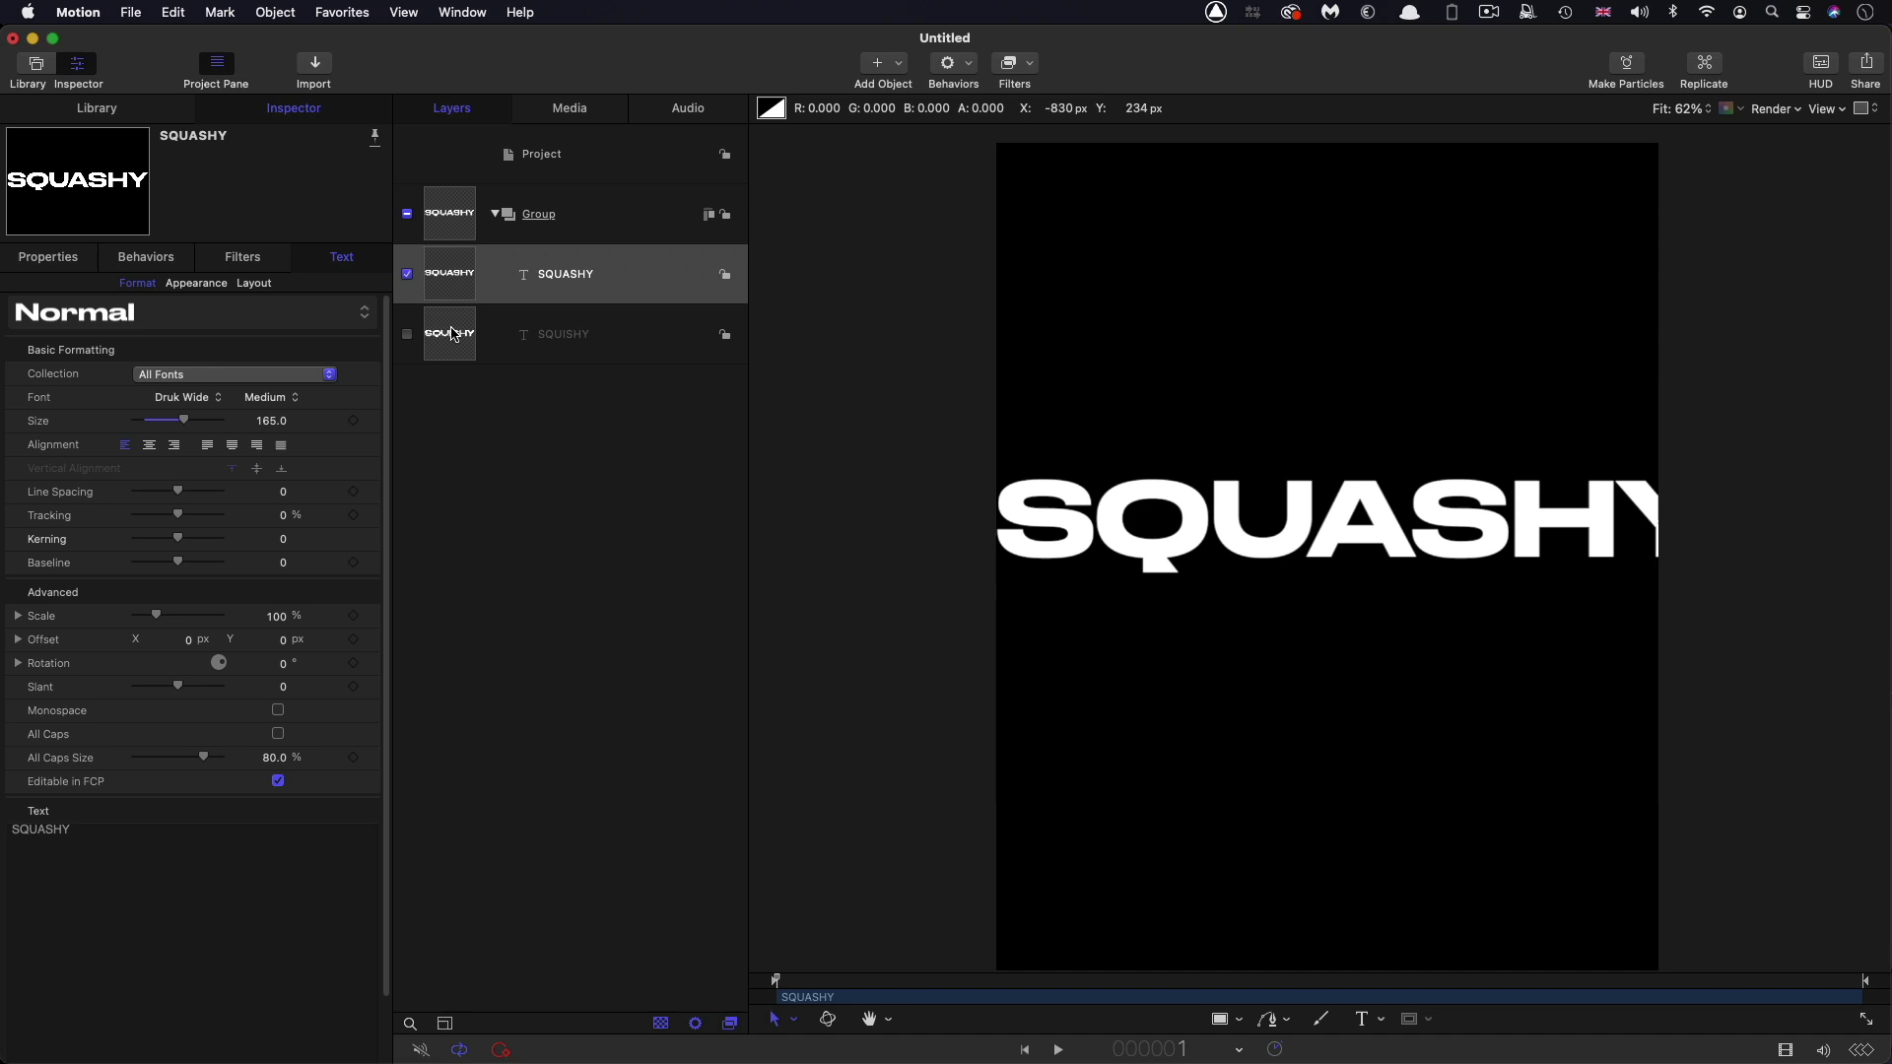
left_click(18, 617)
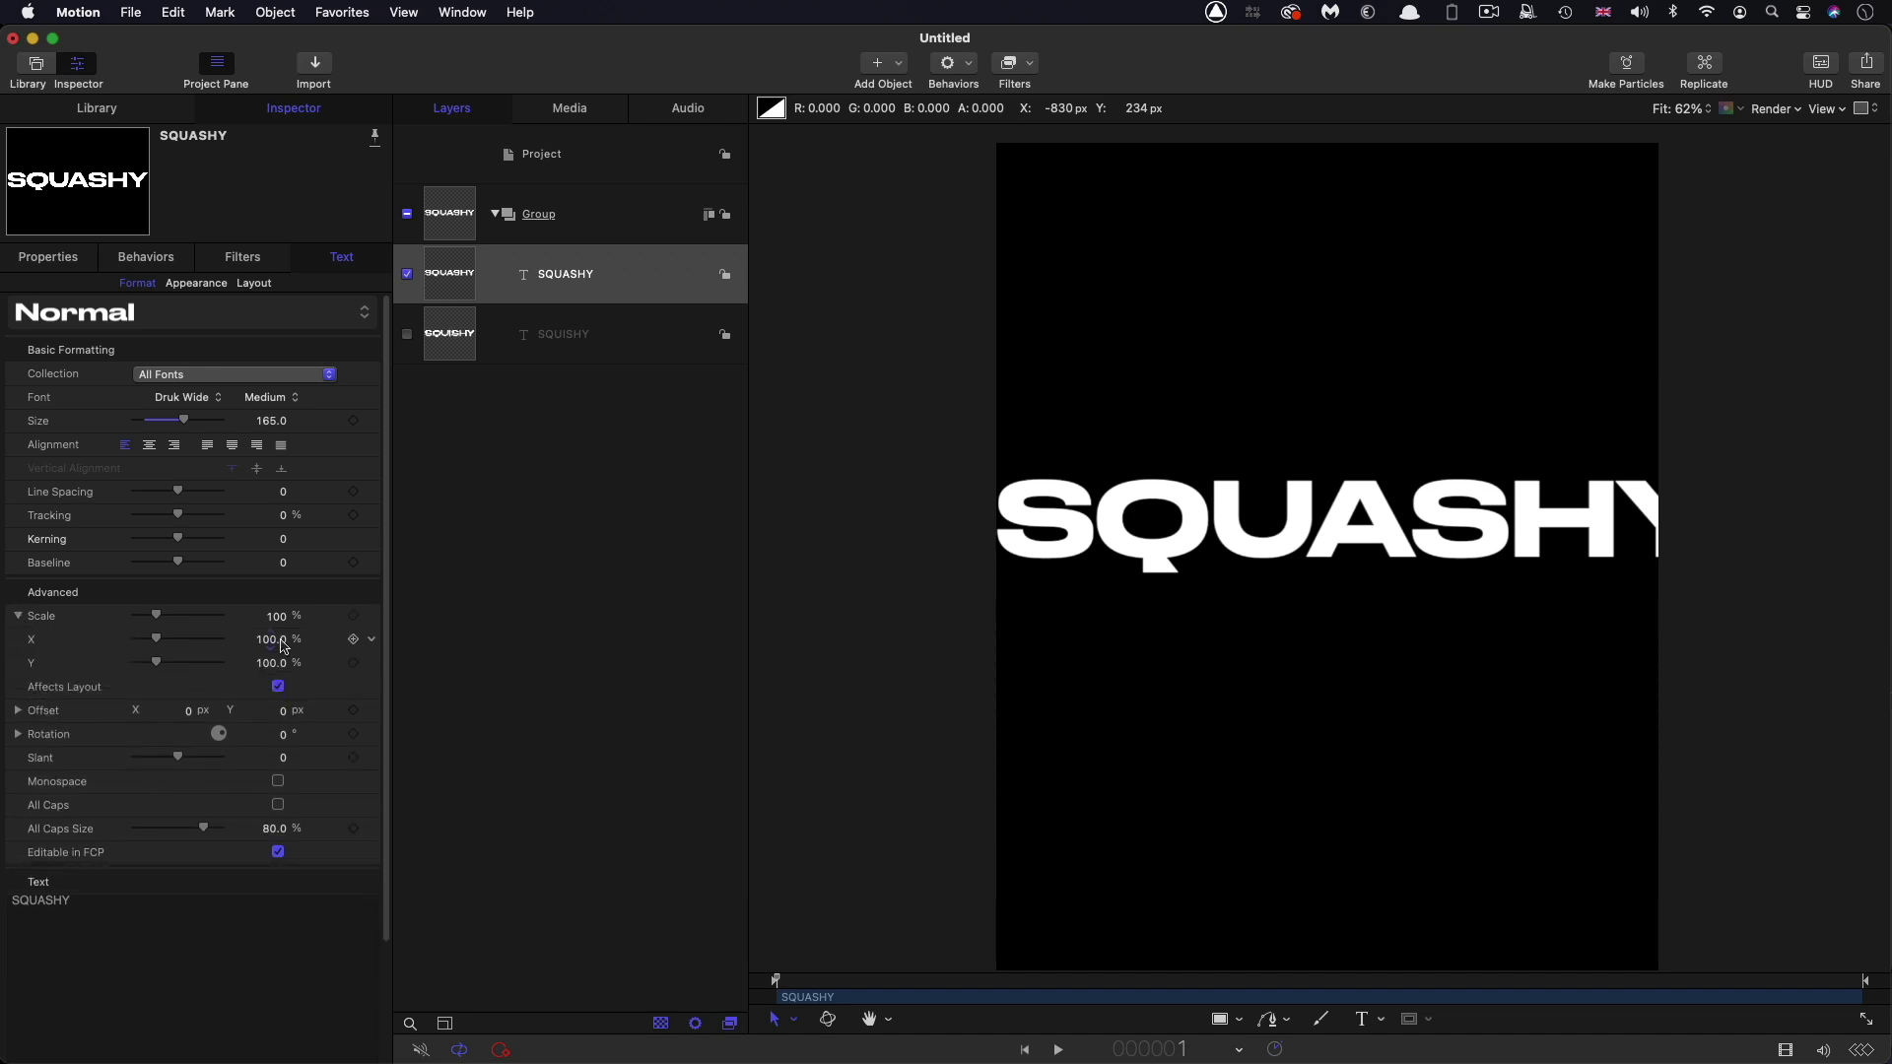
left_click_drag(273, 647, 257, 647)
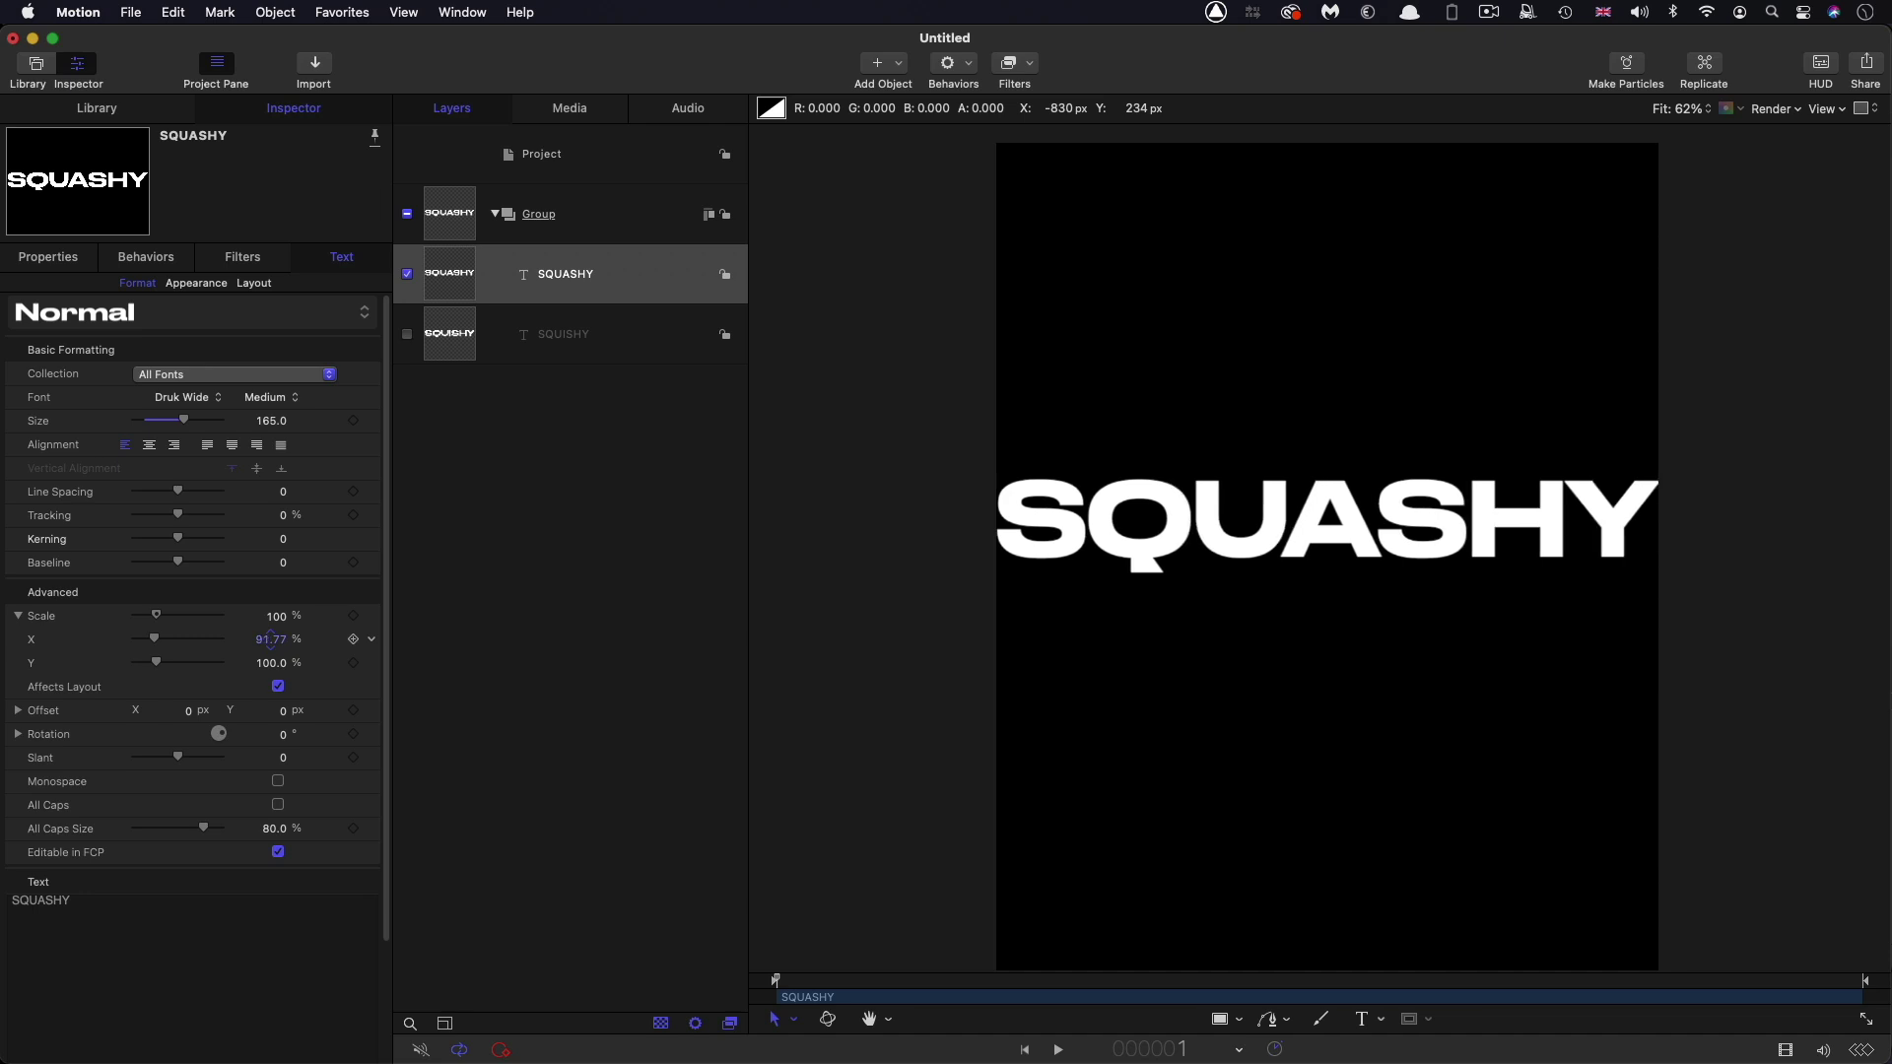
left_click_drag(271, 639, 268, 638)
left_click(407, 334)
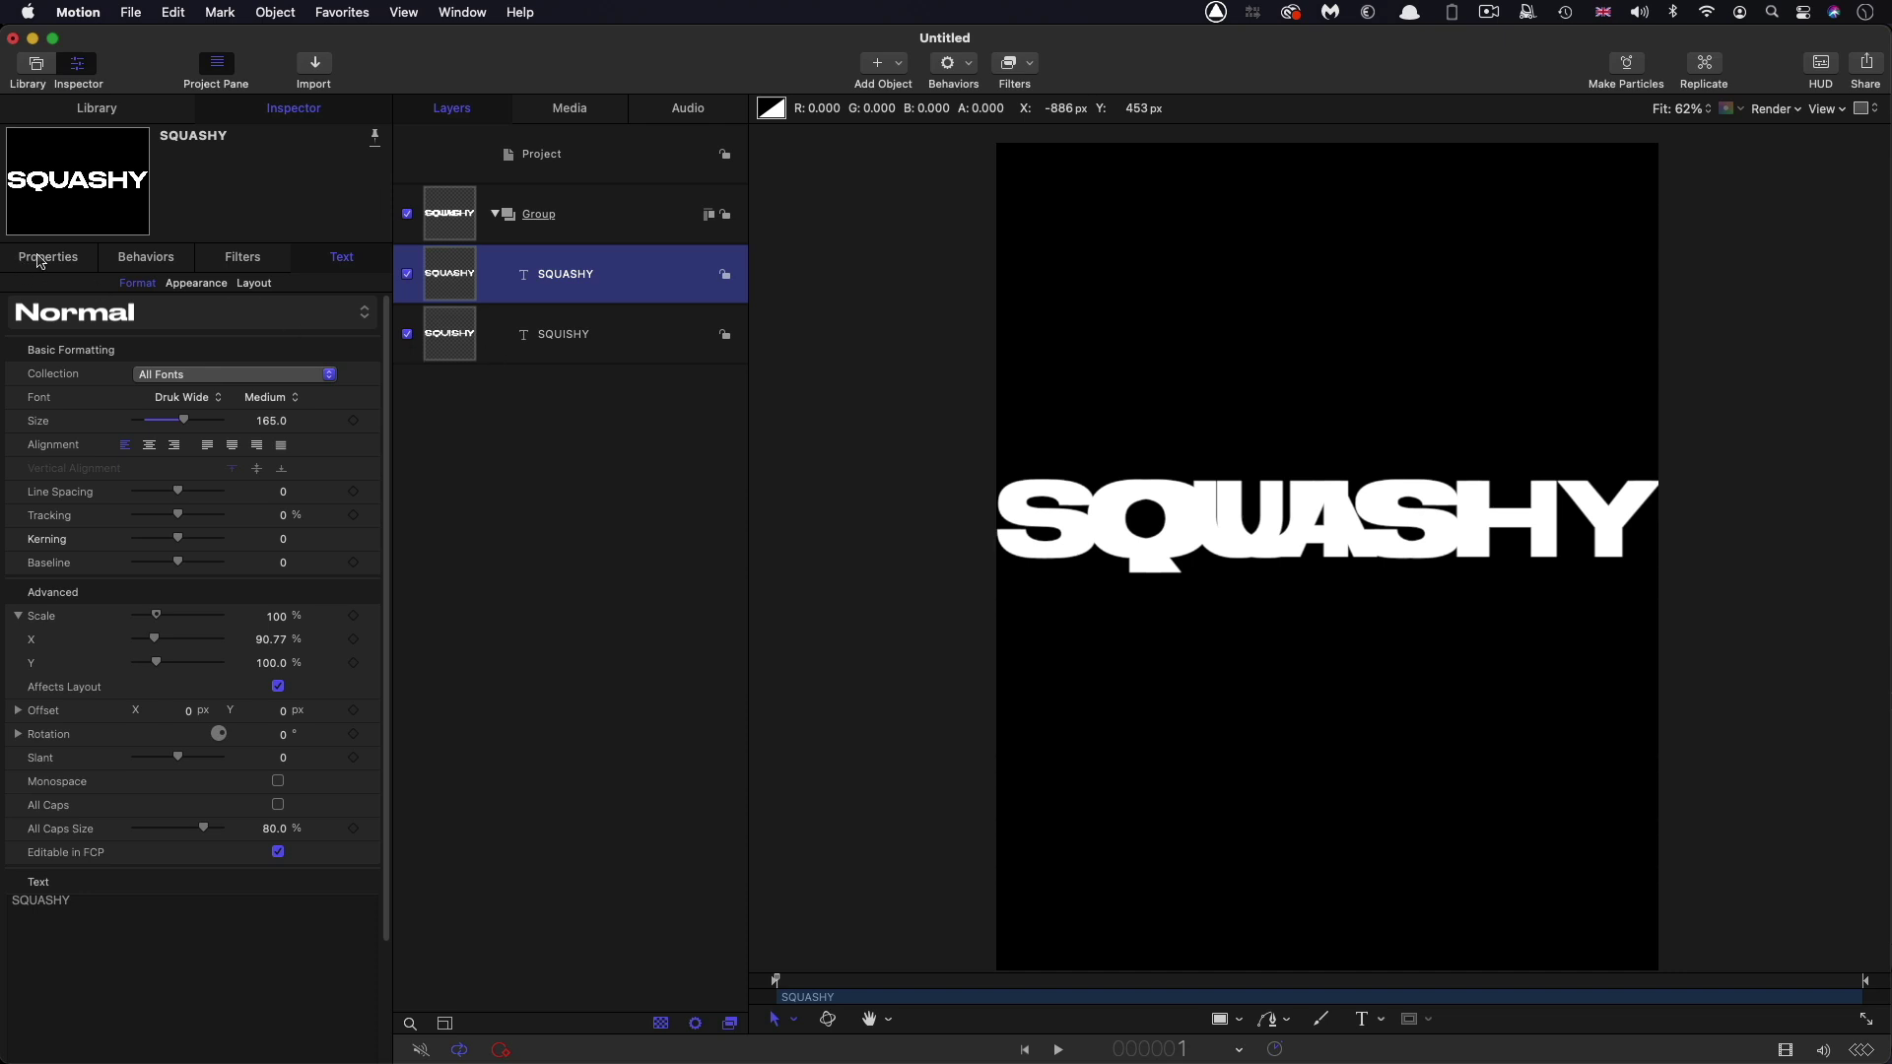
Set the X position of both SQUISHY and SQUASHY to 0
left_click(456, 338, "shift")
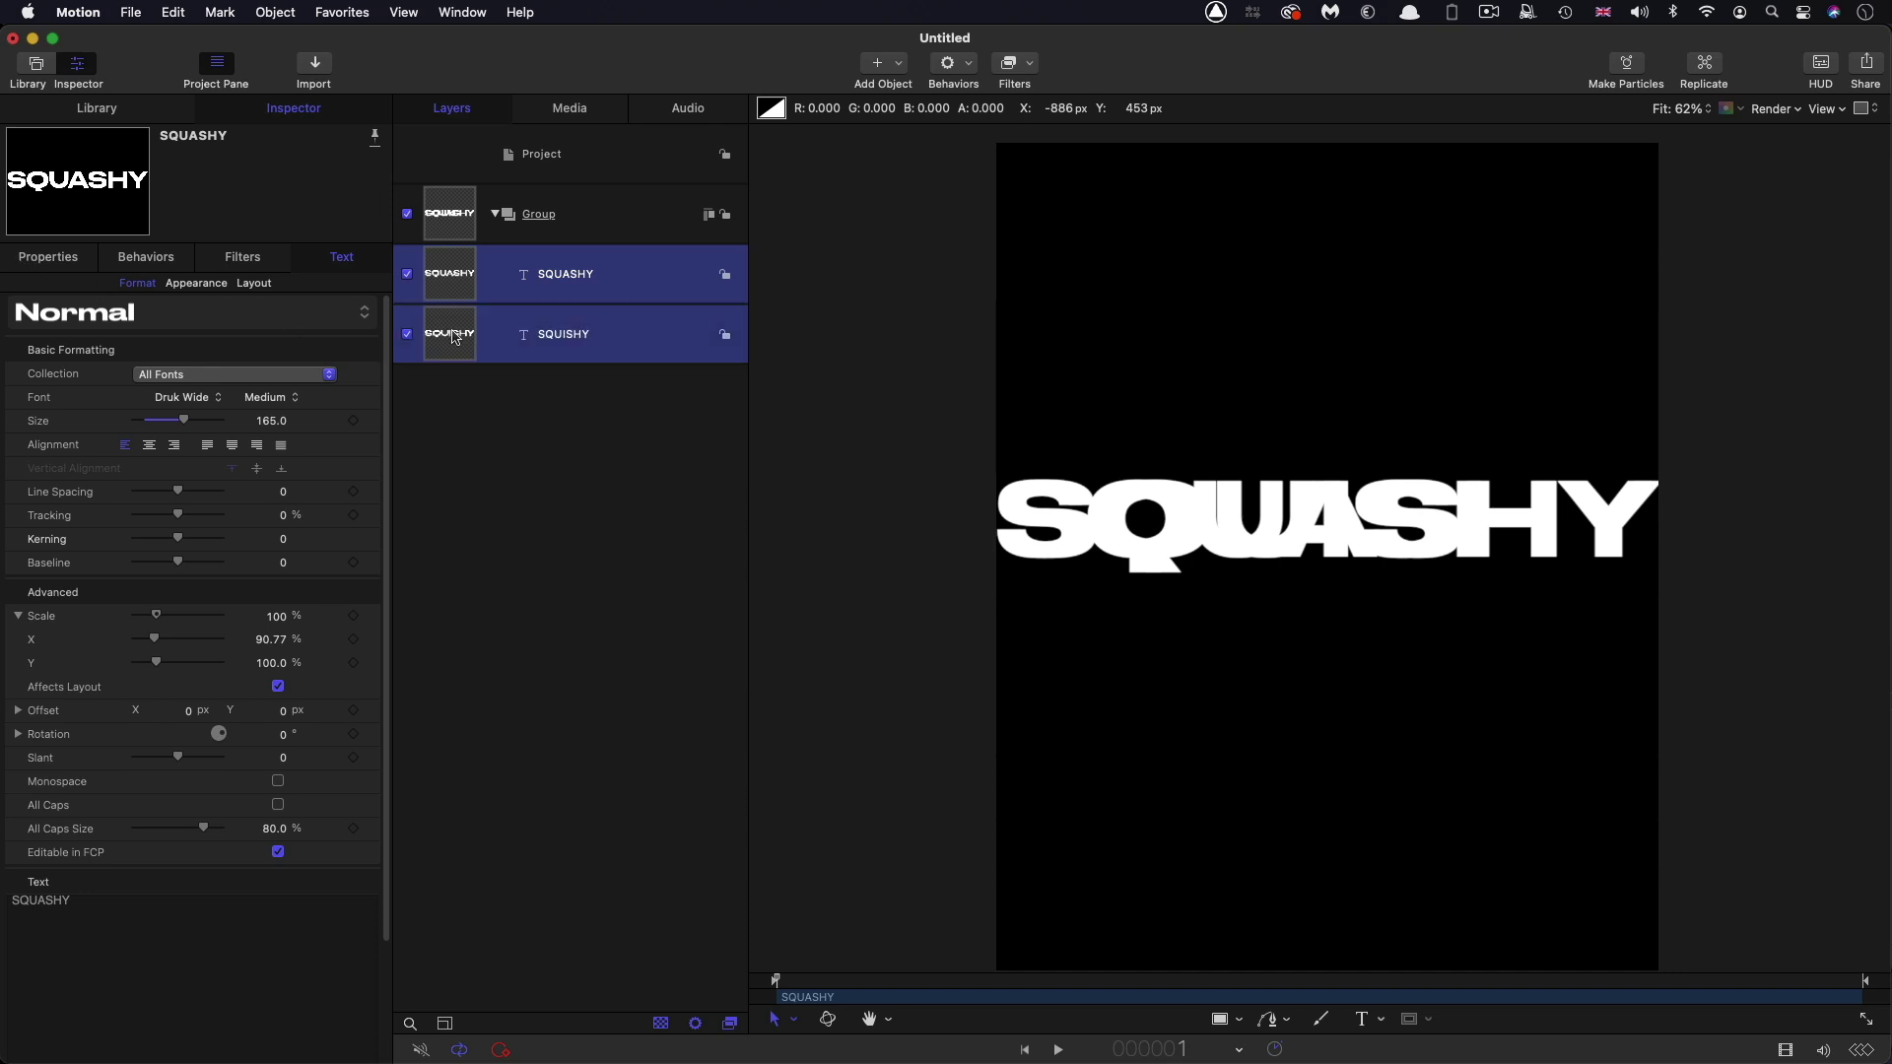
left_click(31, 259)
left_click(184, 318)
left_click(183, 318)
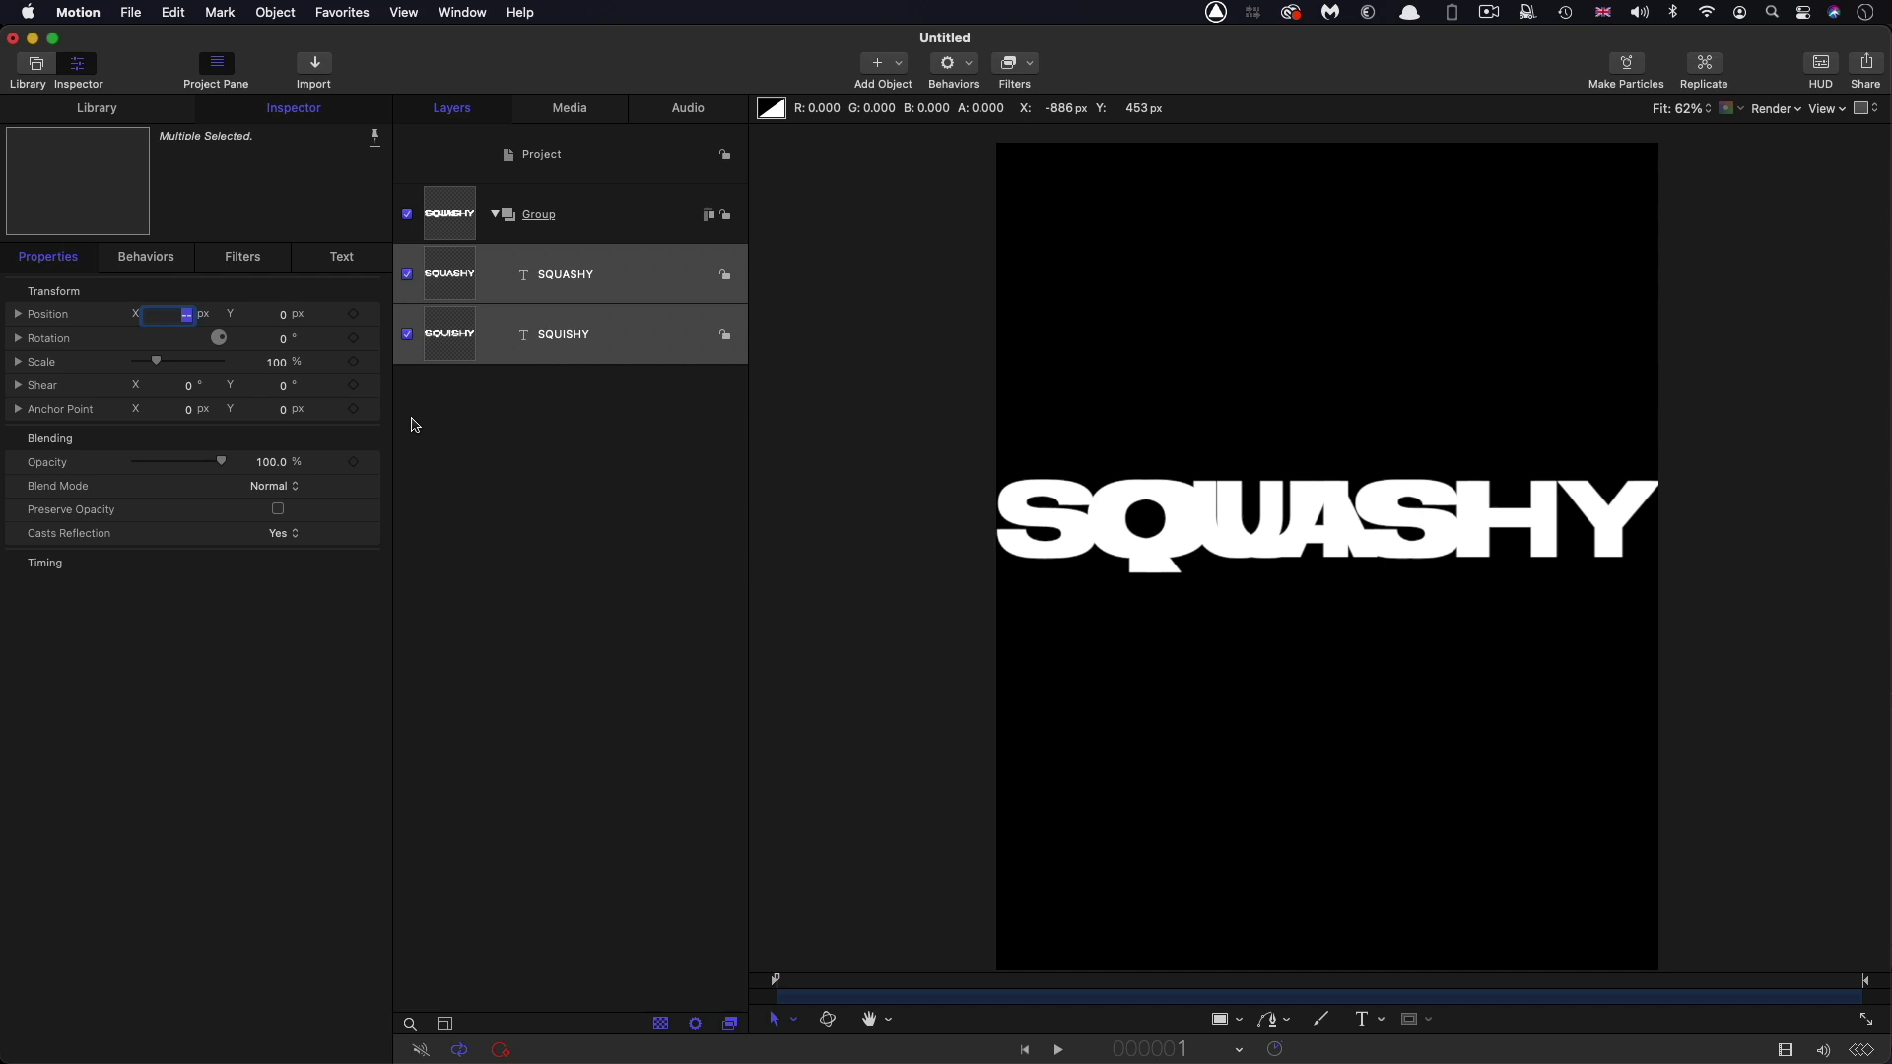
type("0")
key("Return")
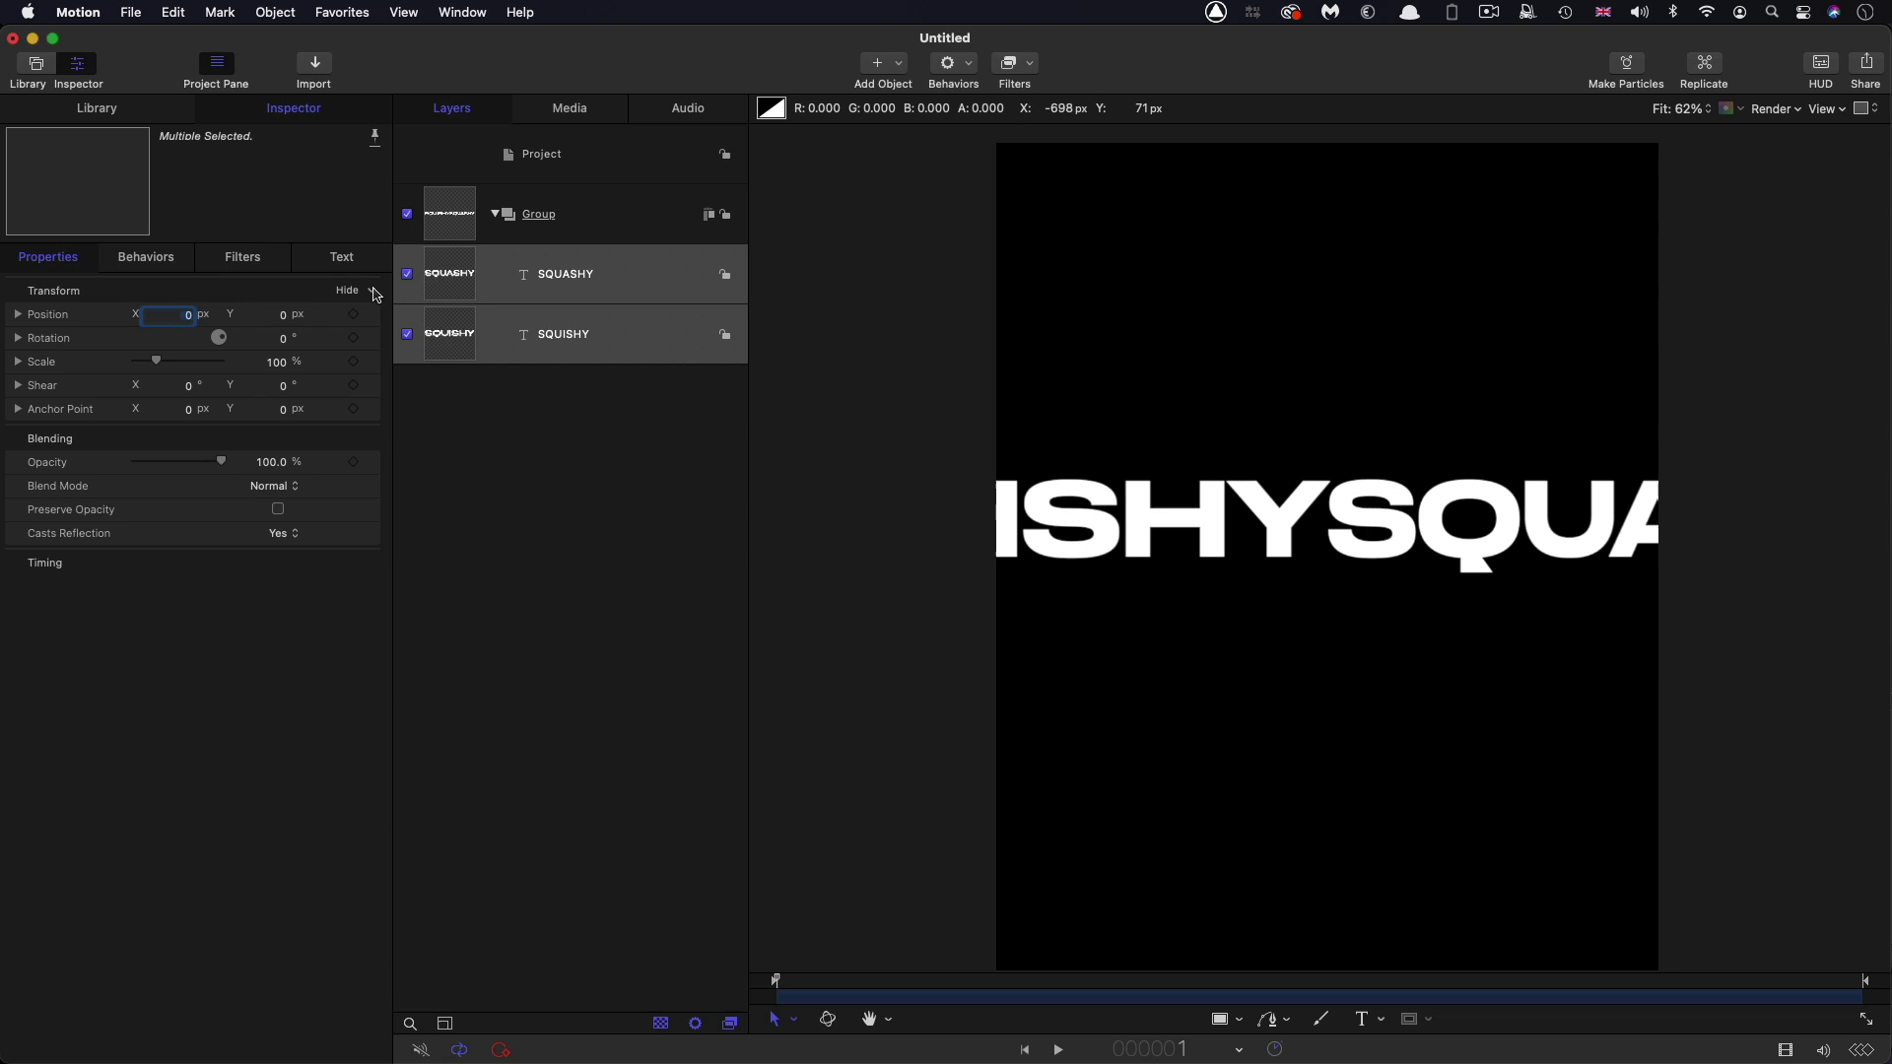
Give SQUISHY a cyan face colour and SQUASHY a purple one
left_click(484, 214)
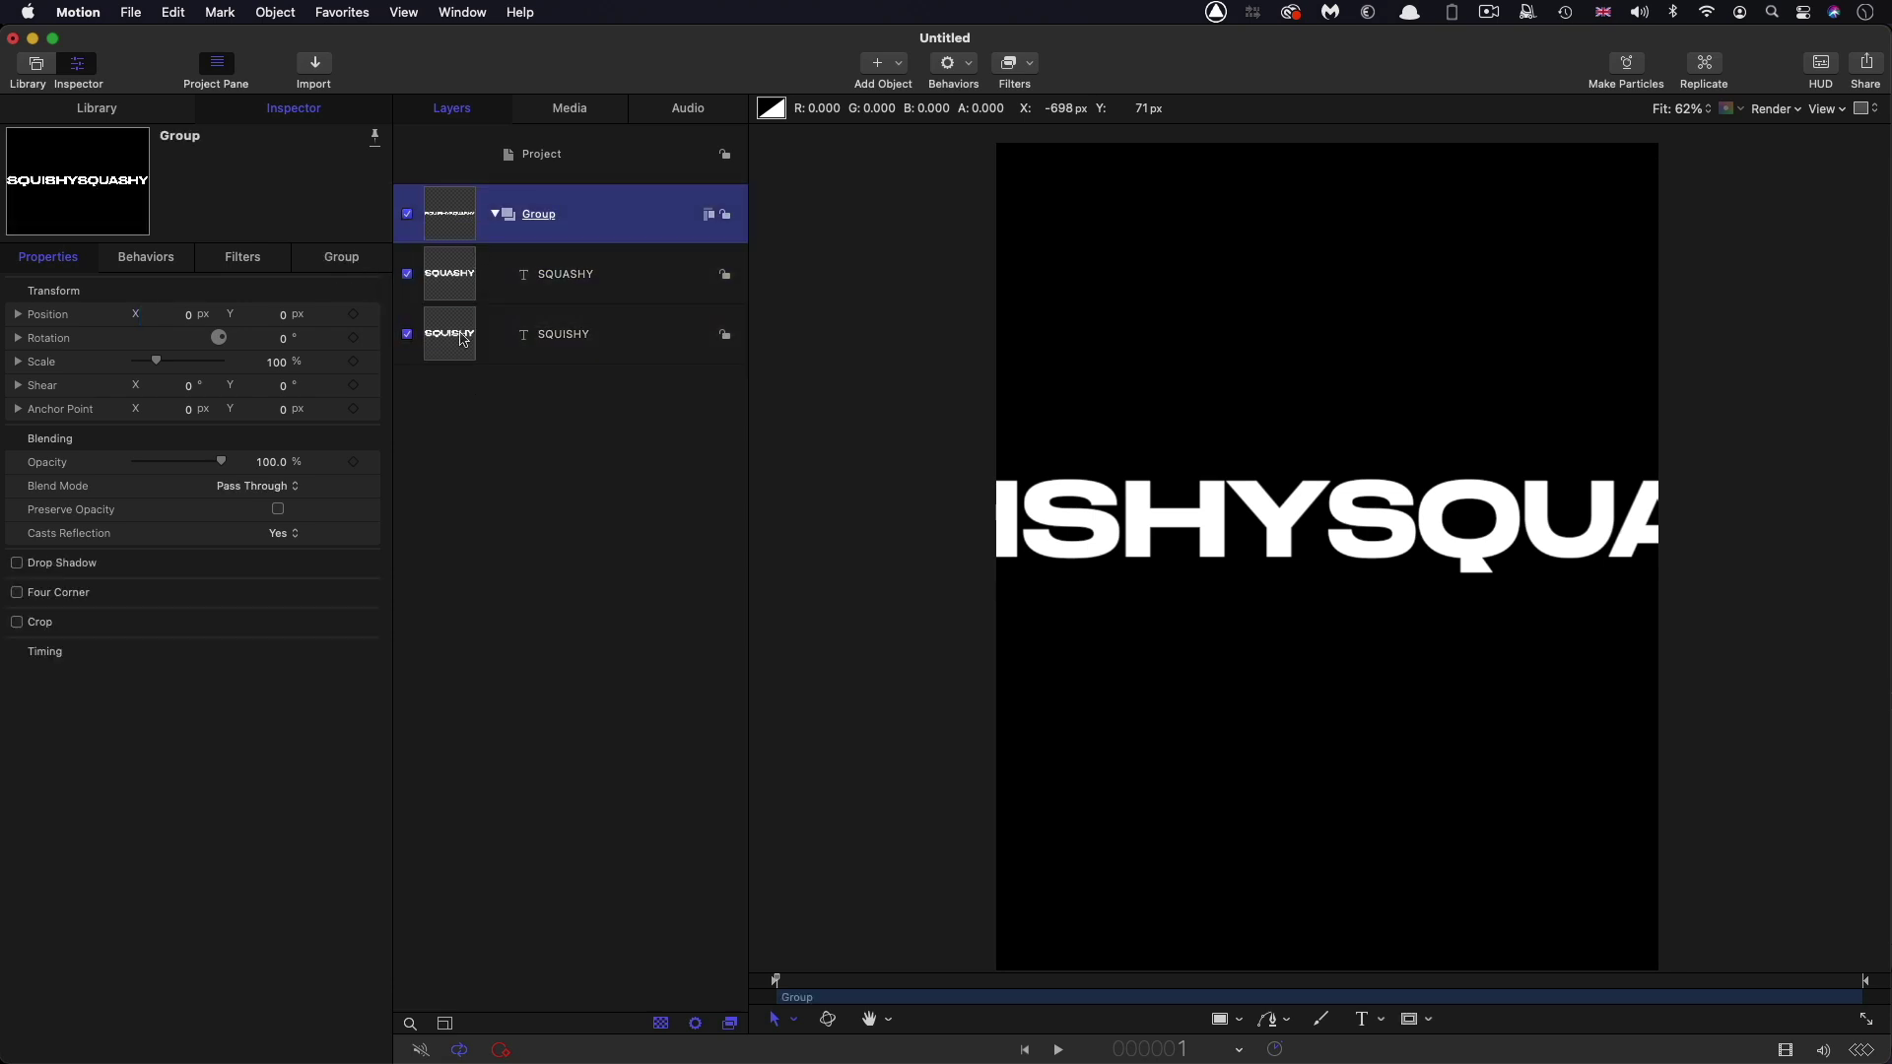
left_click(464, 340)
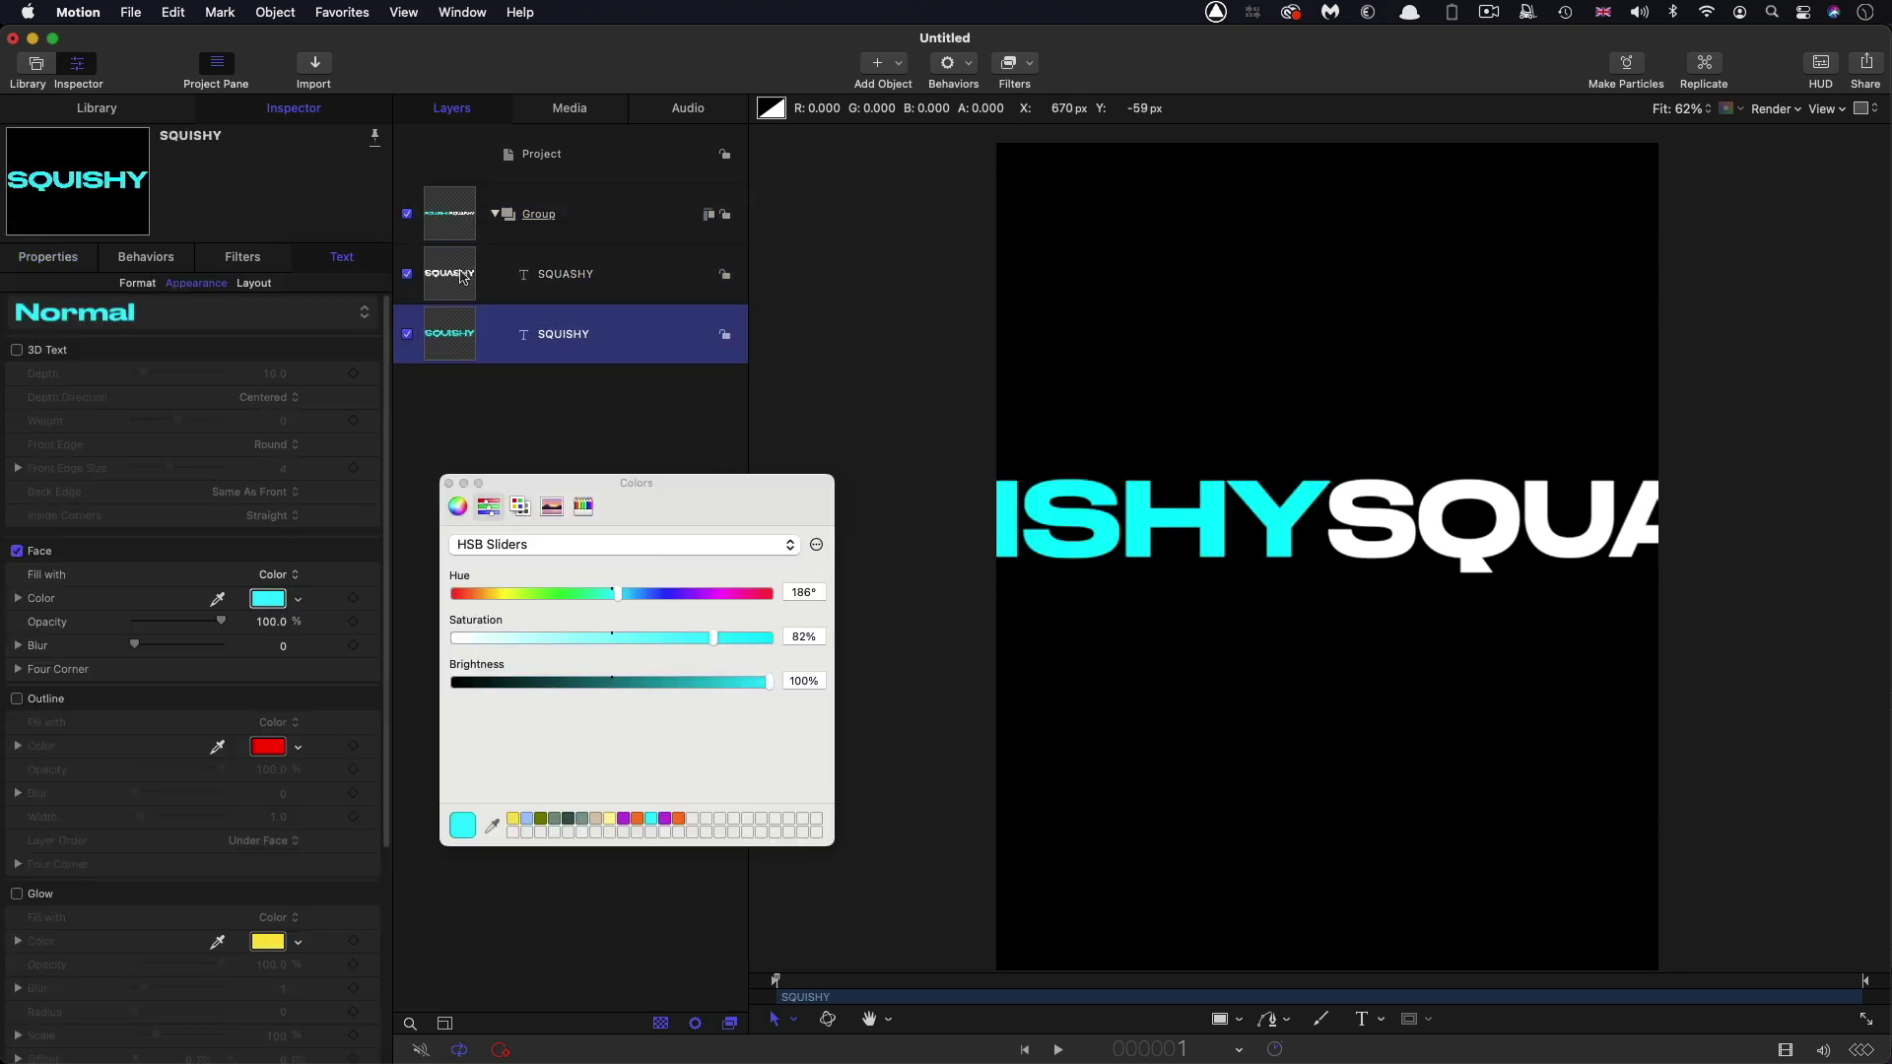
left_click(468, 278)
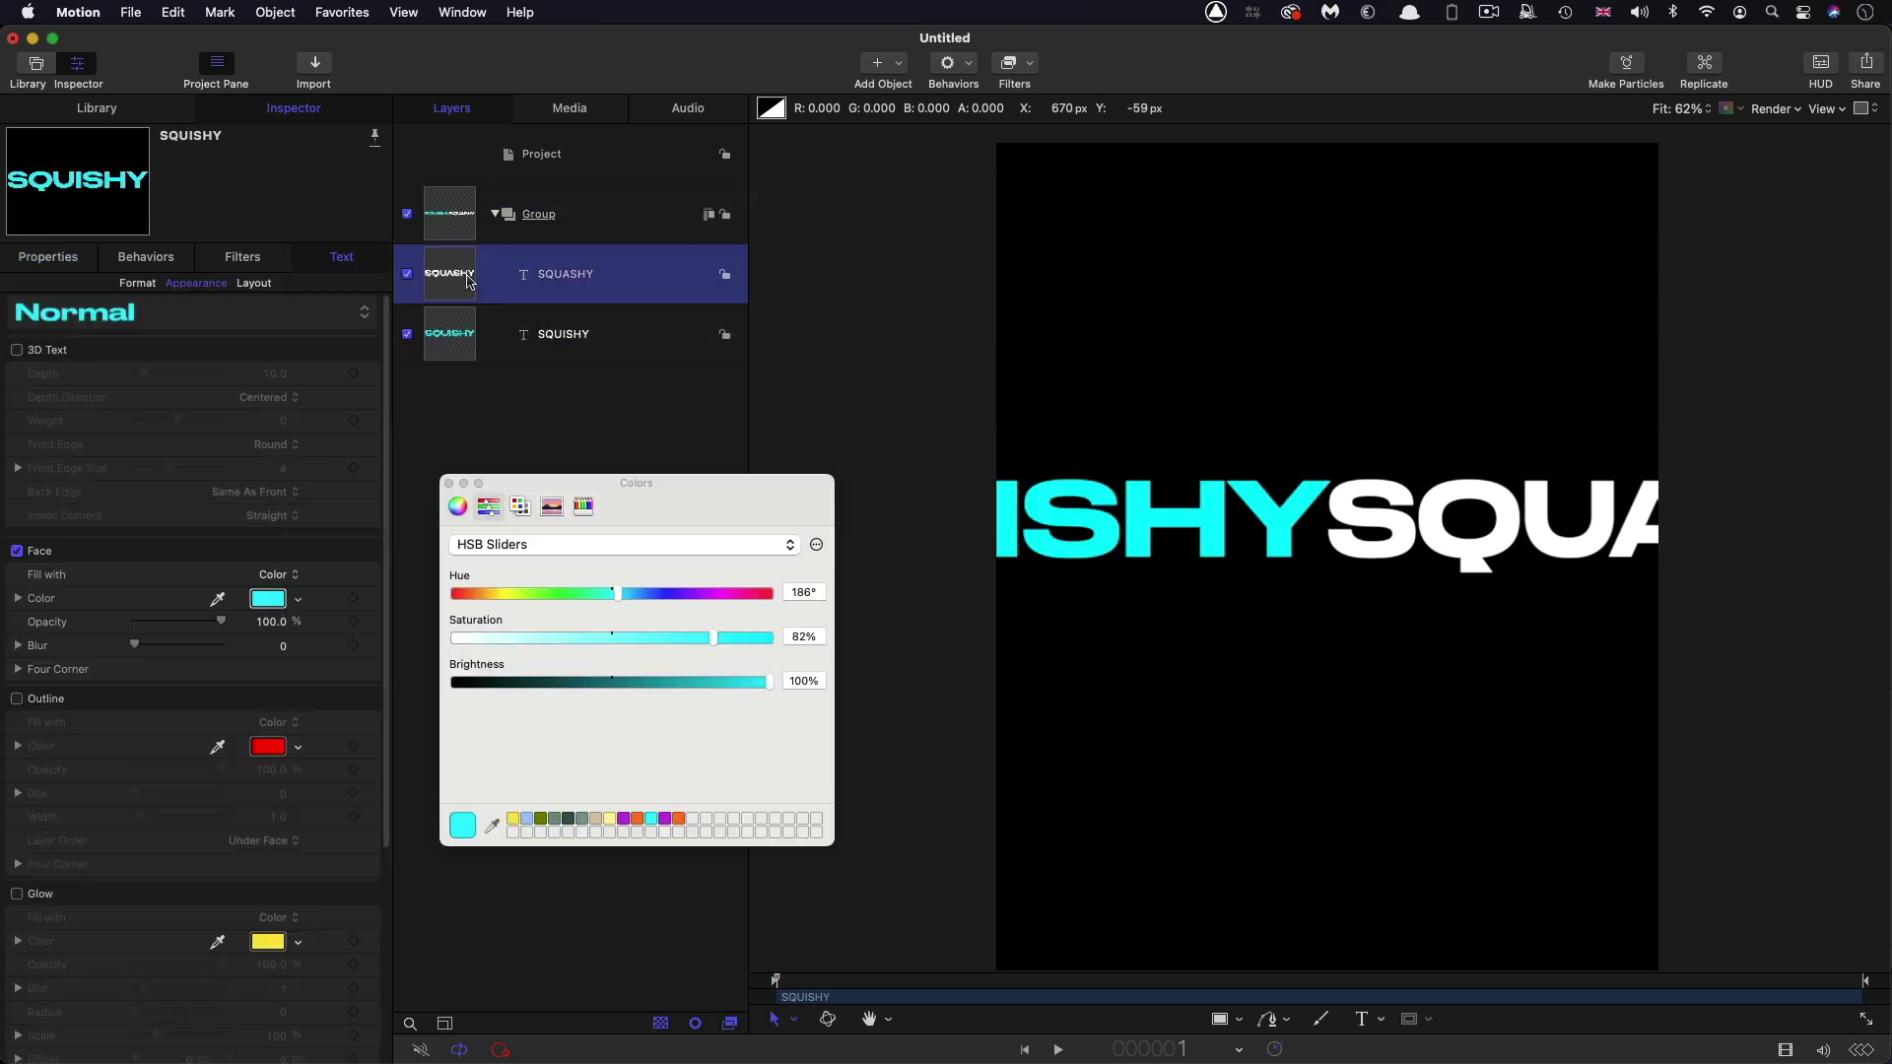
left_click(267, 599)
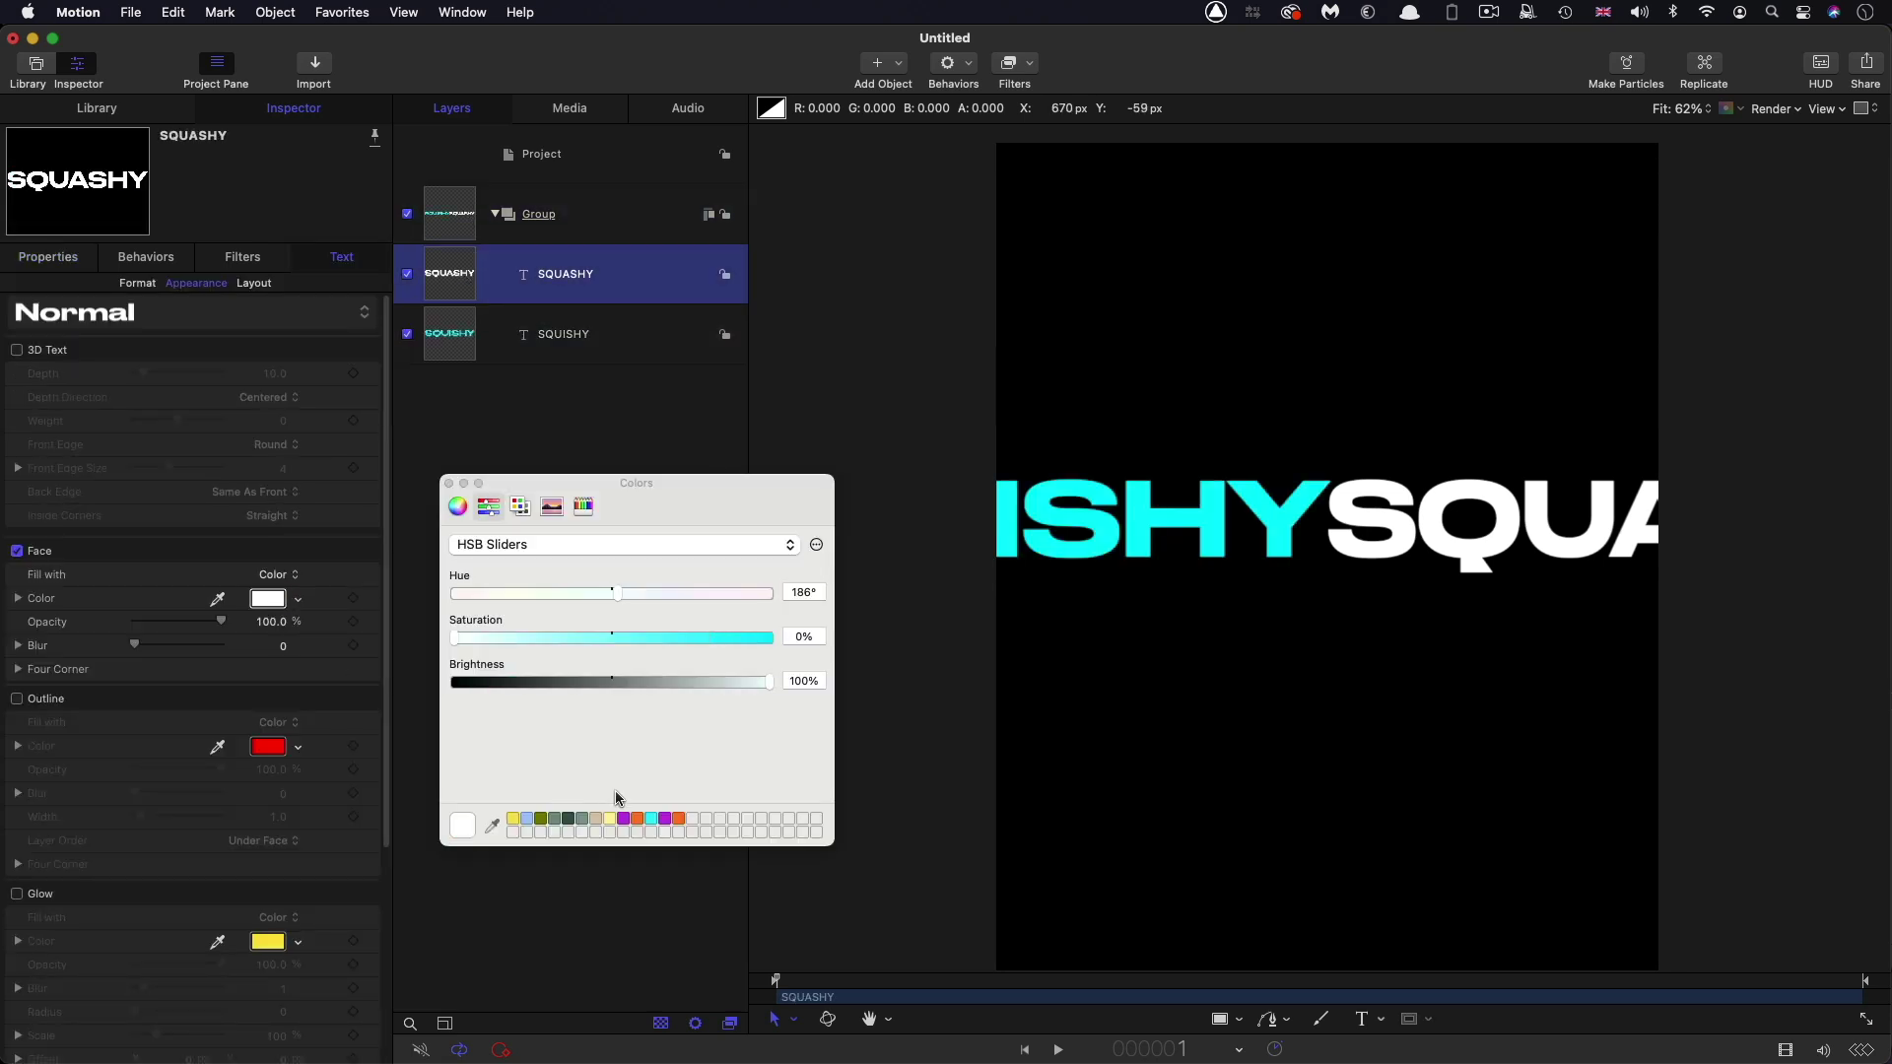
left_click(666, 821)
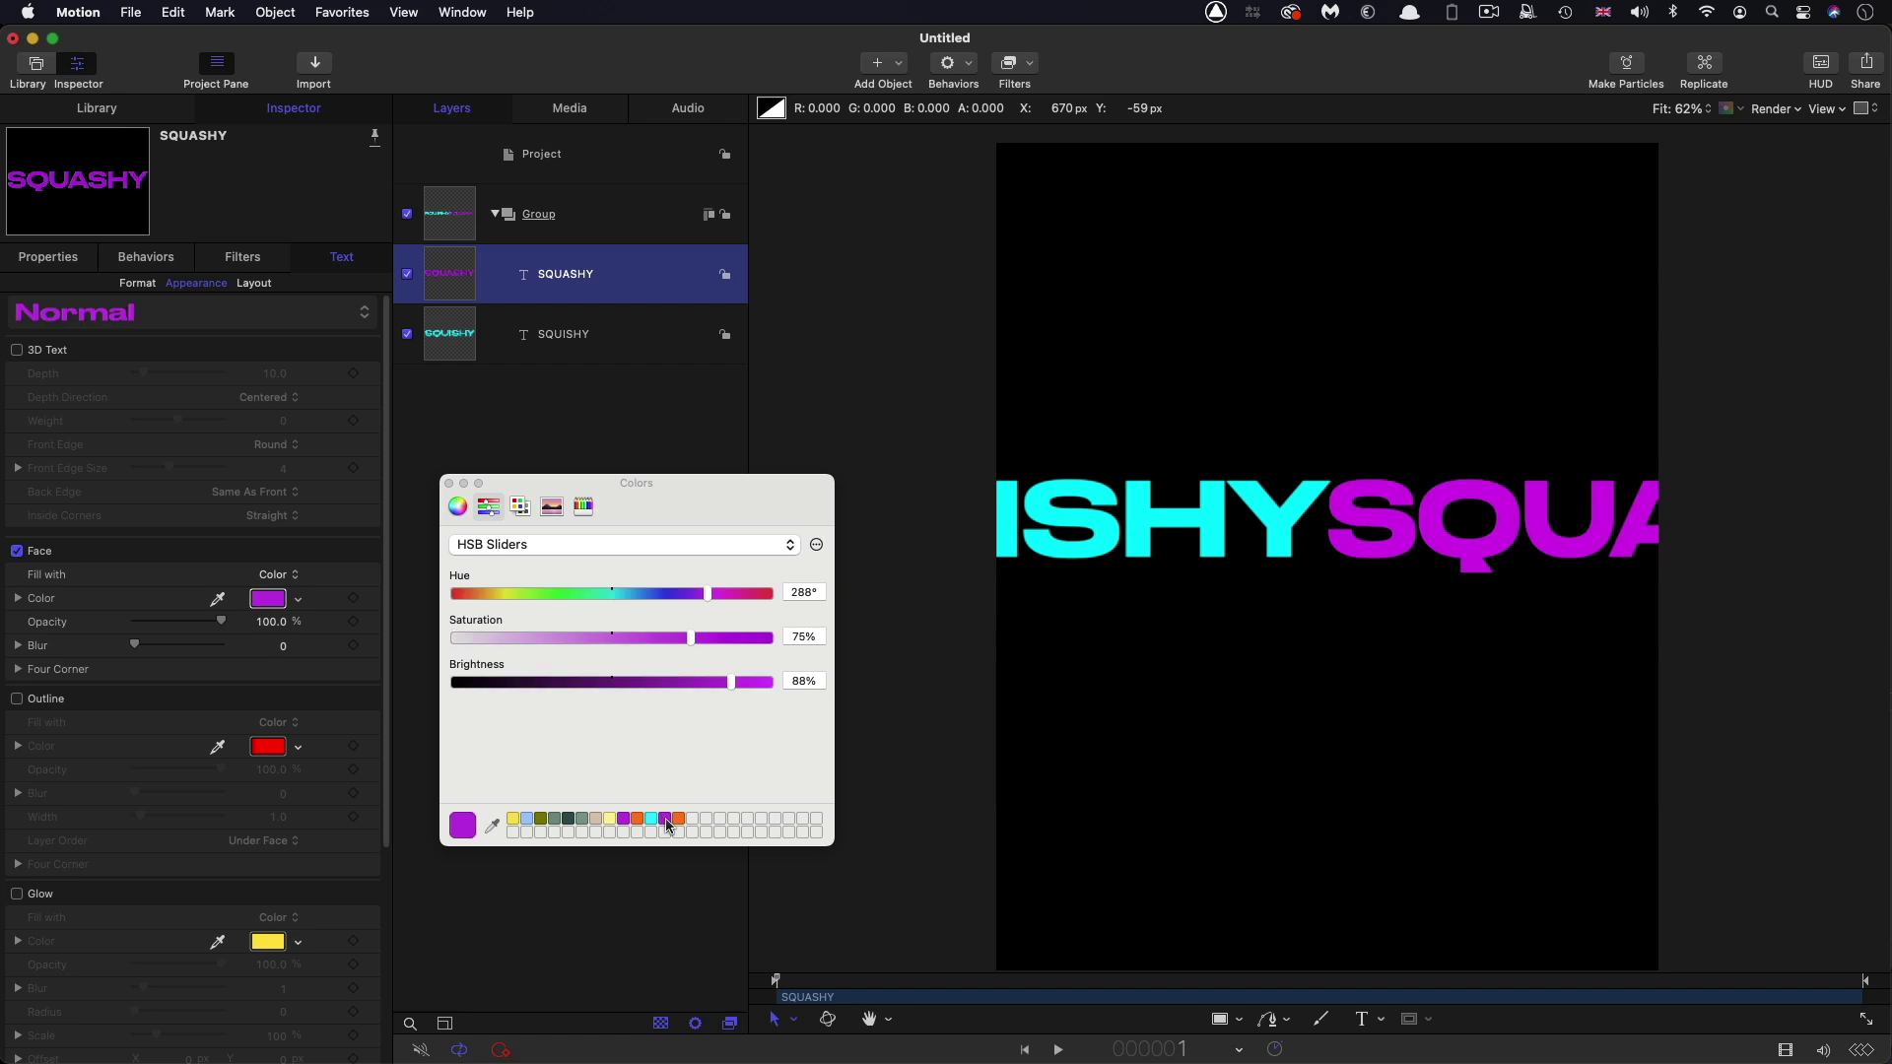
left_click(449, 483)
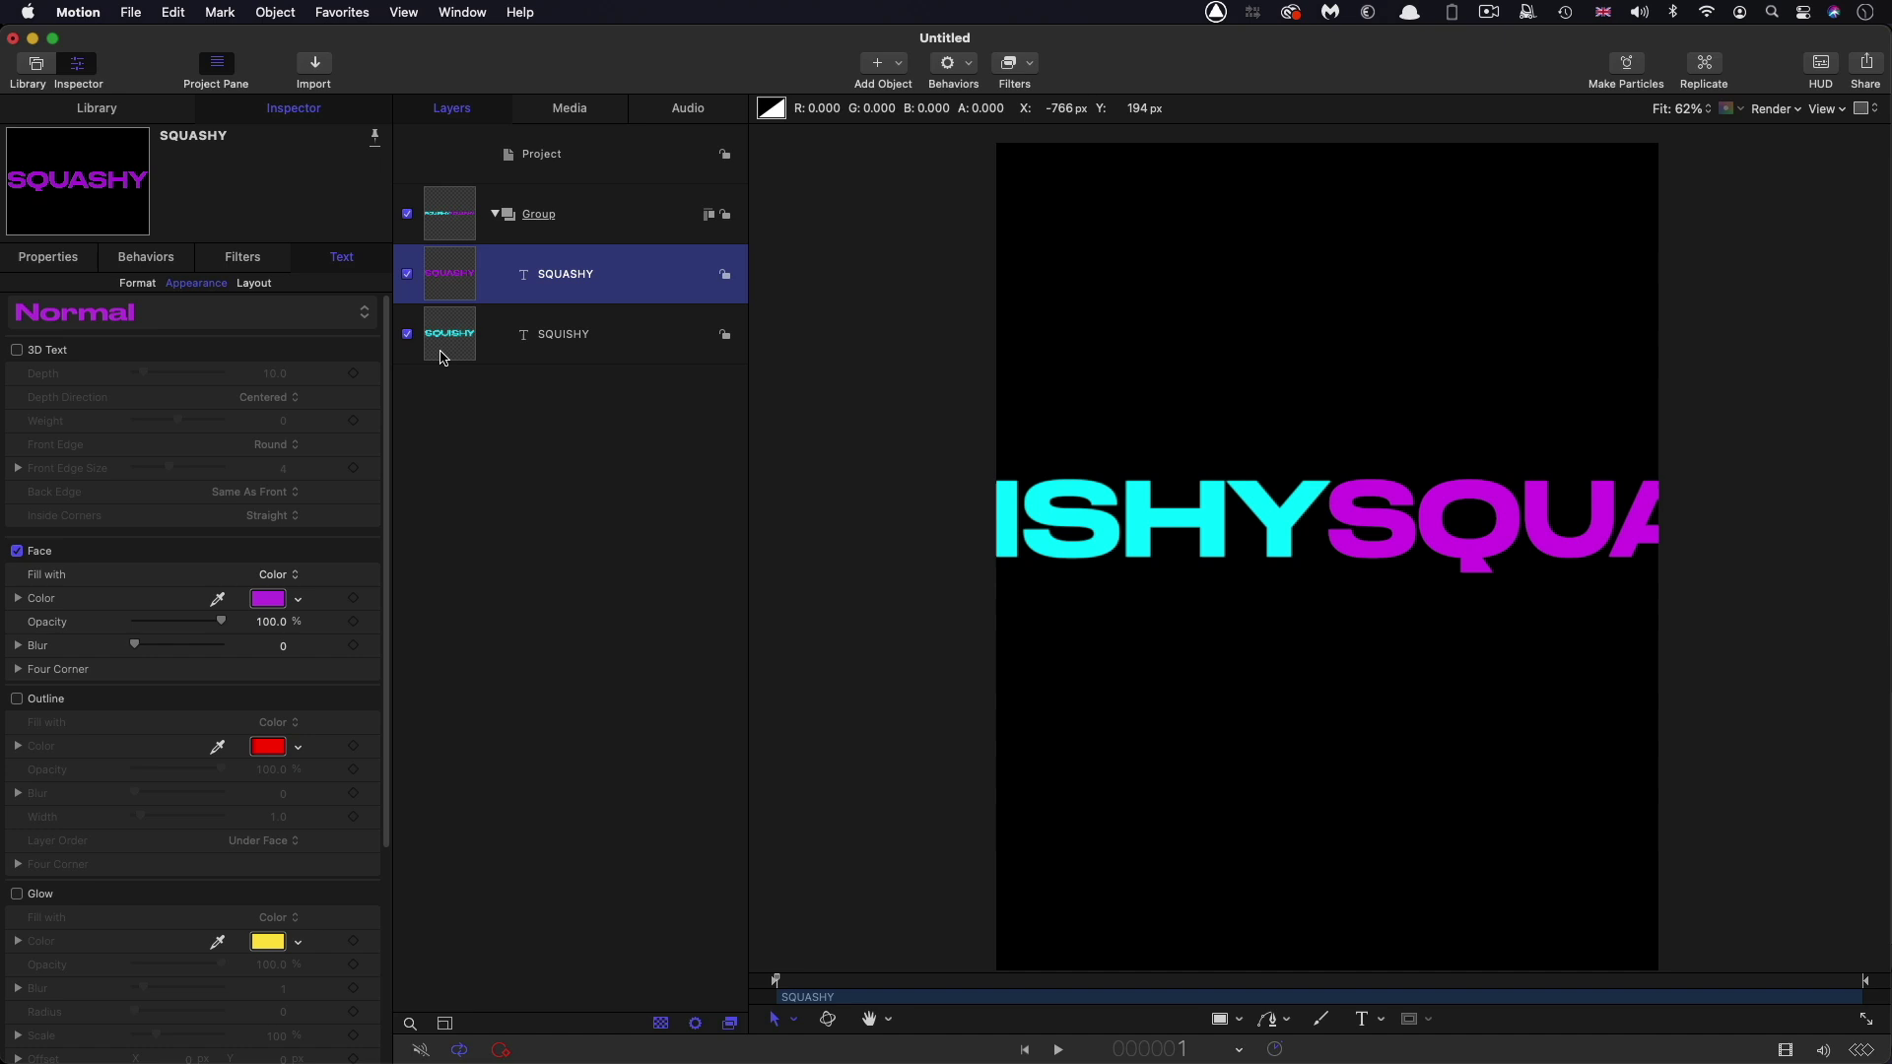
Add a Link behavior to SQUASHY's X scale with SQUISHY as source object
left_click(36, 258)
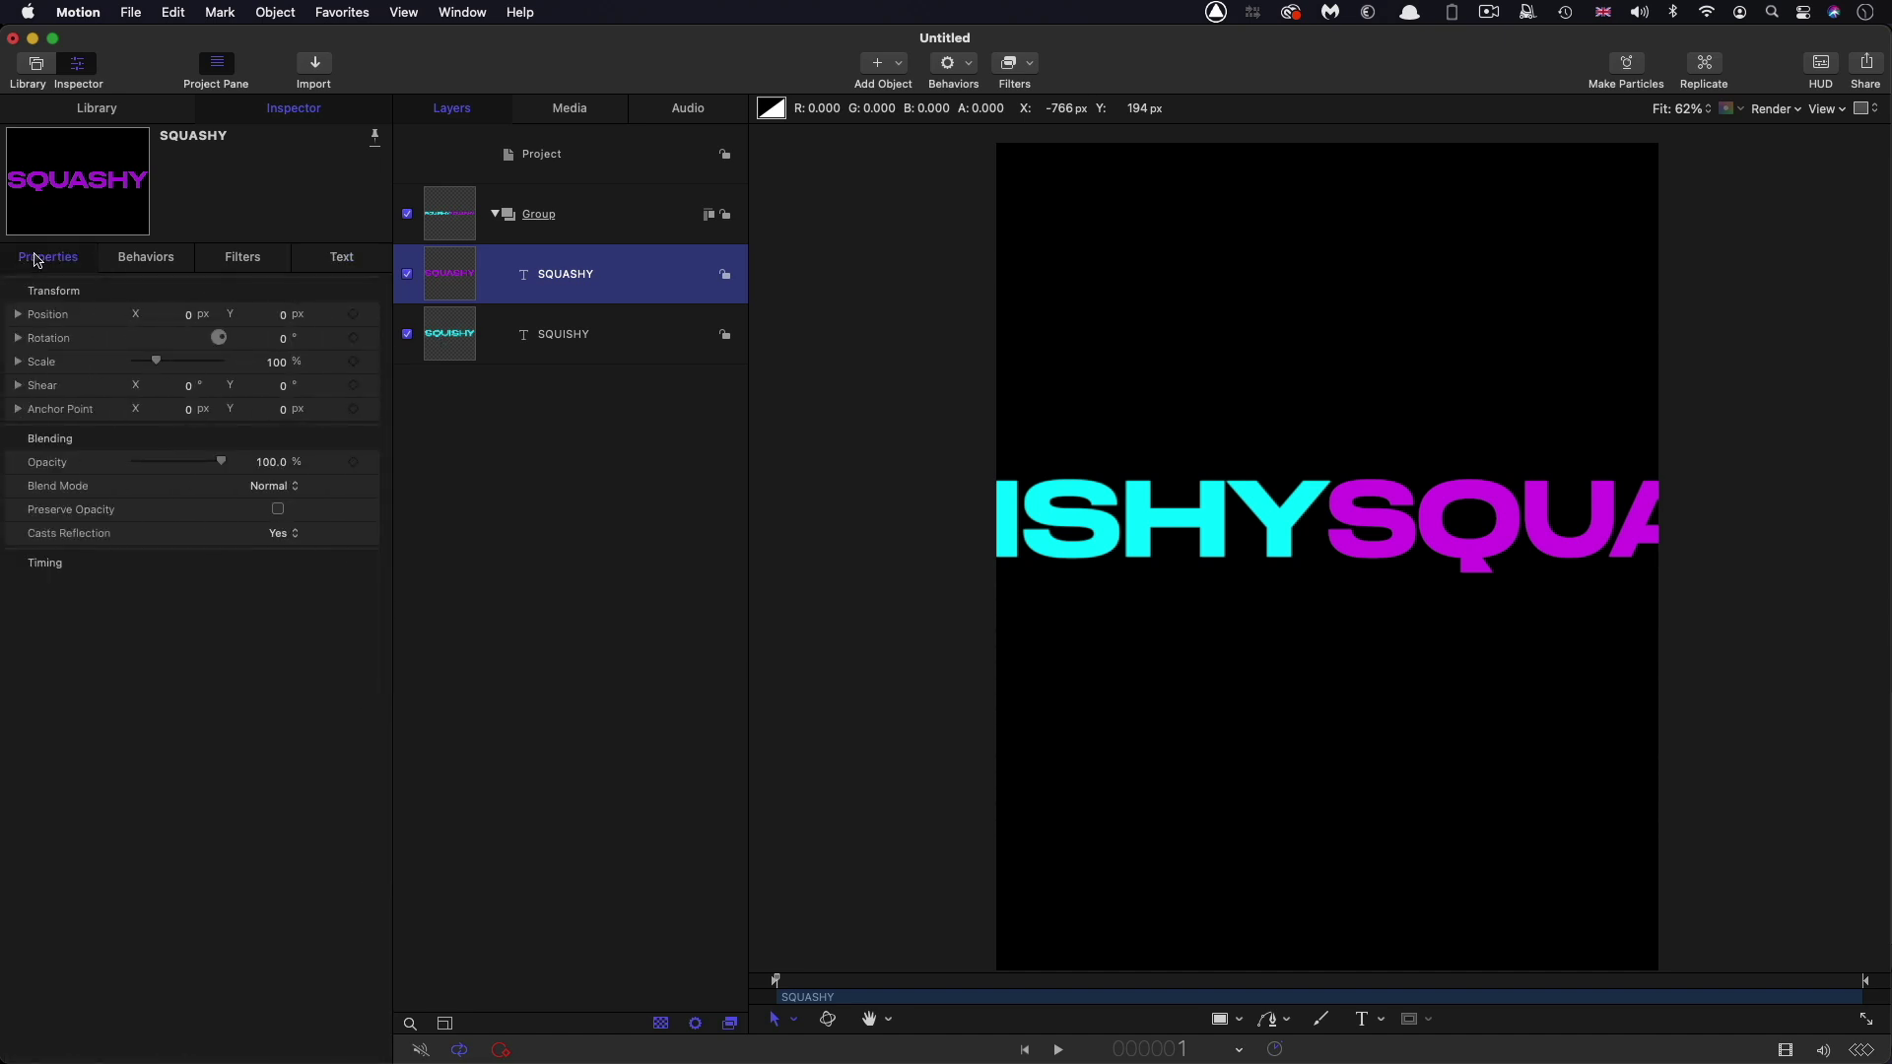
left_click(18, 362)
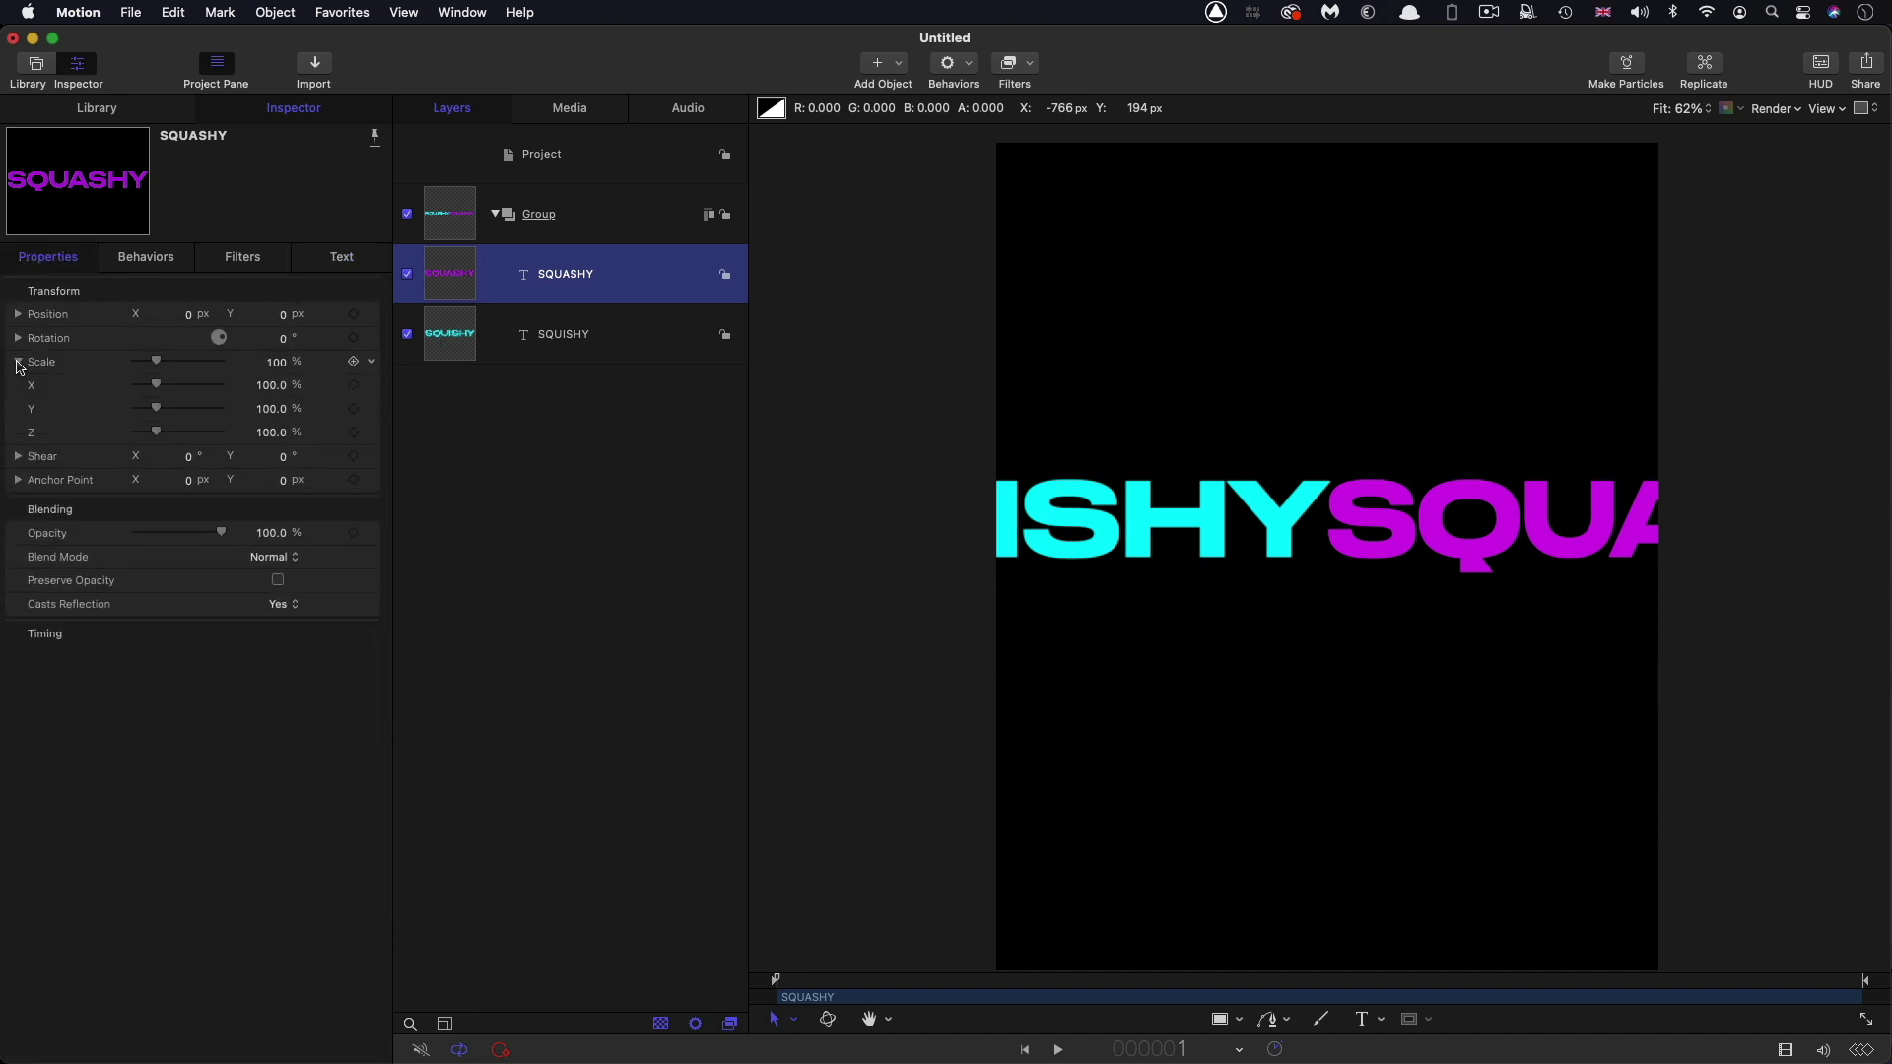
left_click(375, 386)
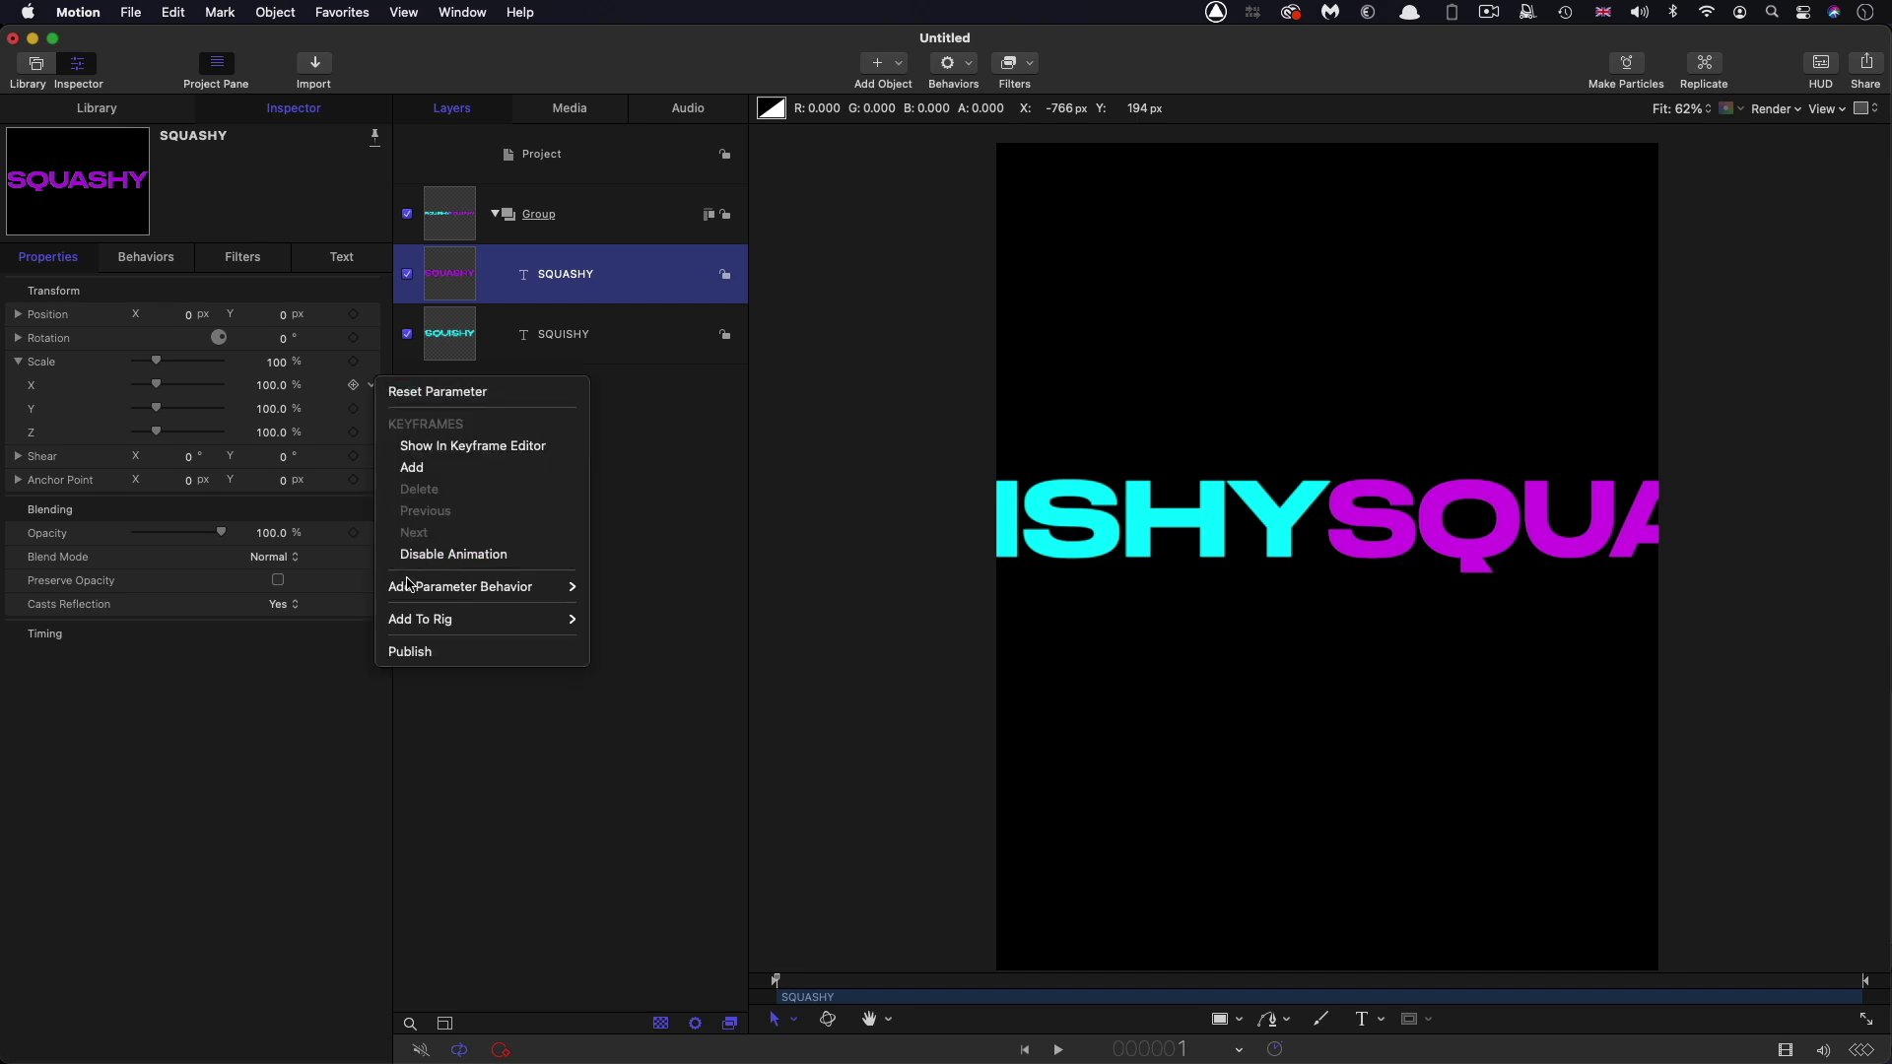
mouse_move(409, 586)
left_click(610, 676)
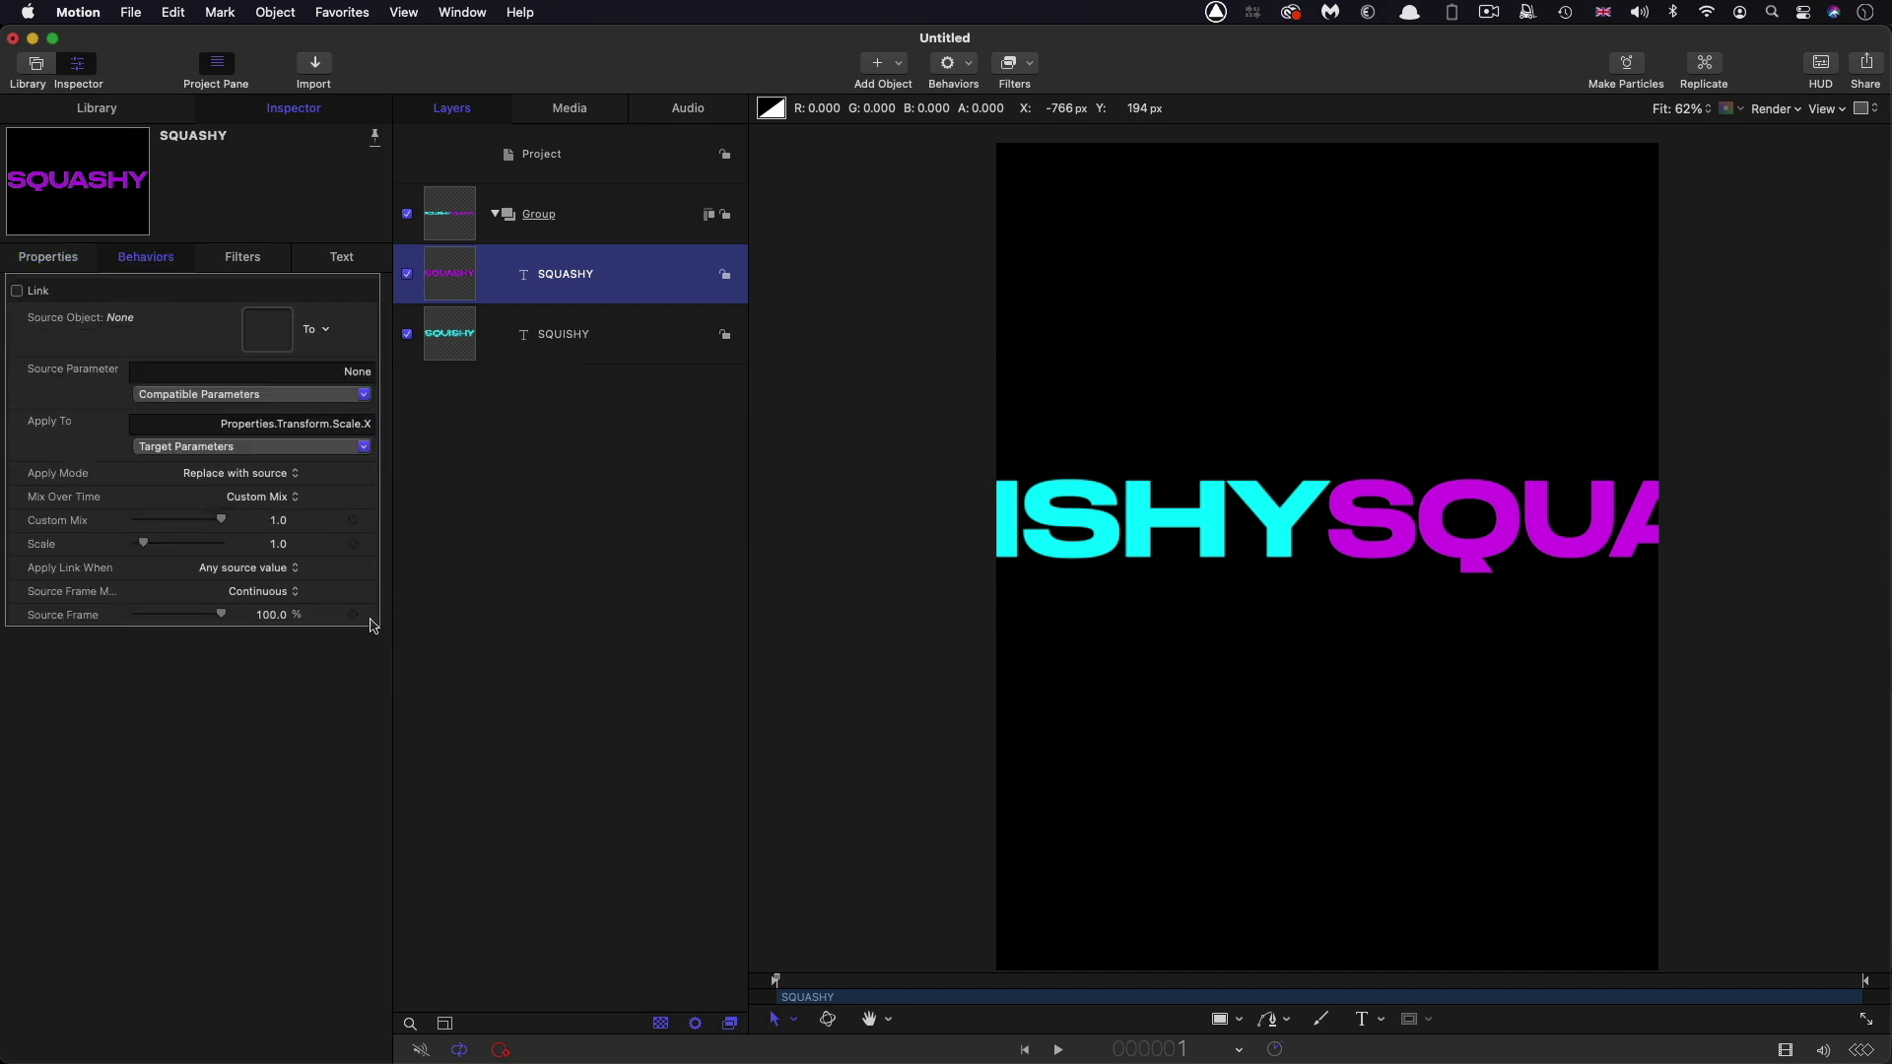
left_click_drag(493, 369, 264, 332)
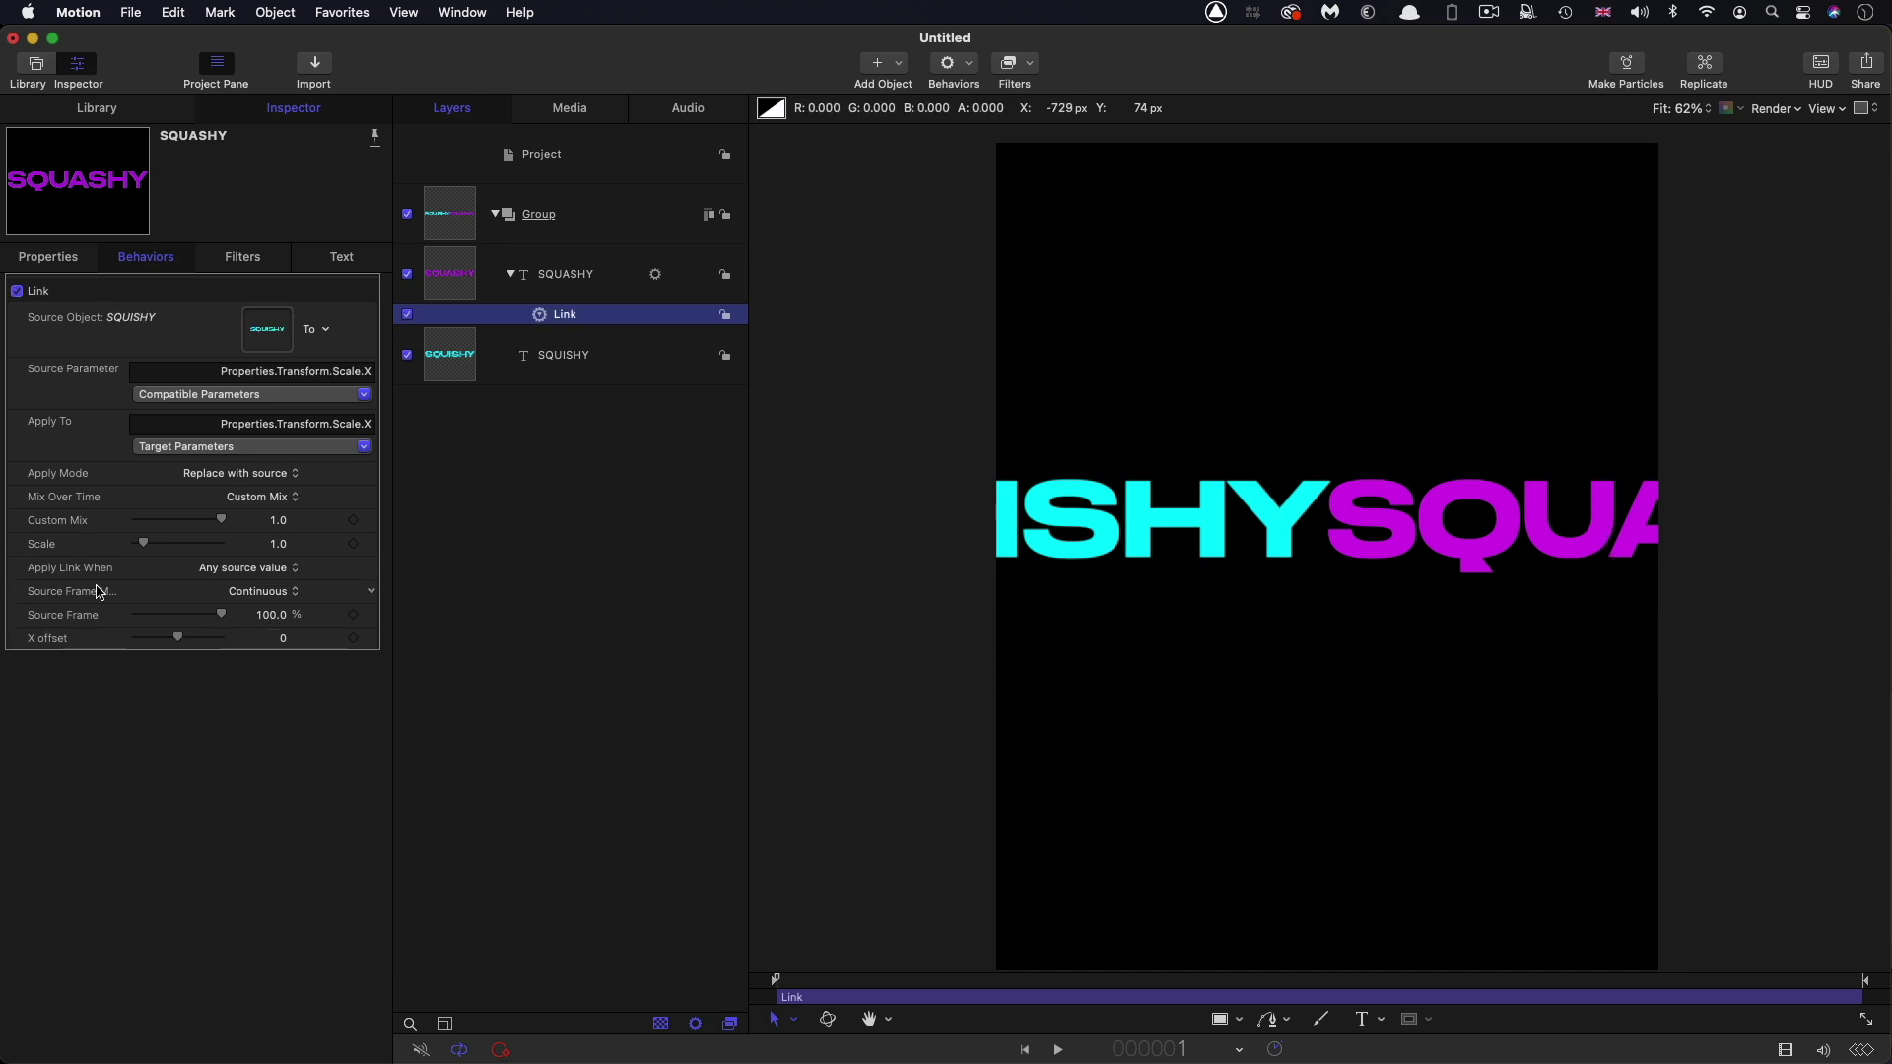
Set the Link's scale to -1.0 and its X offset to -100
left_click(278, 544)
type("-1")
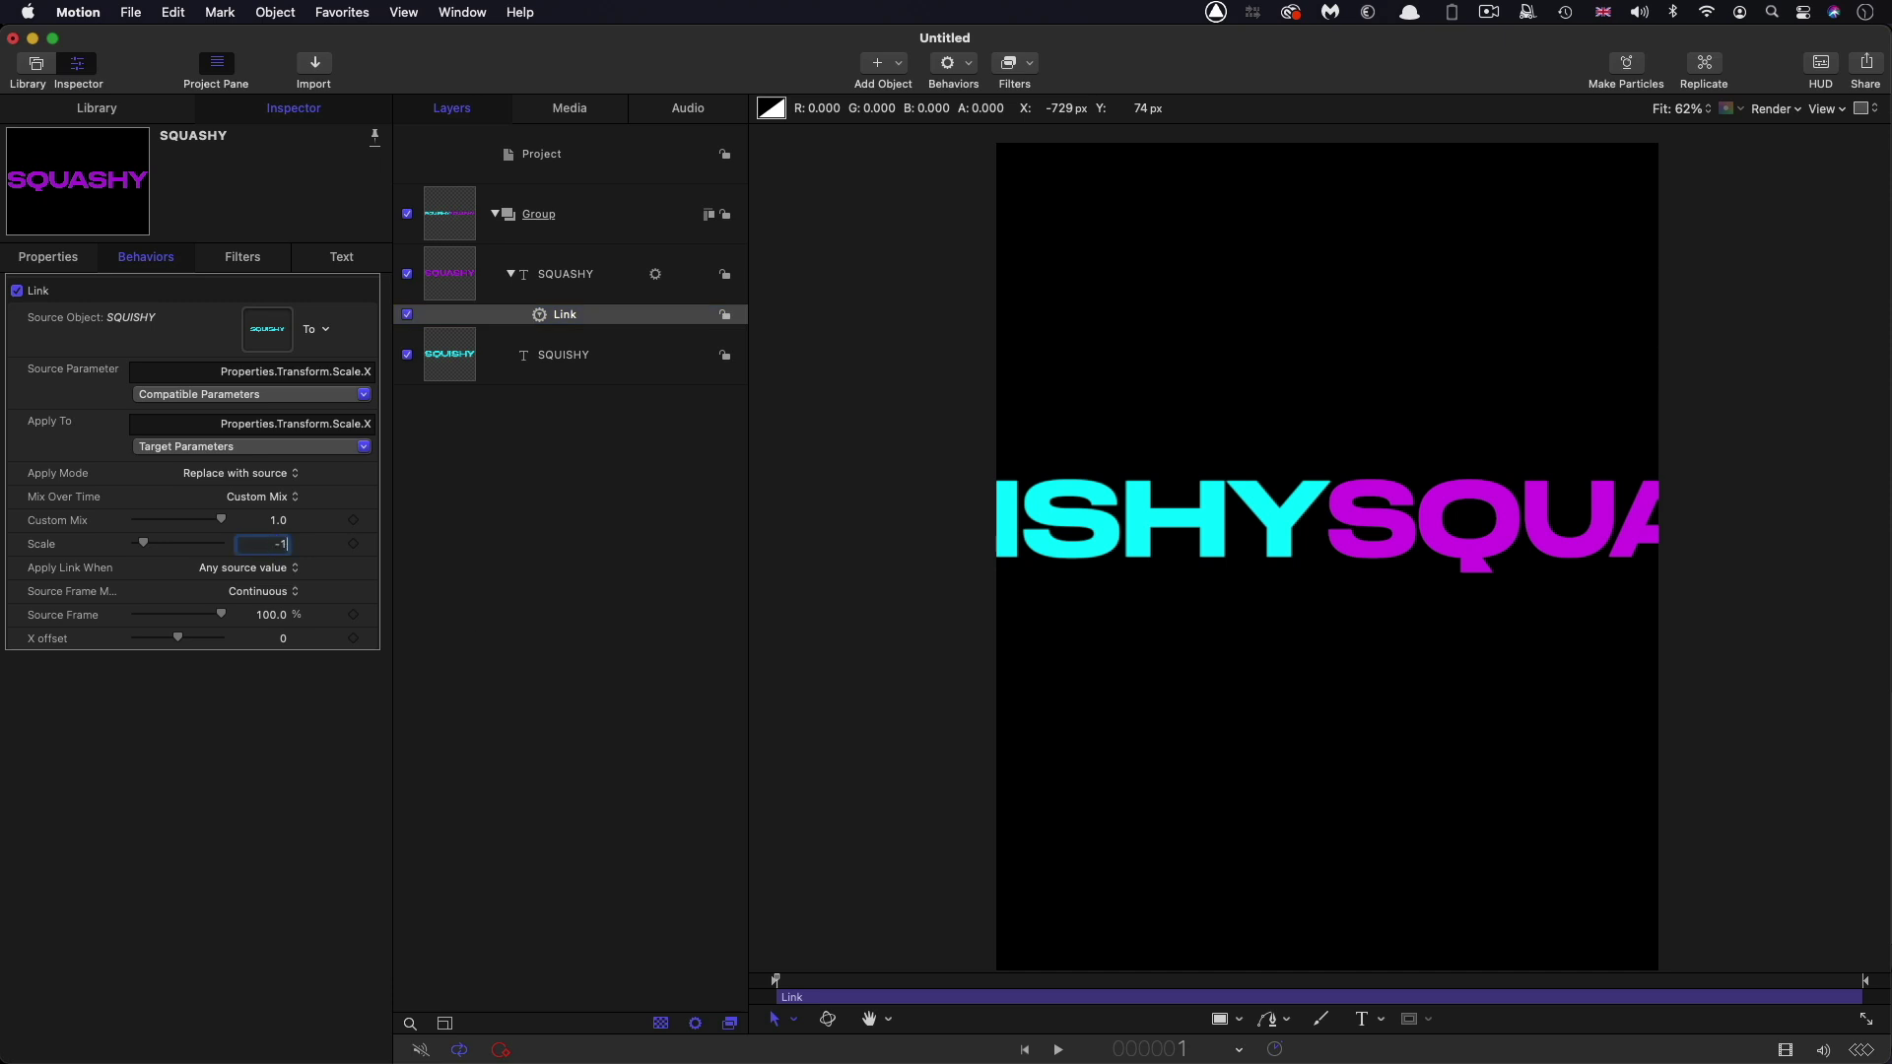
key("Return")
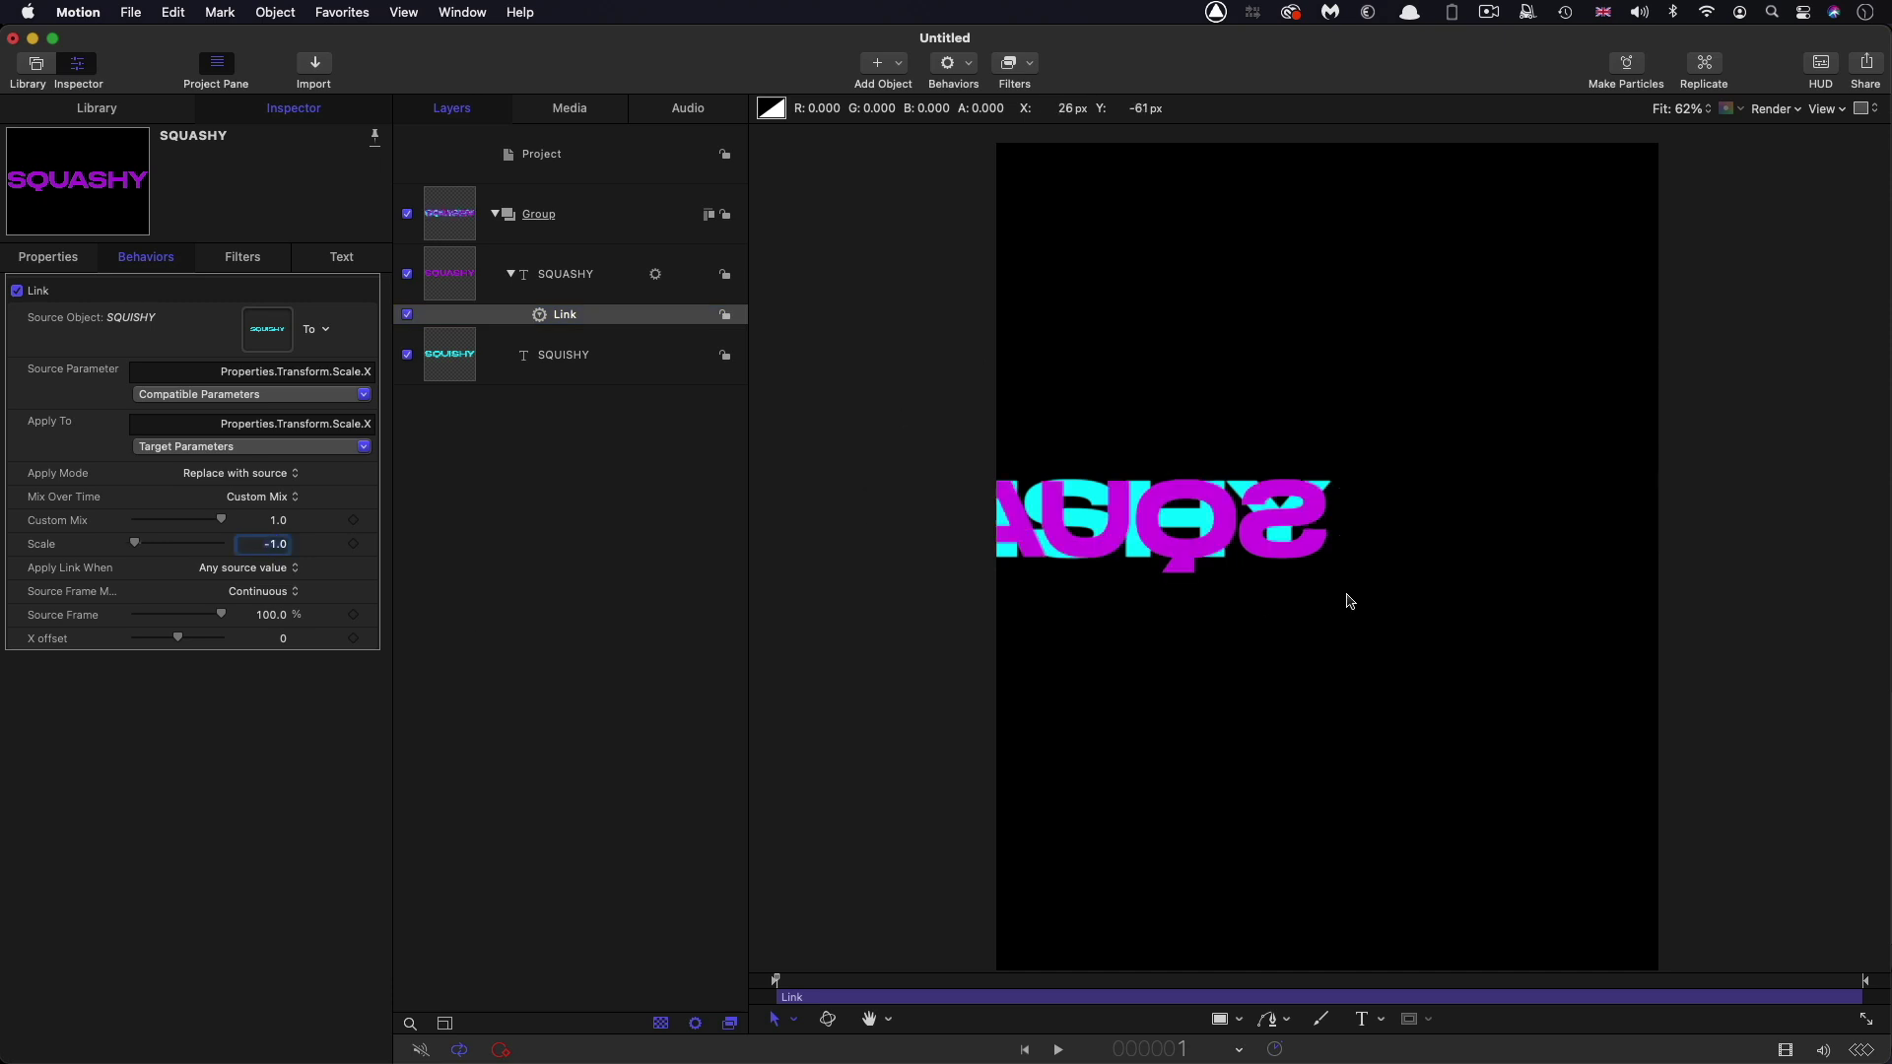
left_click(284, 641)
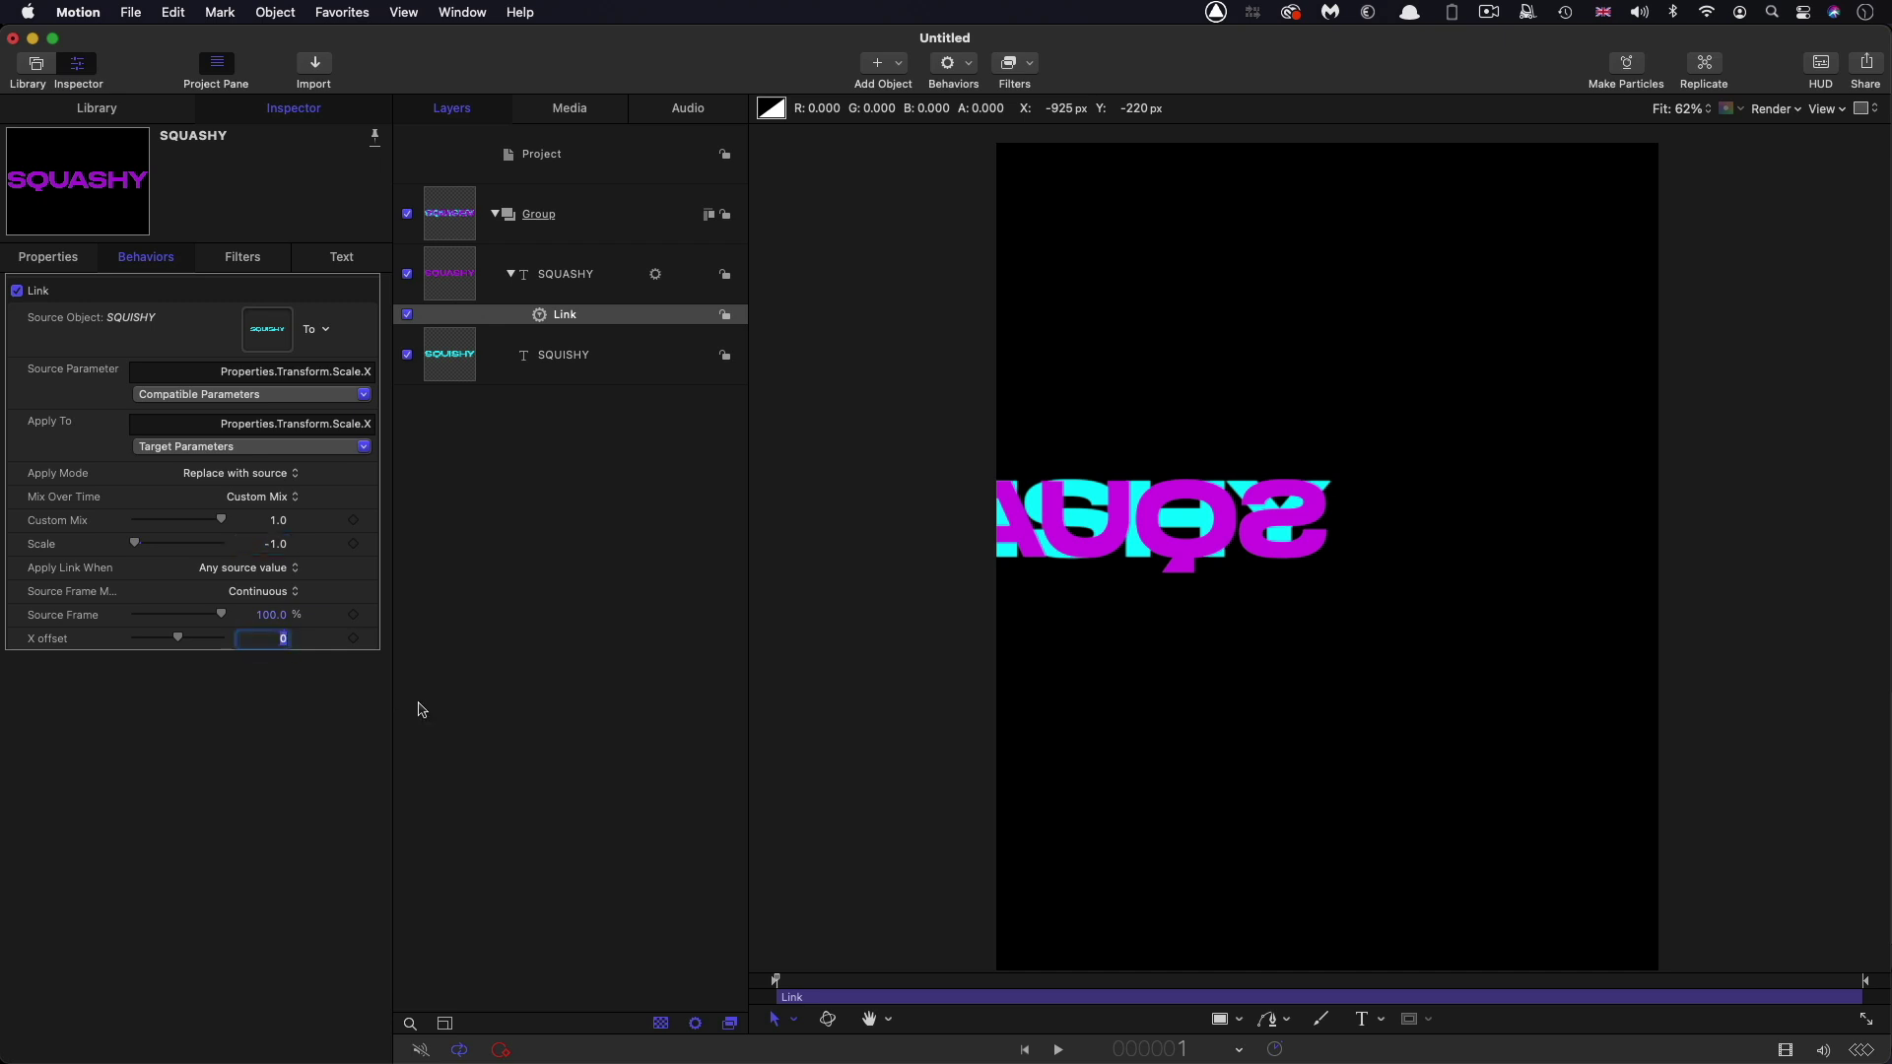
type("-100")
key("Return")
Scrub SQUISHY's X scale to preview SQUASHY, then reset it to 100%
left_click(563, 354)
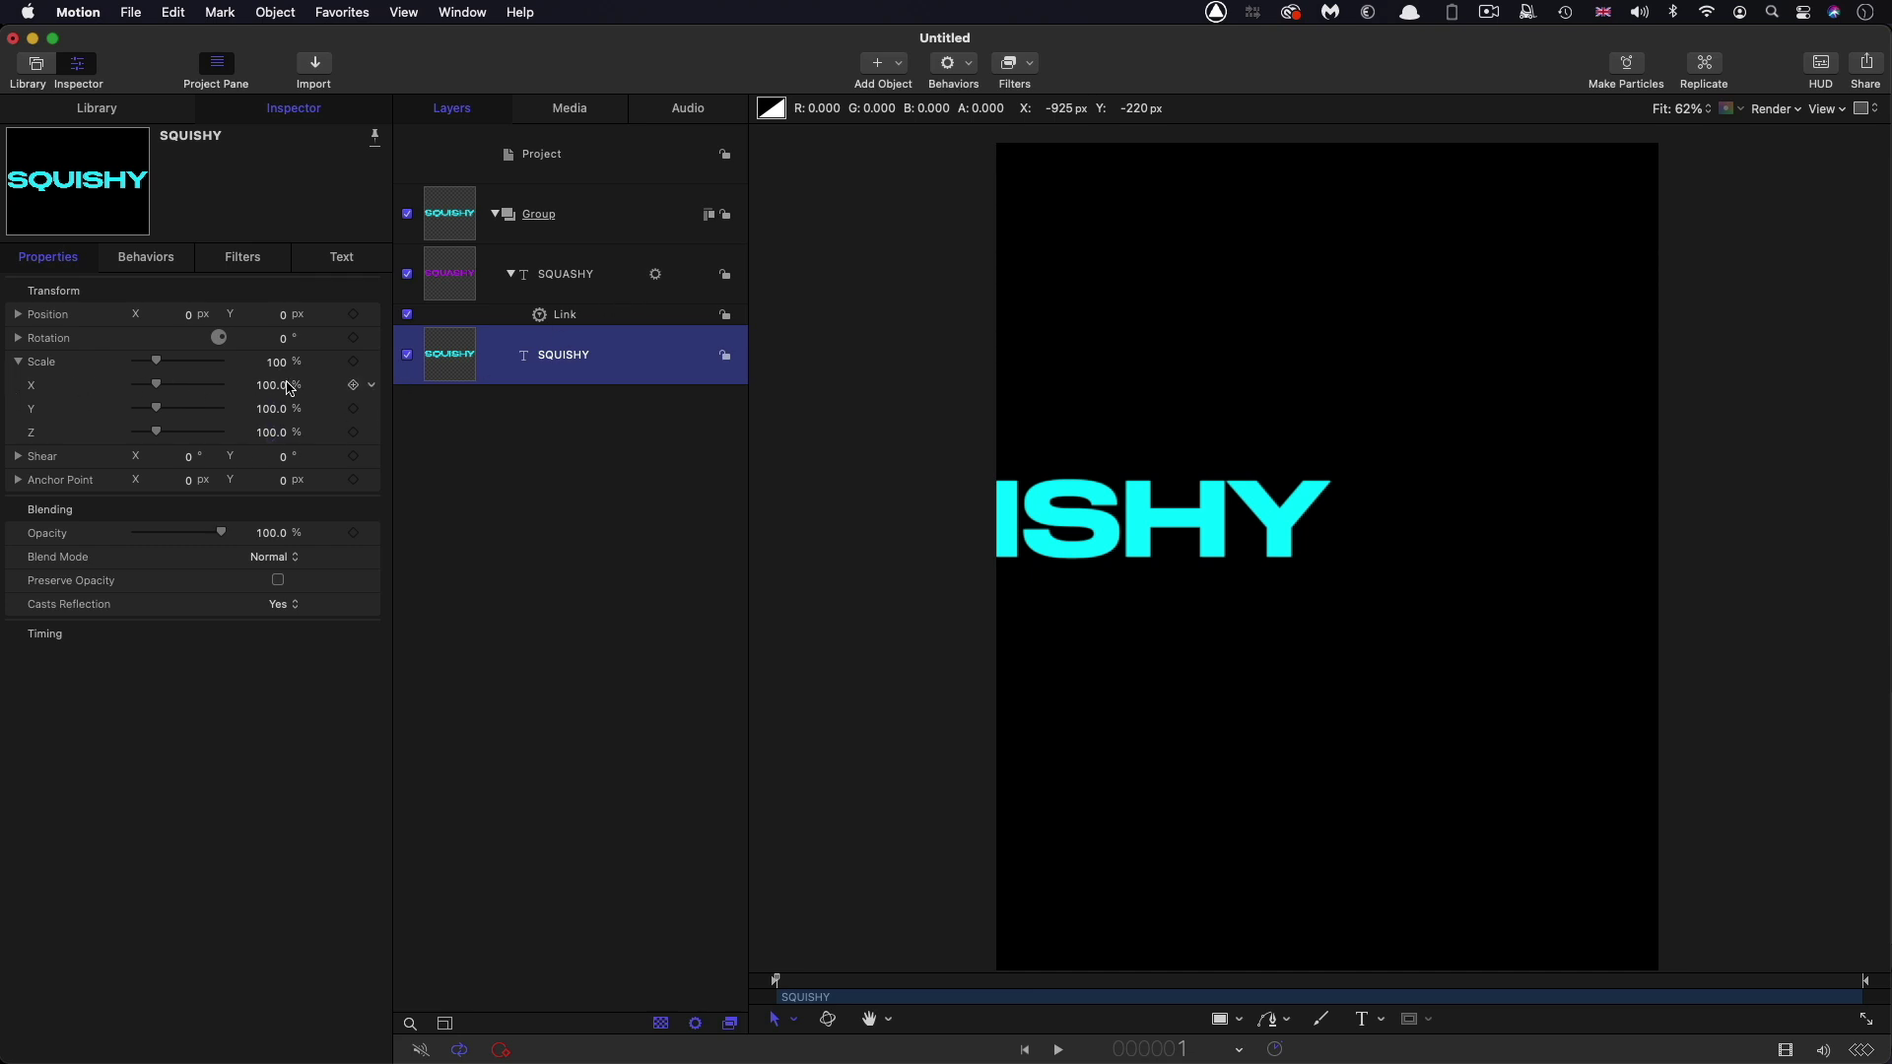
left_click_drag(286, 386, 270, 384)
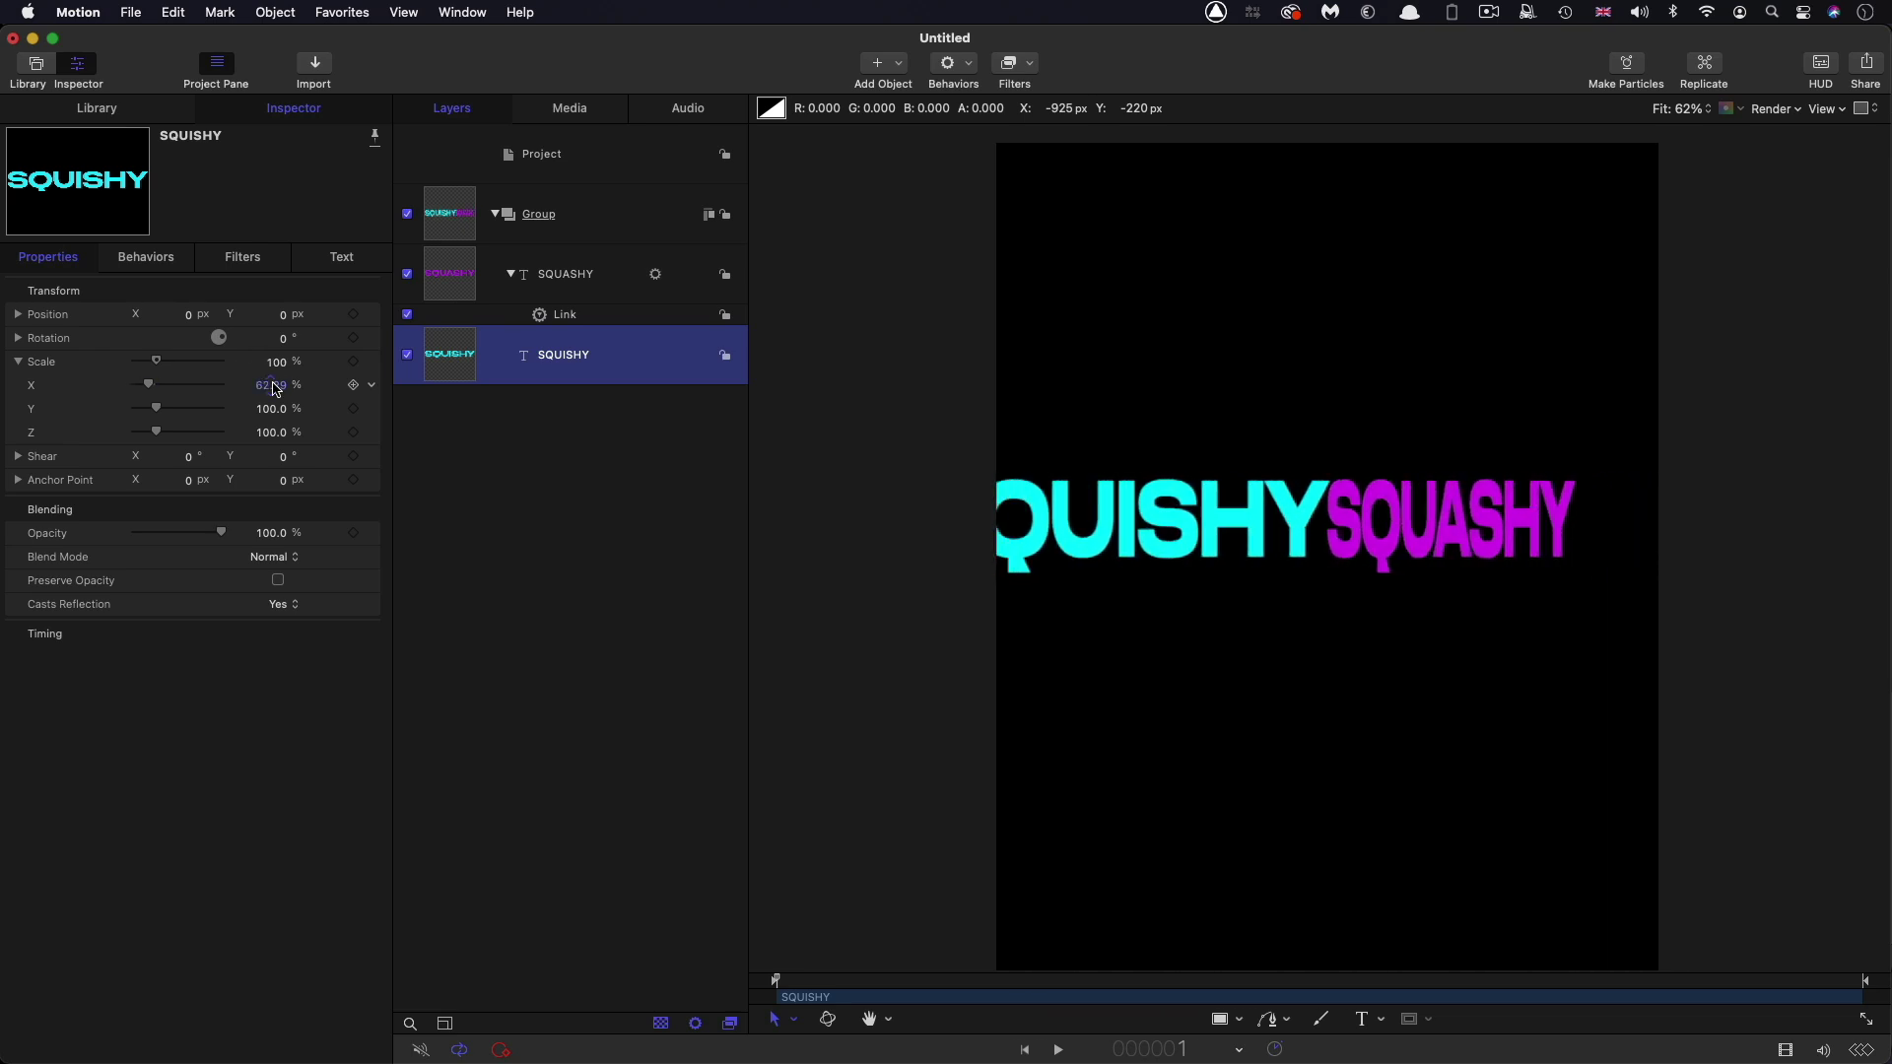
left_click(273, 385)
type("1")
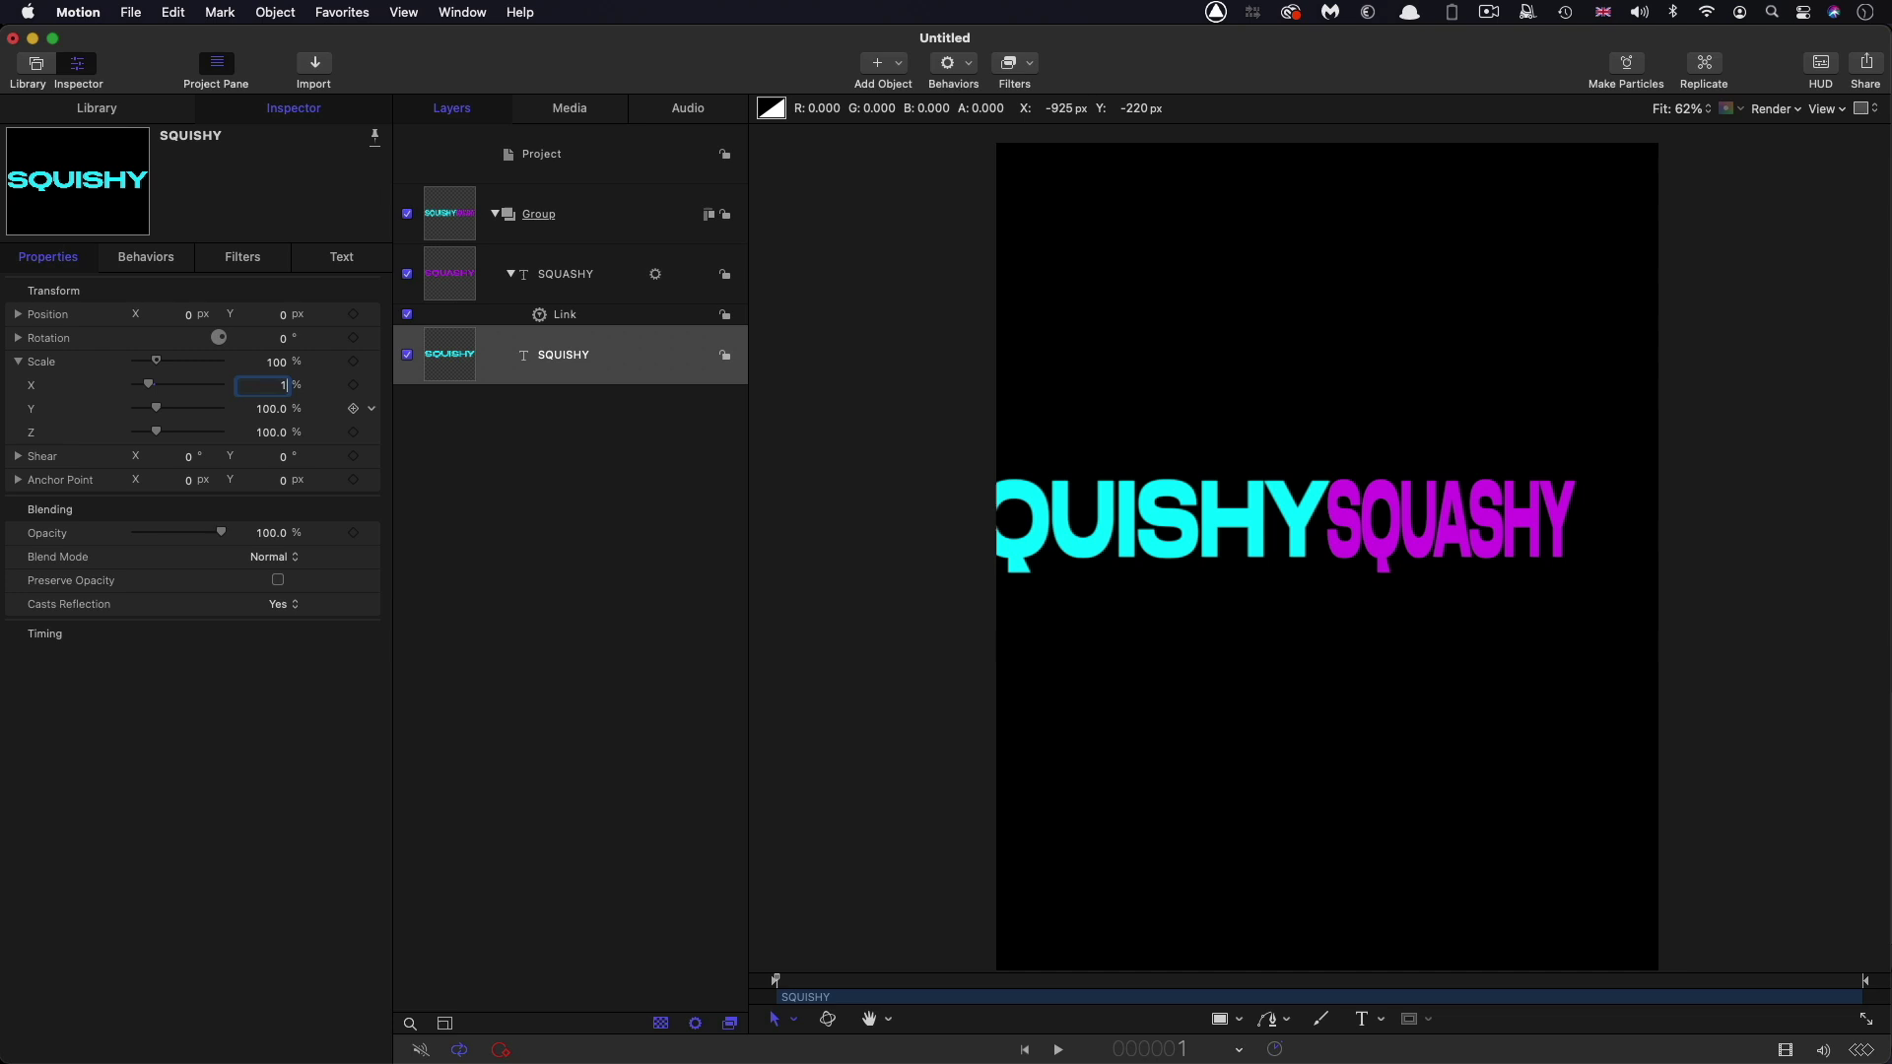
type("00")
key("Return")
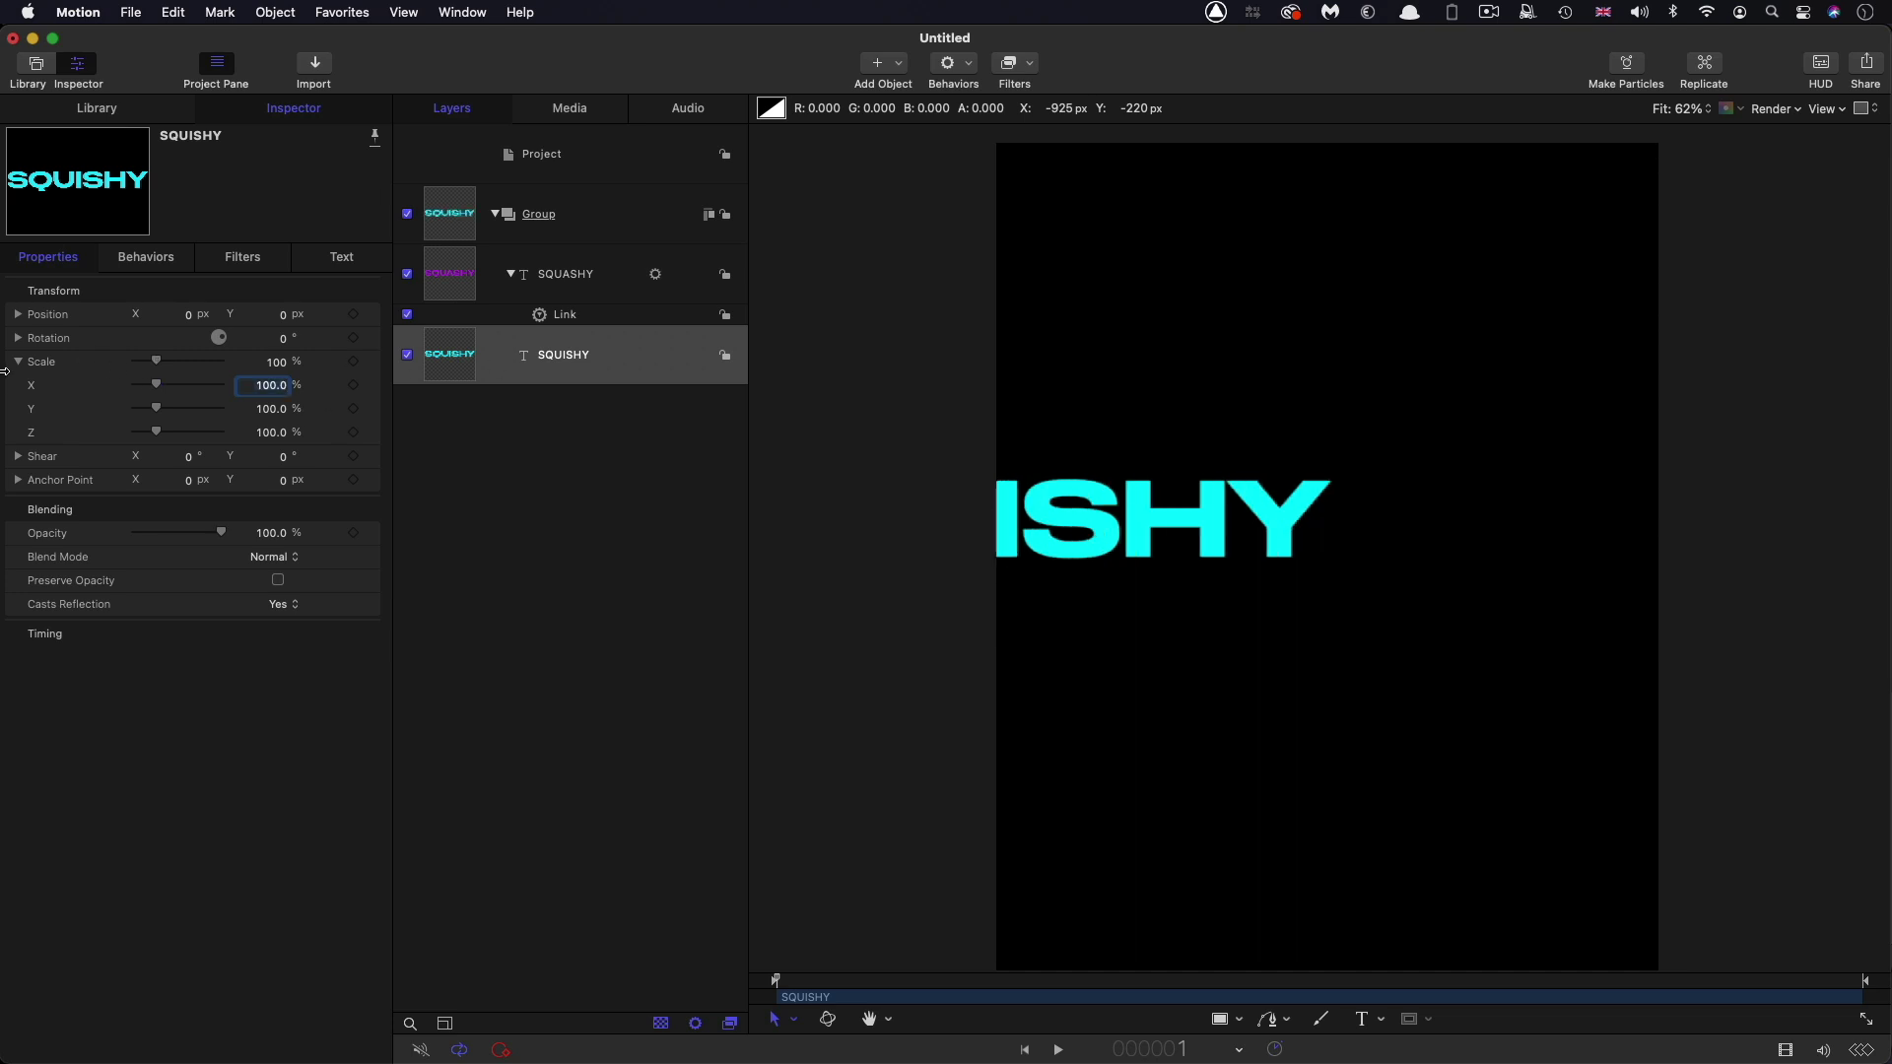
Add SQUISHY's X scale to a slider on a newly created Rig
left_click(371, 384)
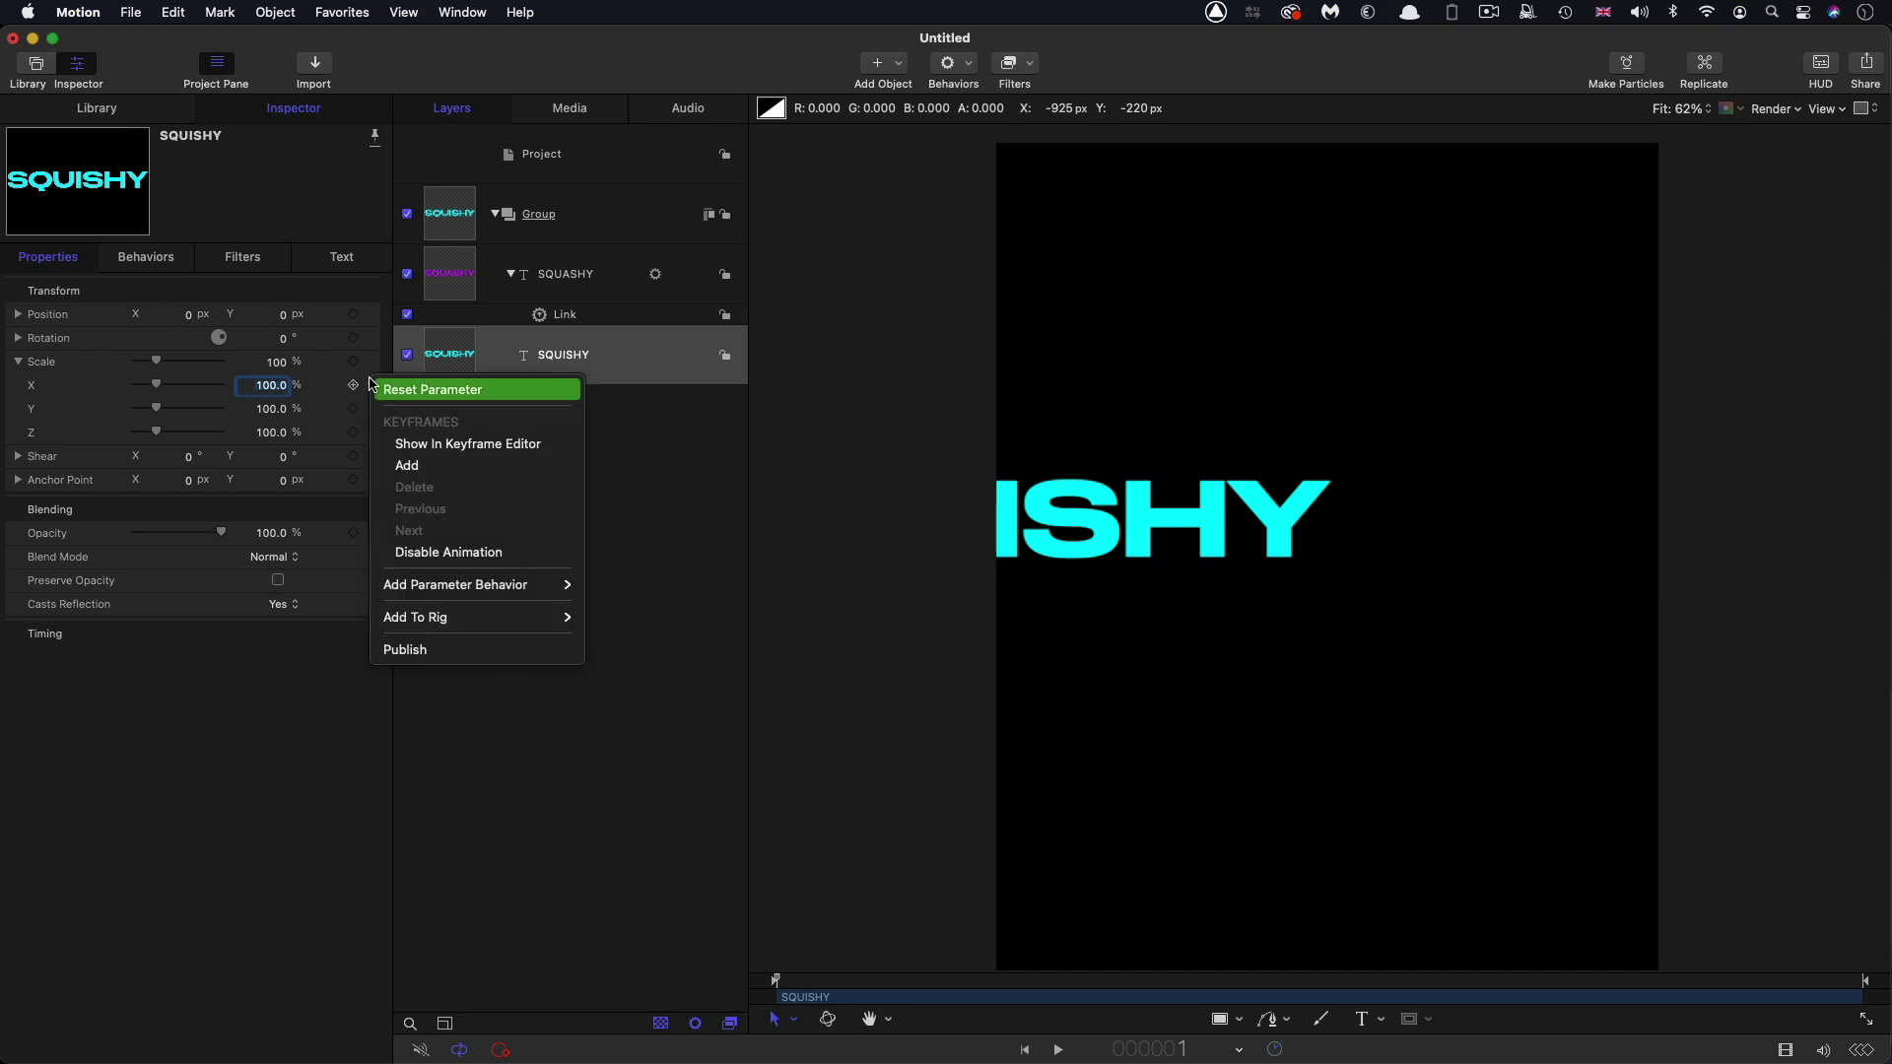
mouse_move(411, 622)
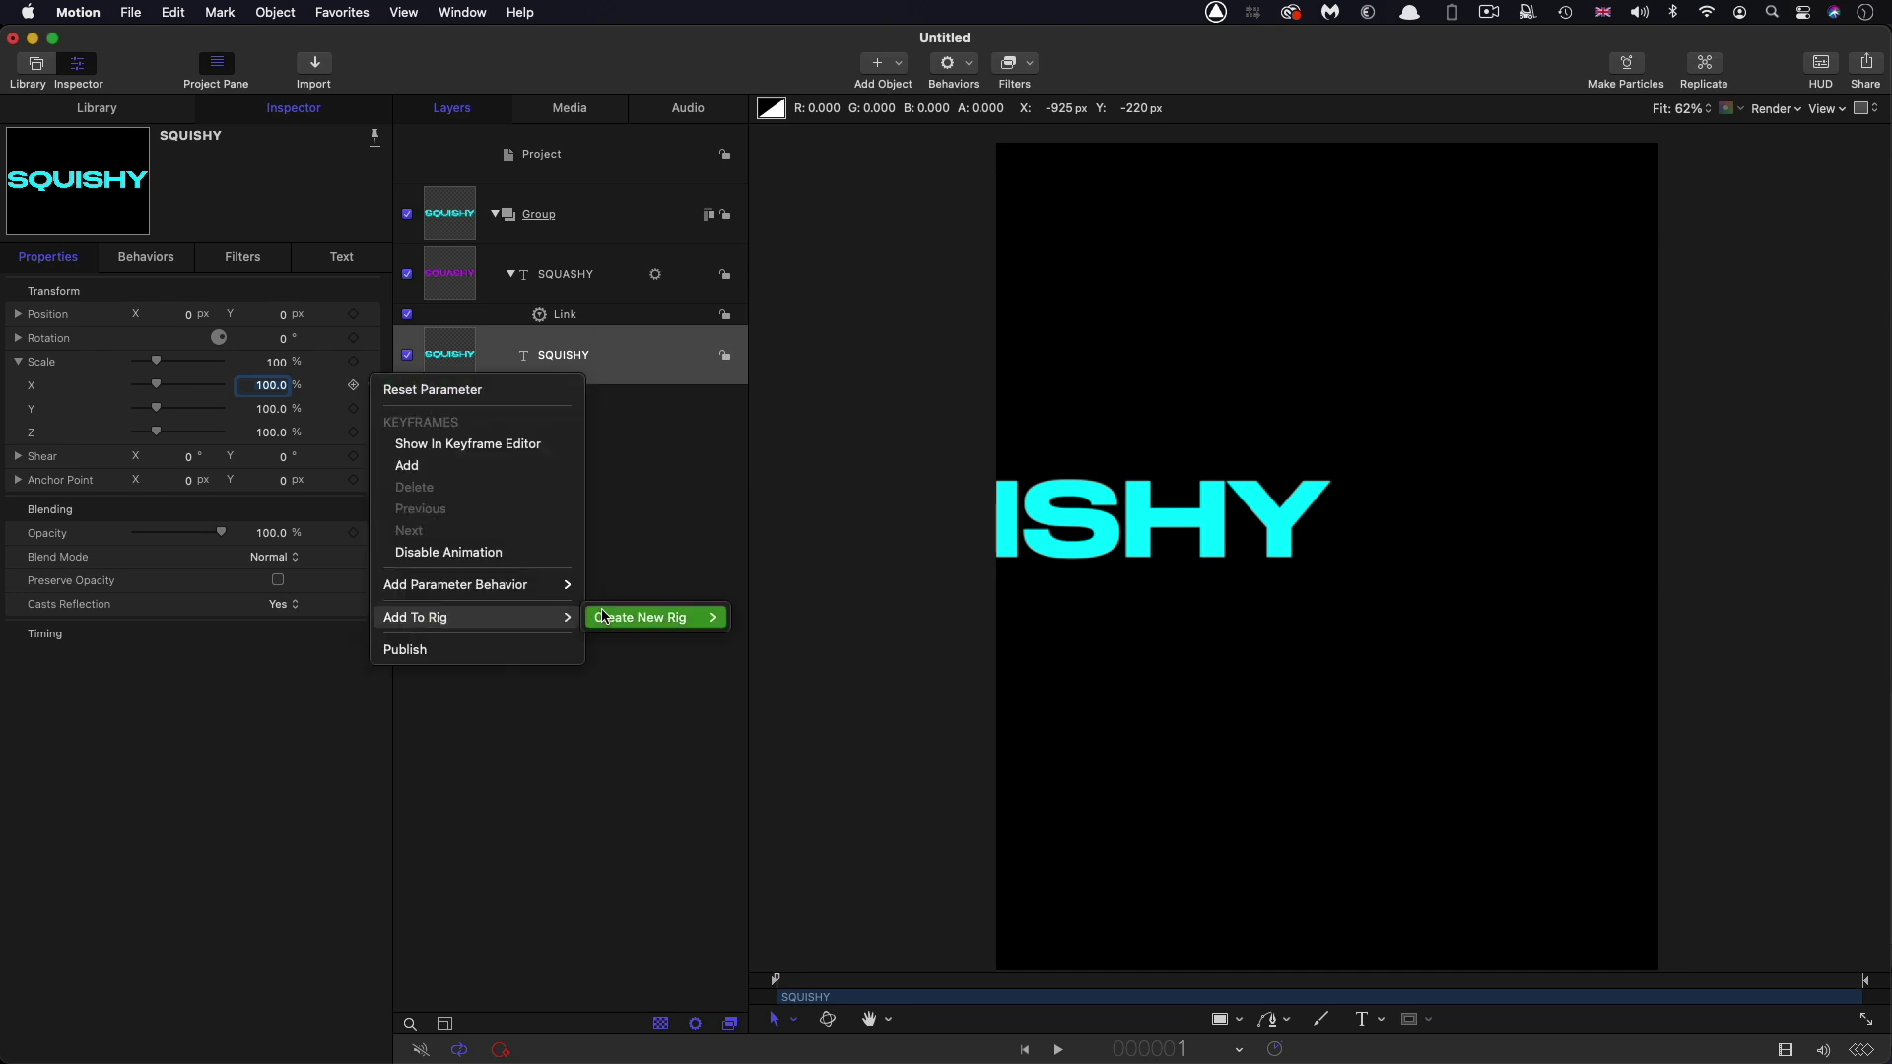
mouse_move(705, 621)
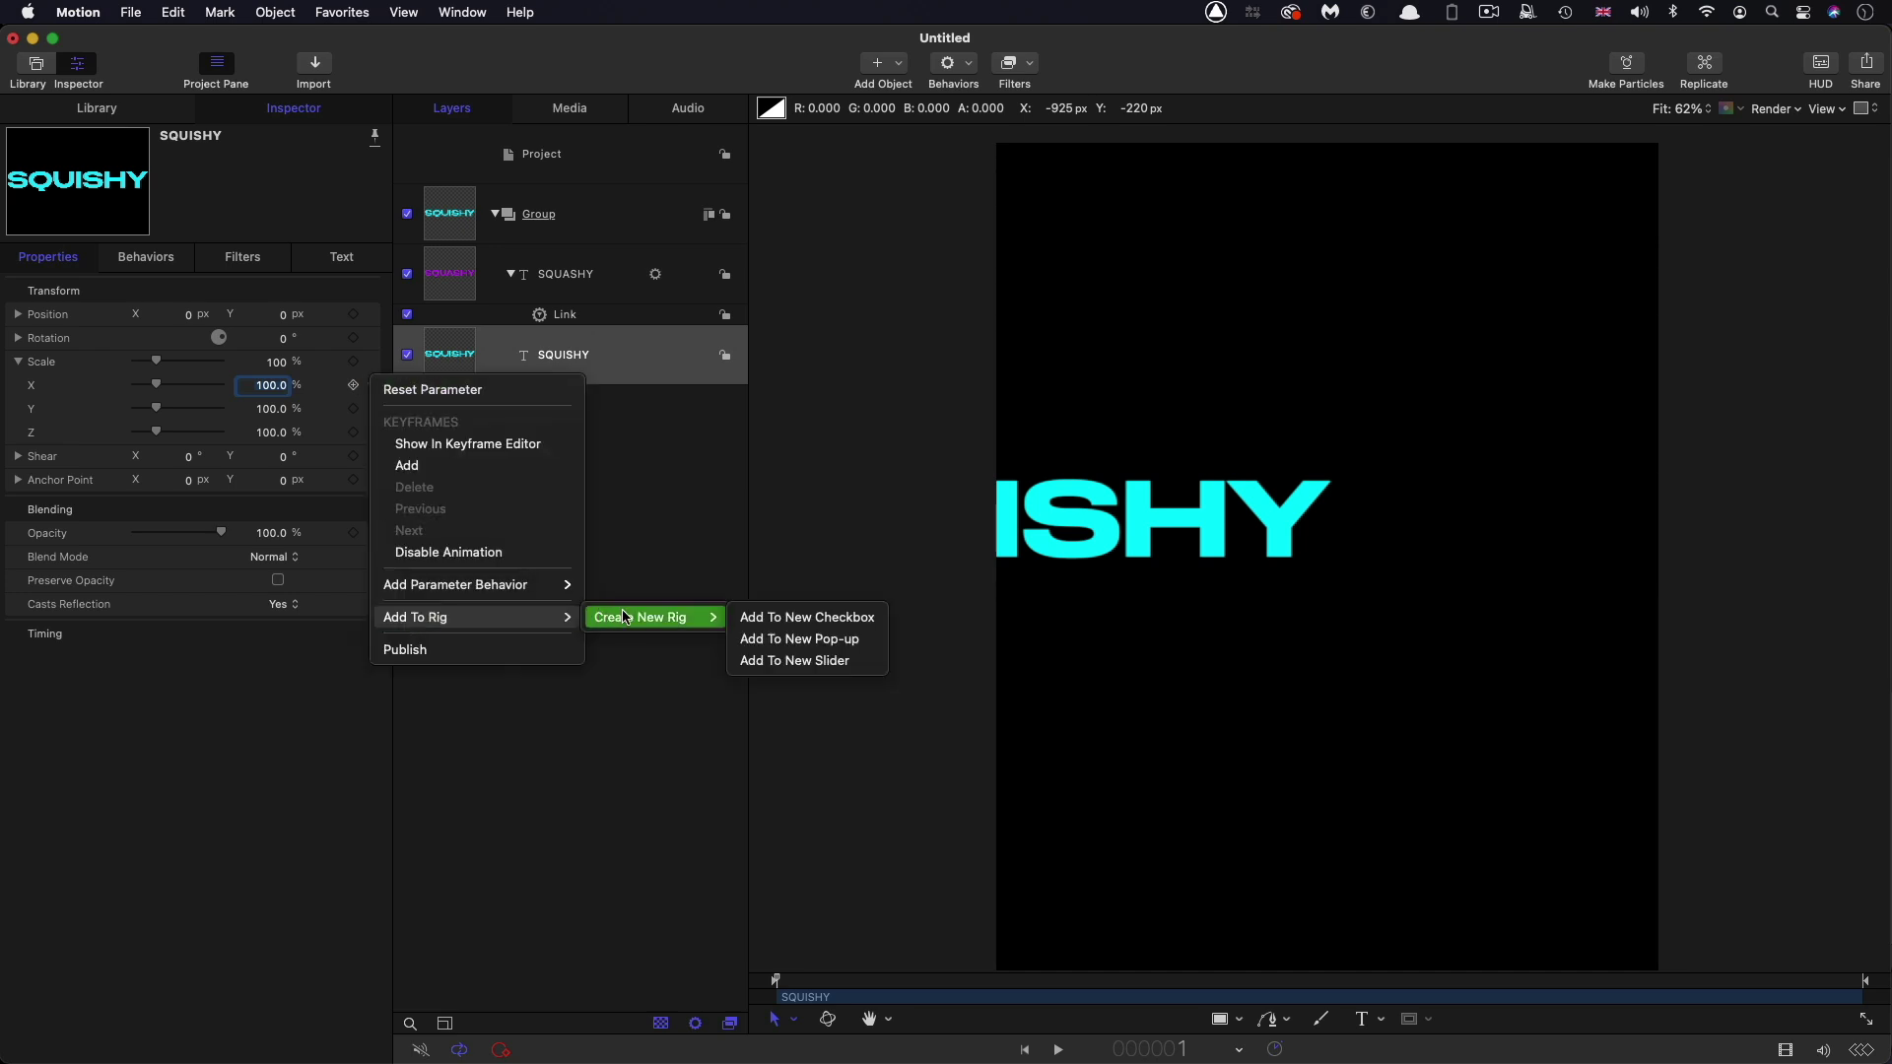
left_click(829, 661)
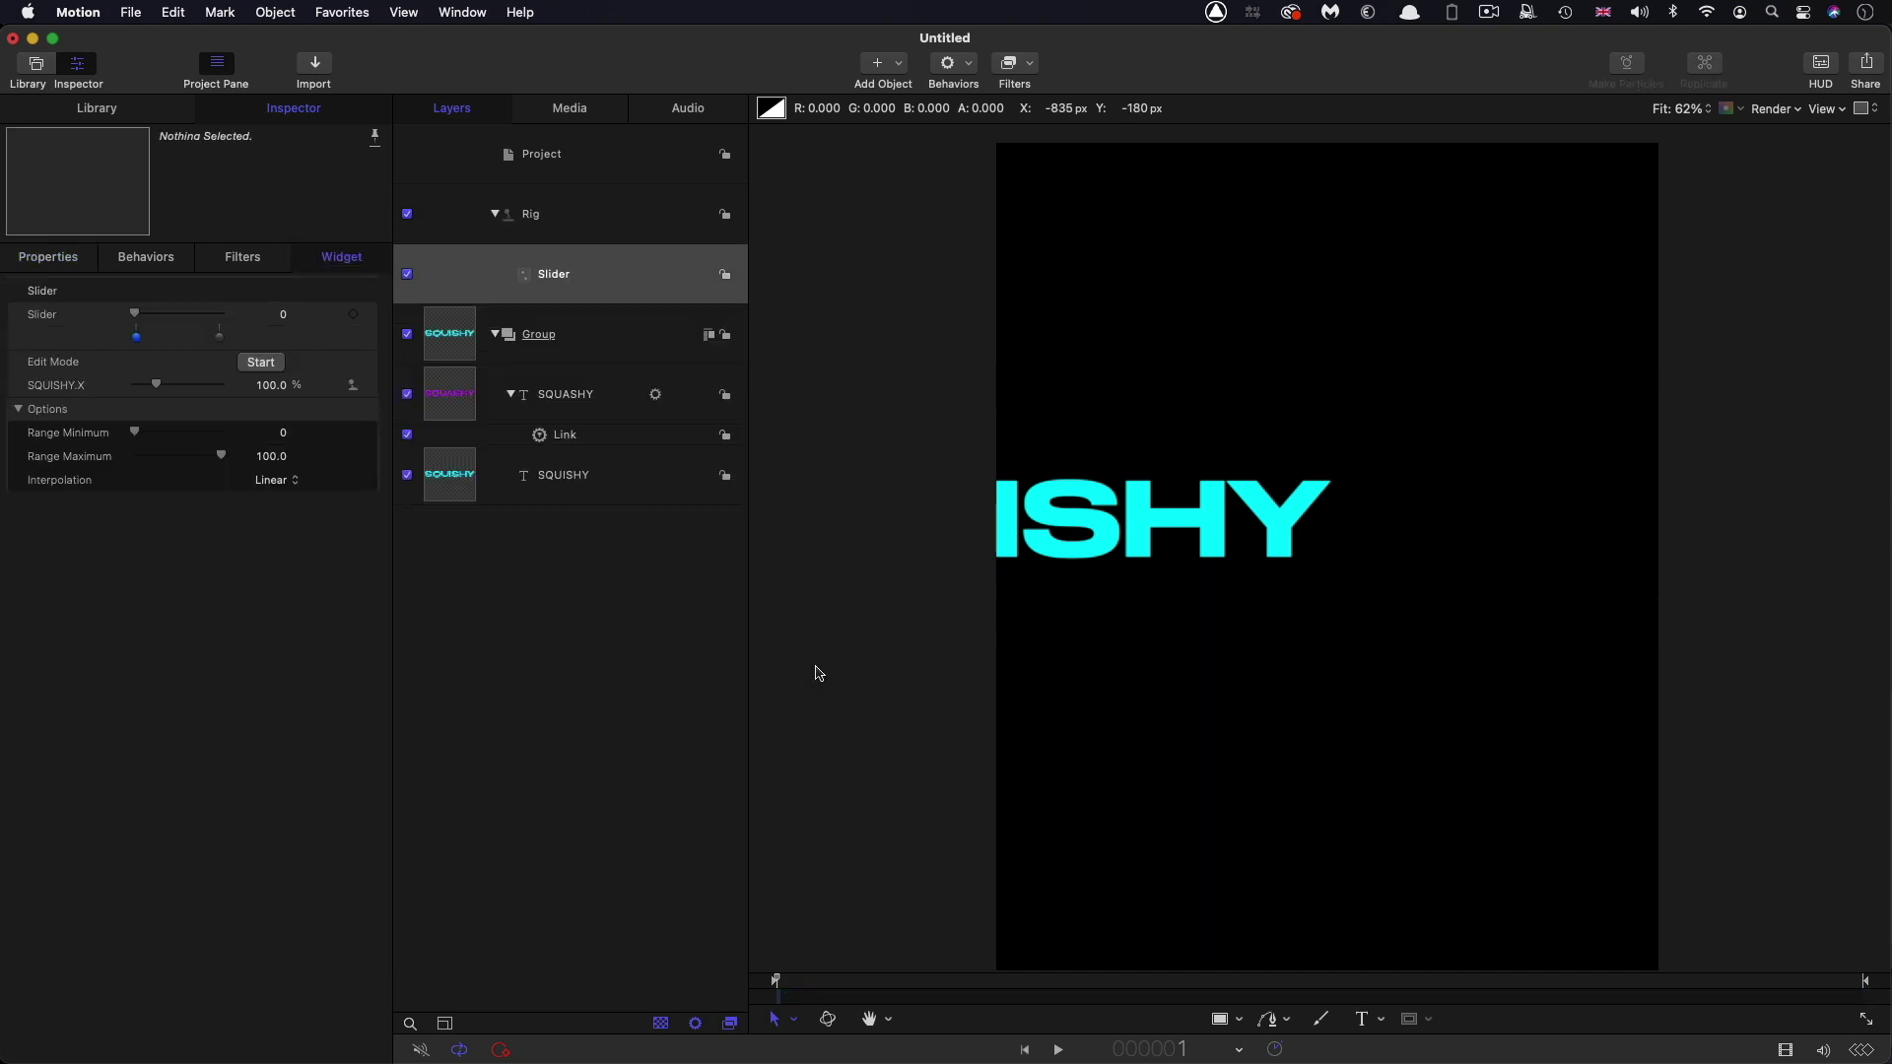
left_click(460, 338)
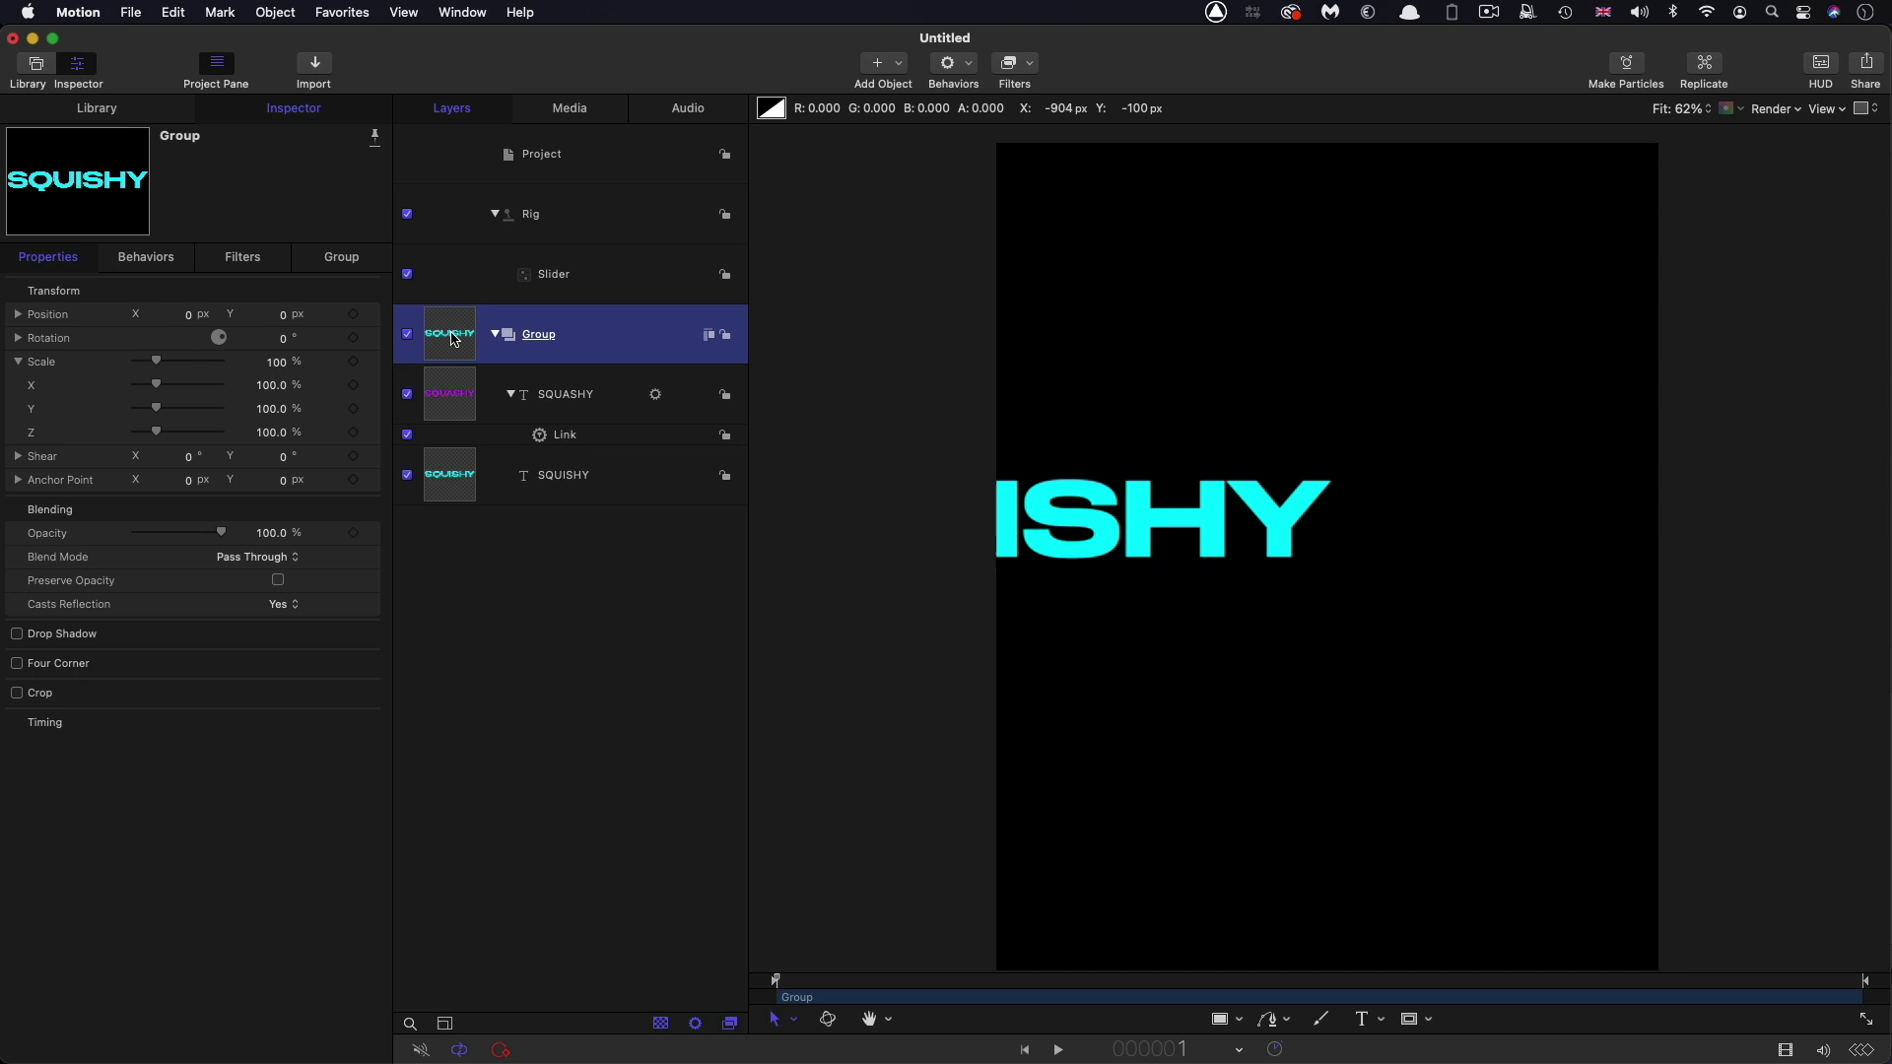
Attach the Group's X position to the existing Rig slider beside SQUISHY.X
left_click(18, 316)
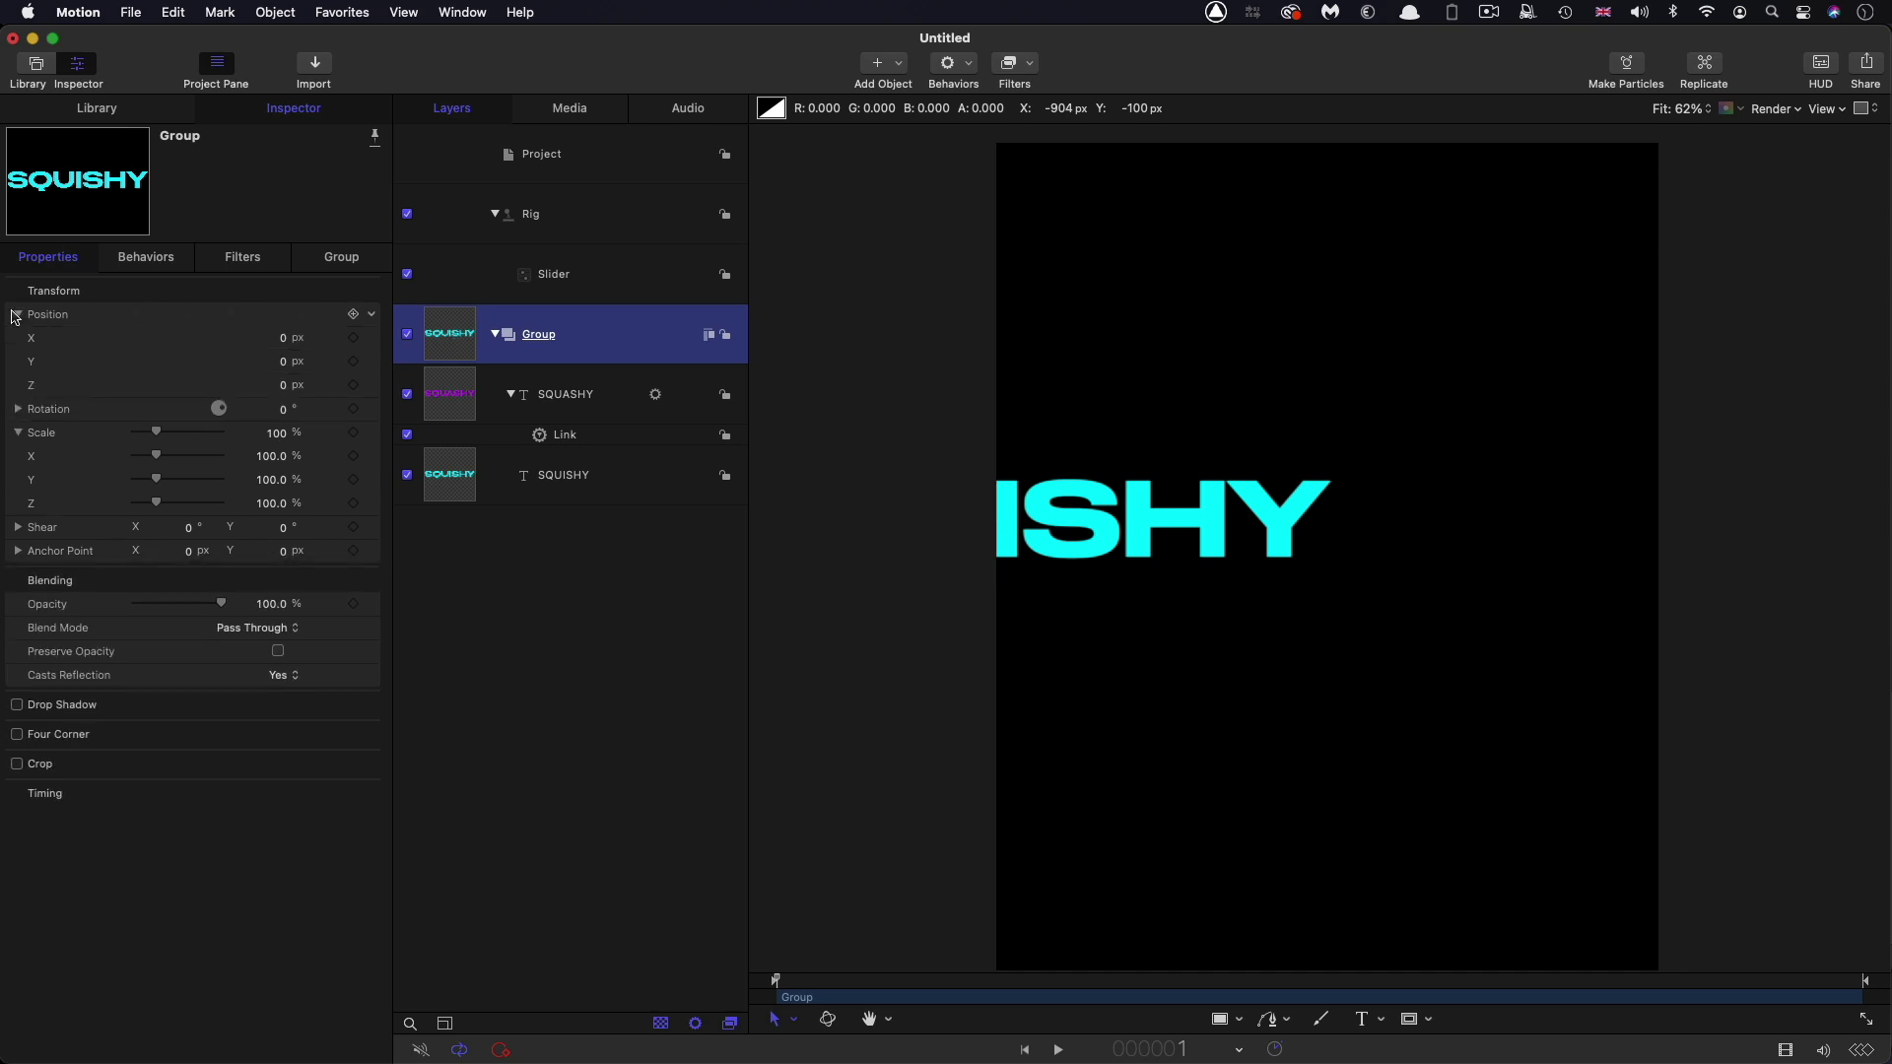
left_click(371, 338)
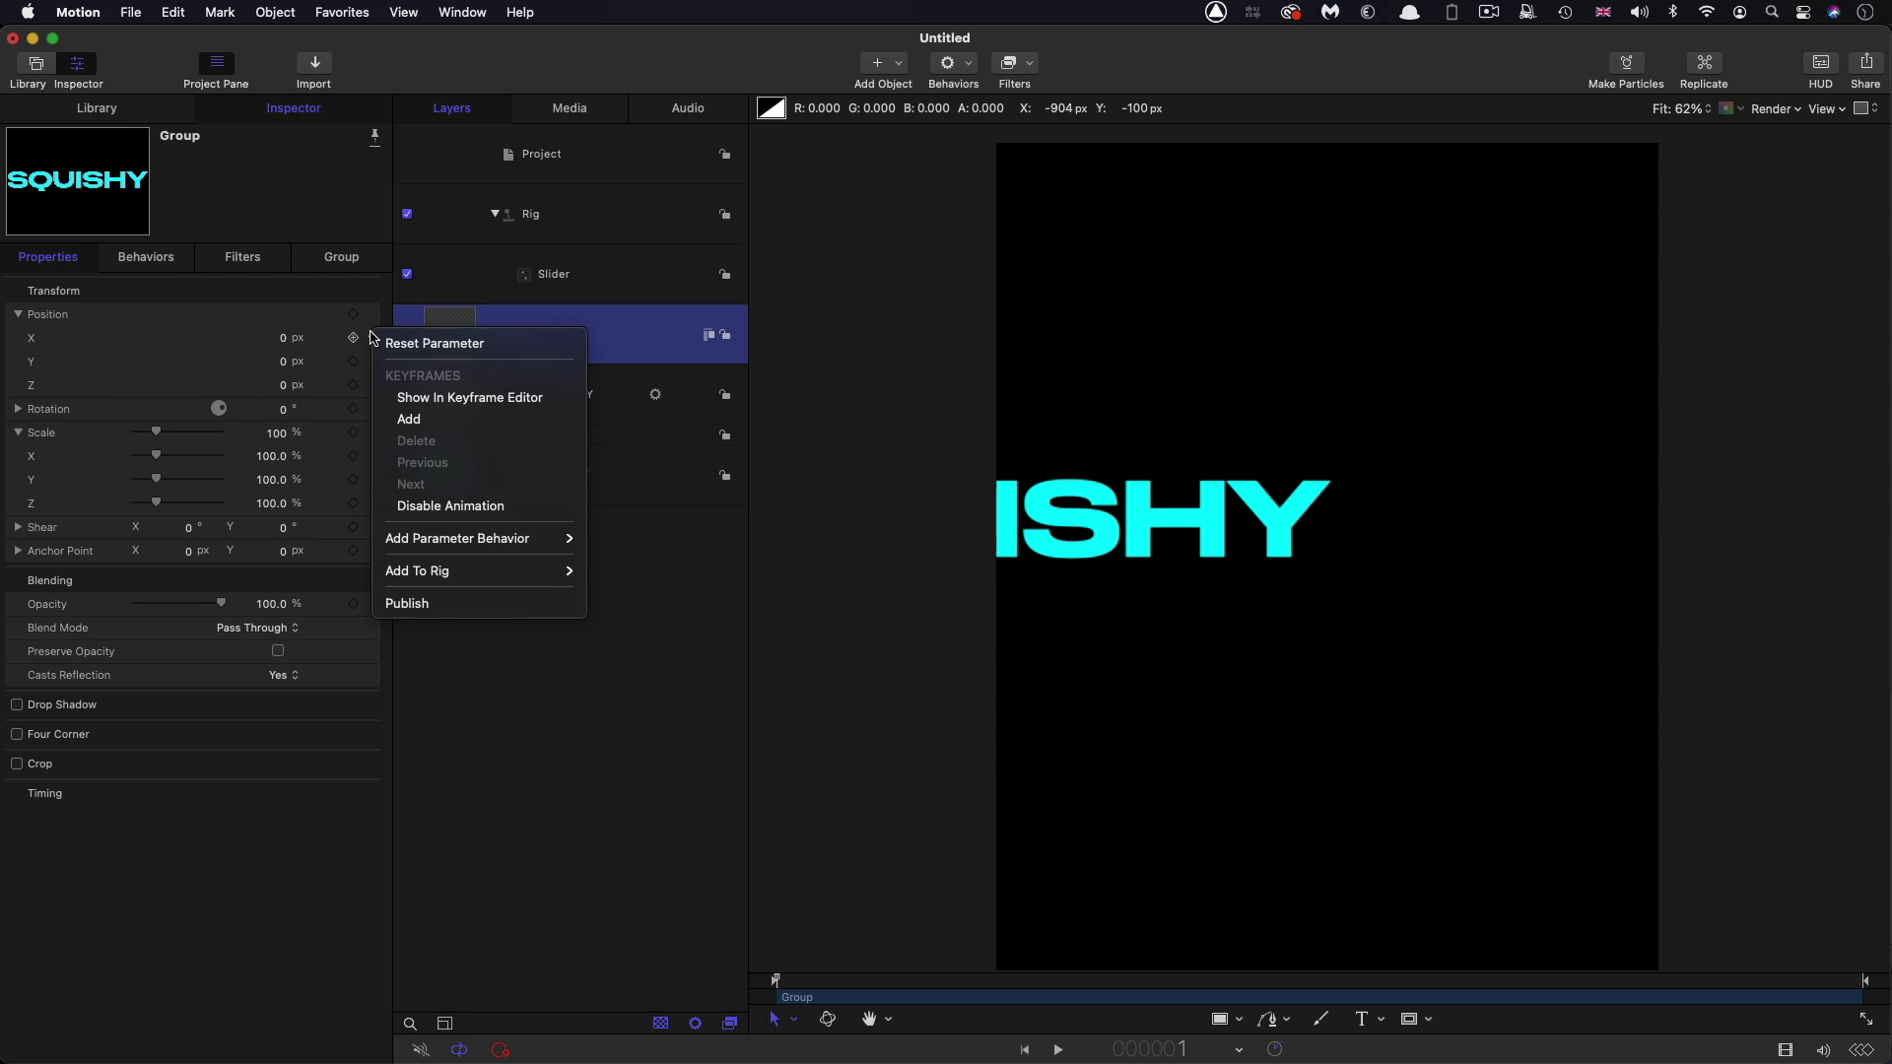
mouse_move(428, 576)
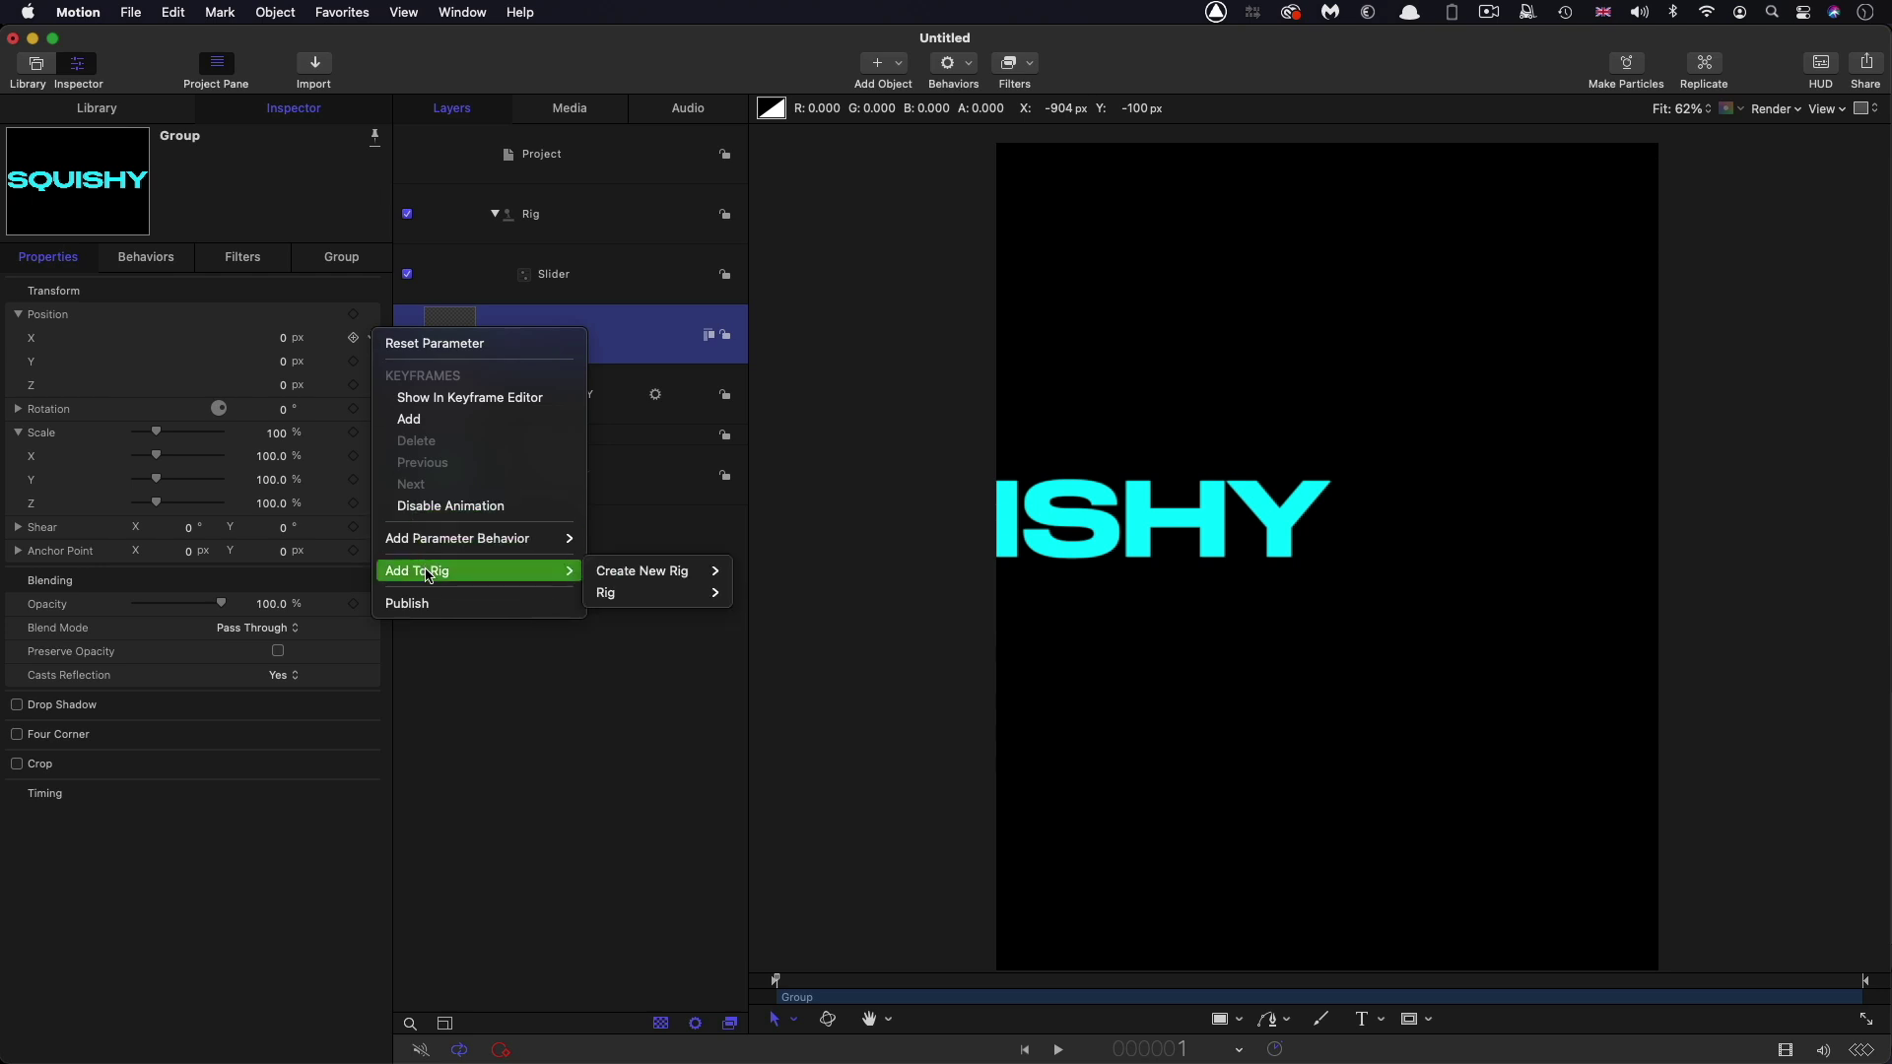
mouse_move(659, 592)
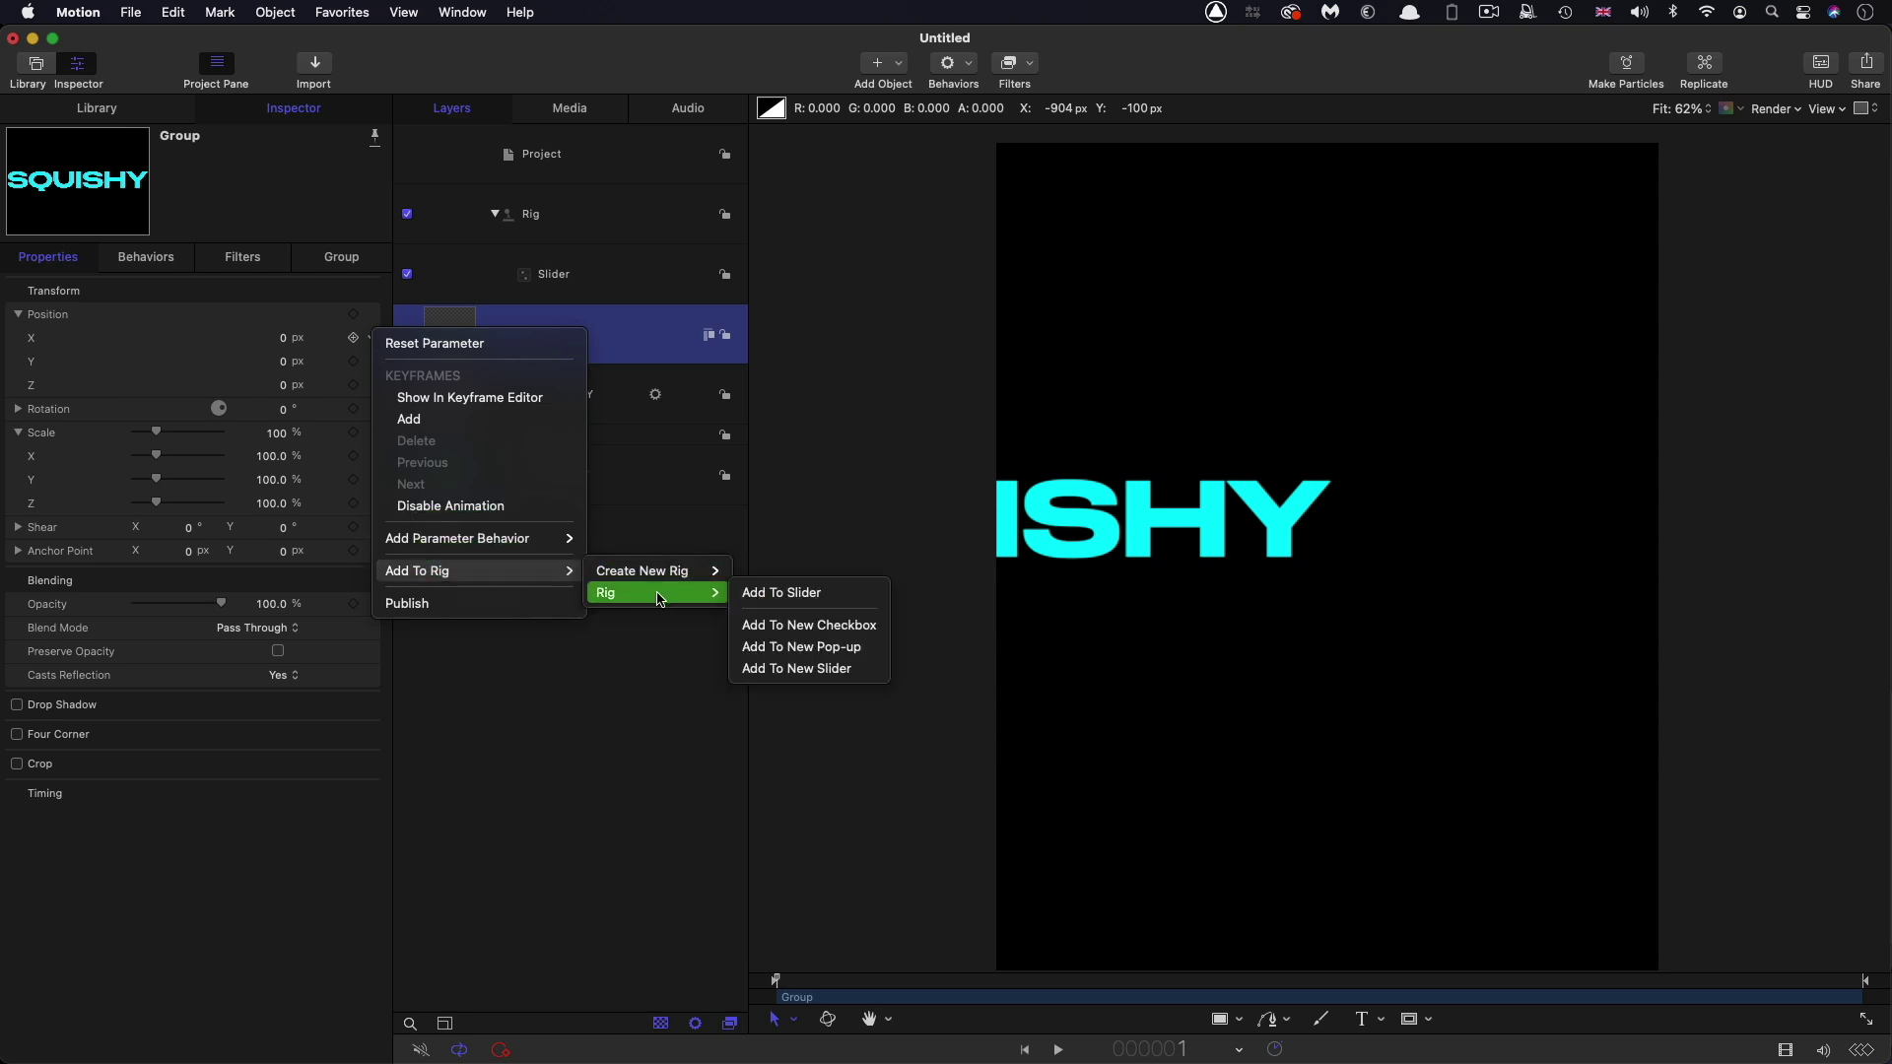
left_click(806, 595)
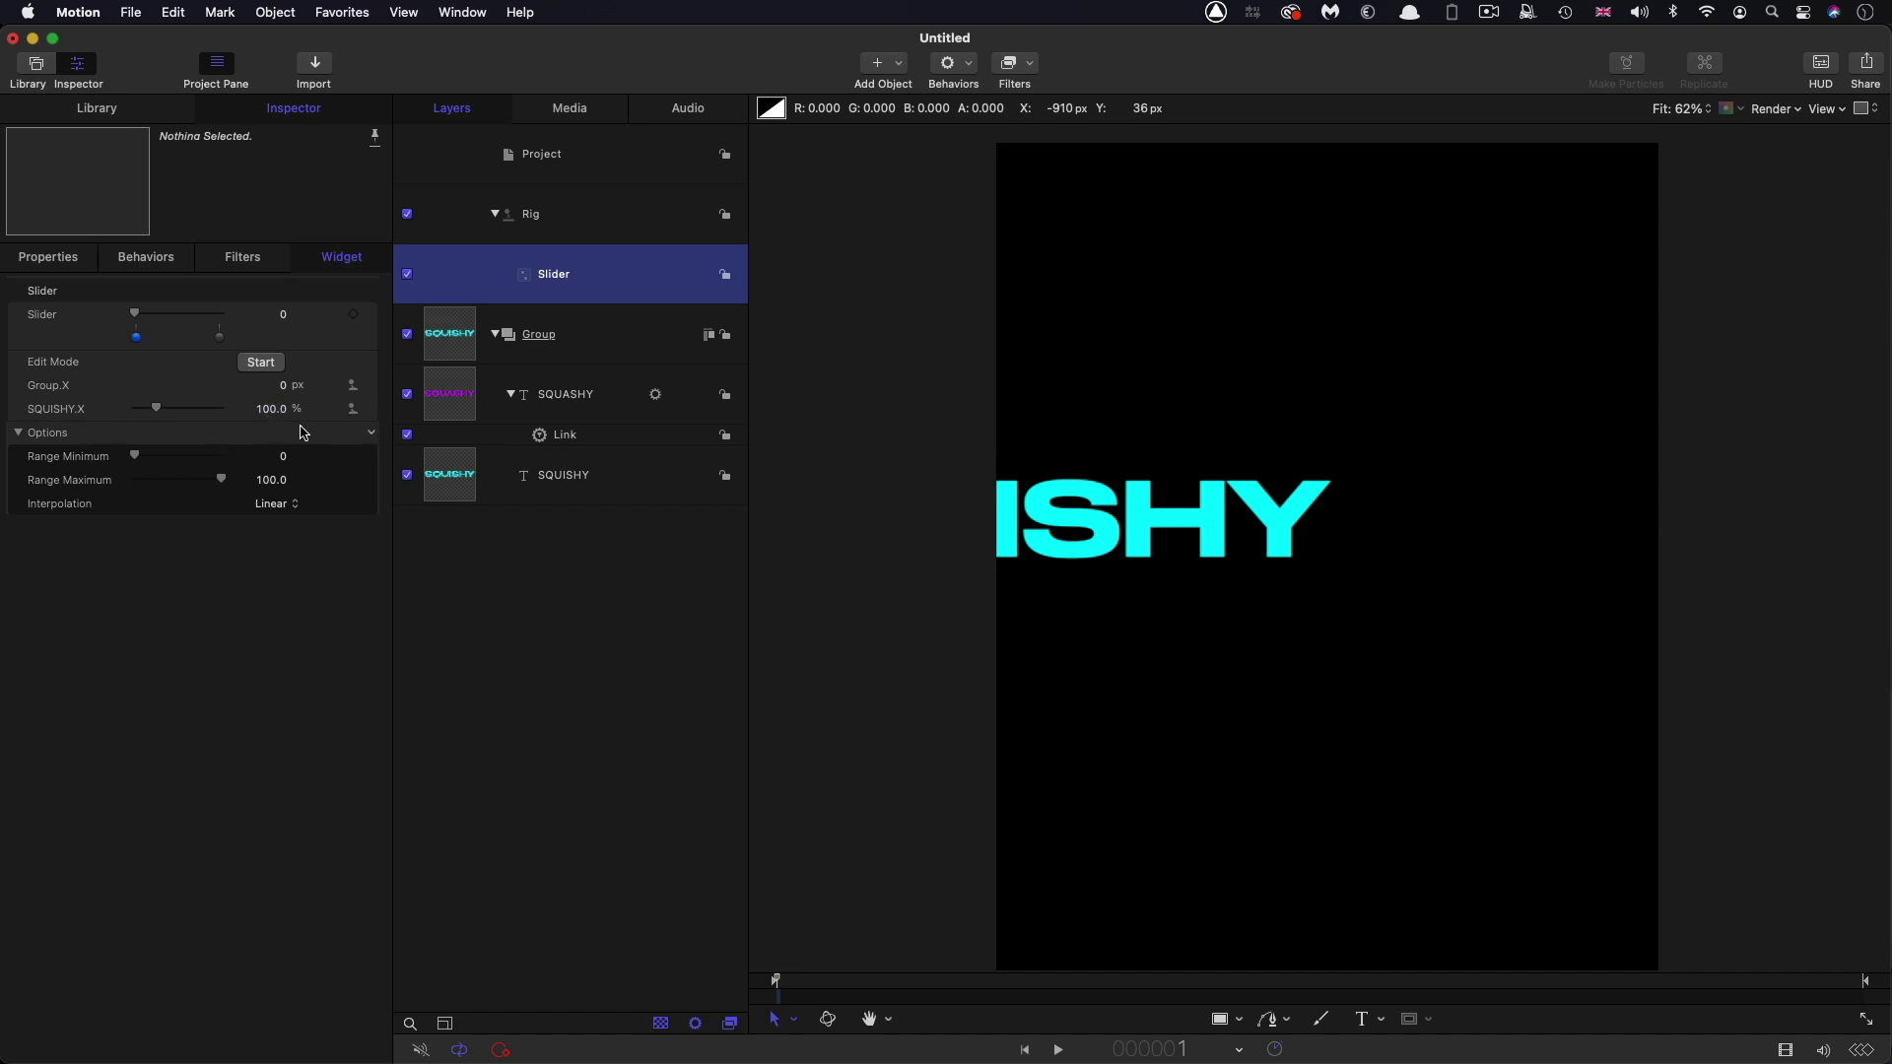
Set Group.X to 540 at the slider's 0 snapshot and -540 at its 100 snapshot
left_click(283, 385)
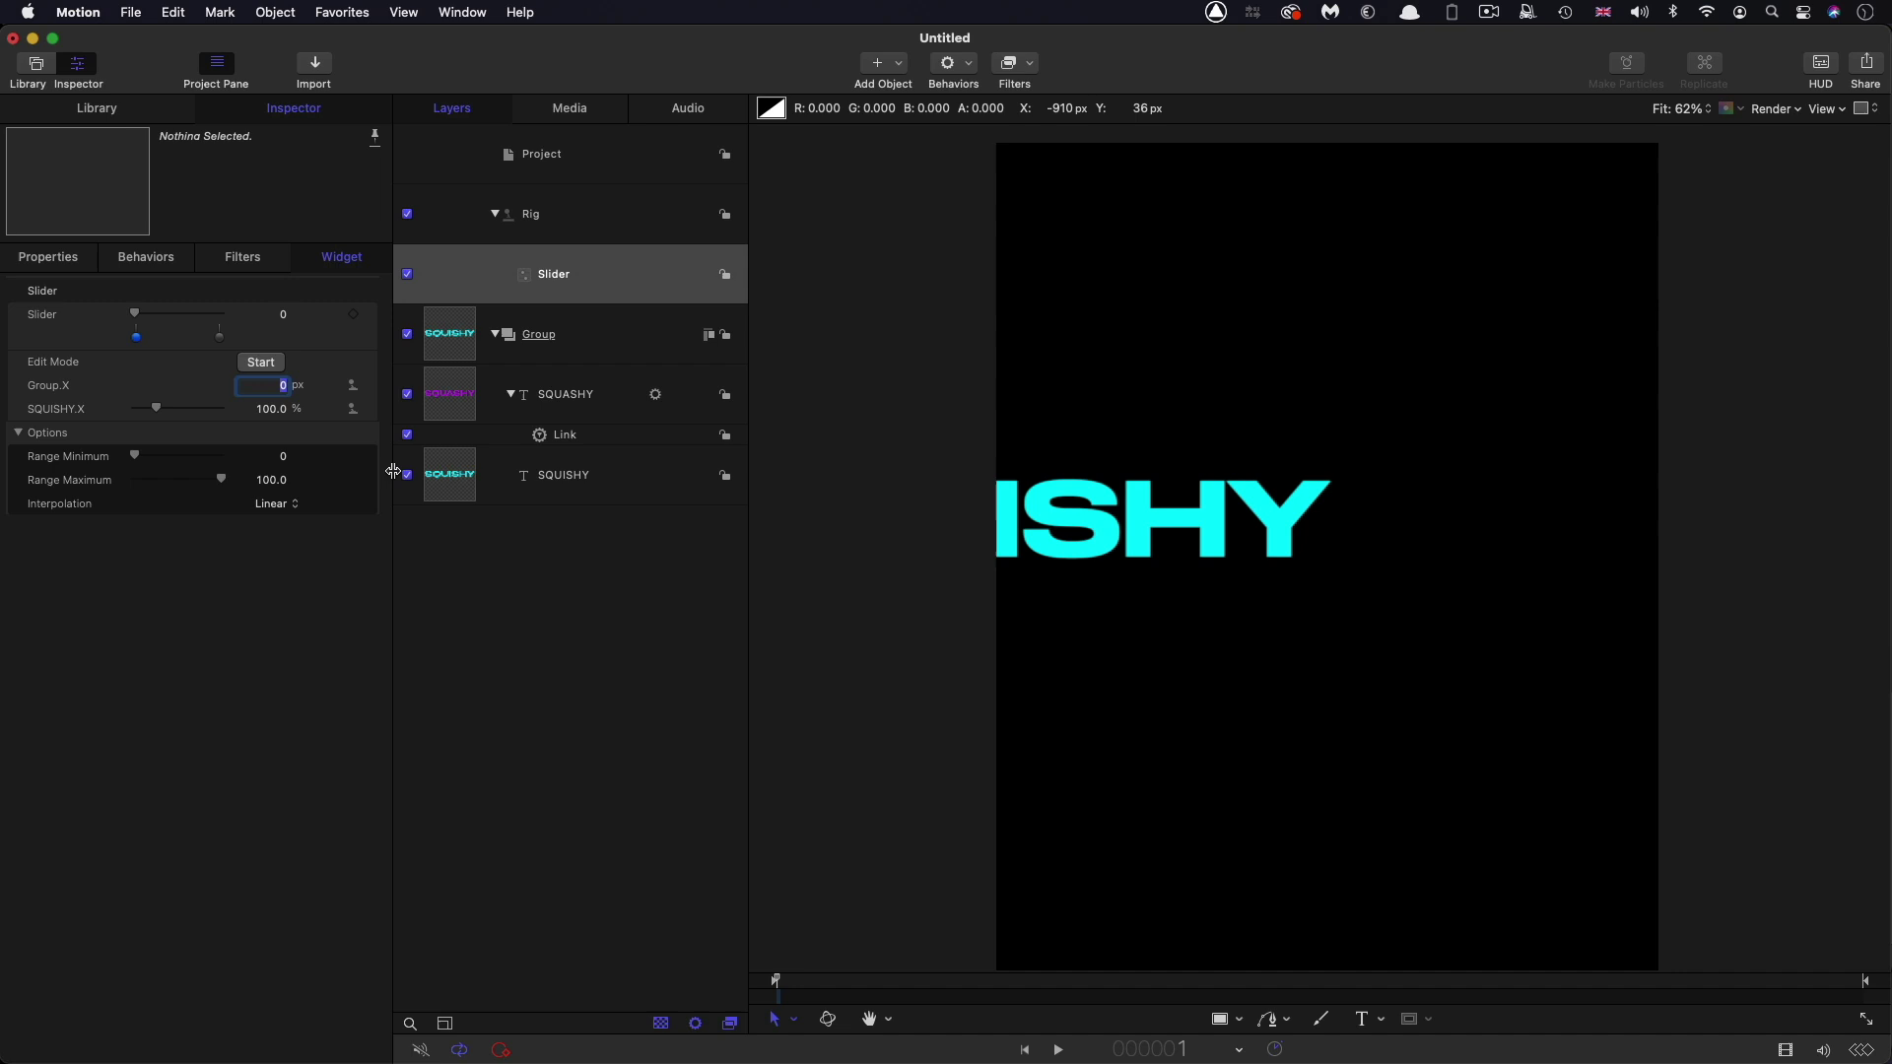
type("540.0")
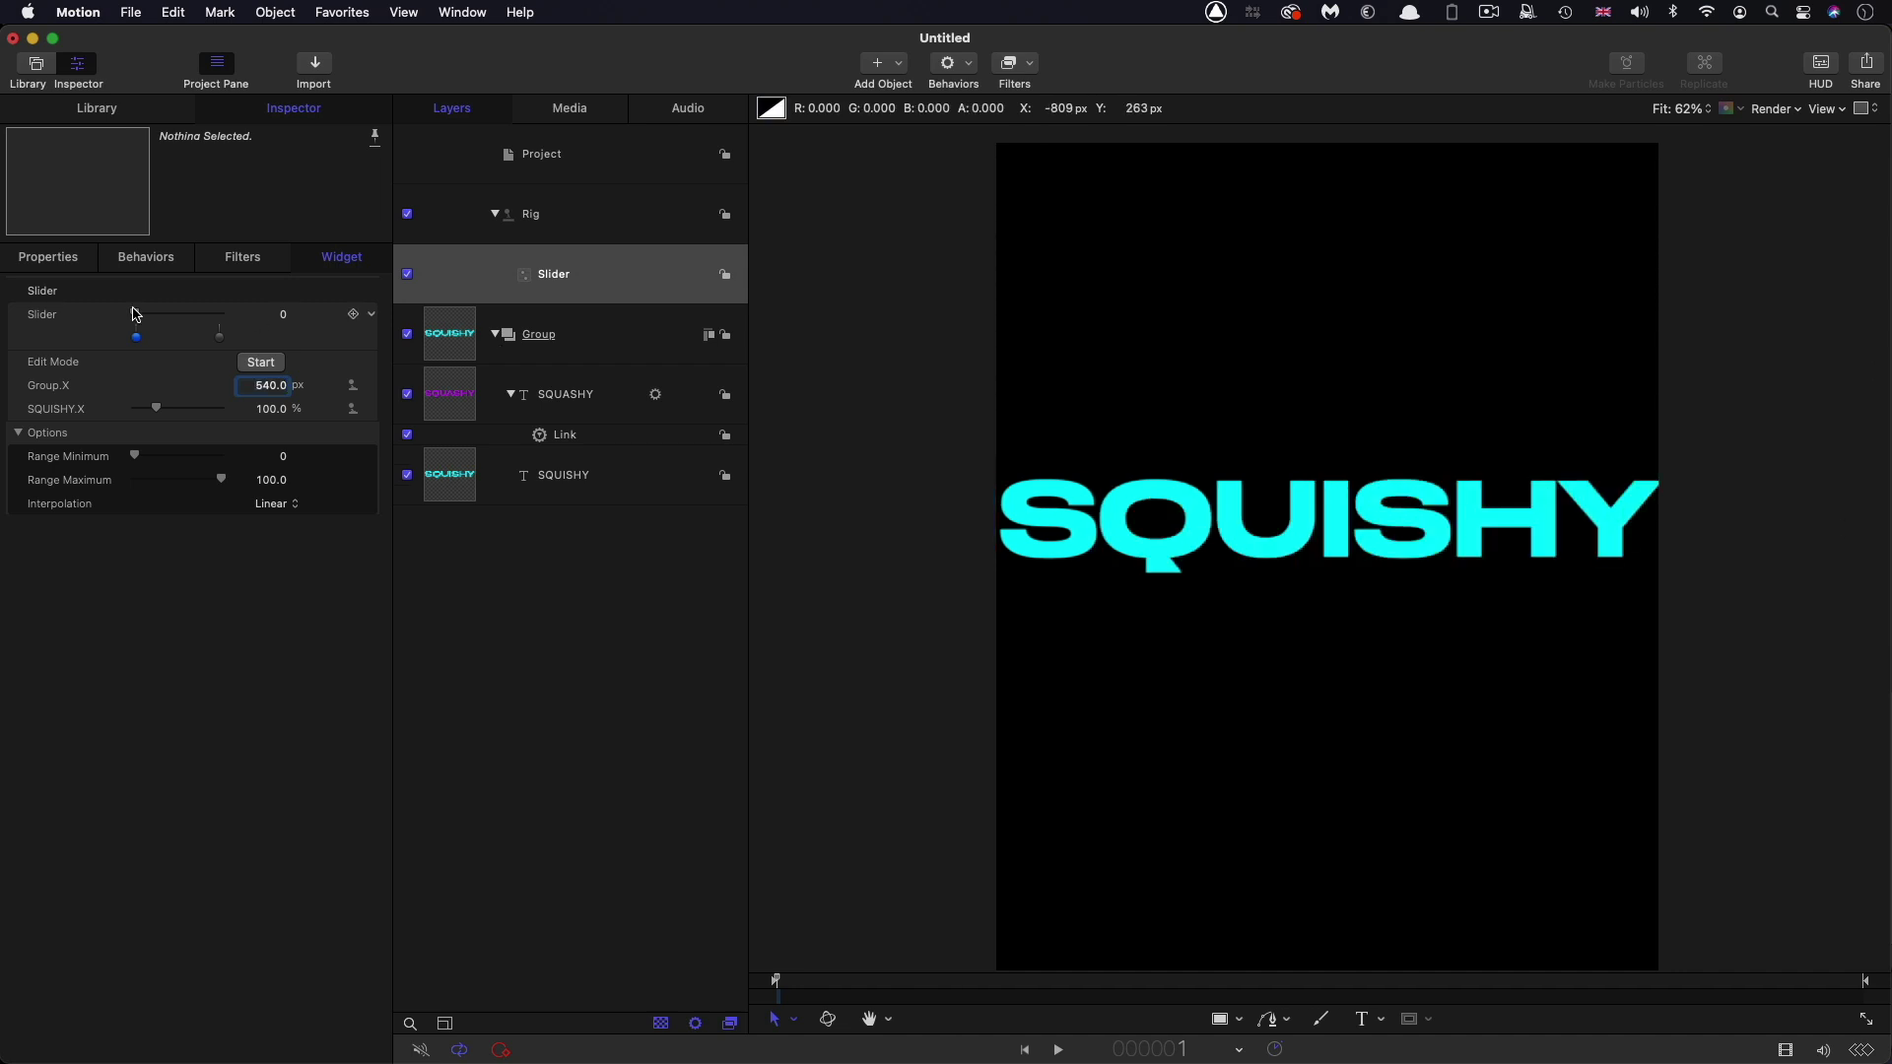
left_click(221, 338)
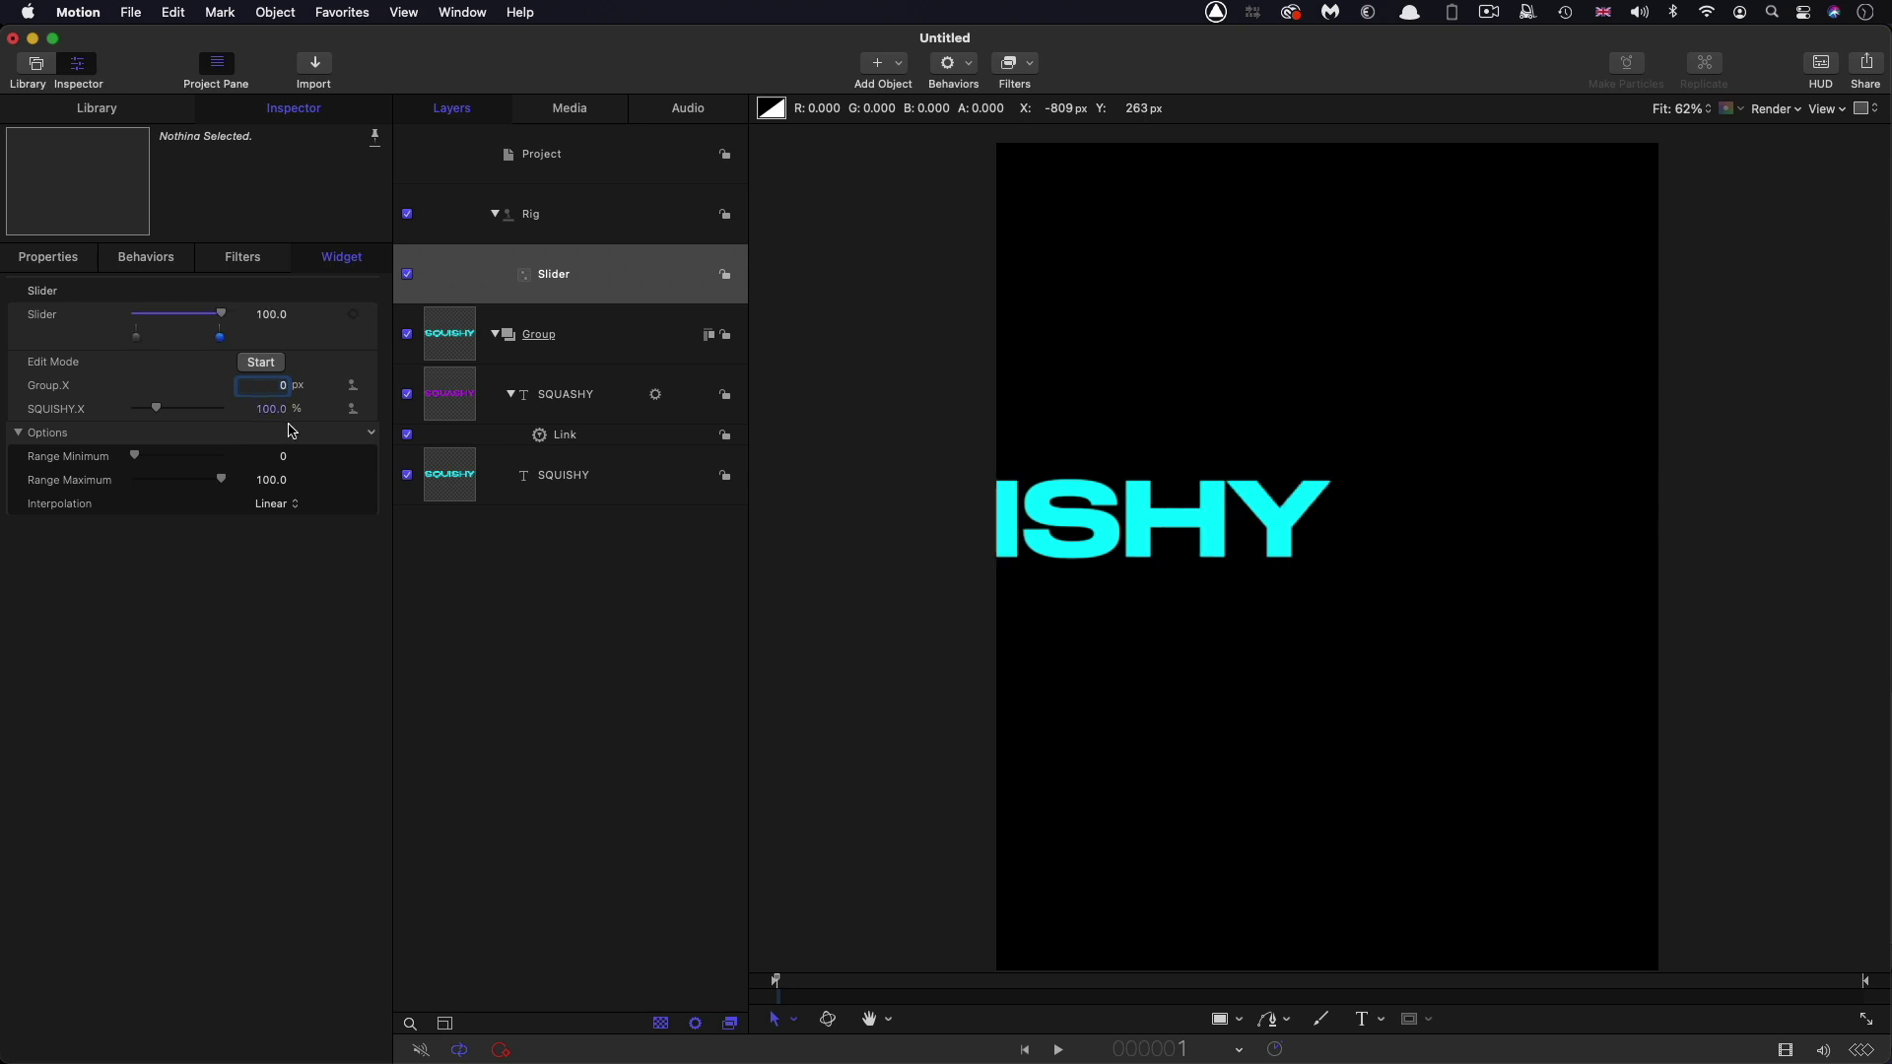
left_click(262, 386)
type("-540")
key("Return")
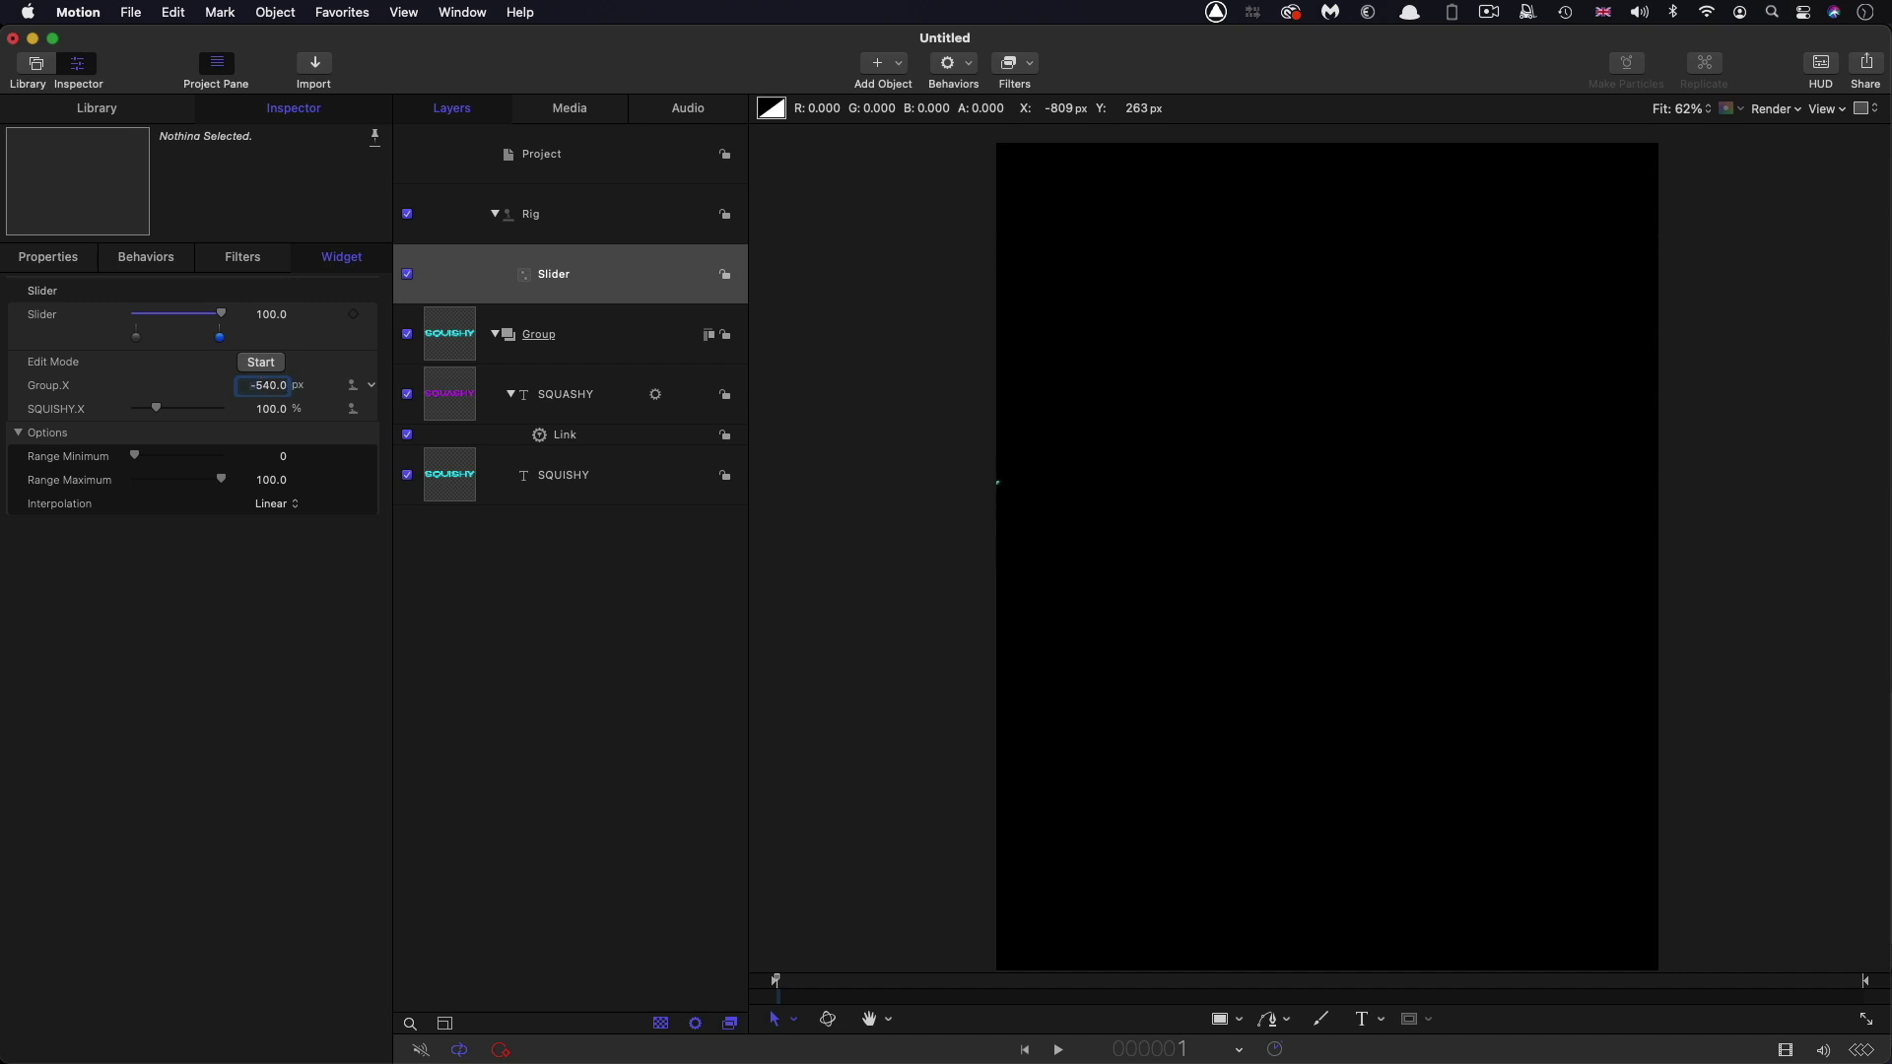
Set SQUISHY's X scale to 0% at 100, test the slider, and return it to 0
left_click(273, 410)
type("-1")
type("0")
key("Return")
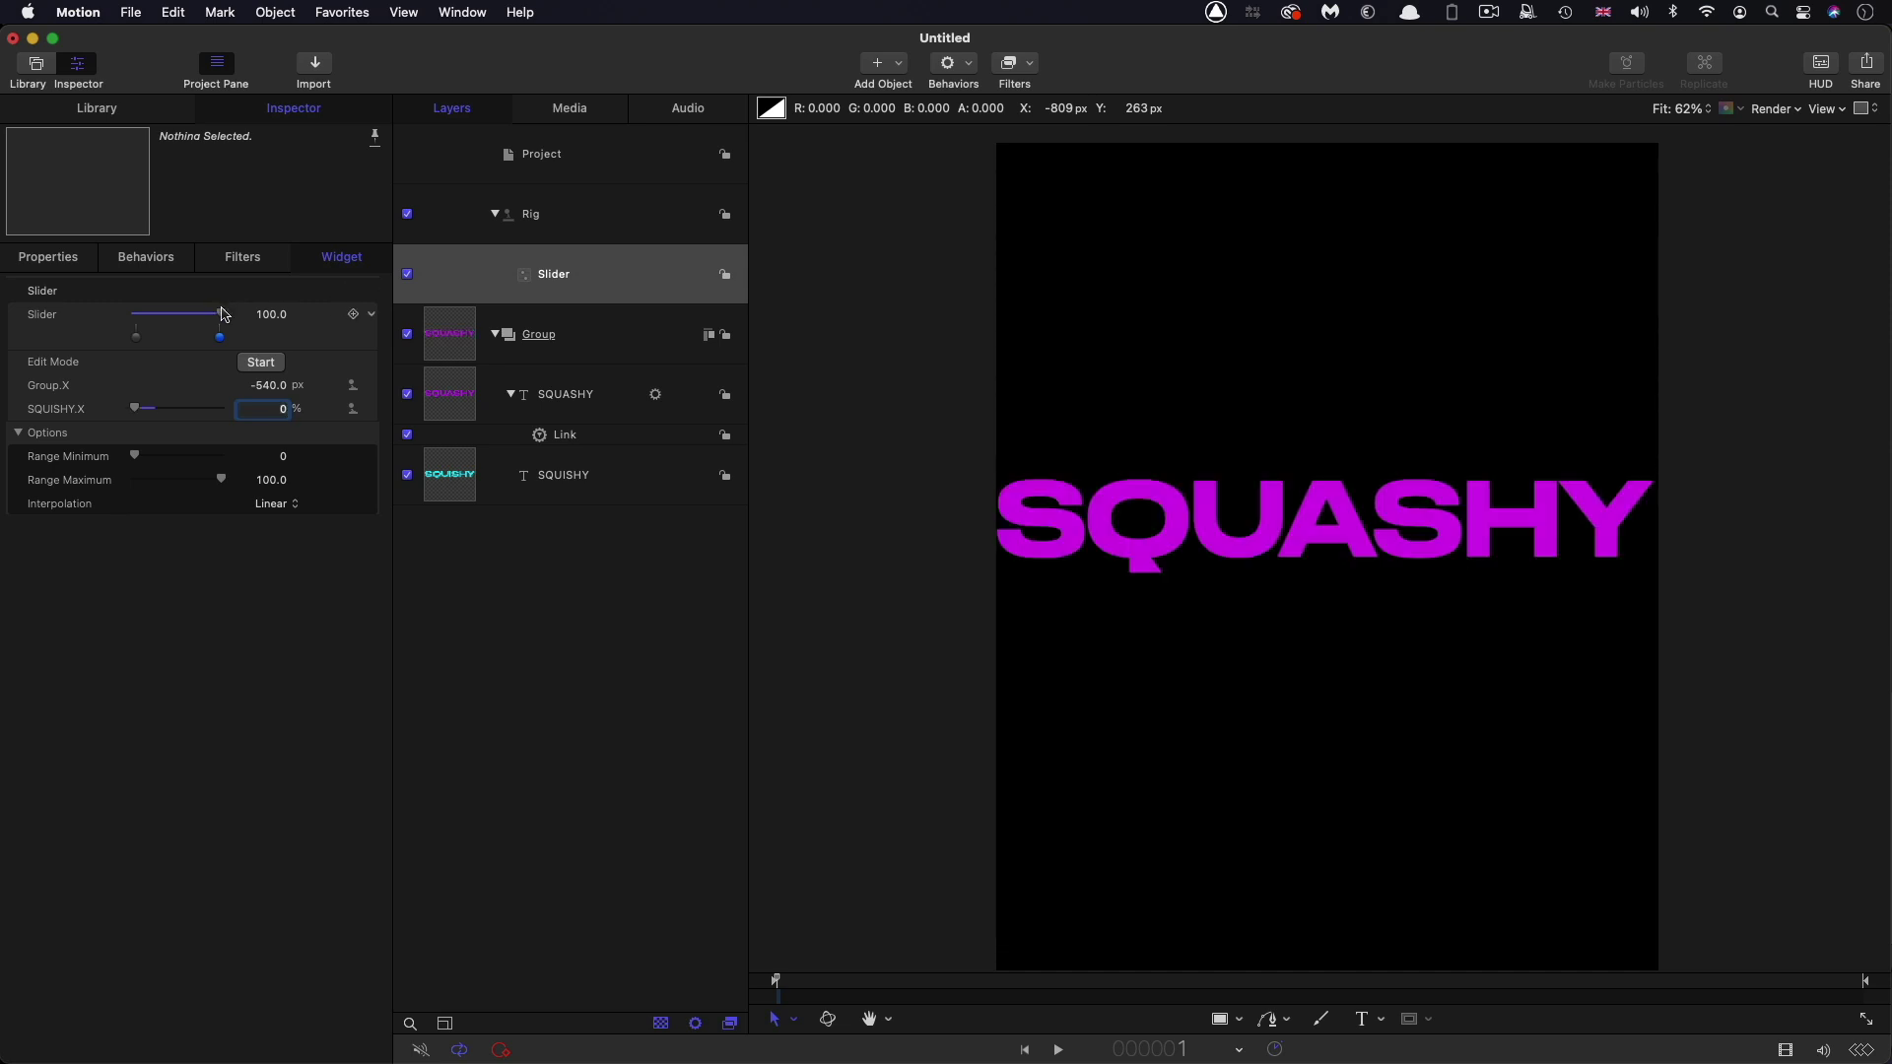
left_click_drag(224, 314, 169, 313)
left_click(136, 336)
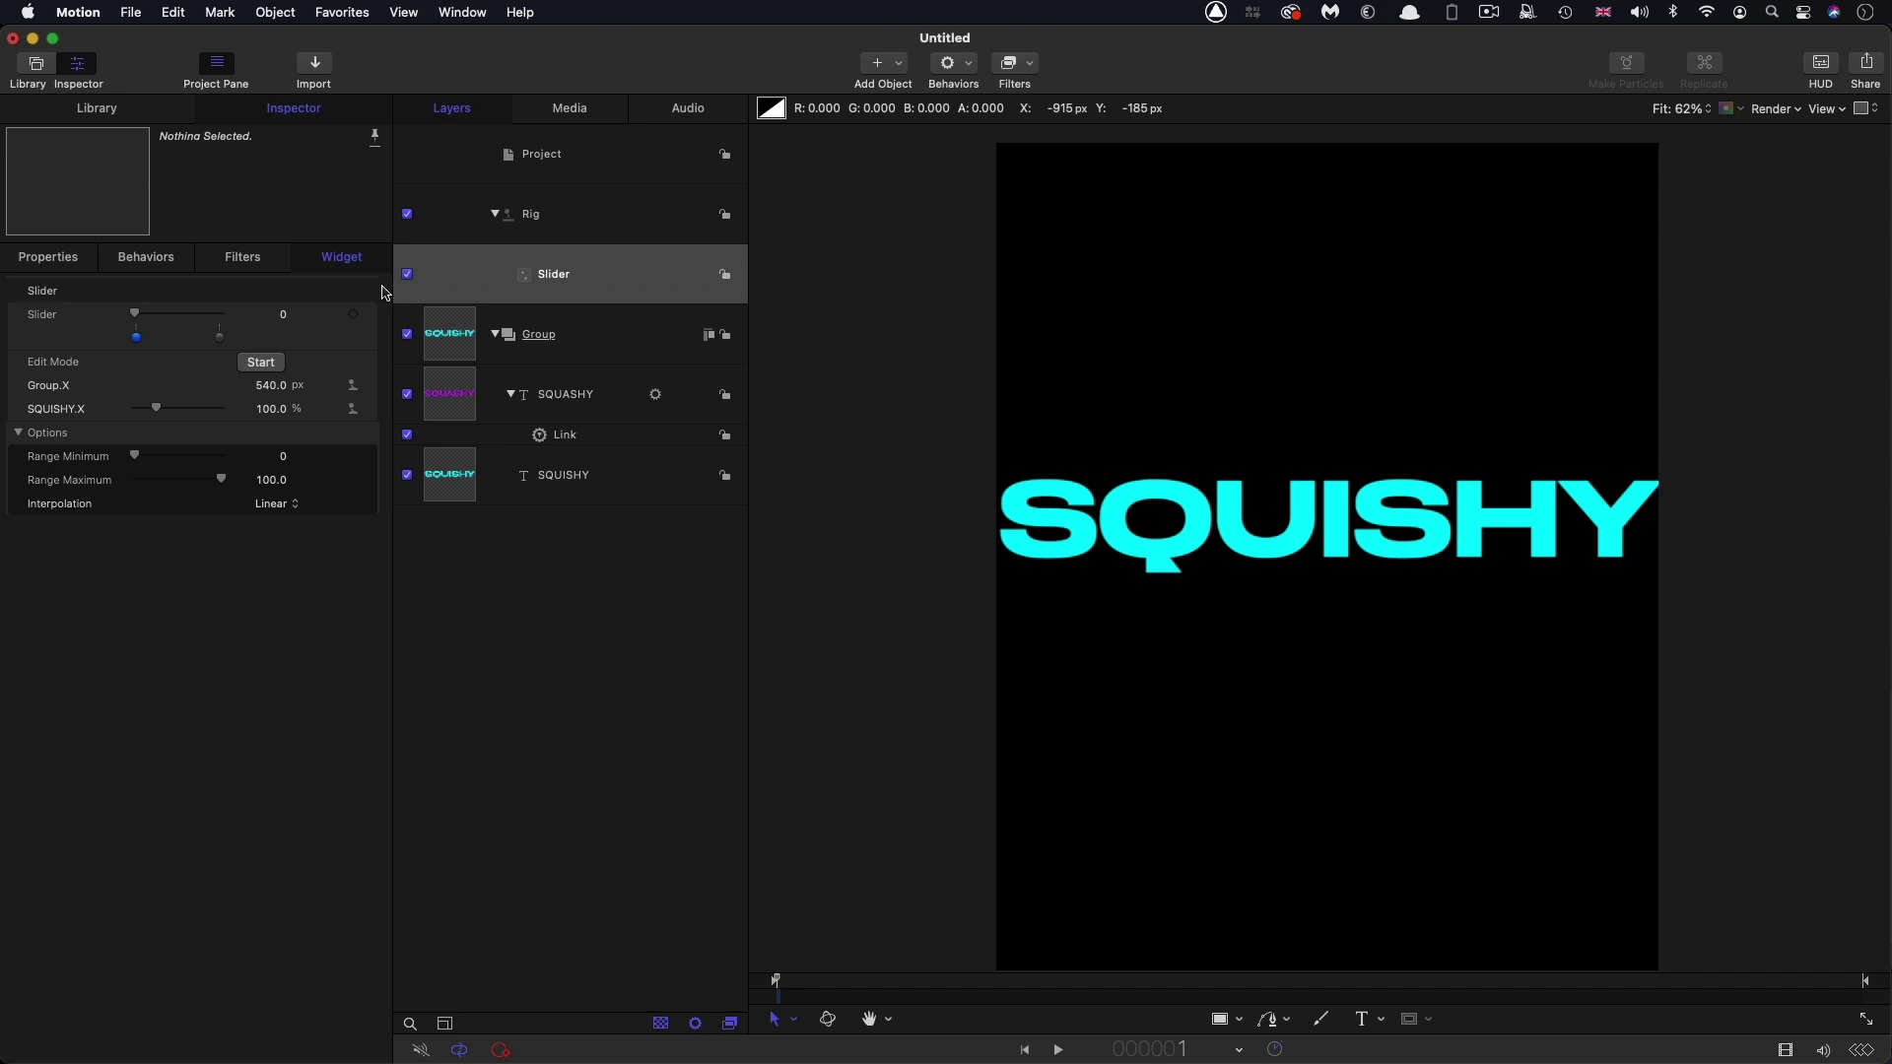
Keyframe the slider at 0 on frame 1 and at 100 on frame 50
left_click(354, 315)
left_click(1185, 1052)
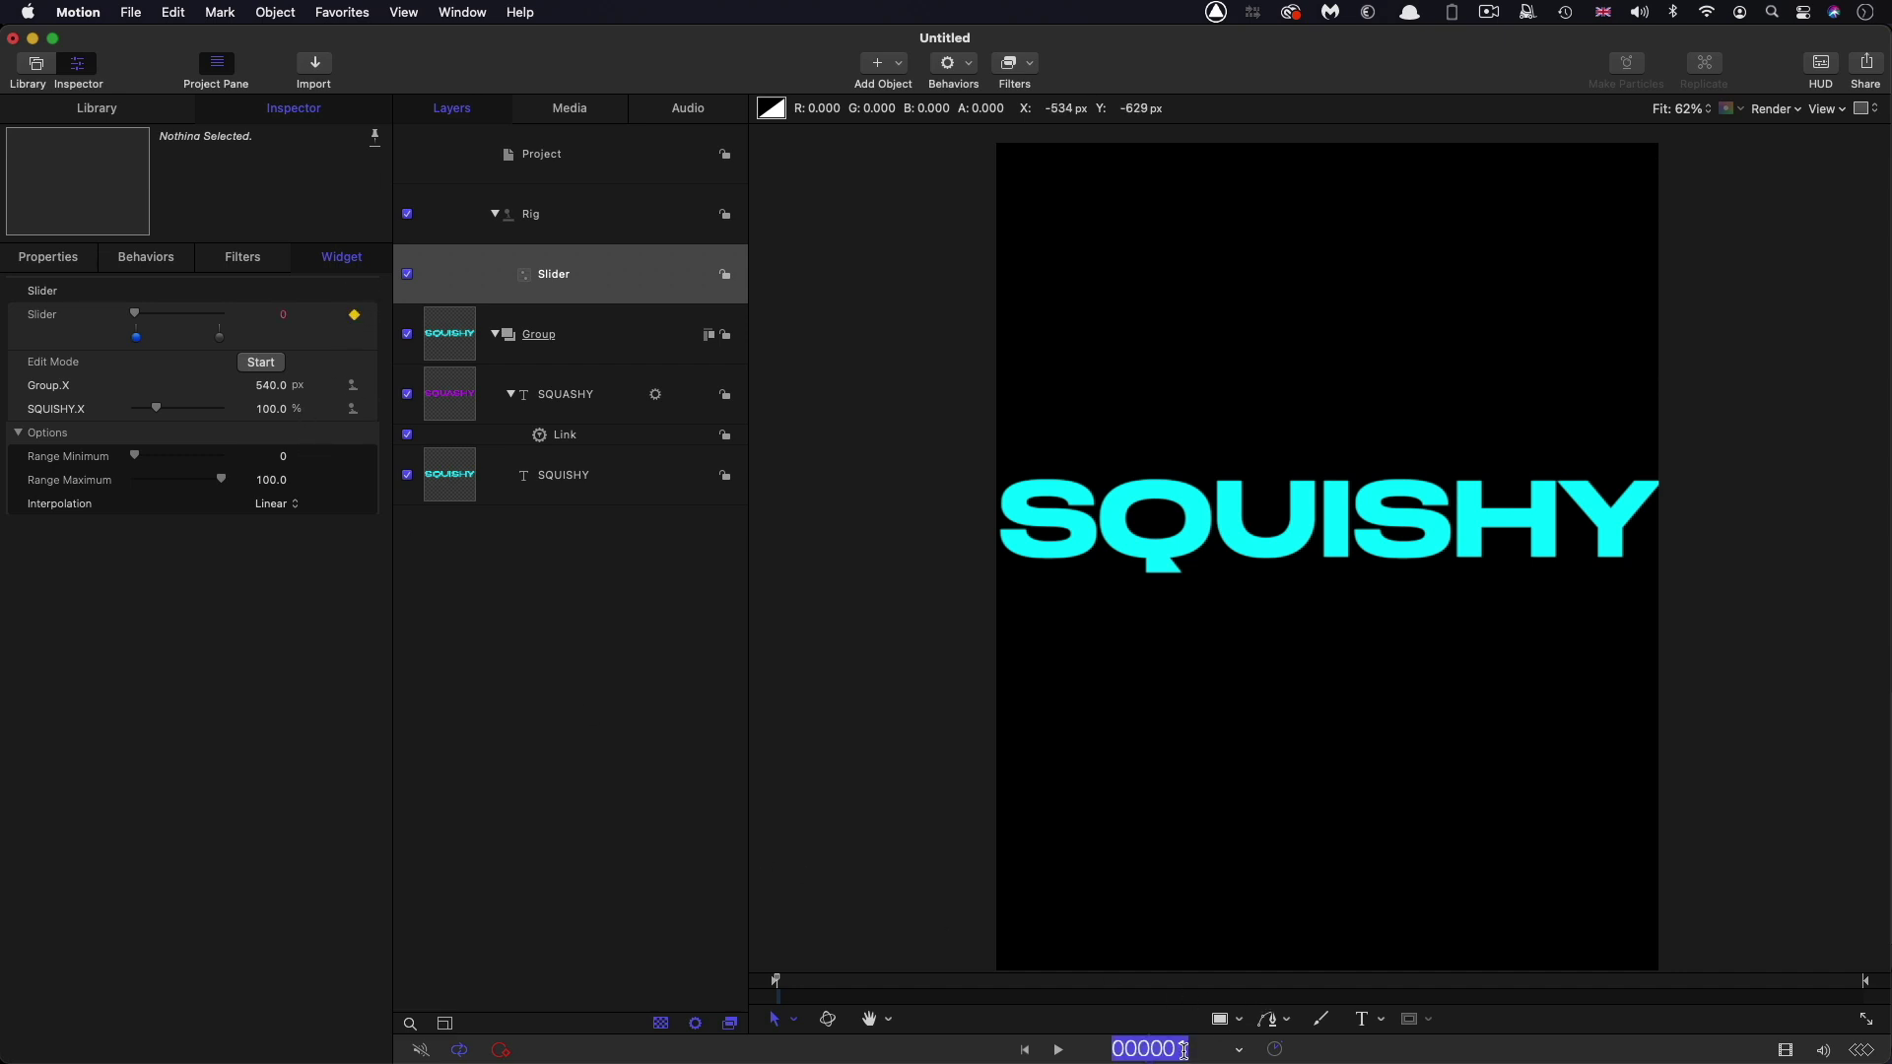
type("50")
key("Return")
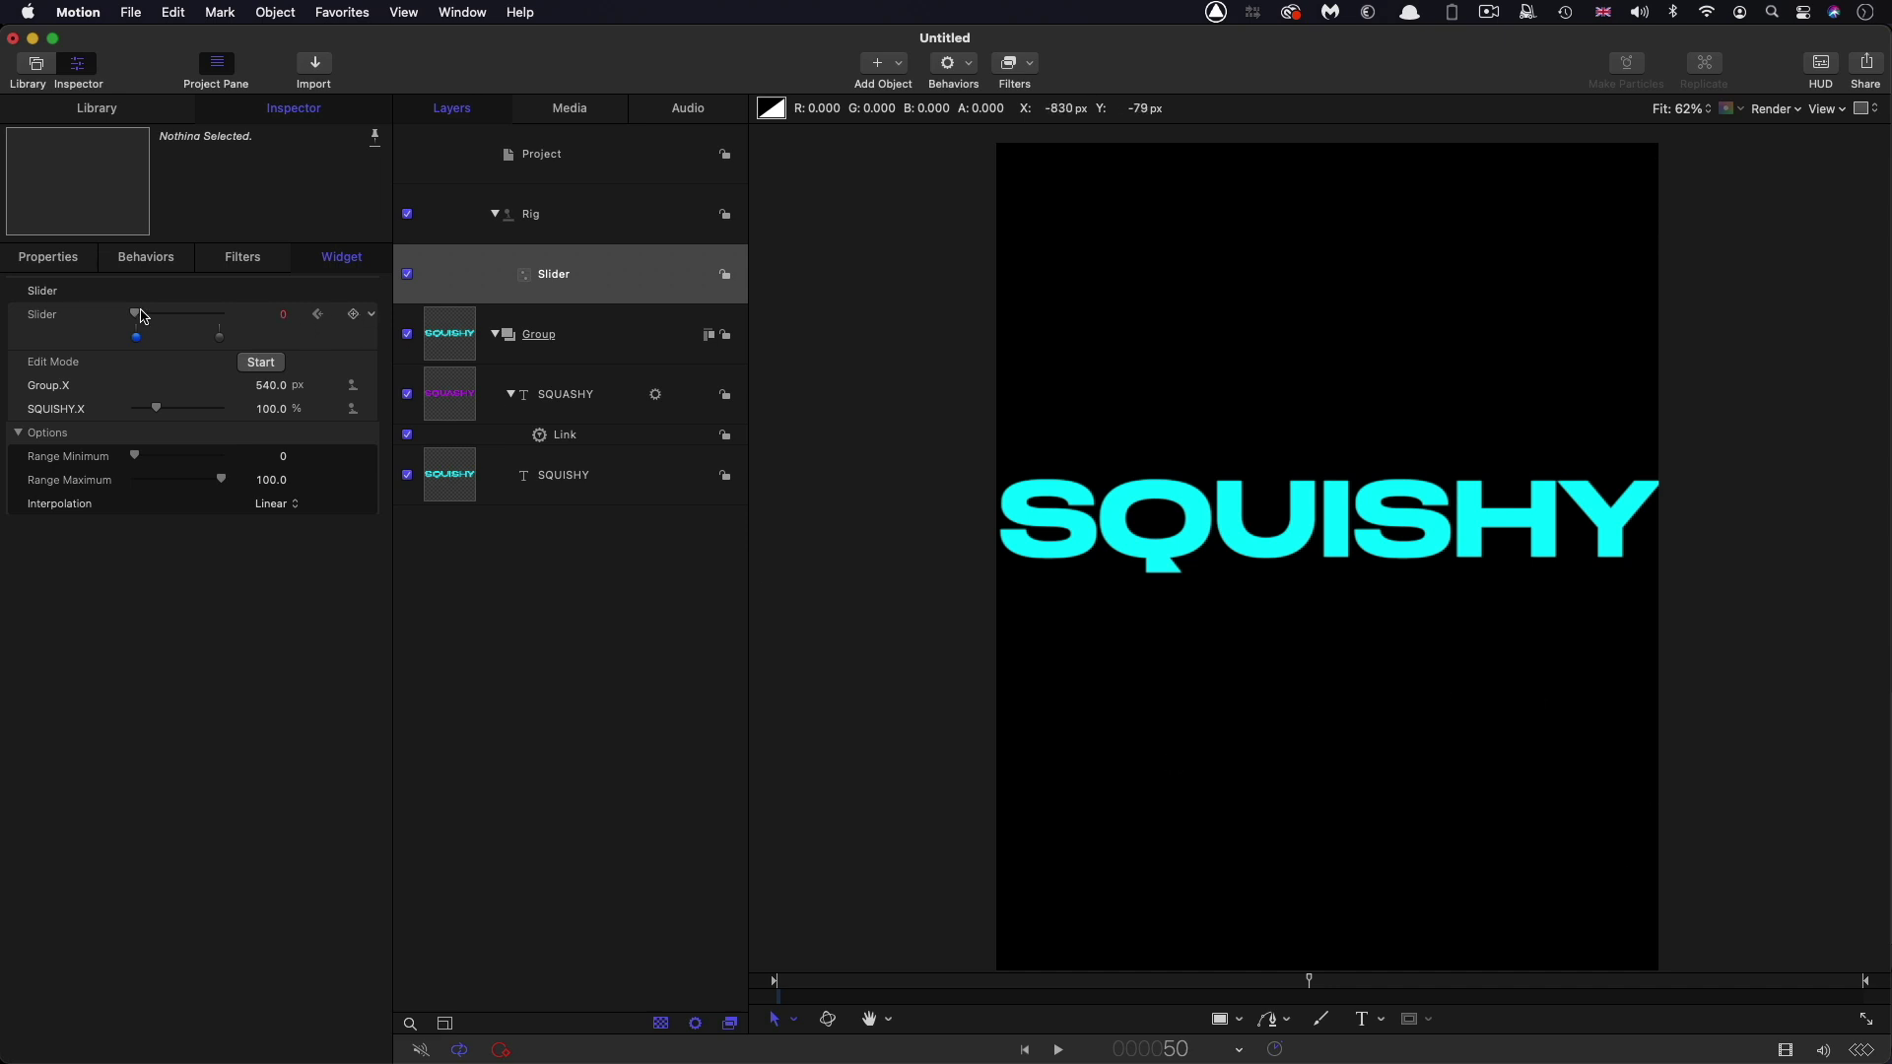
left_click(288, 321)
type("100")
key("Return")
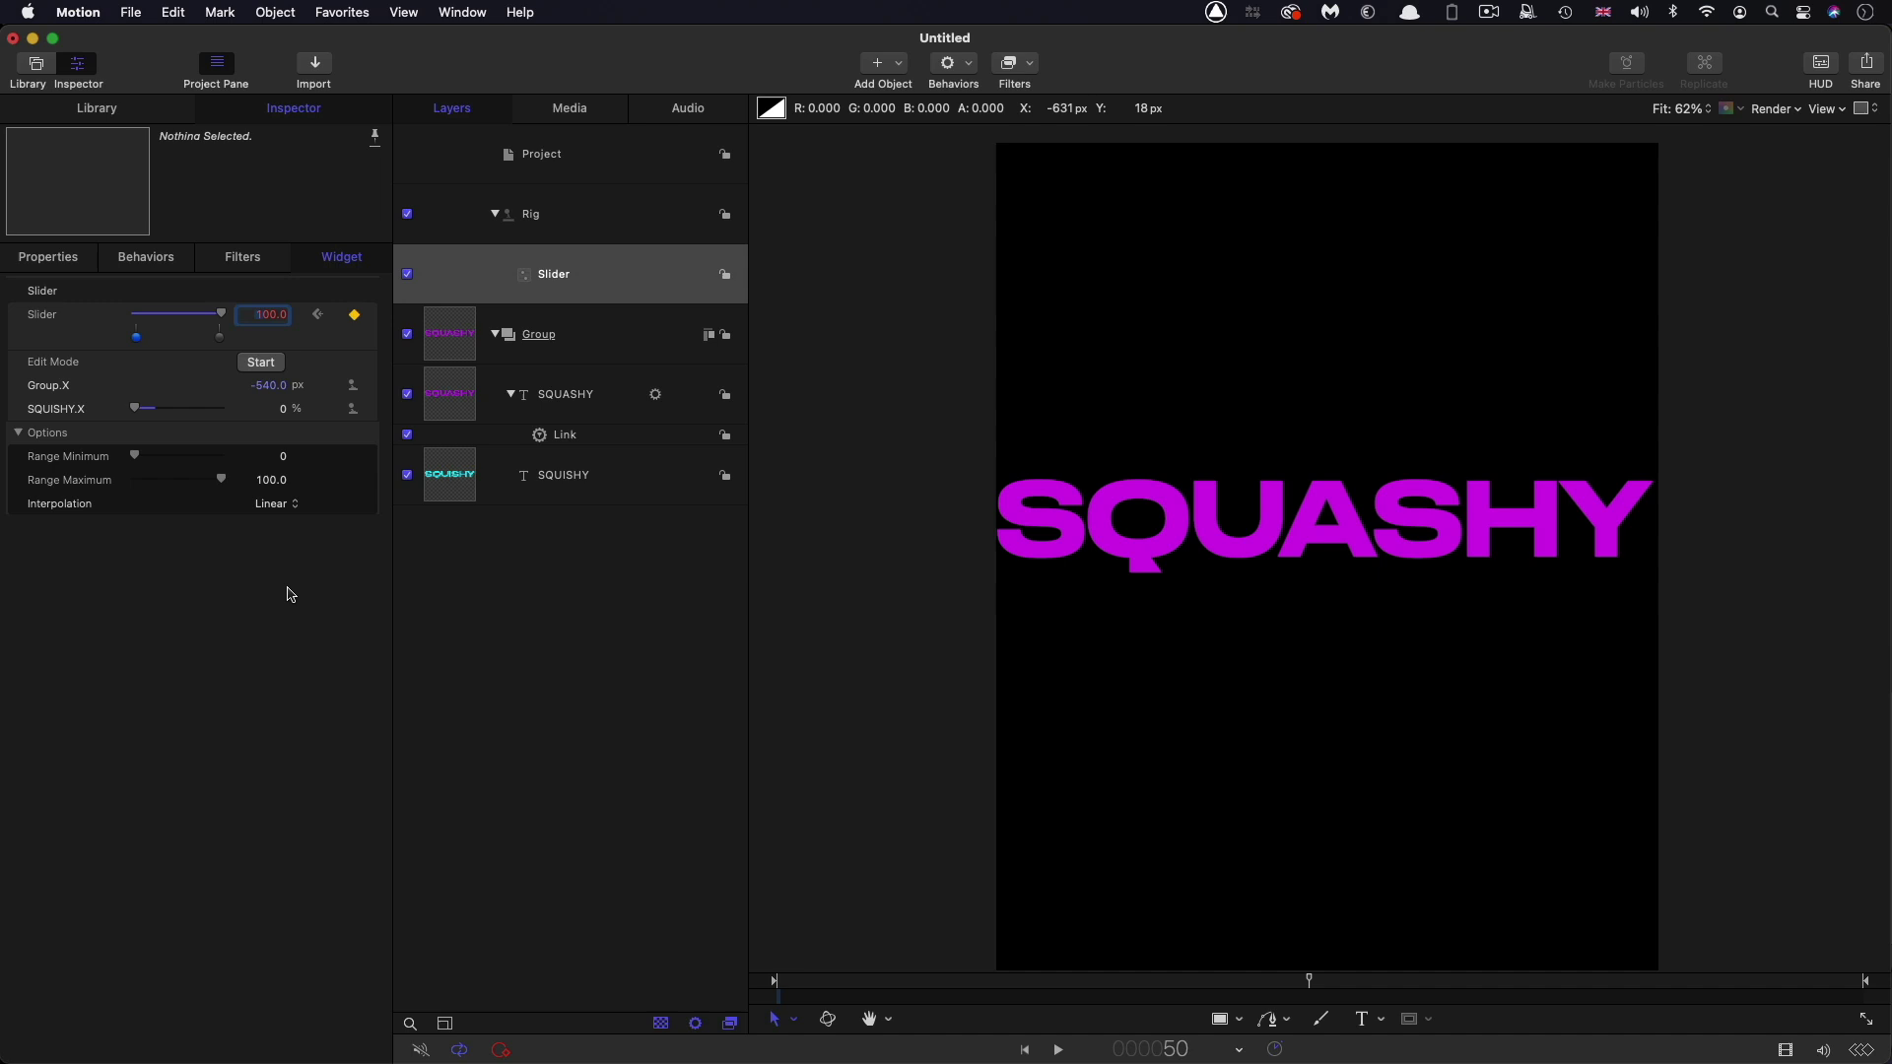
Keyframe the slider back to 0 on the last frame and preview the animation from the start
key("End")
left_click(275, 316)
type("0")
key("Return")
key("Home")
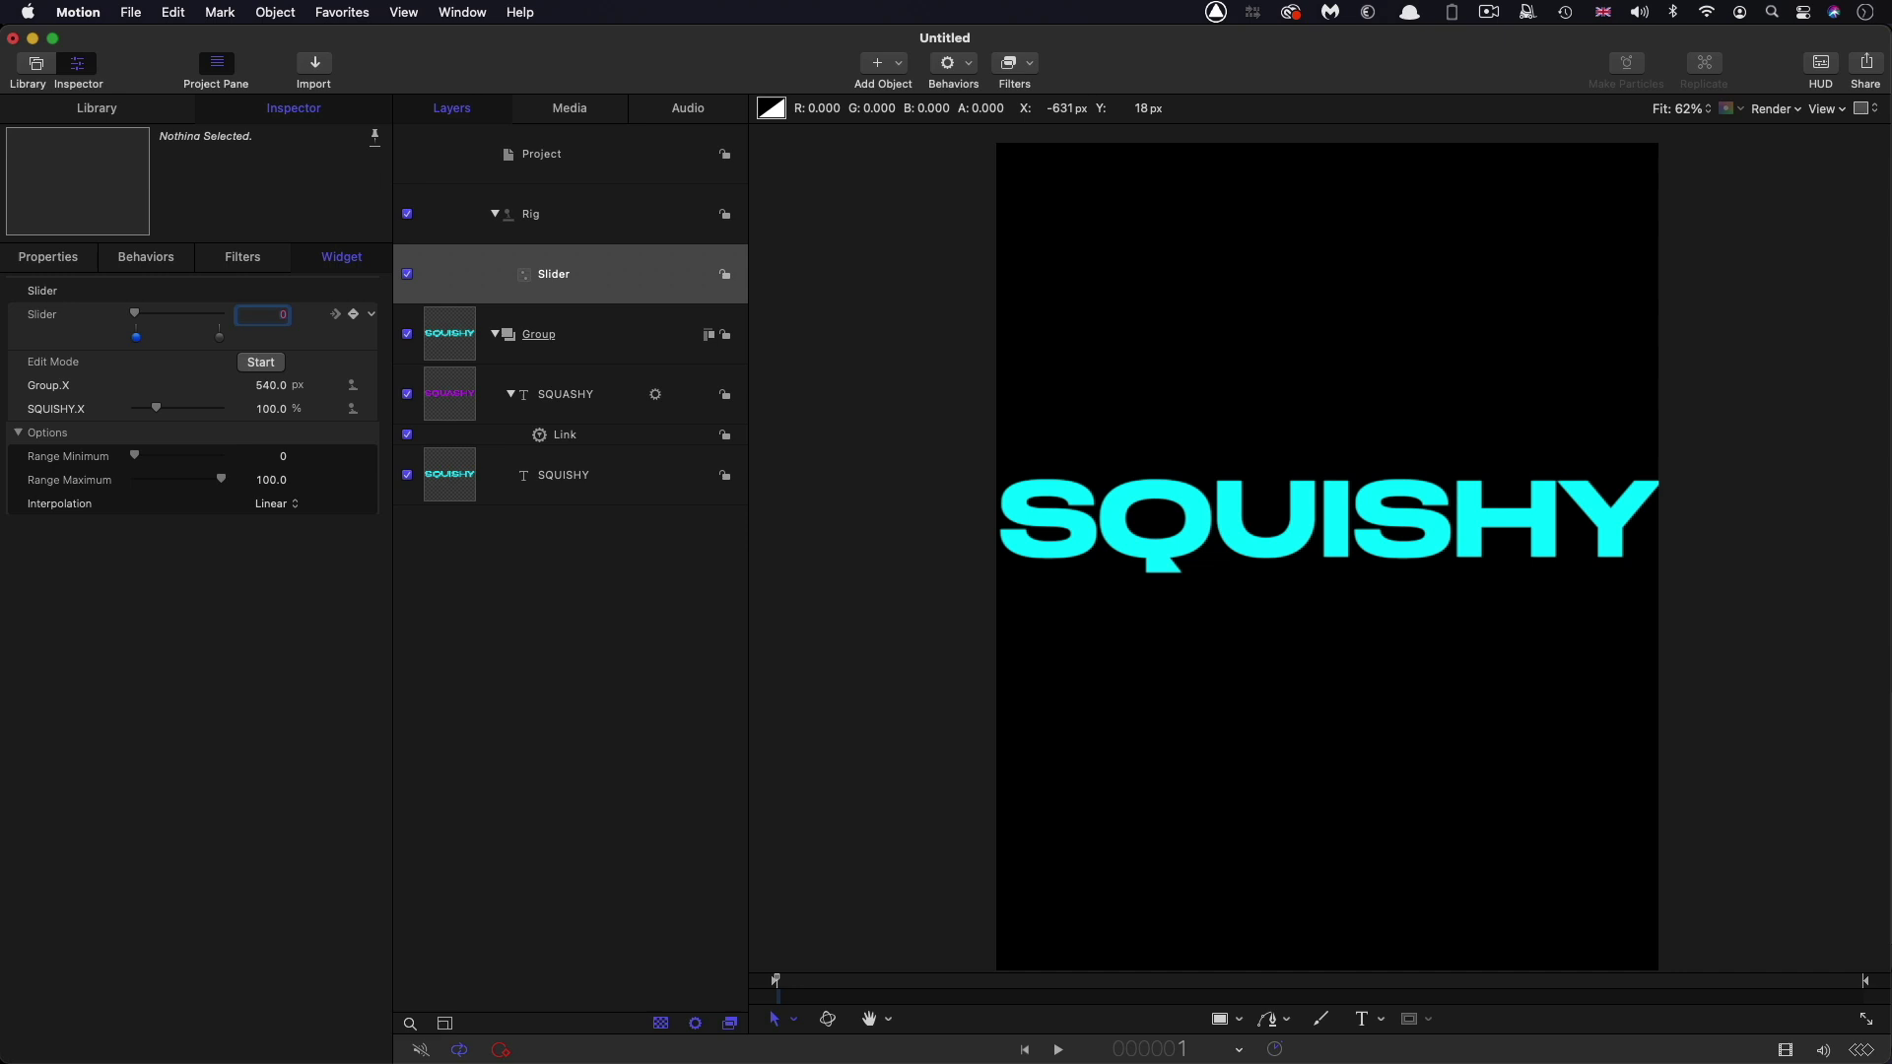
left_click(1058, 1049)
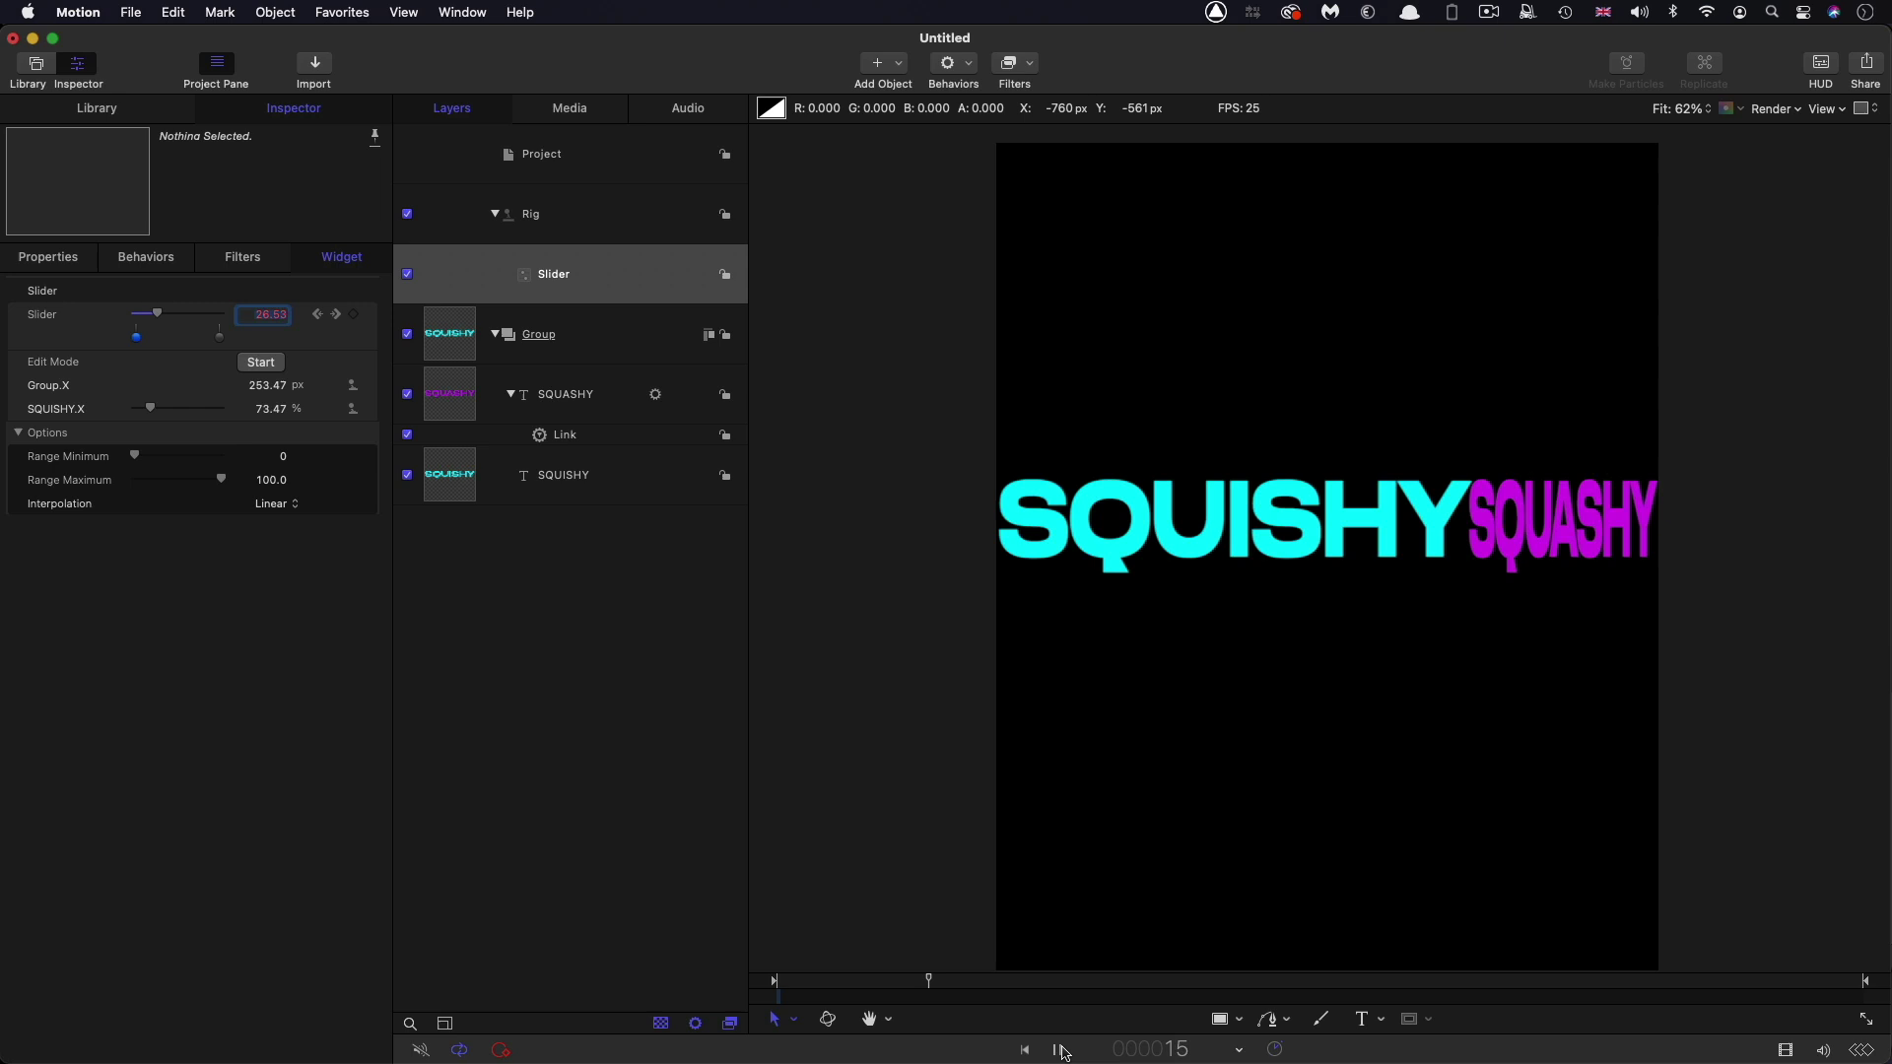
left_click(1064, 1052)
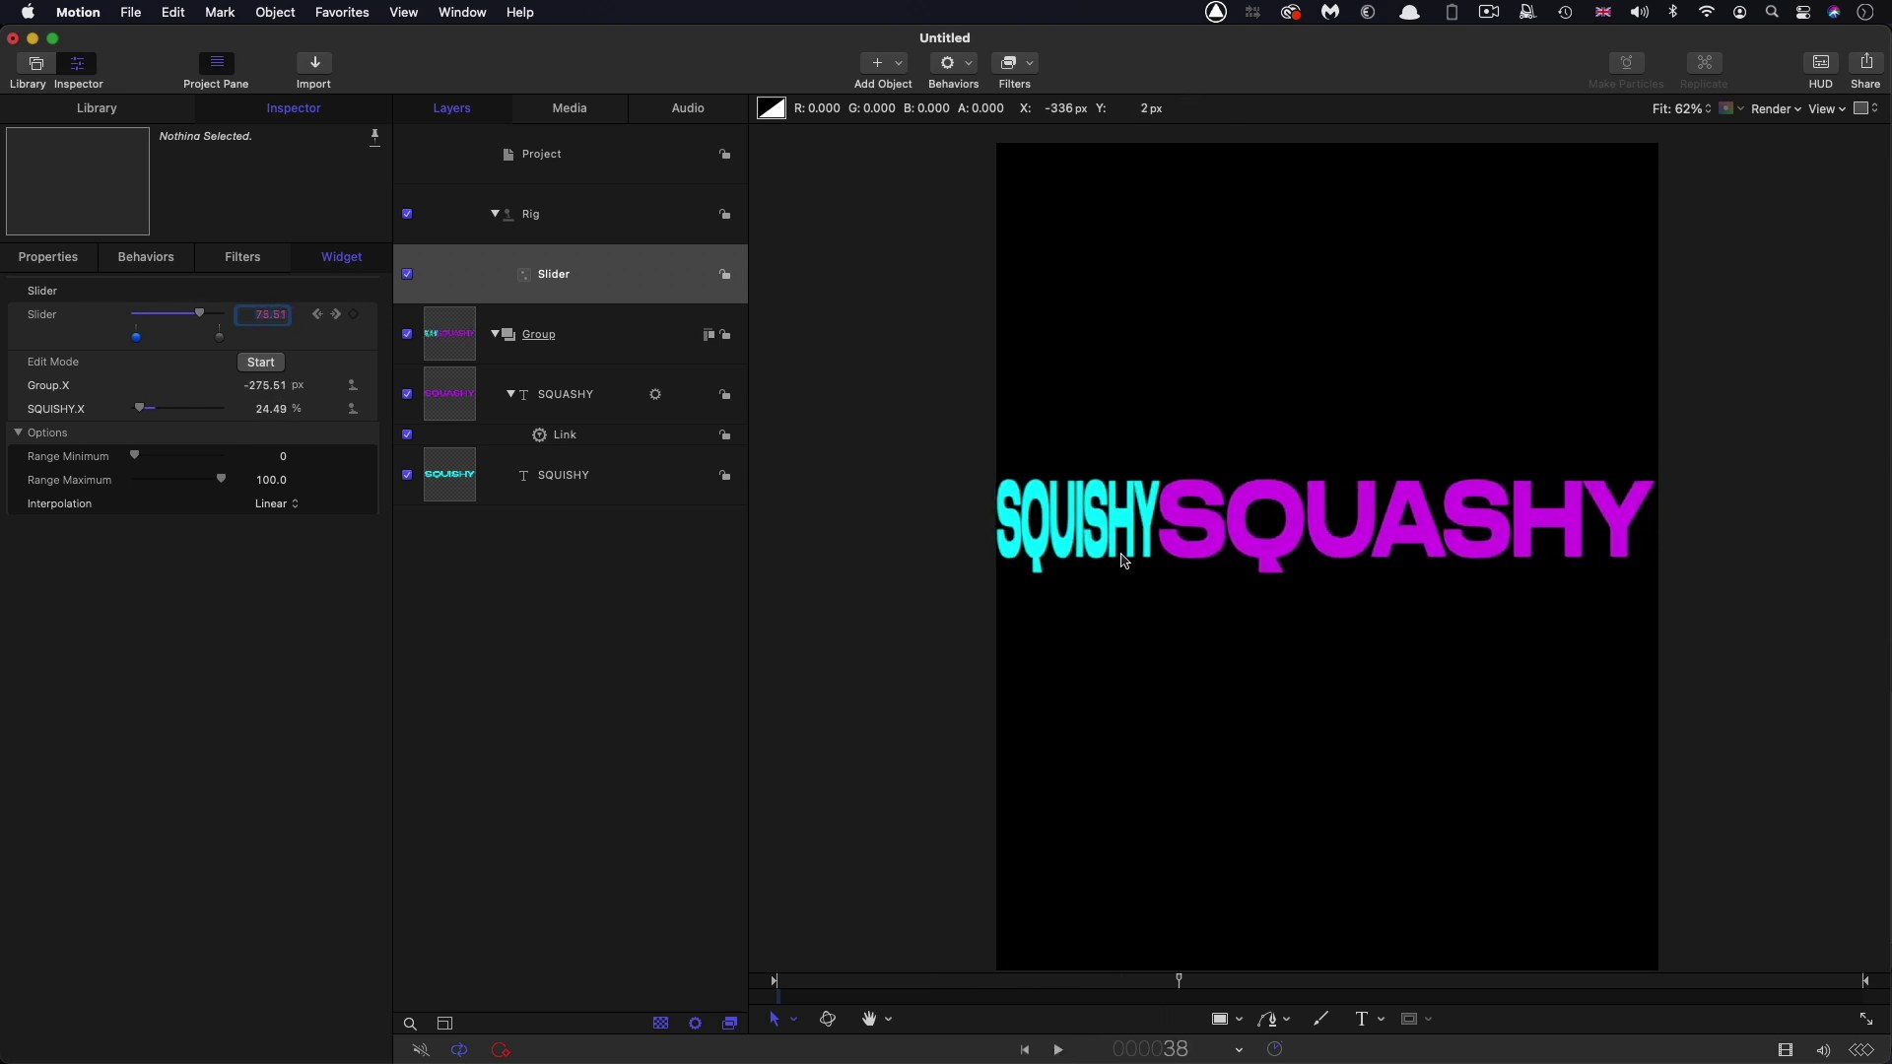
Apply Ease Both to all slider keyframes in the Keyframe Editor and play back the result
left_click(374, 314)
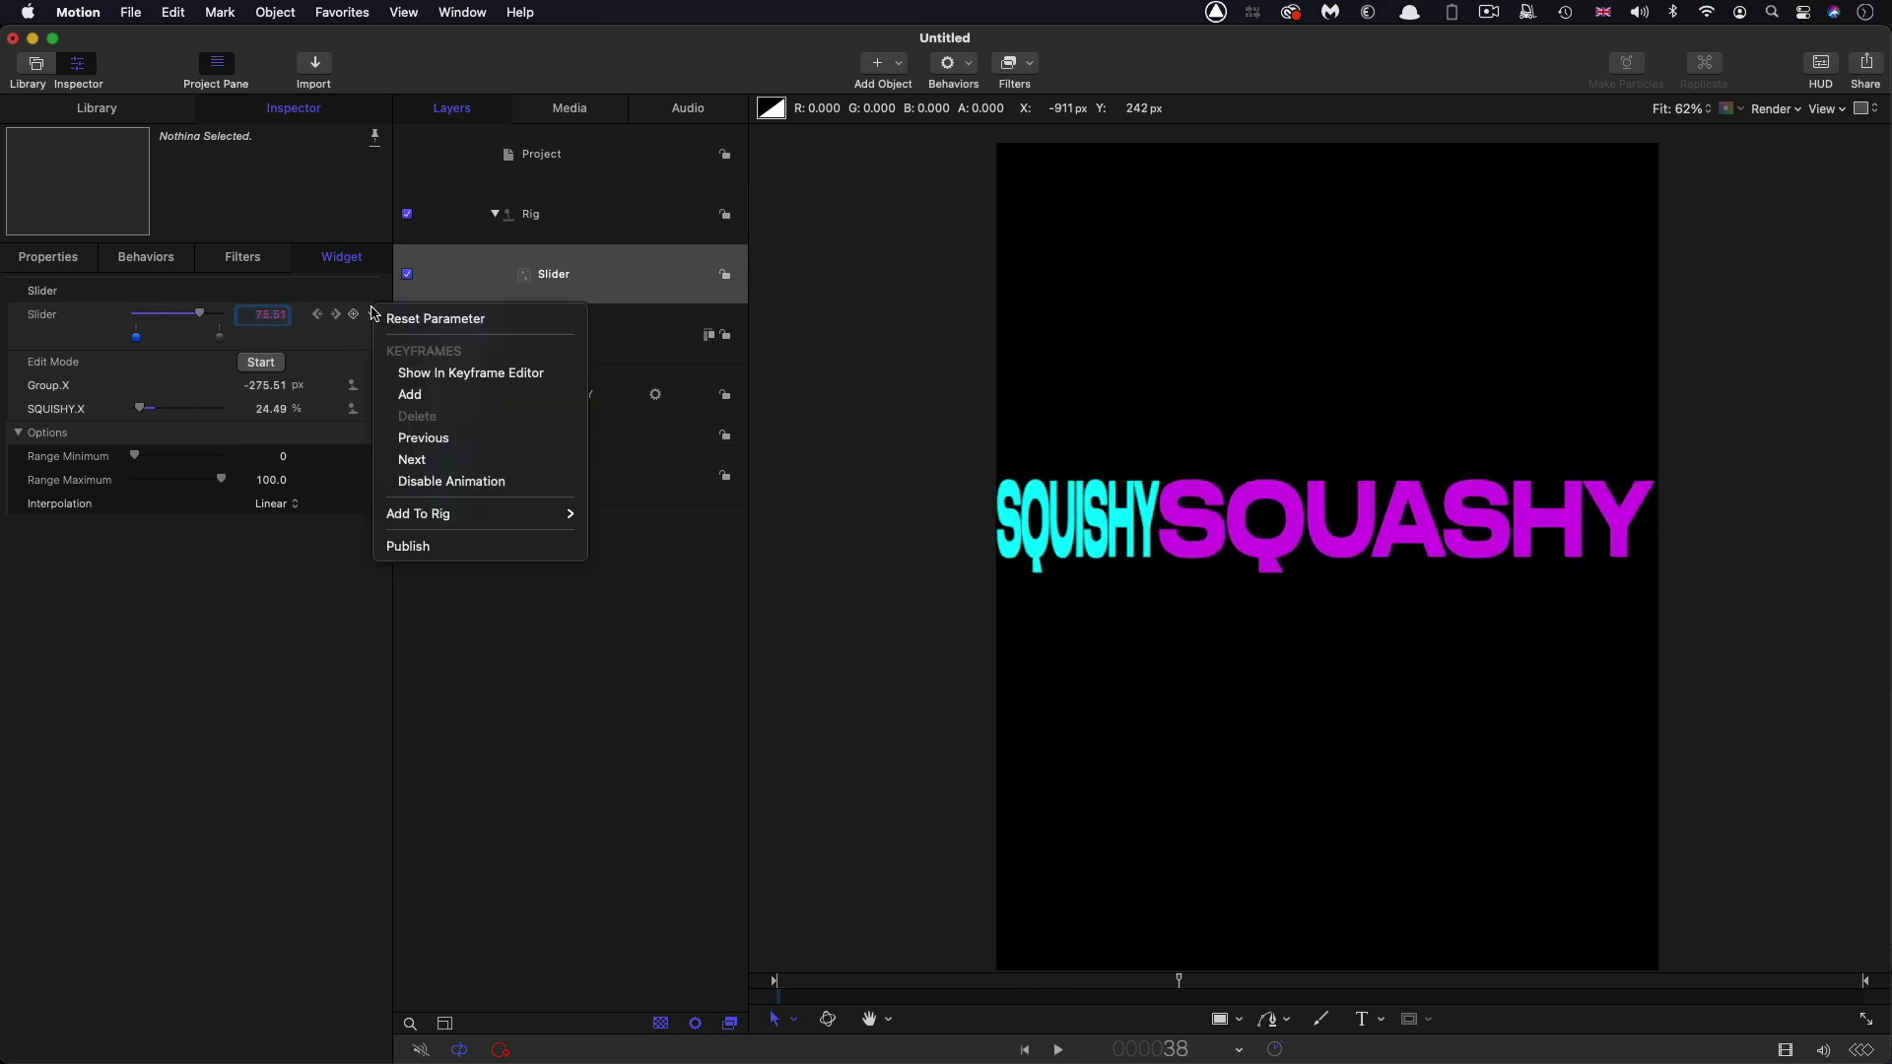
left_click(451, 374)
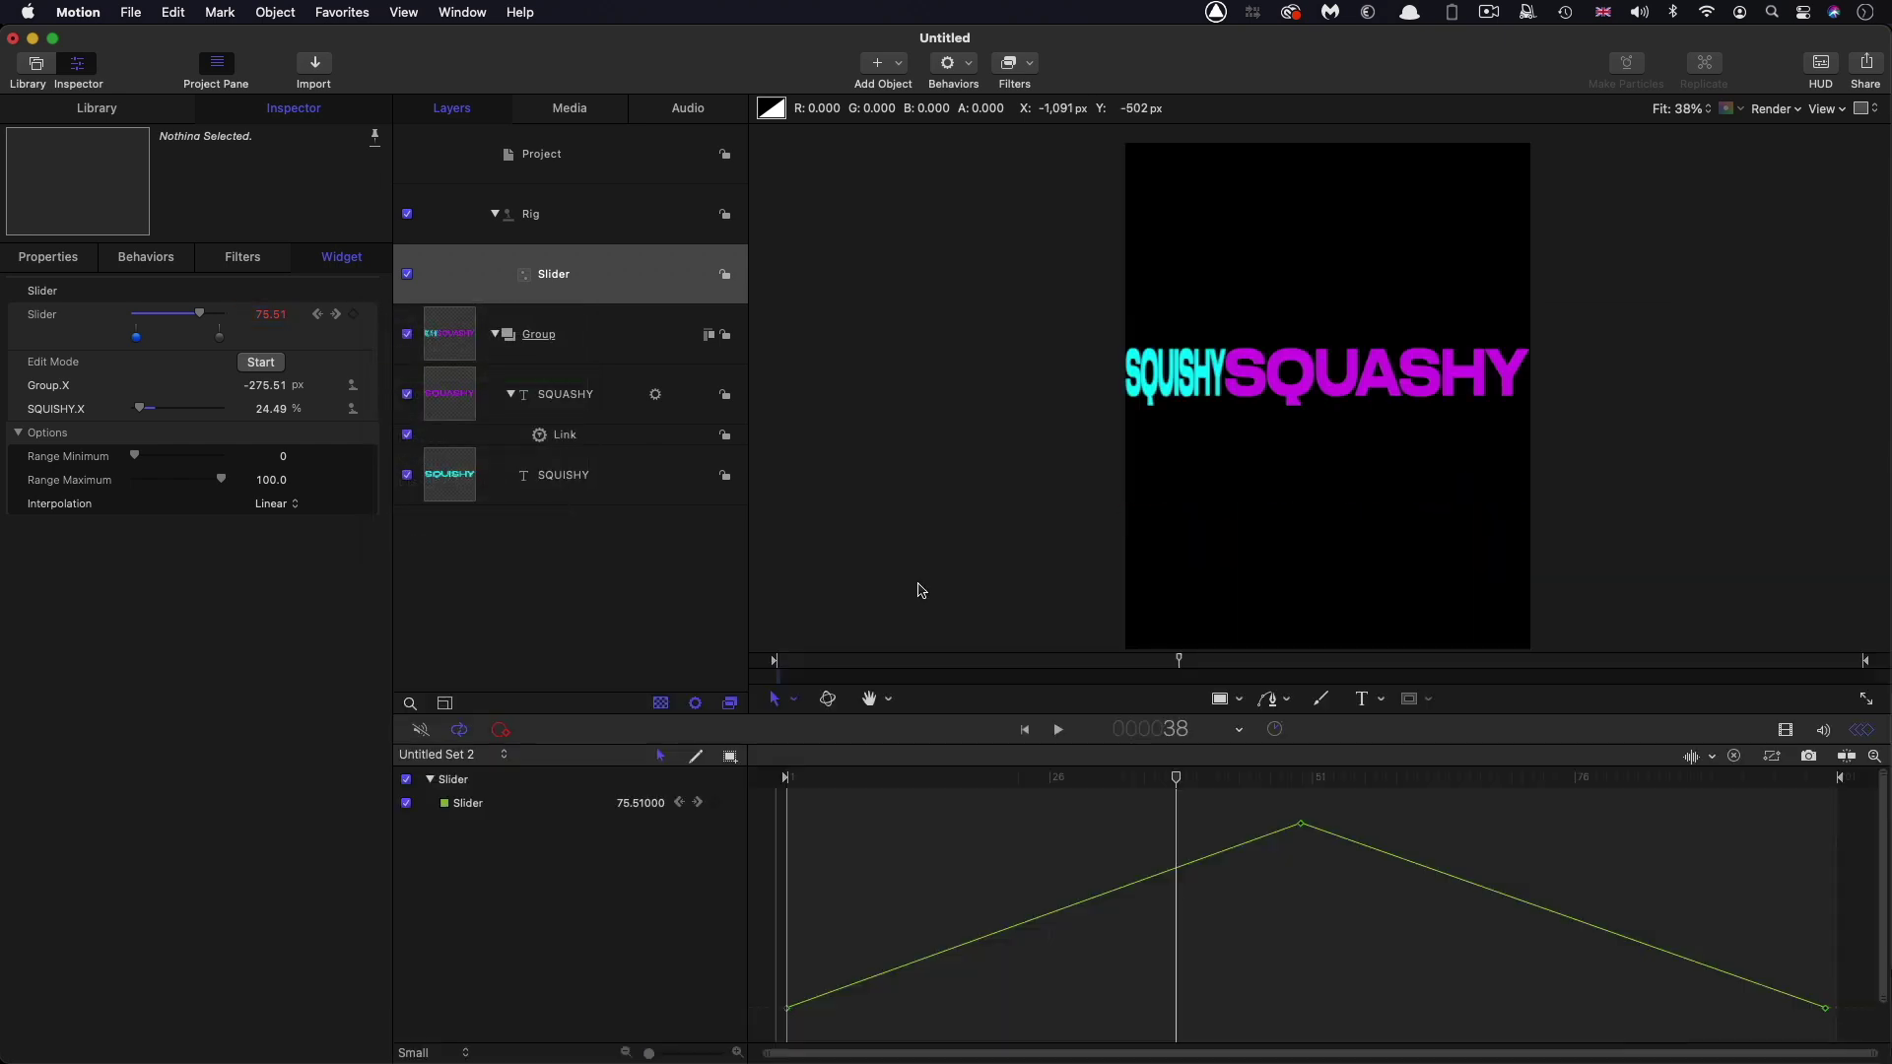
left_click_drag(1852, 803, 751, 1040)
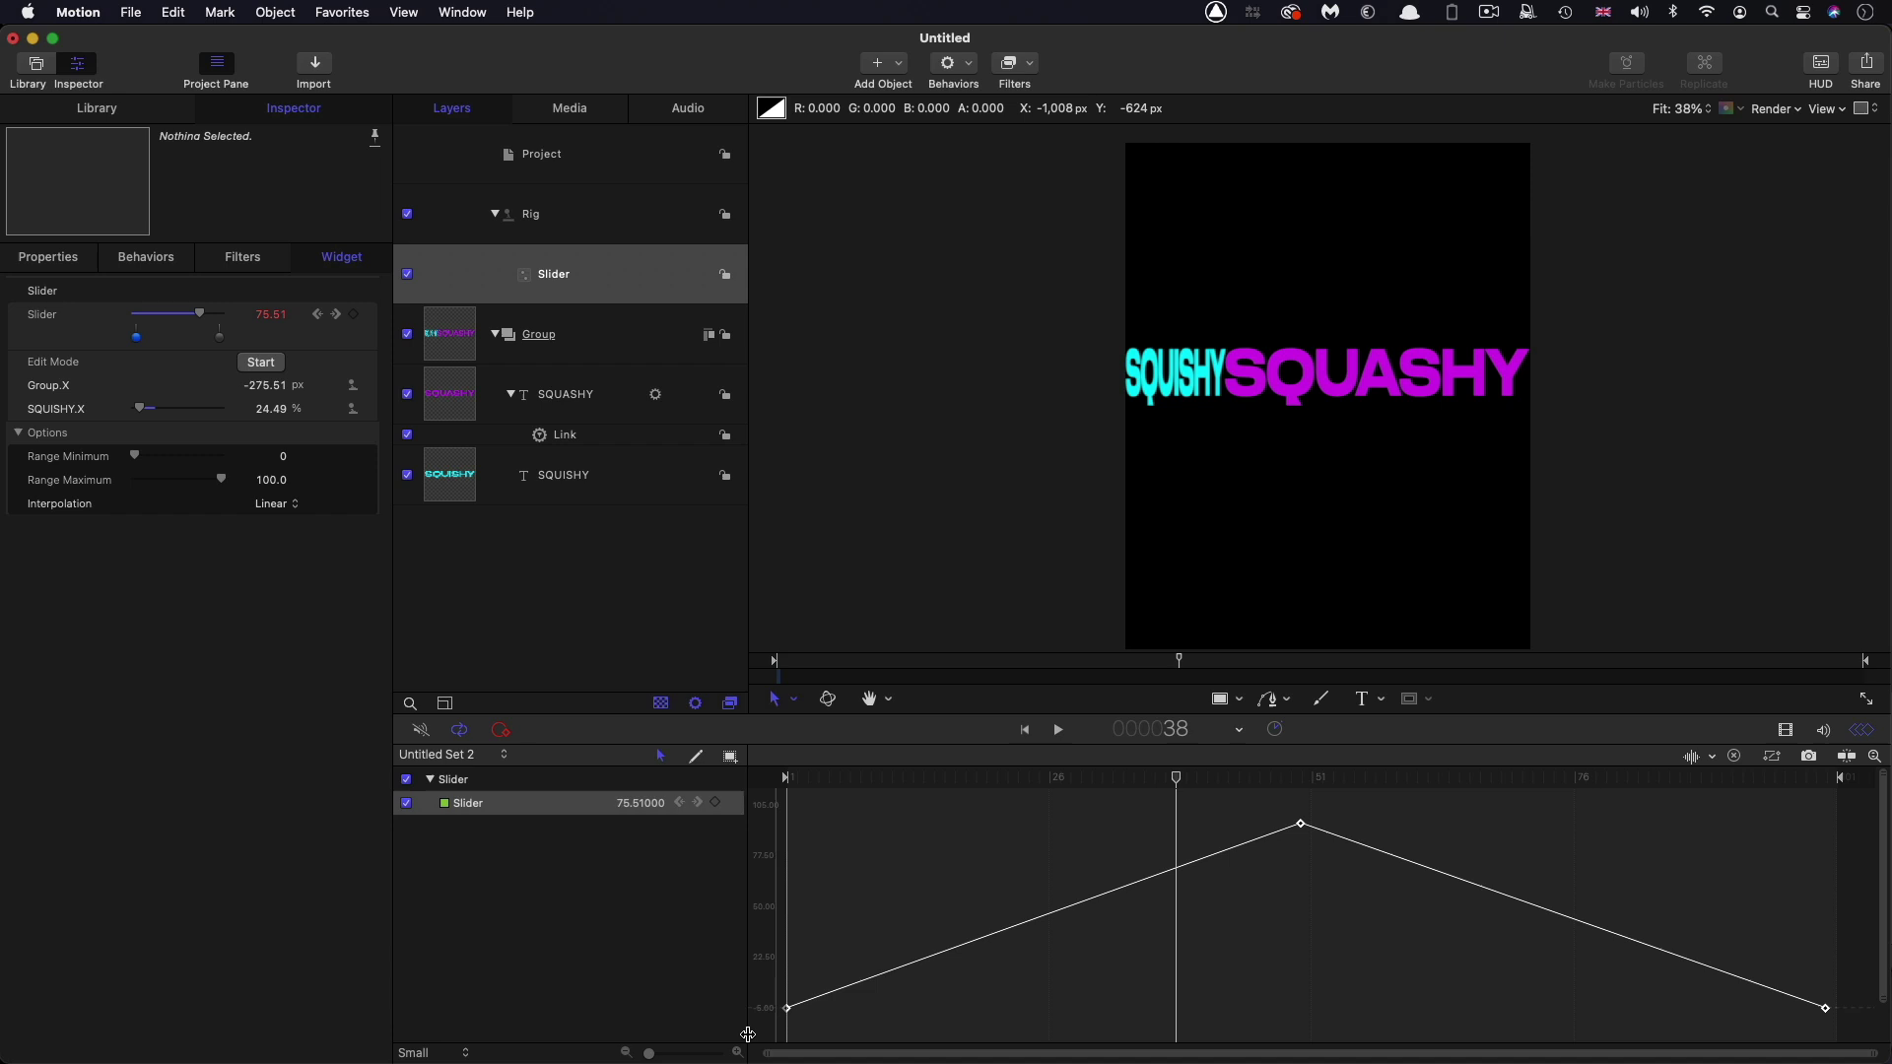
right_click(1302, 827)
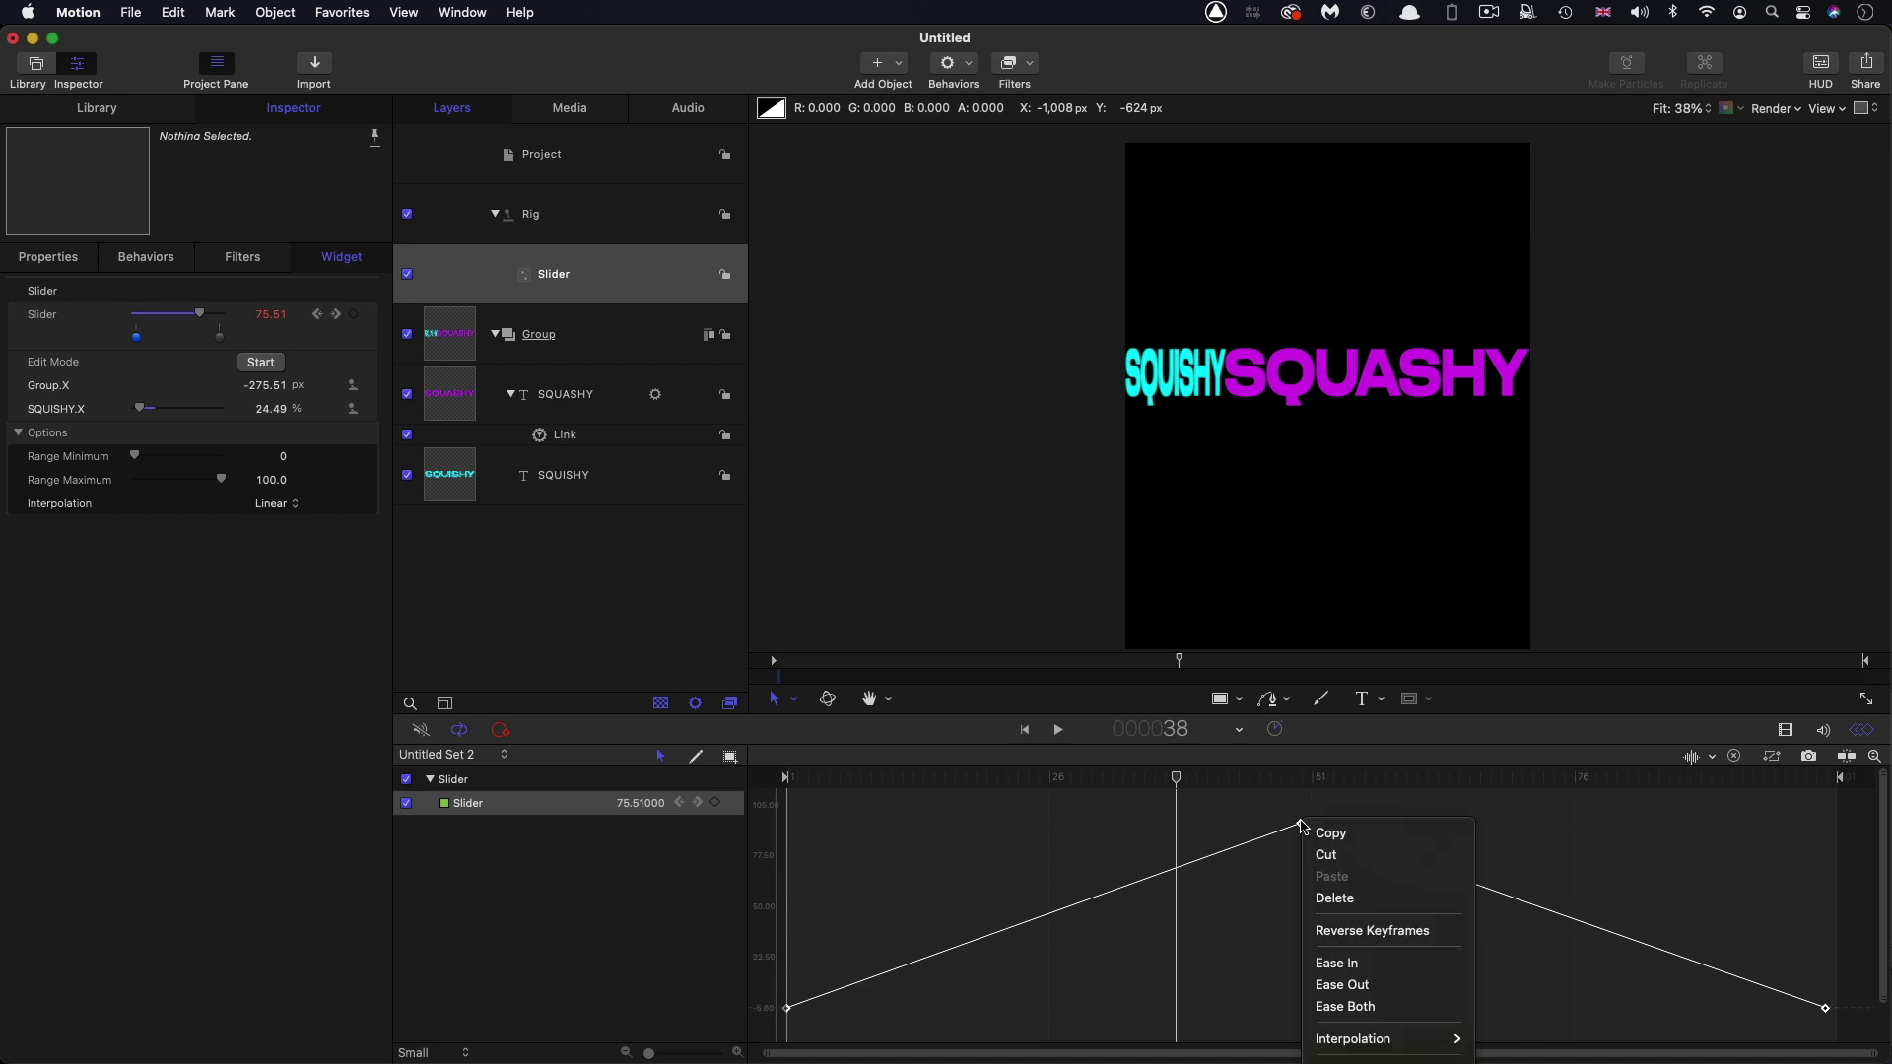
left_click(1355, 1006)
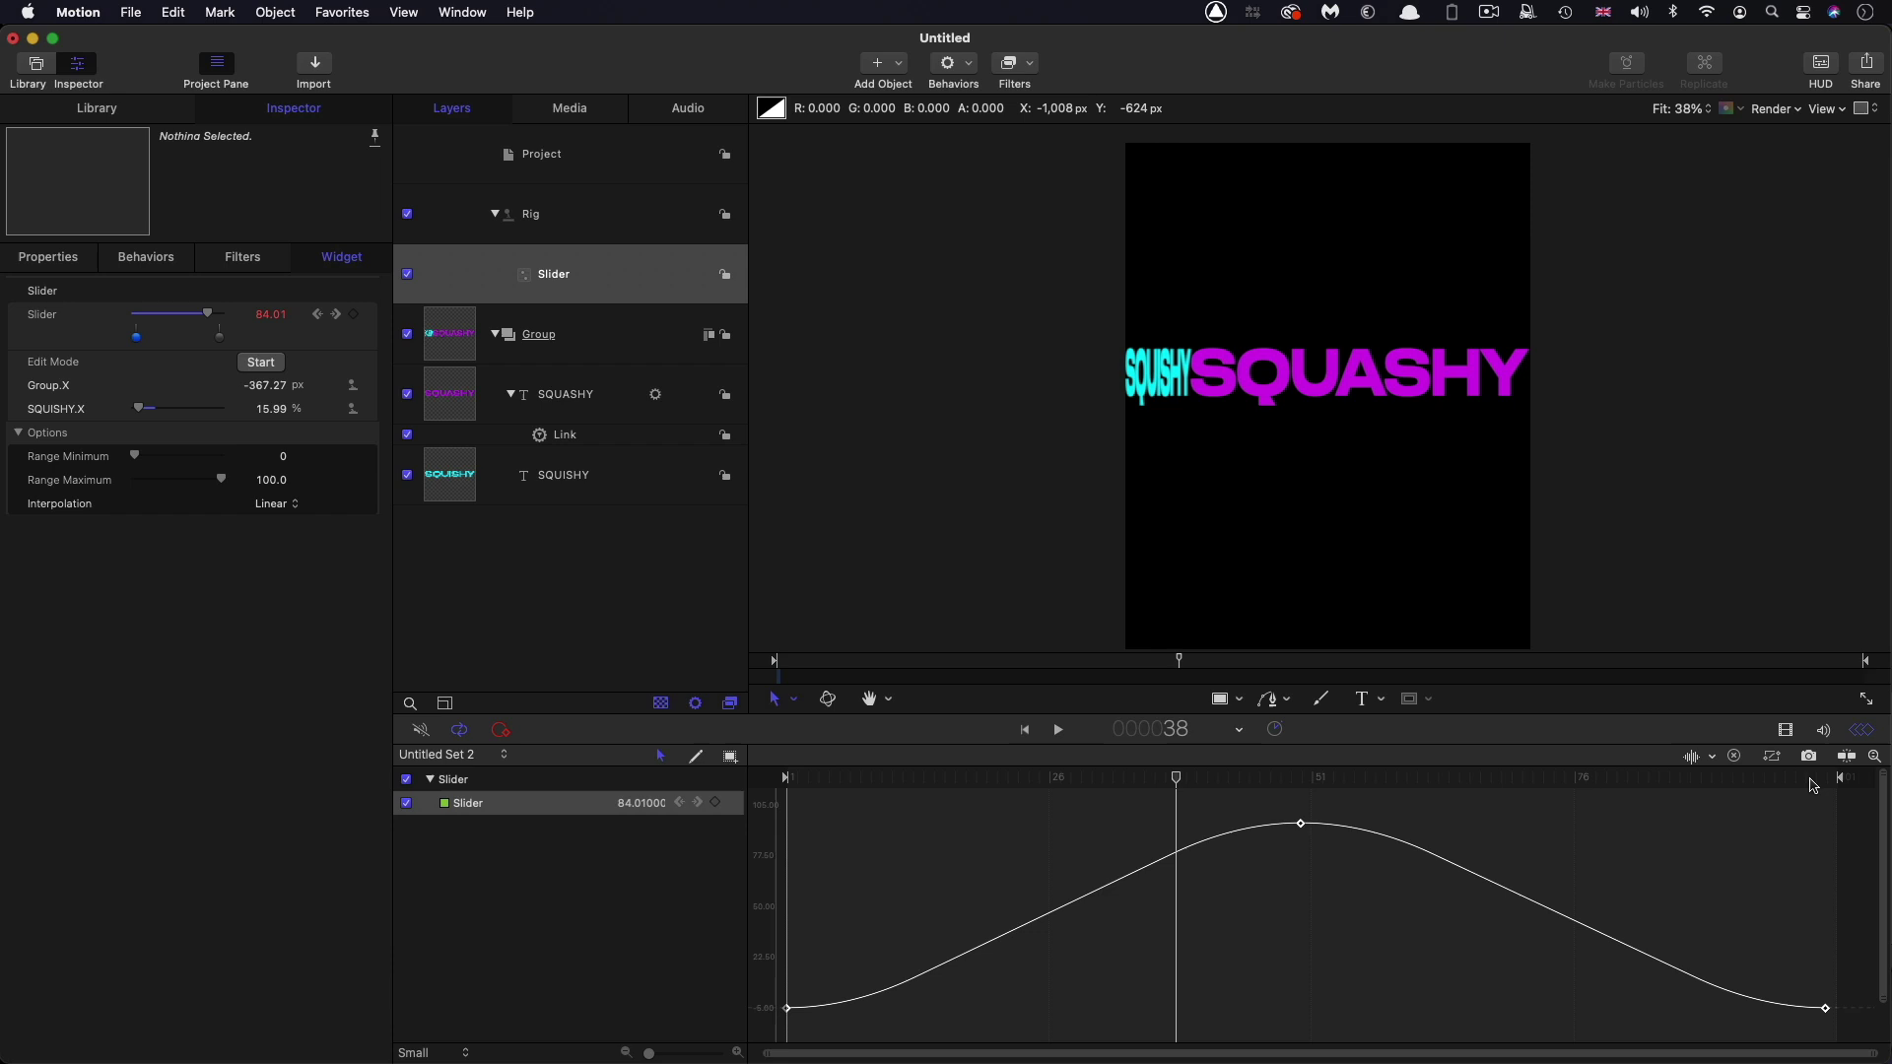
left_click_drag(1061, 778, 748, 786)
key("space")
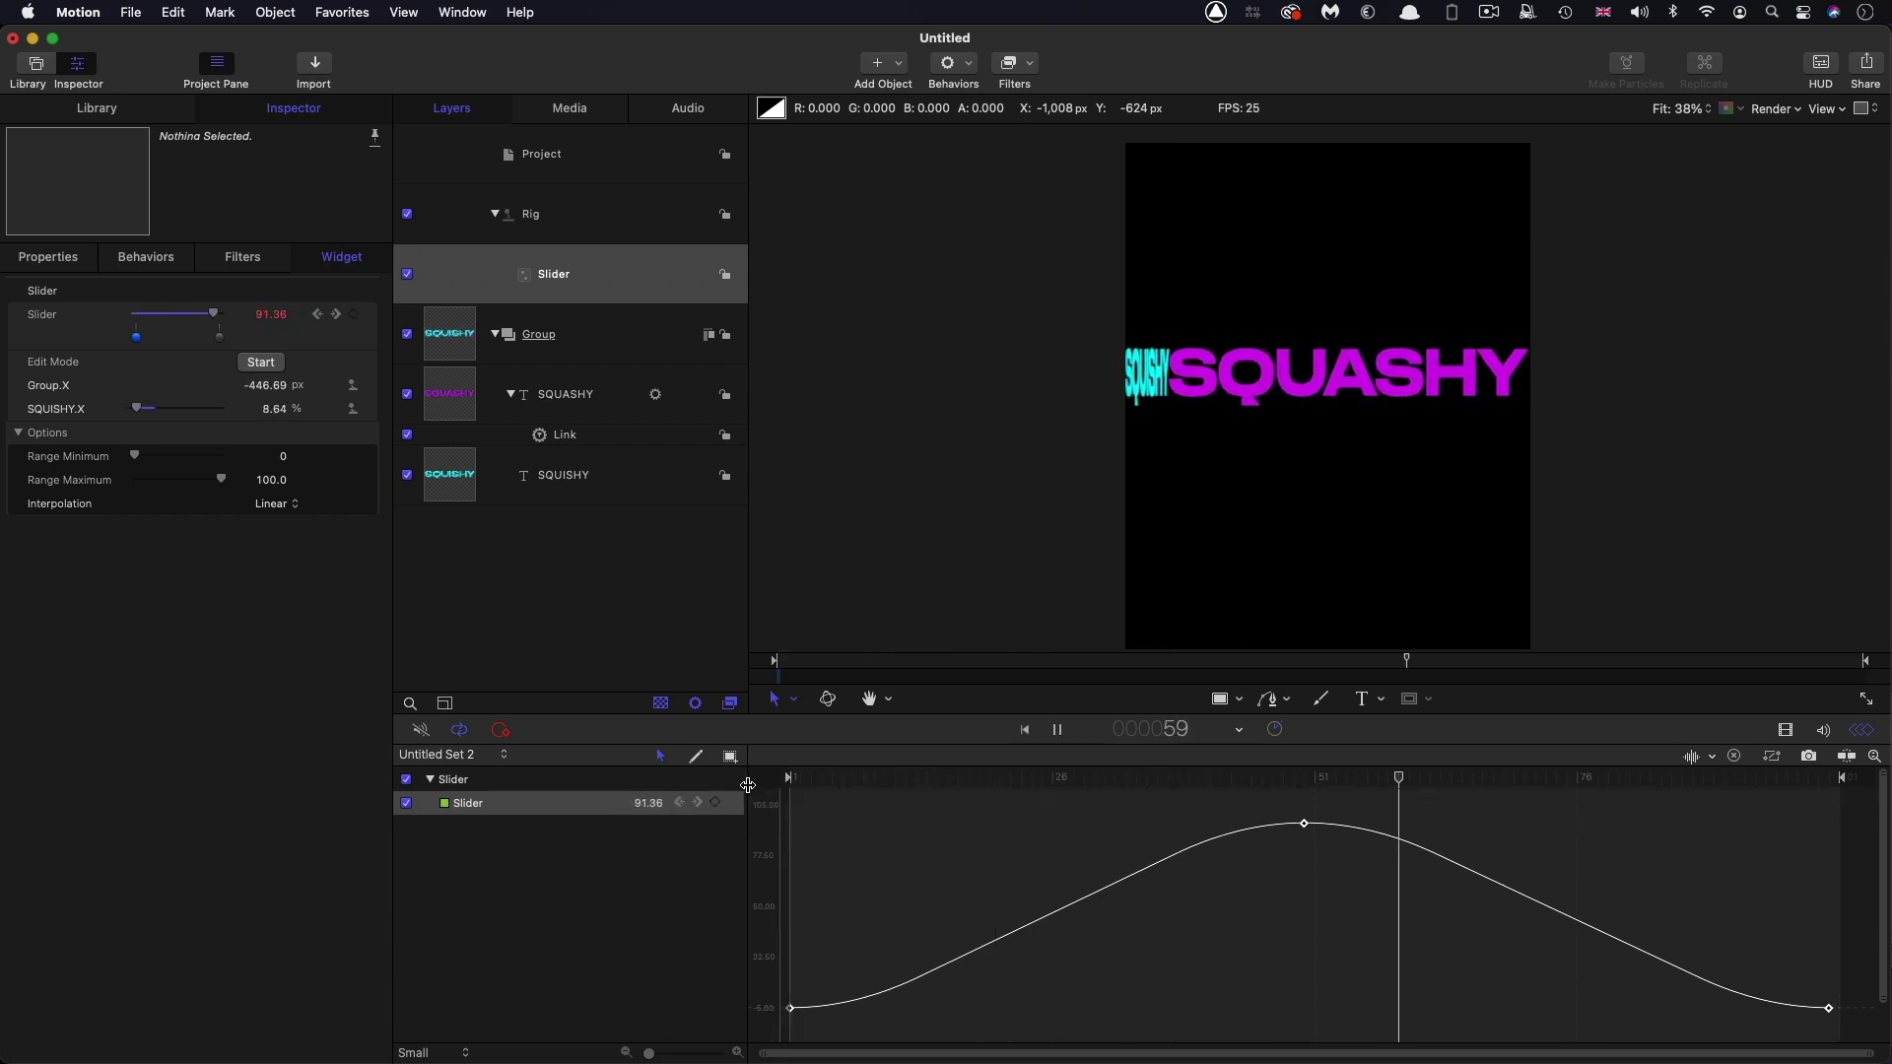
key("super+7")
key("space")
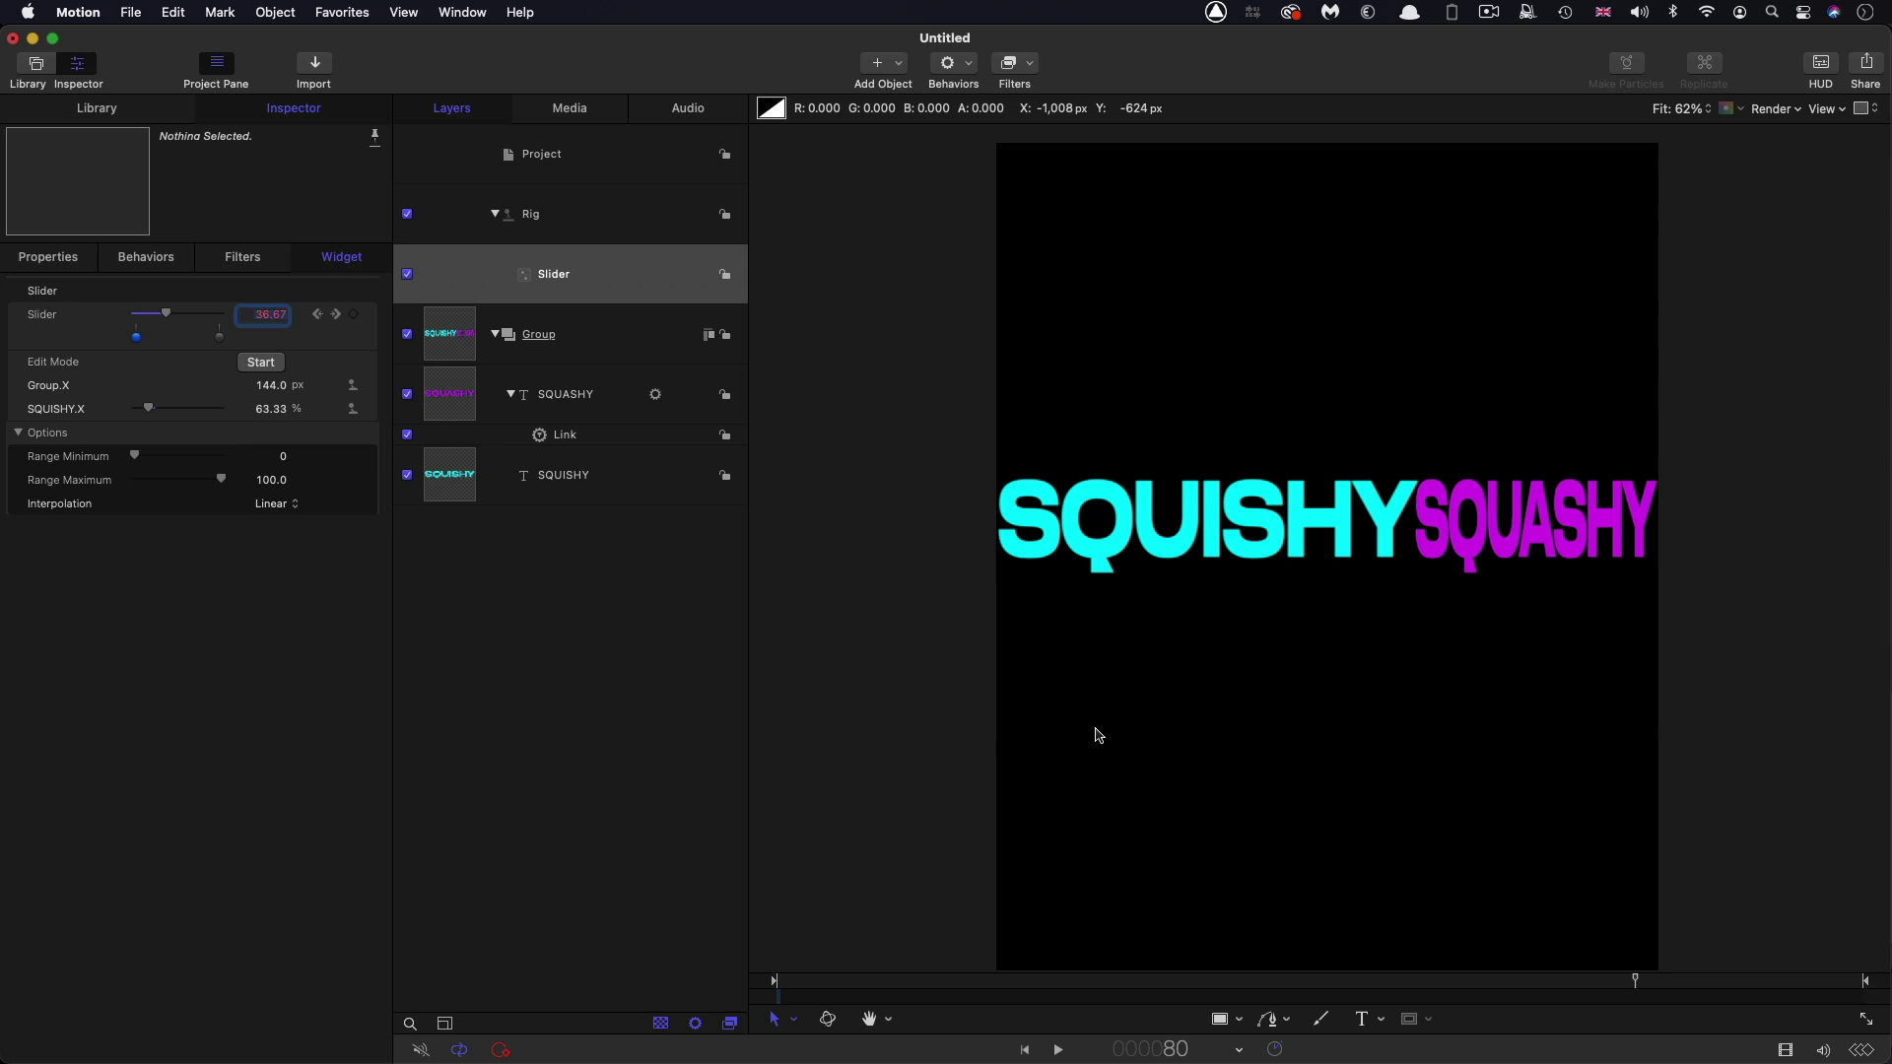
Wrap the text Group layer in a new parent Group 1
left_click(460, 328)
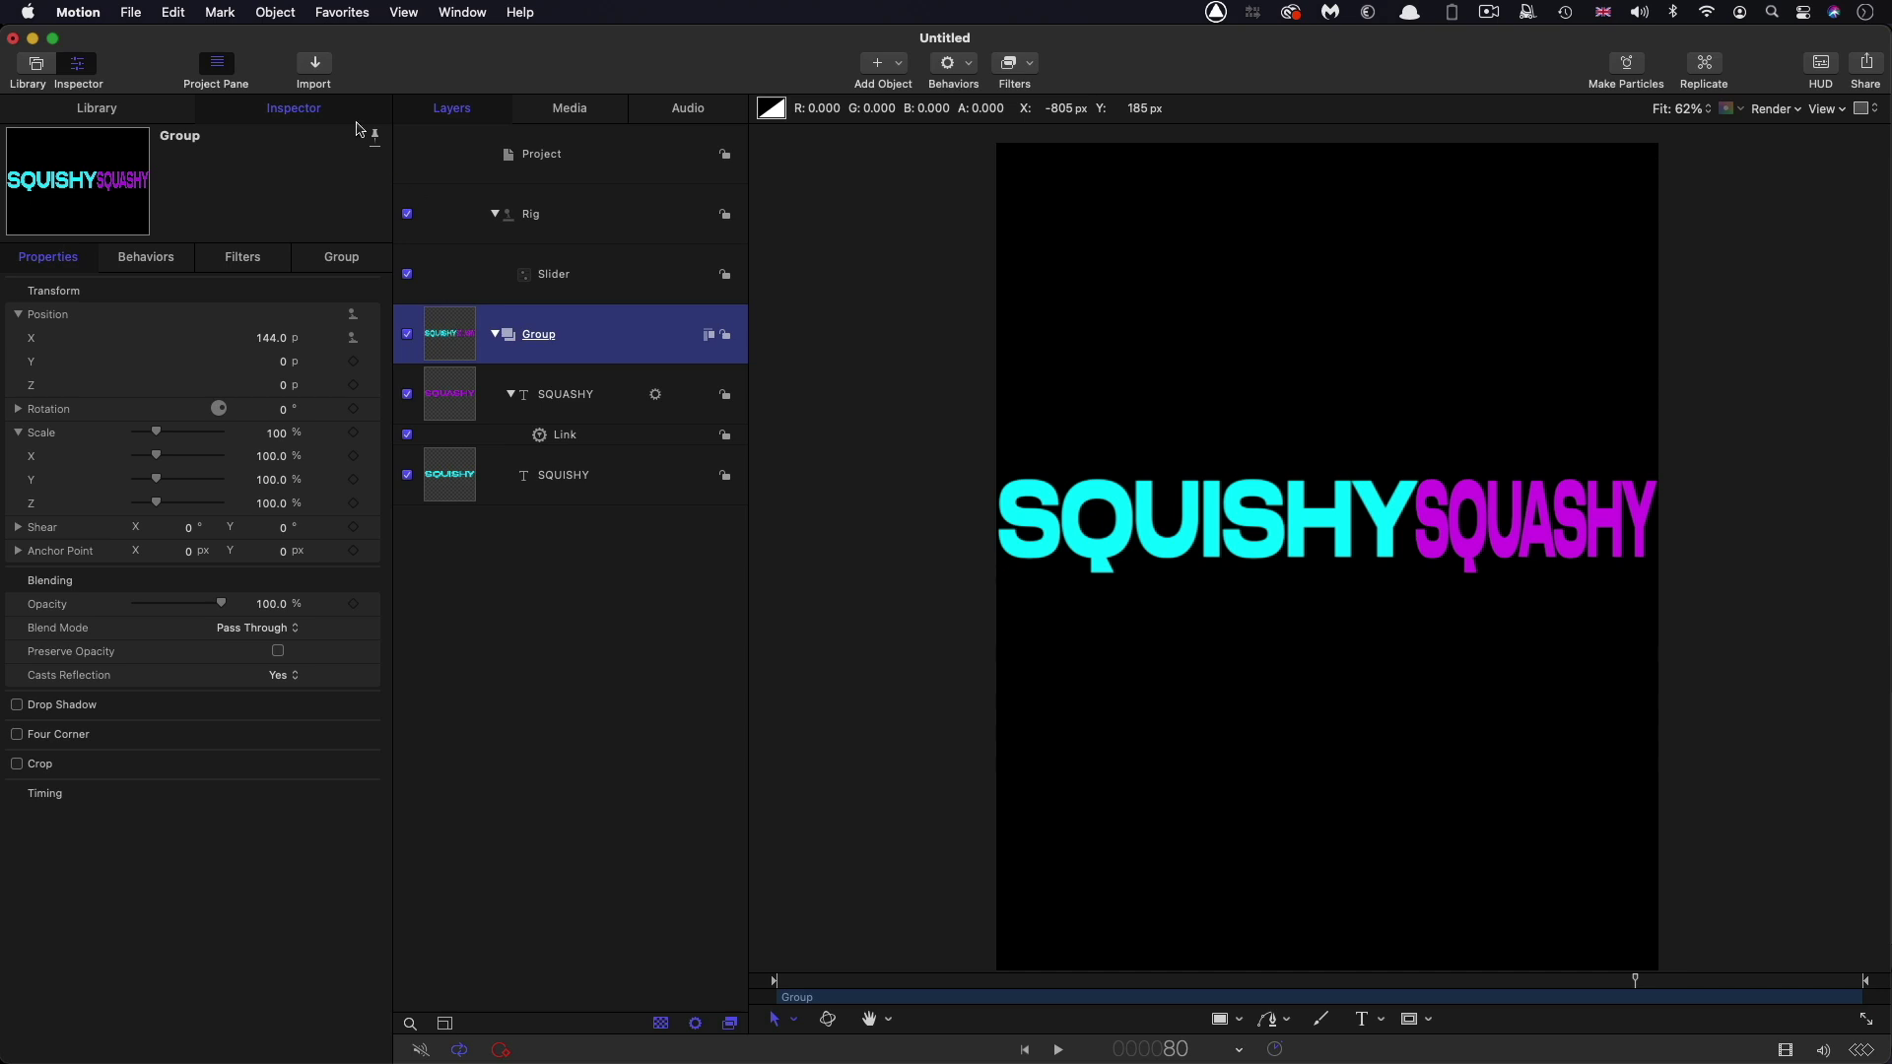
left_click(275, 12)
left_click(275, 342)
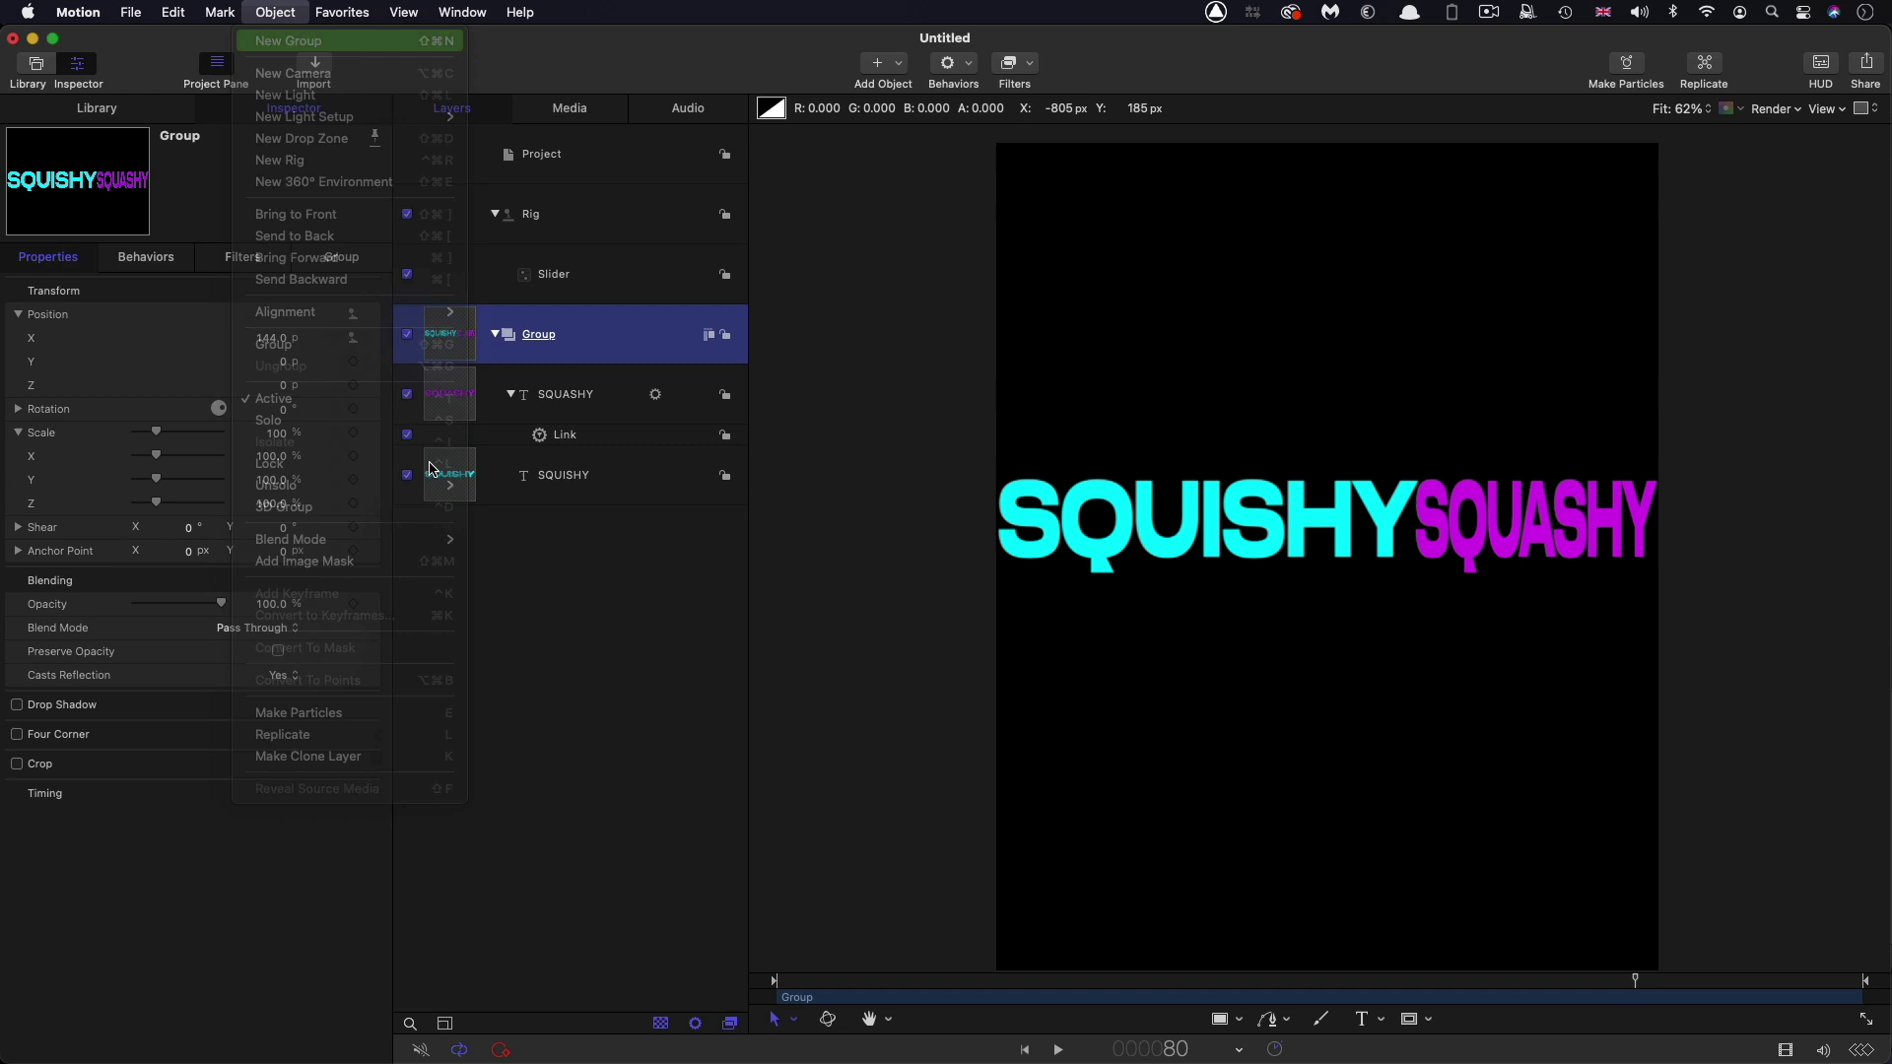
left_click(618, 329)
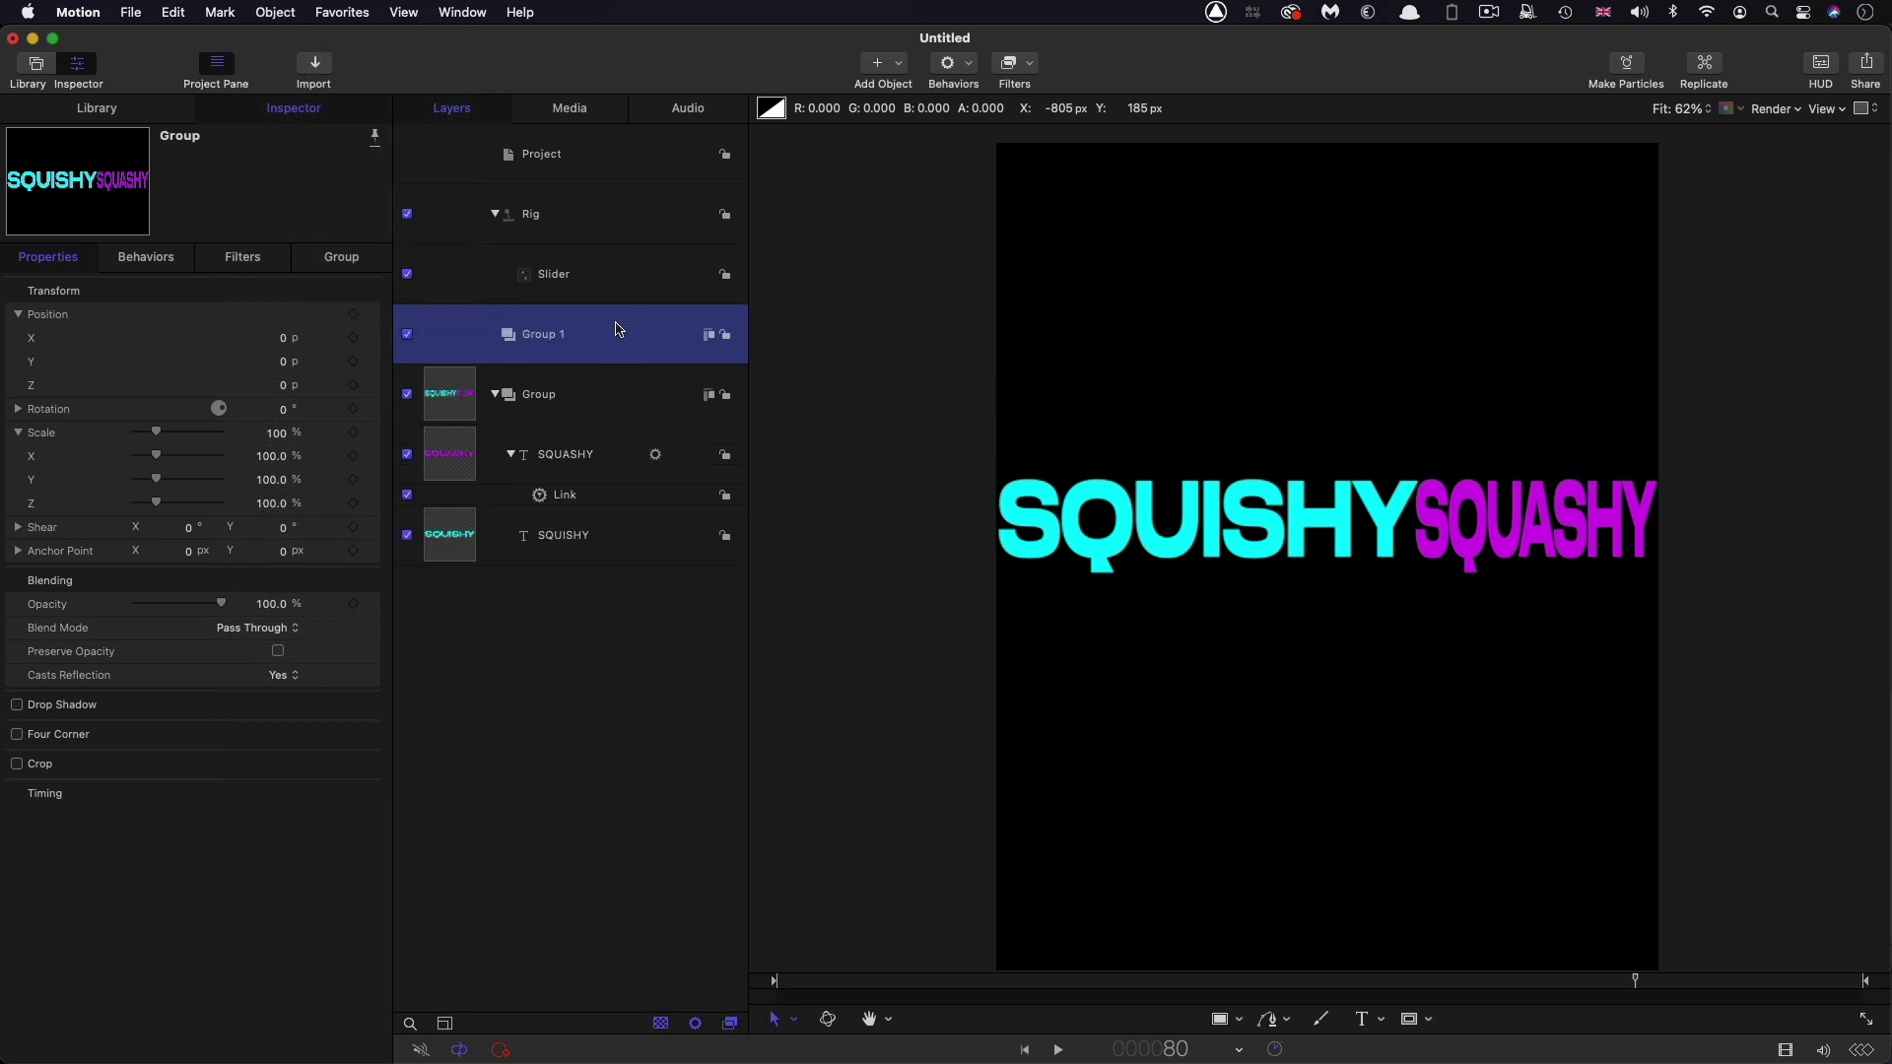
Make a clone layer of Group 1 in Group 2, then hide and collapse the original
left_click(443, 416)
left_click(497, 350)
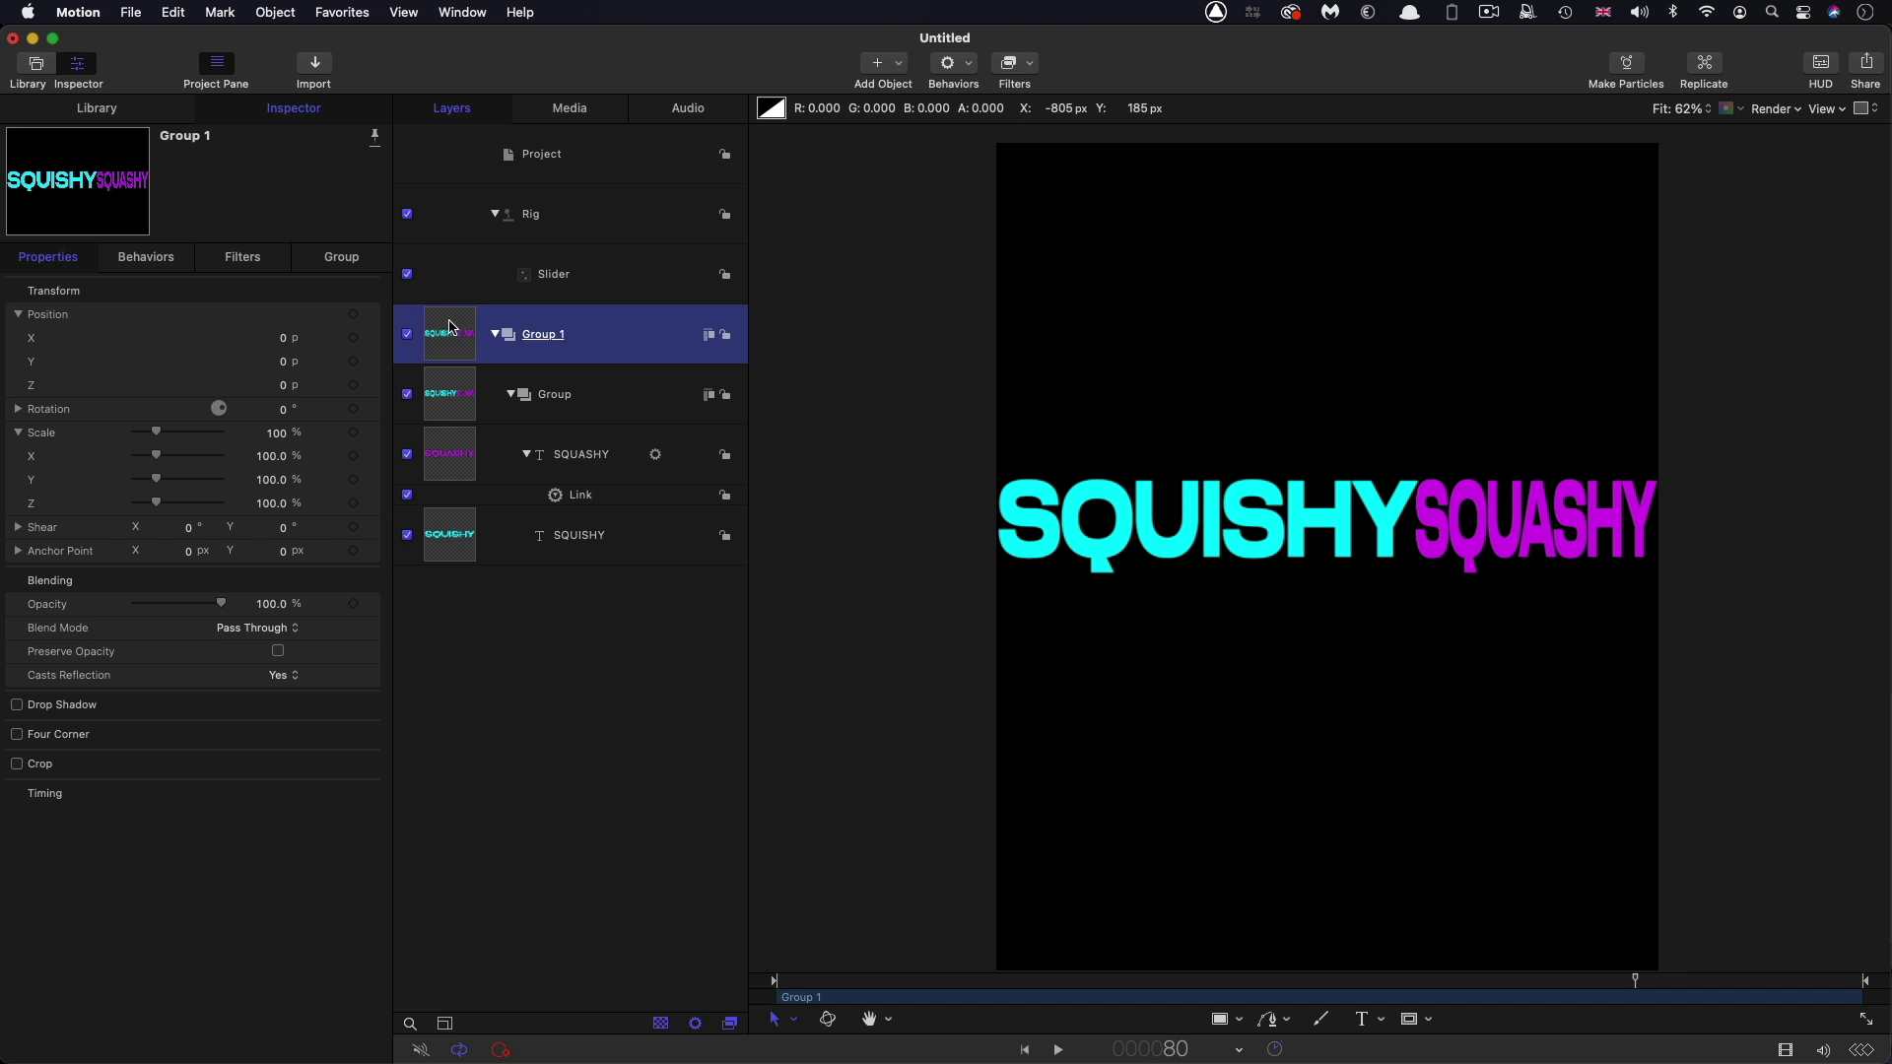
right_click(451, 327)
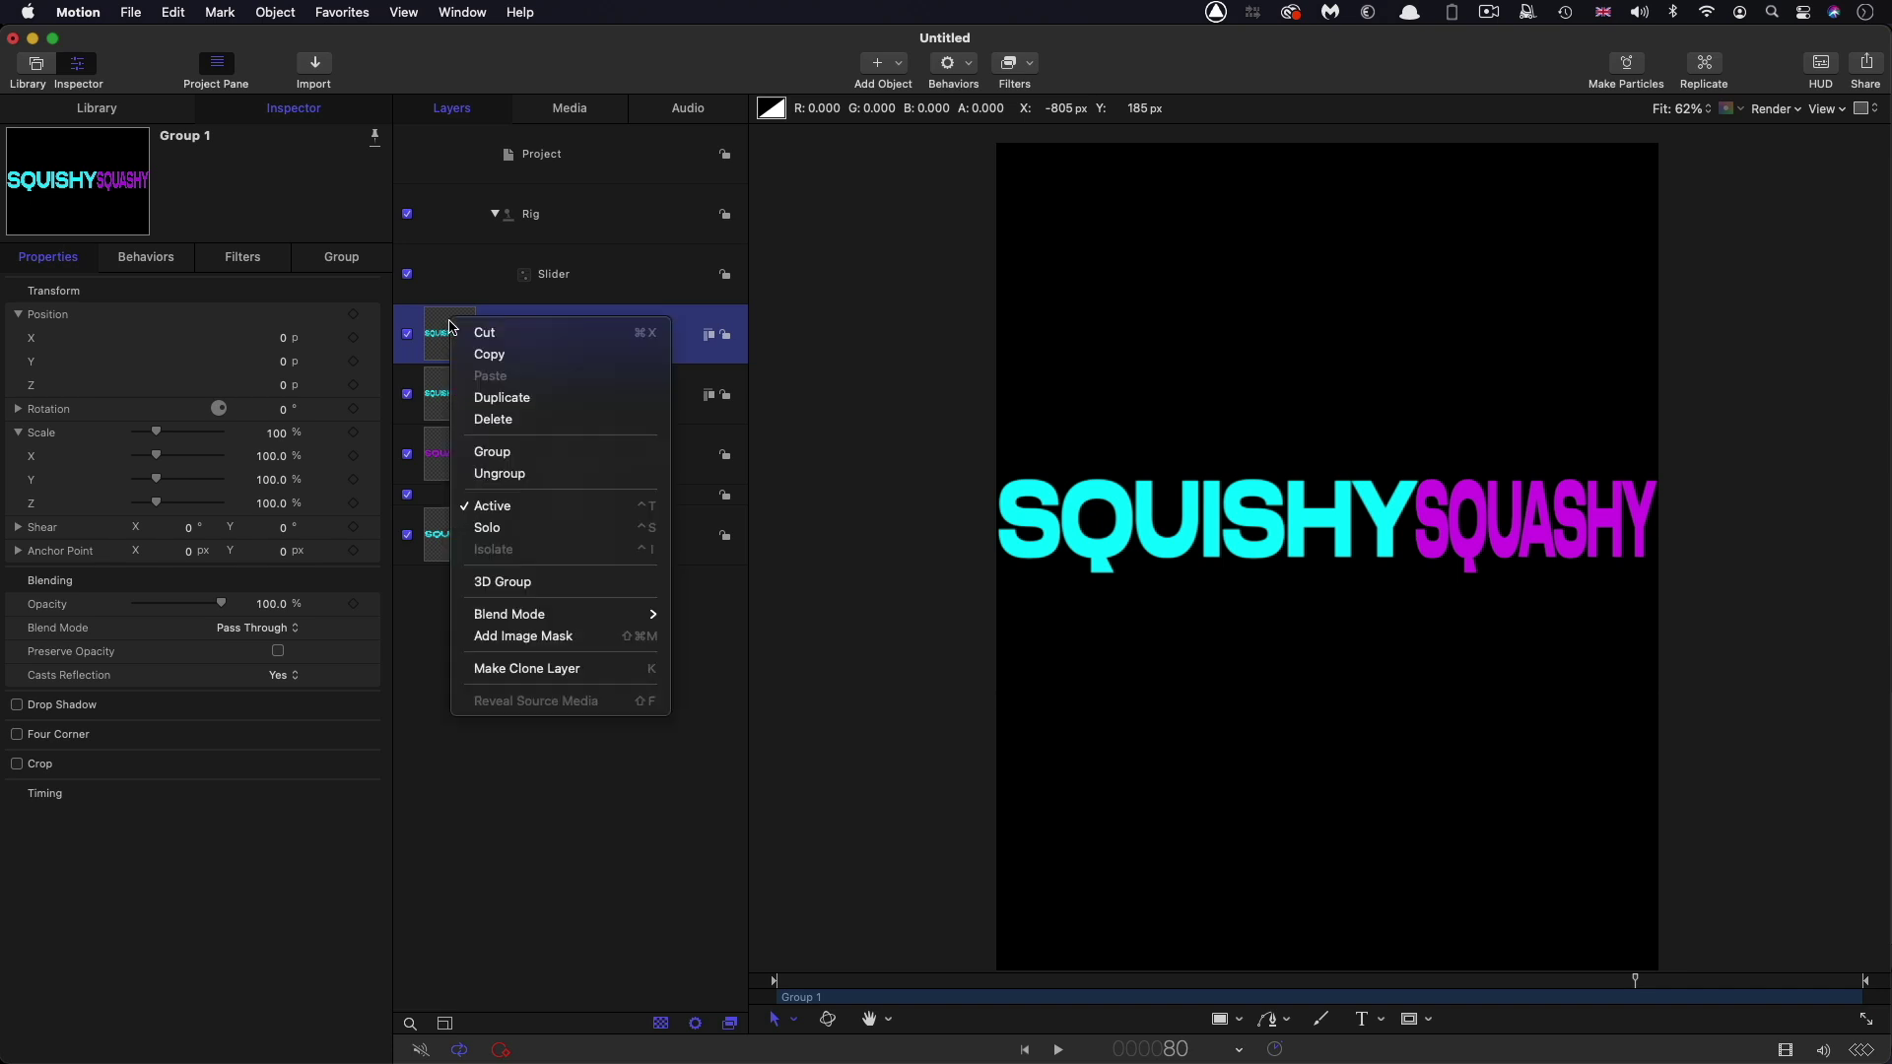
left_click(521, 667)
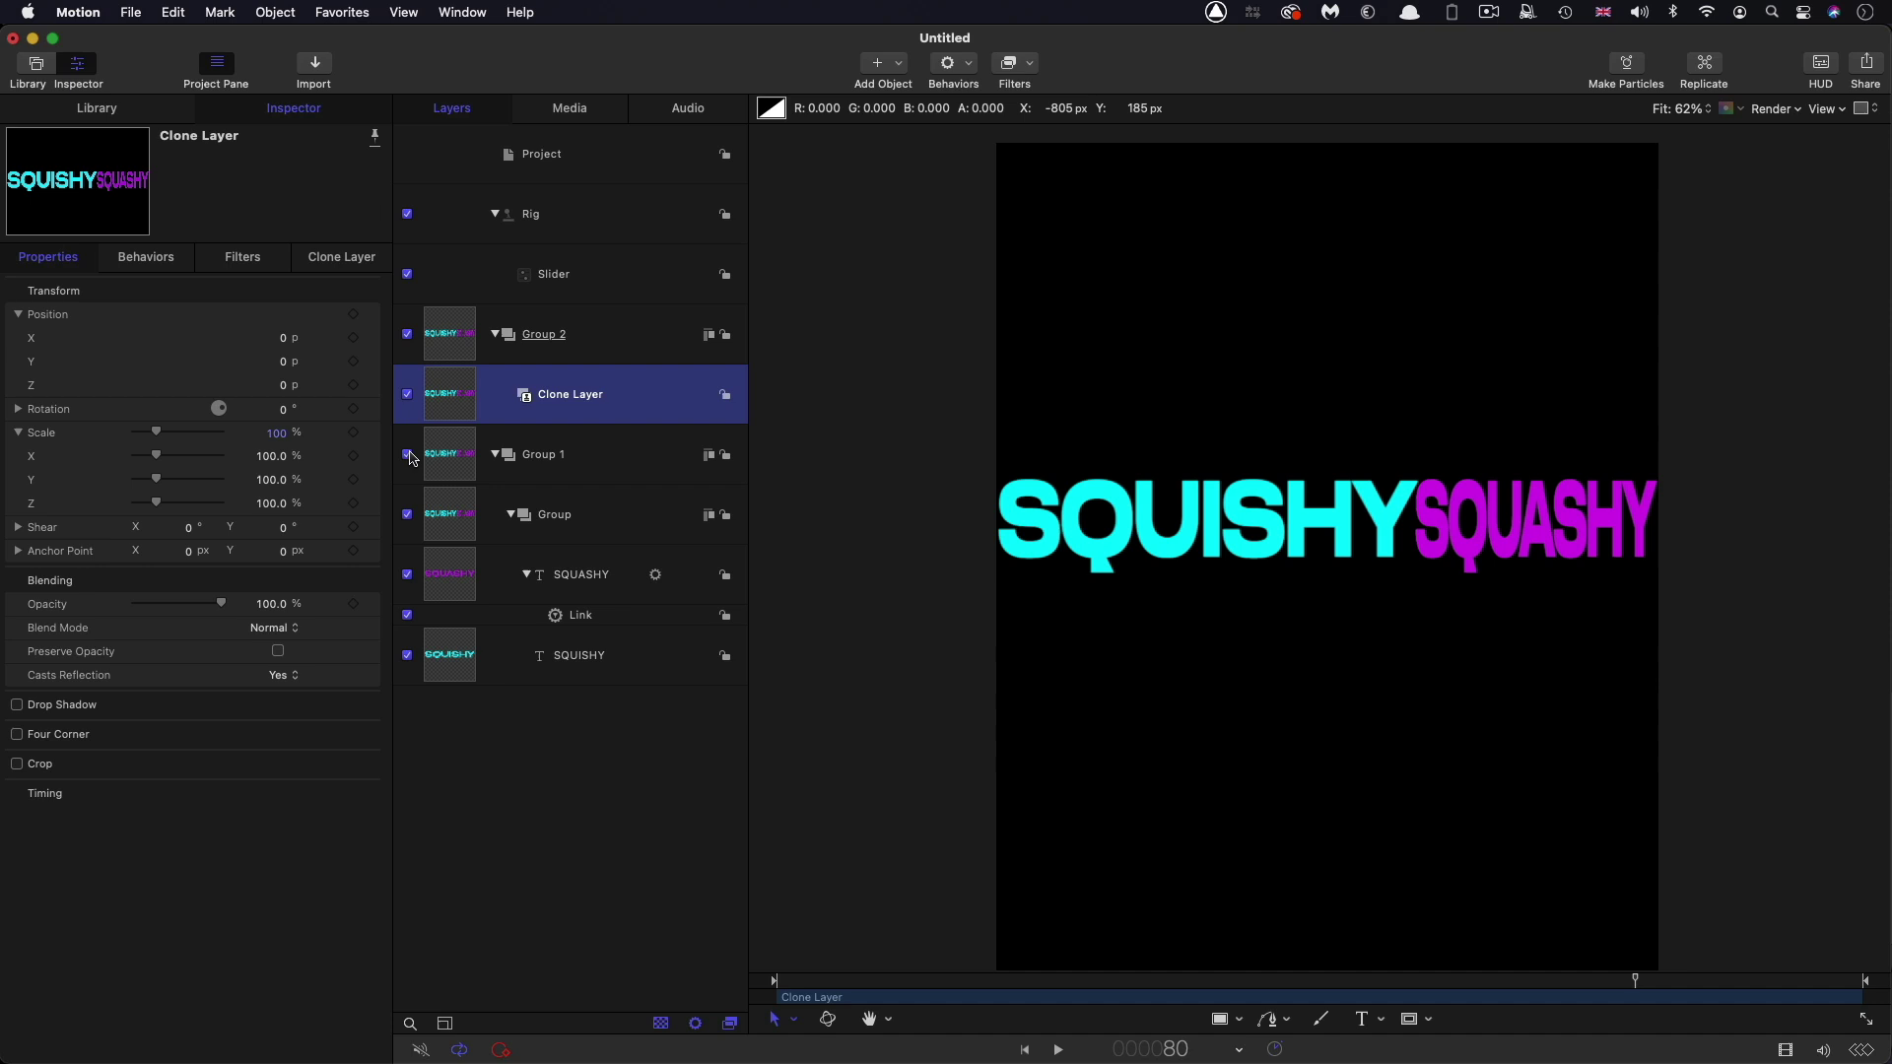
left_click(408, 455)
left_click(496, 455)
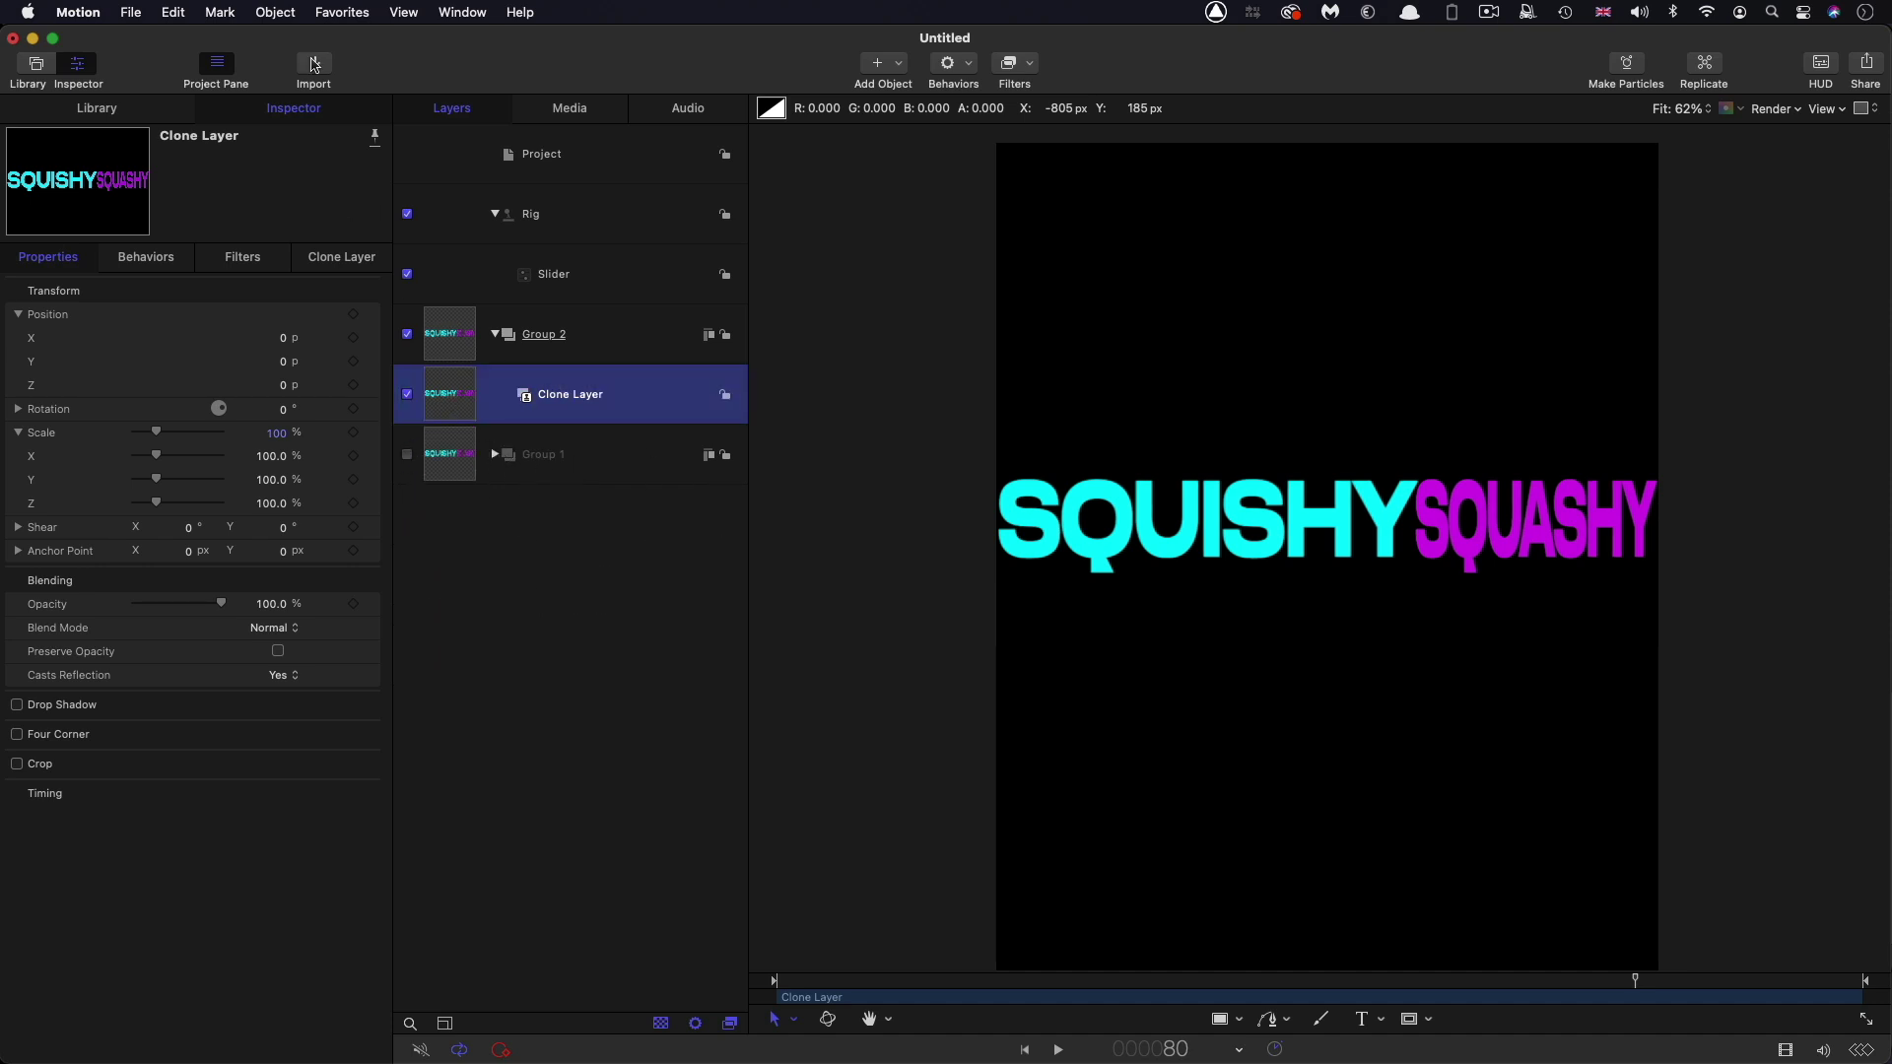
Replicate the clone layer and set the replicator to a single column
left_click(273, 10)
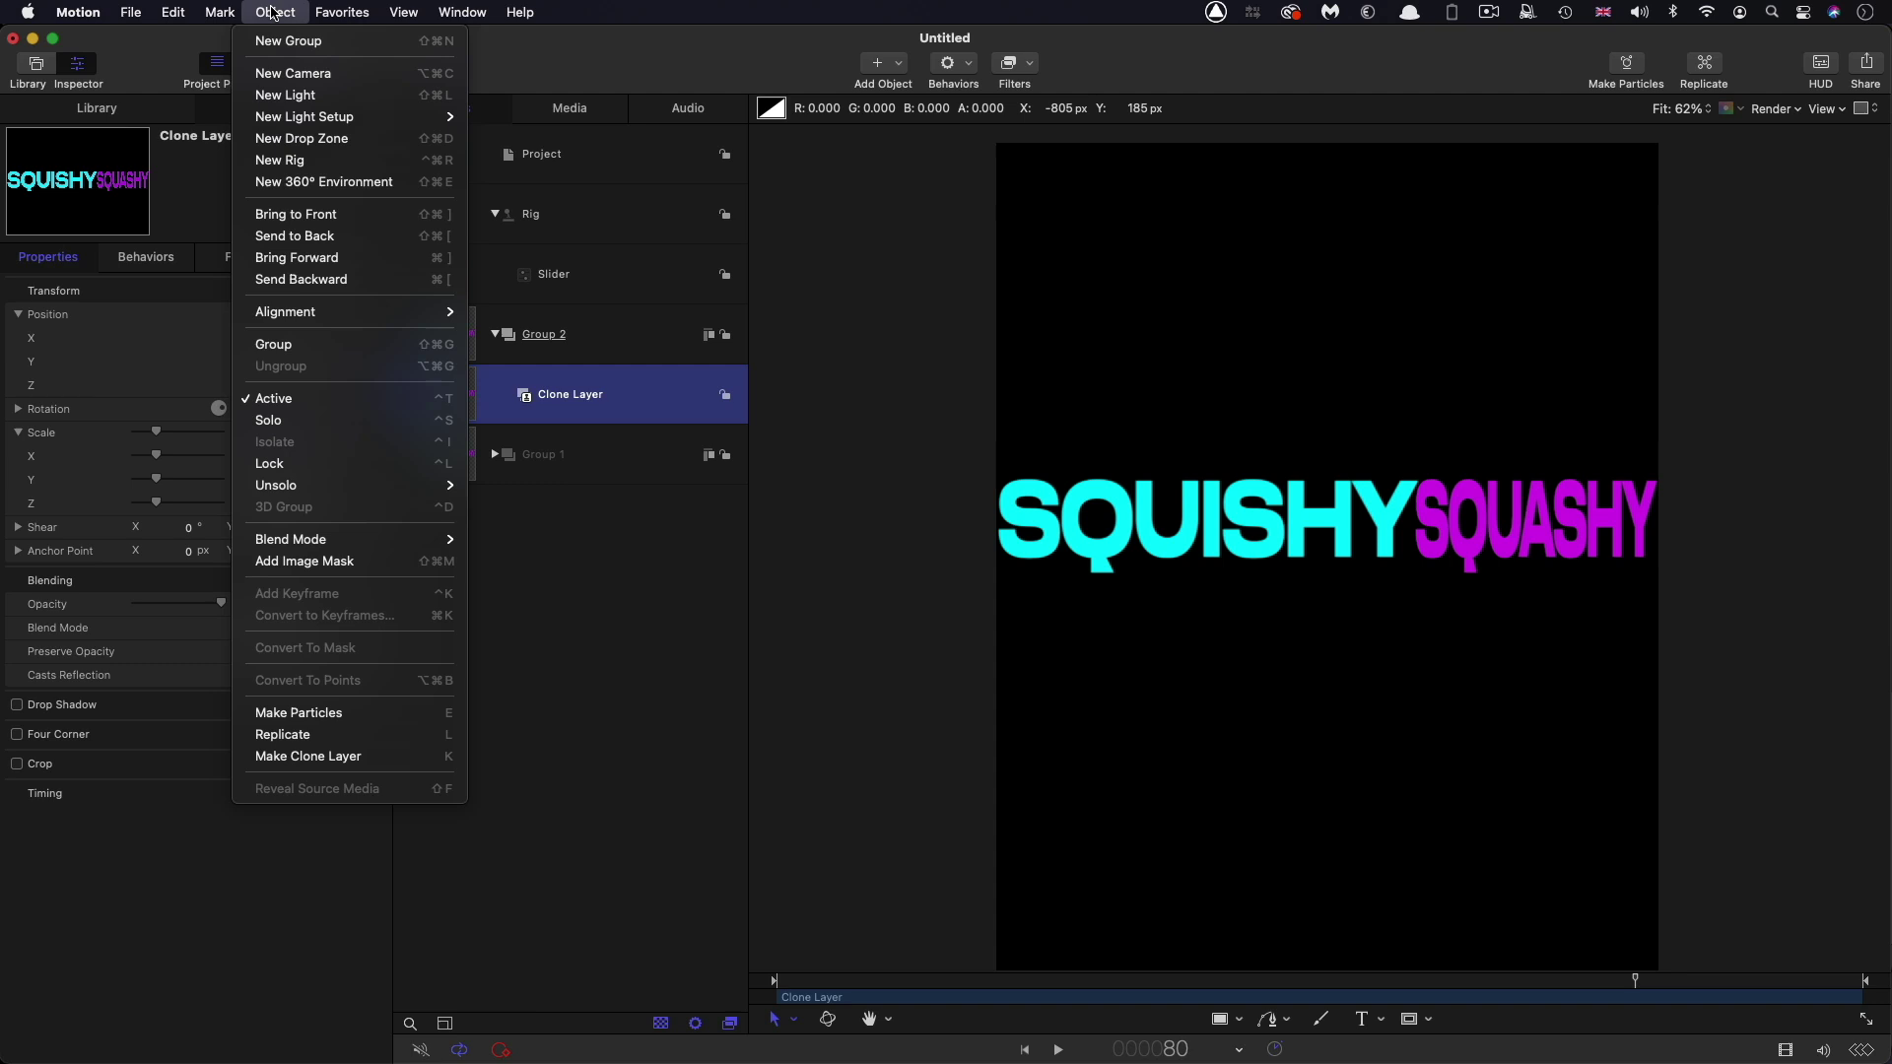
key("Up")
key("Up")
key("Return")
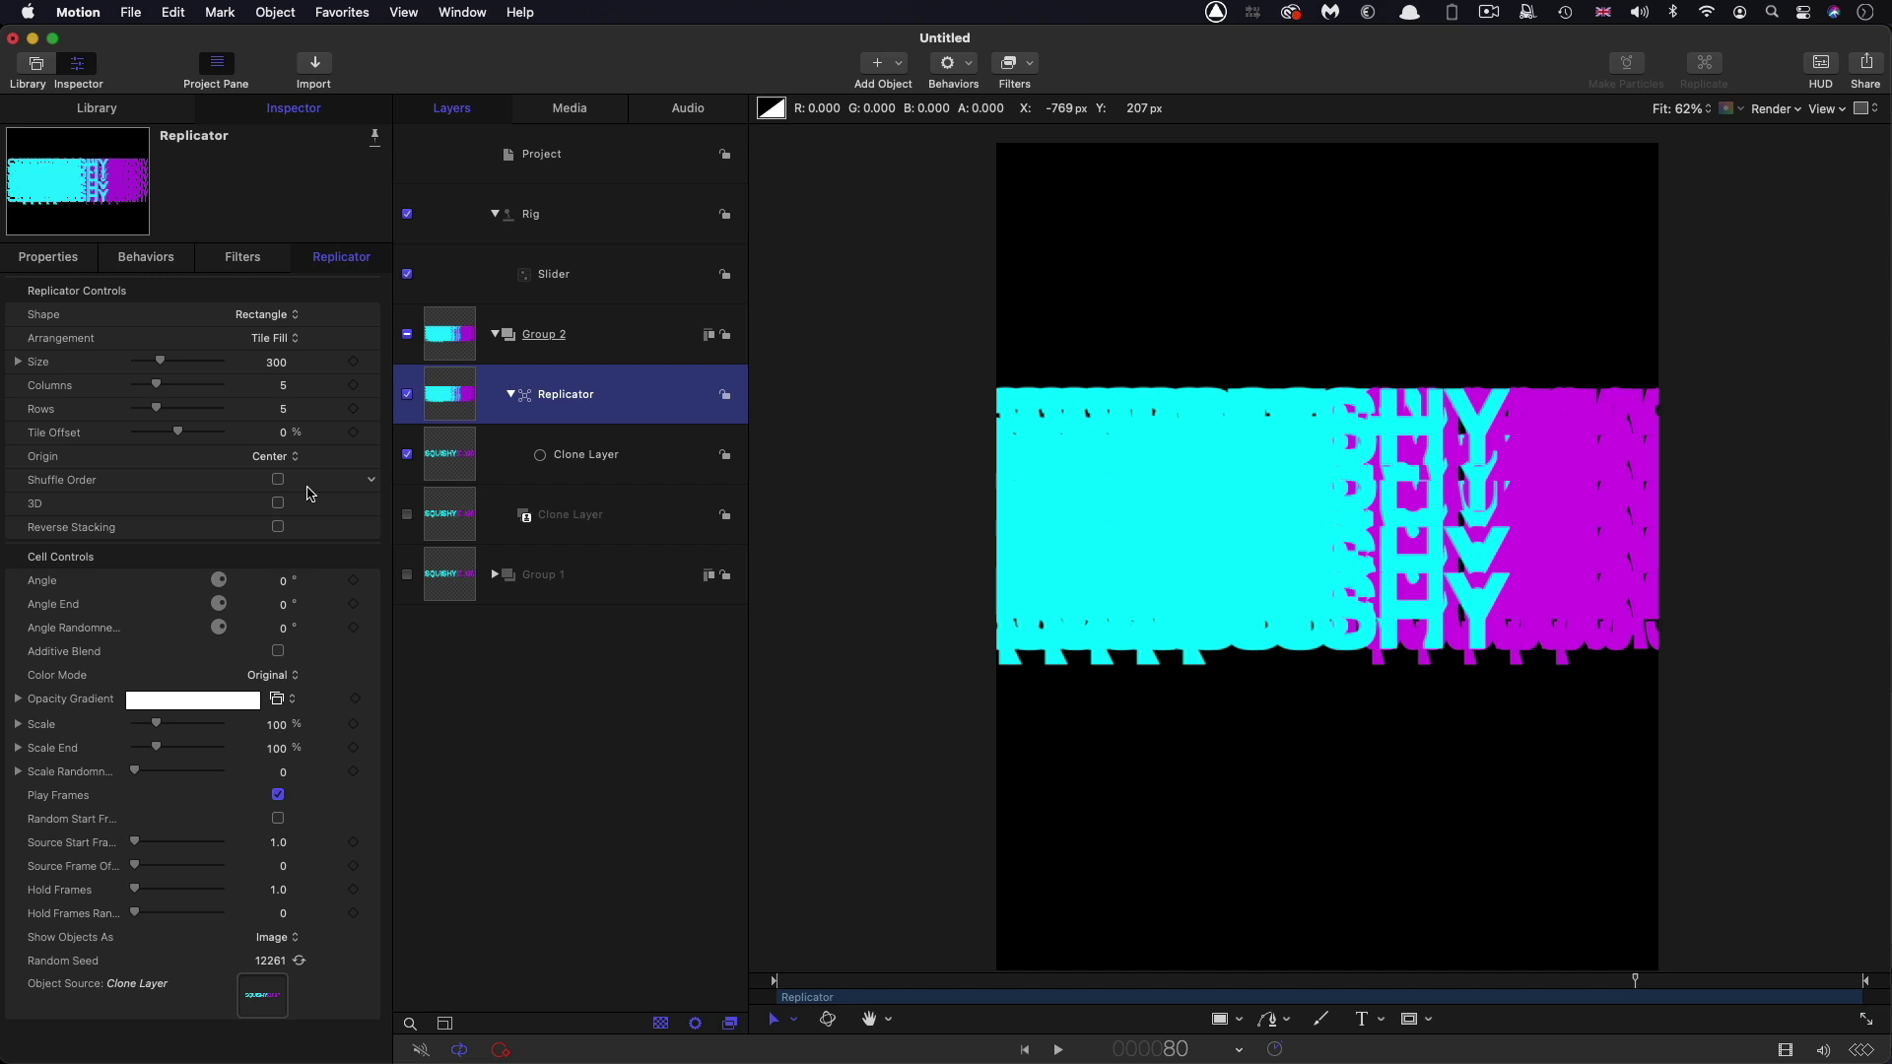
left_click(283, 386)
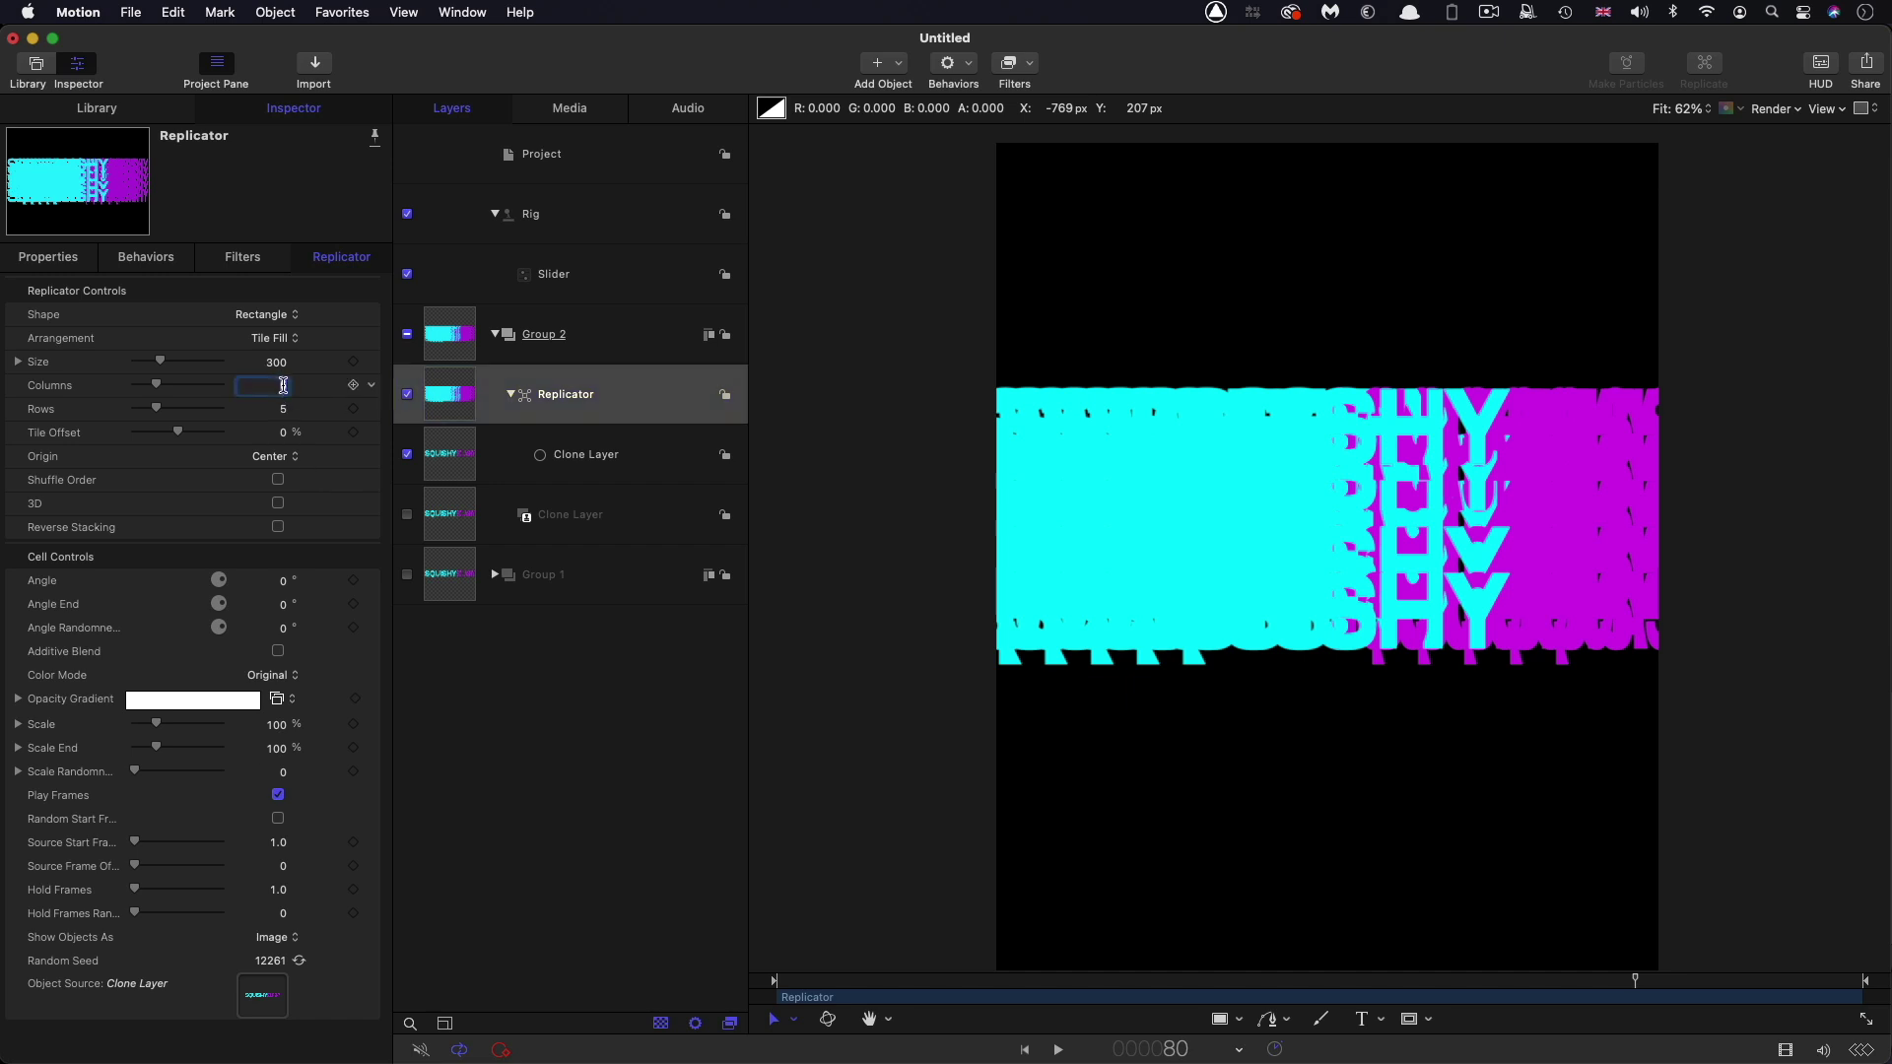
type("1")
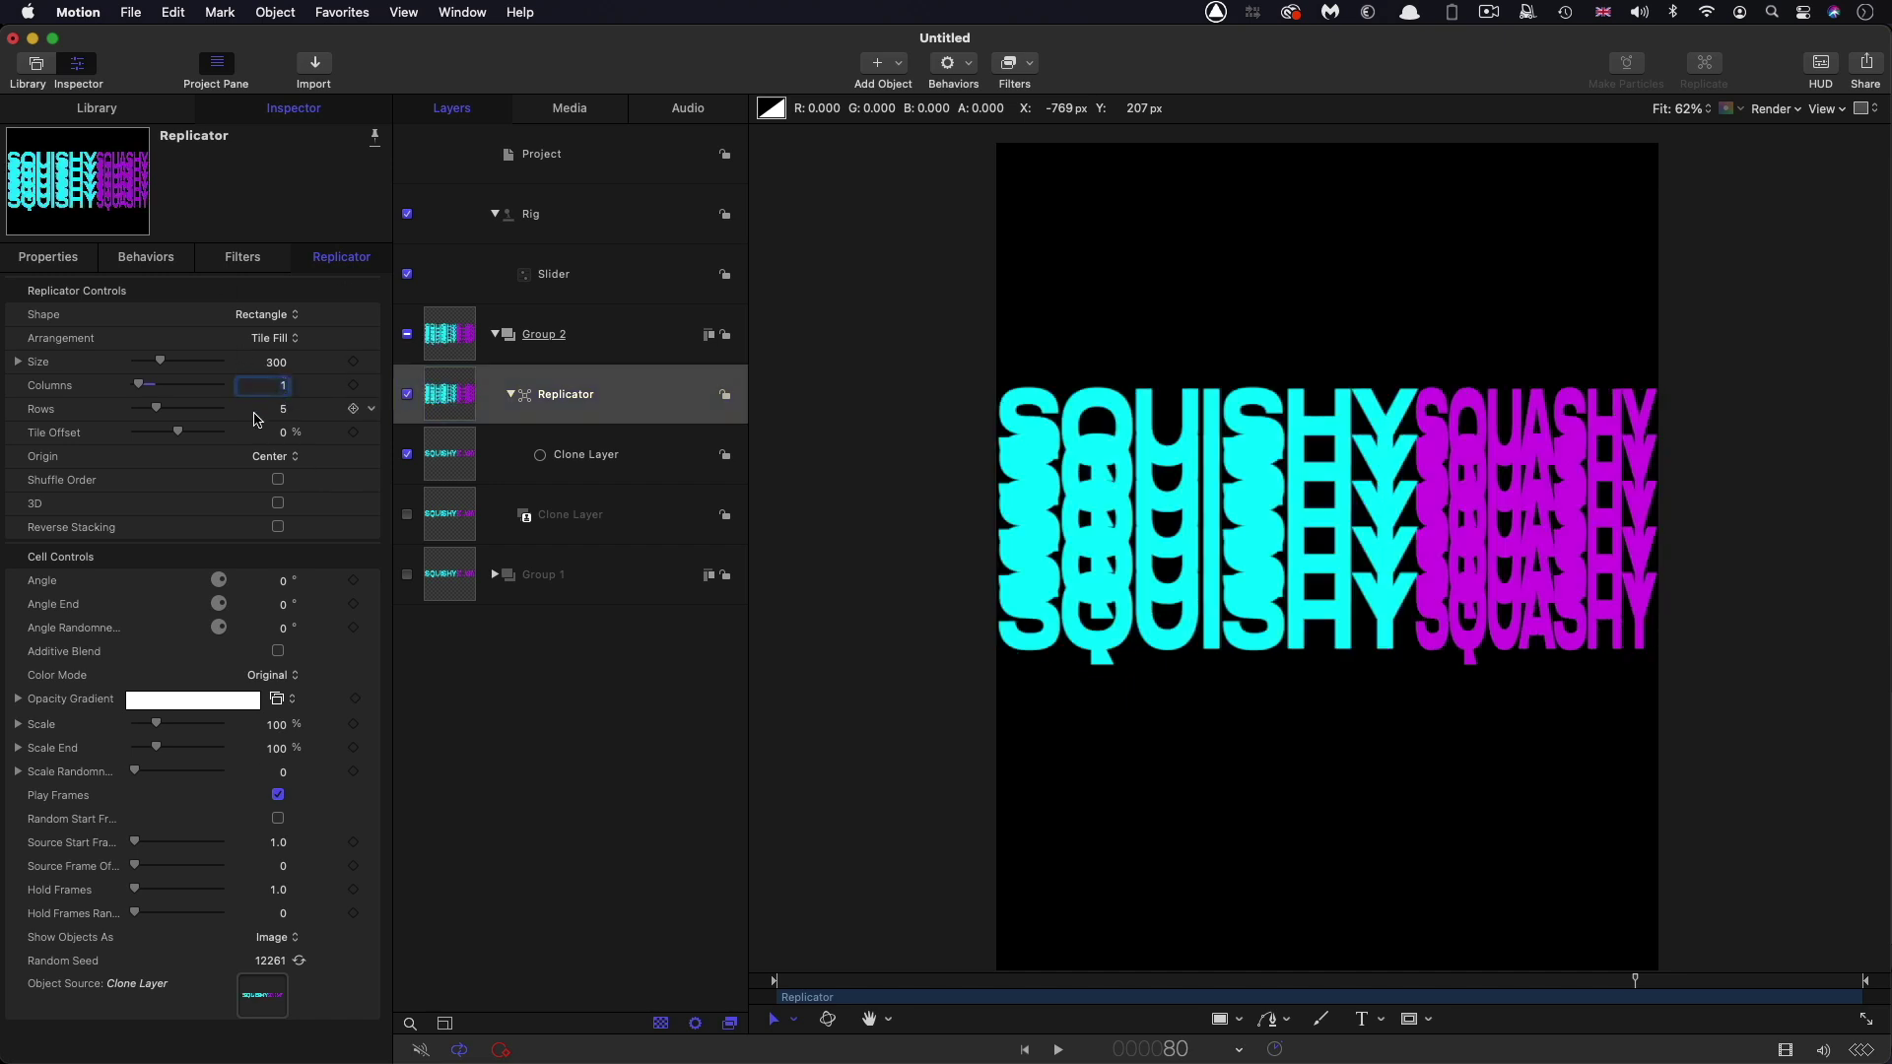
Set the replicator's size to 1200 so the rows spread farther apart
left_click_drag(276, 363, 274, 360)
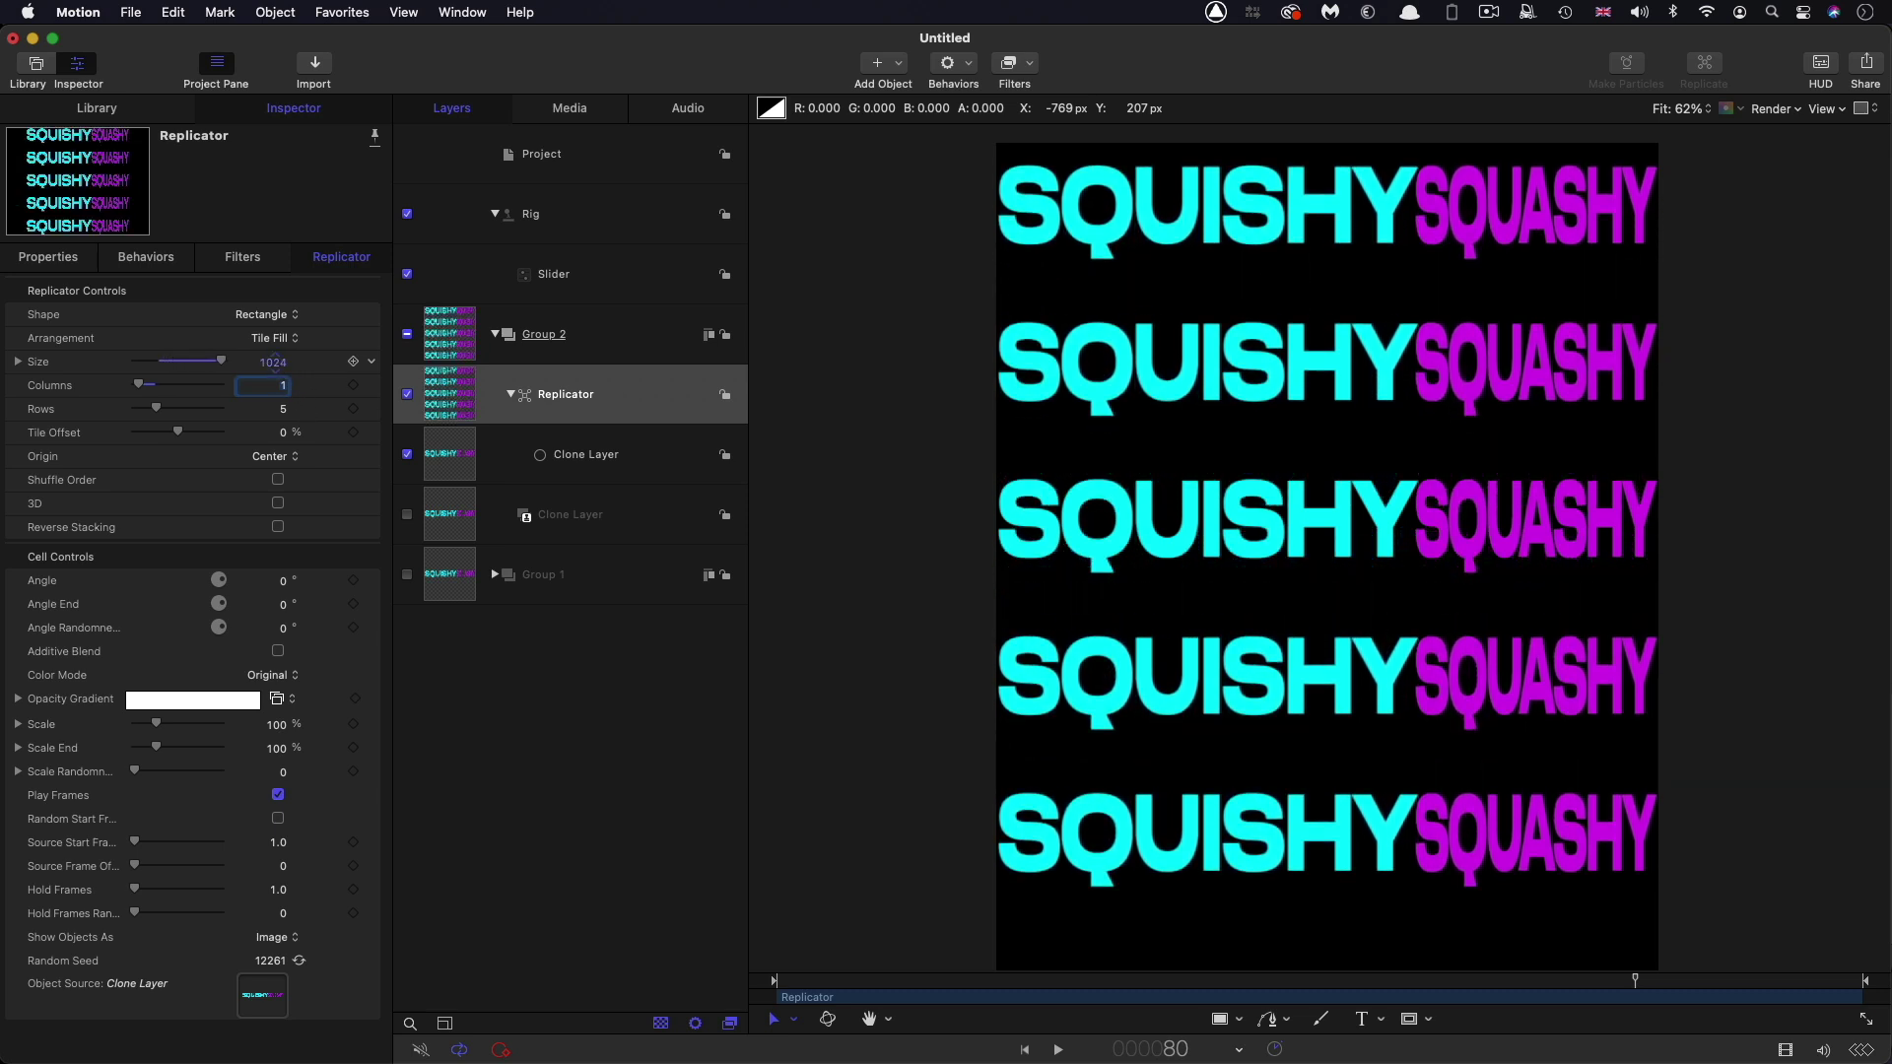
left_click(274, 362)
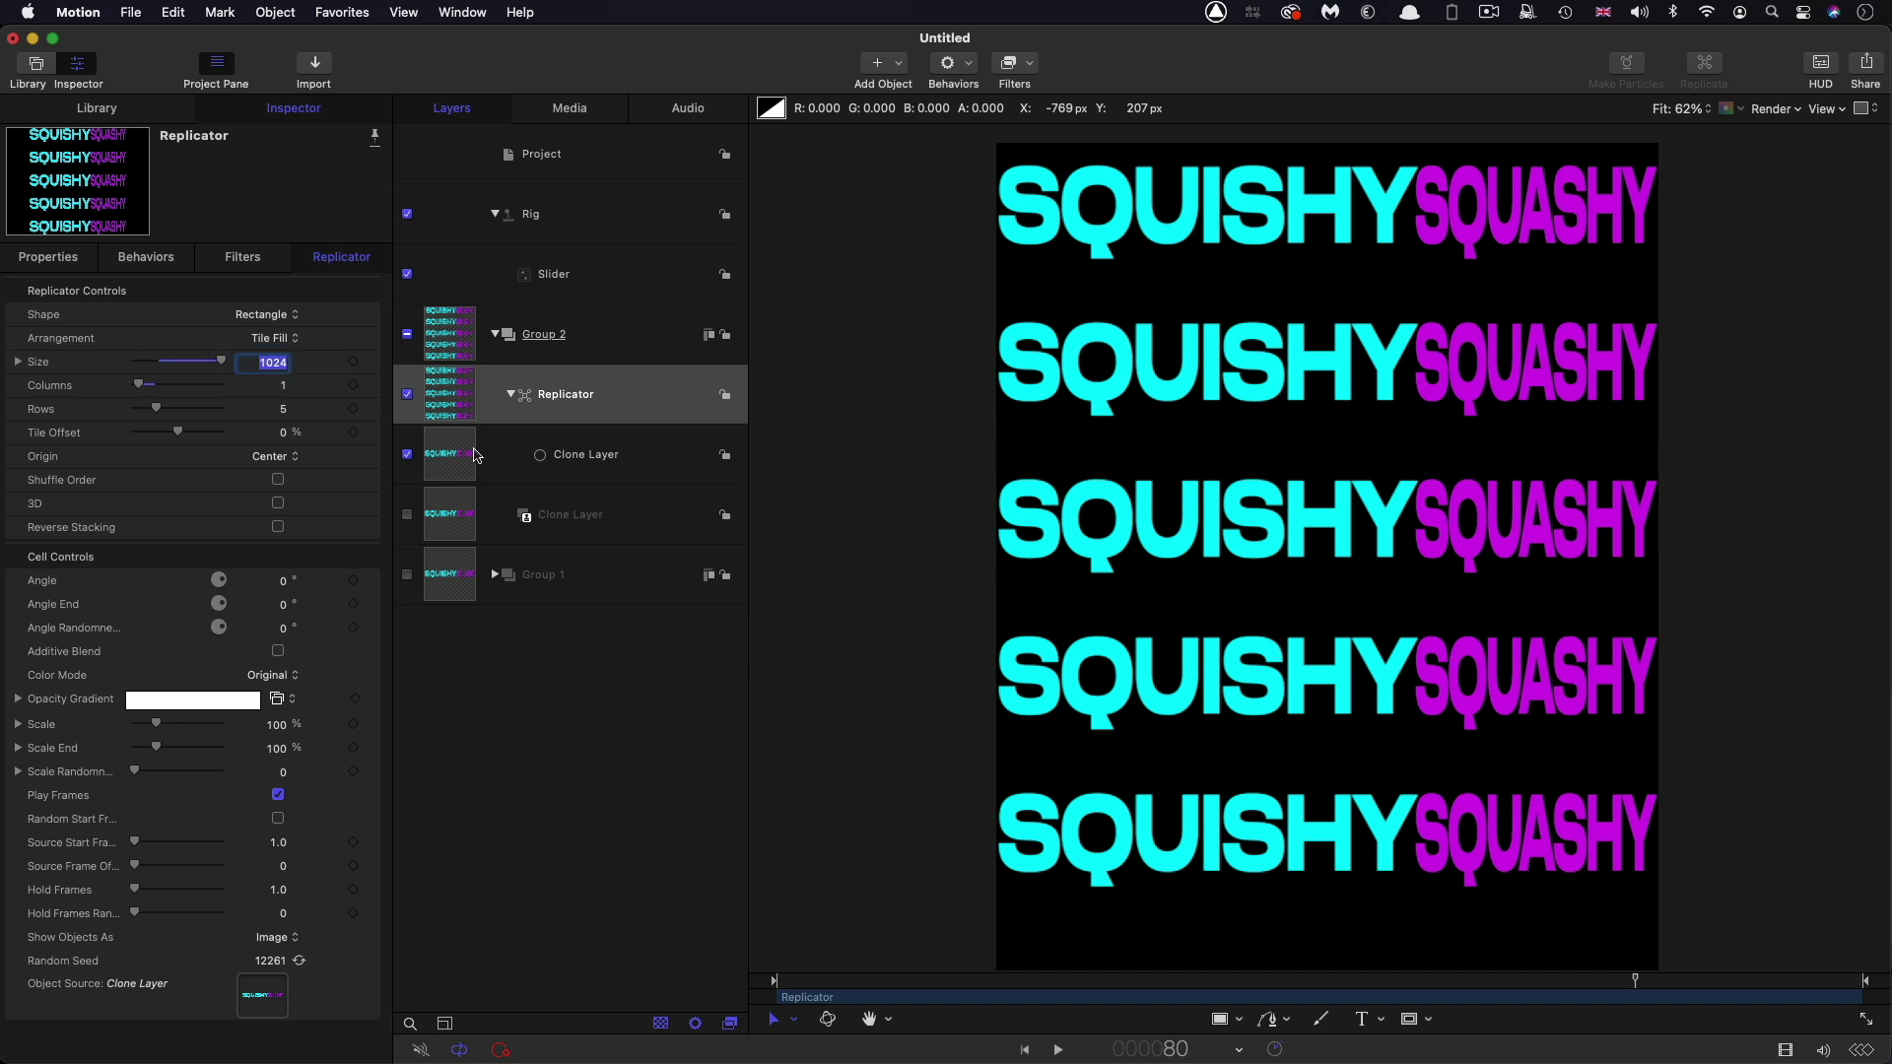
type("1200")
left_click(49, 256)
Lower the replicator by setting Position Y to -60
left_click(282, 360)
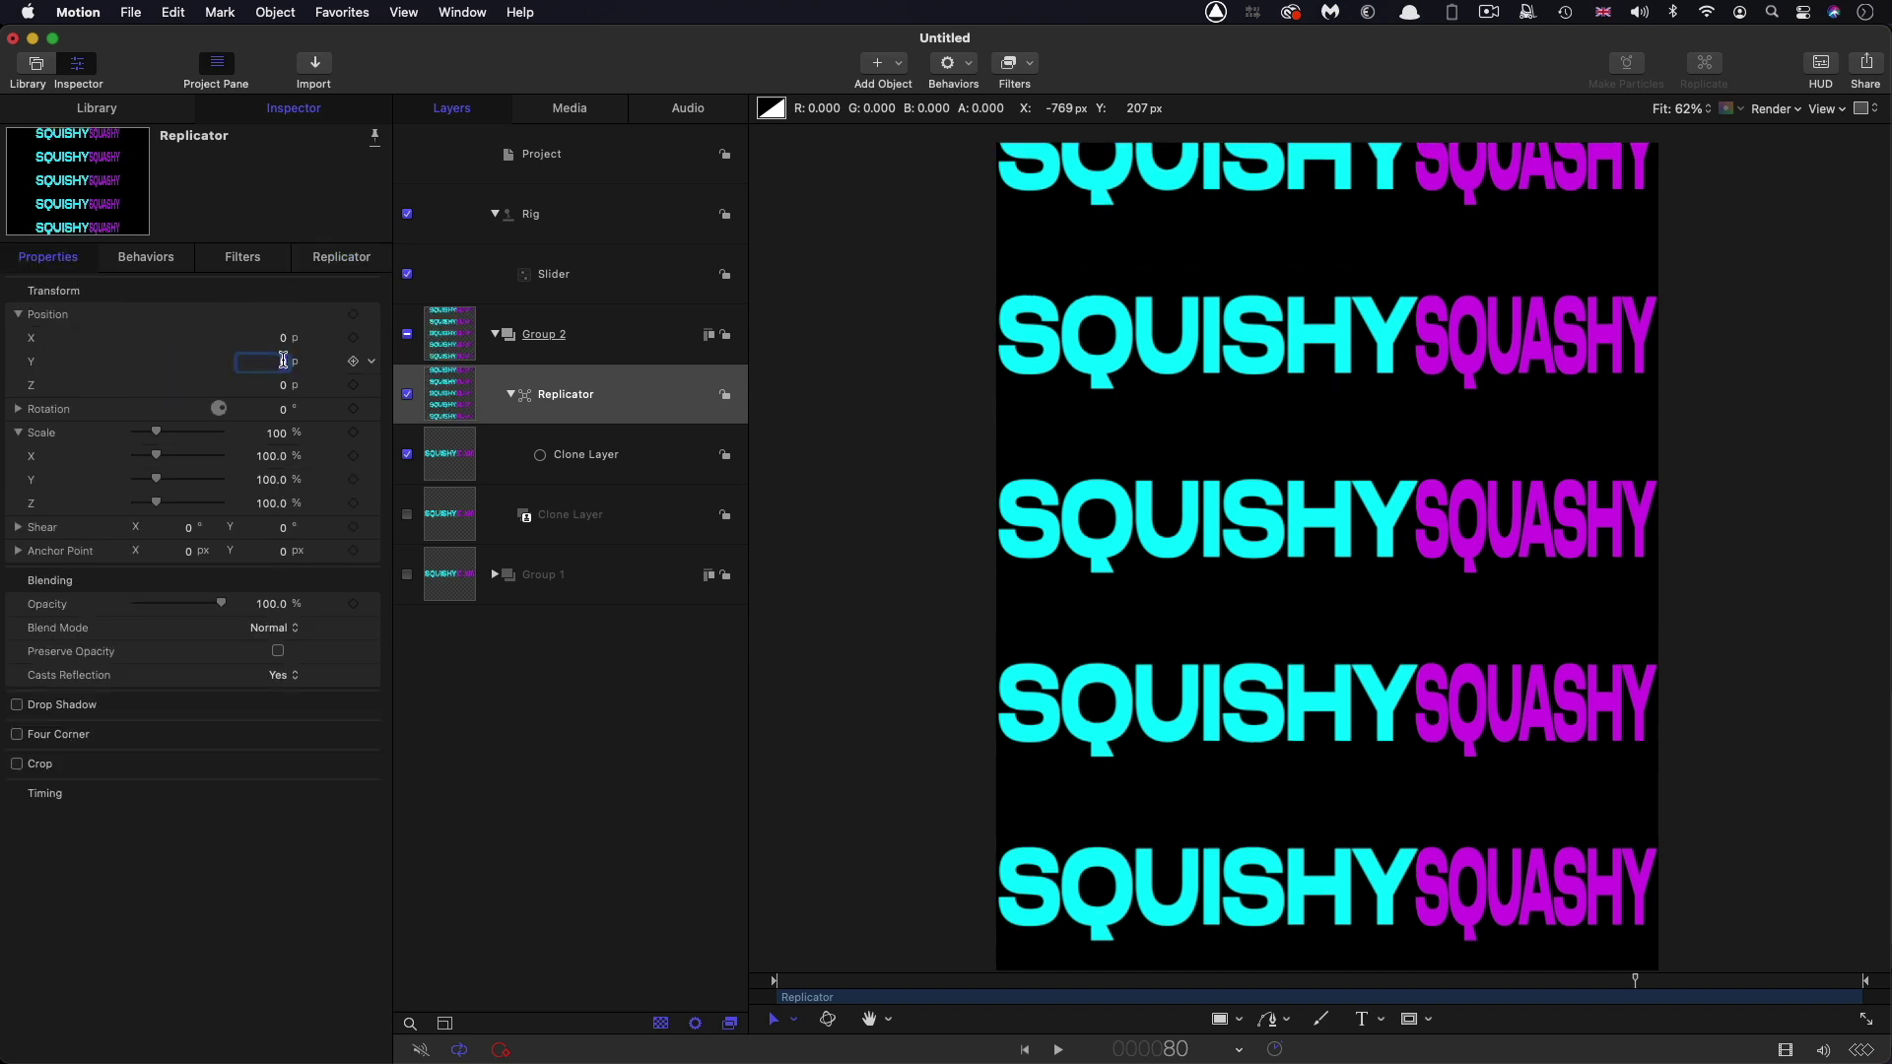
type("-60")
key("Return")
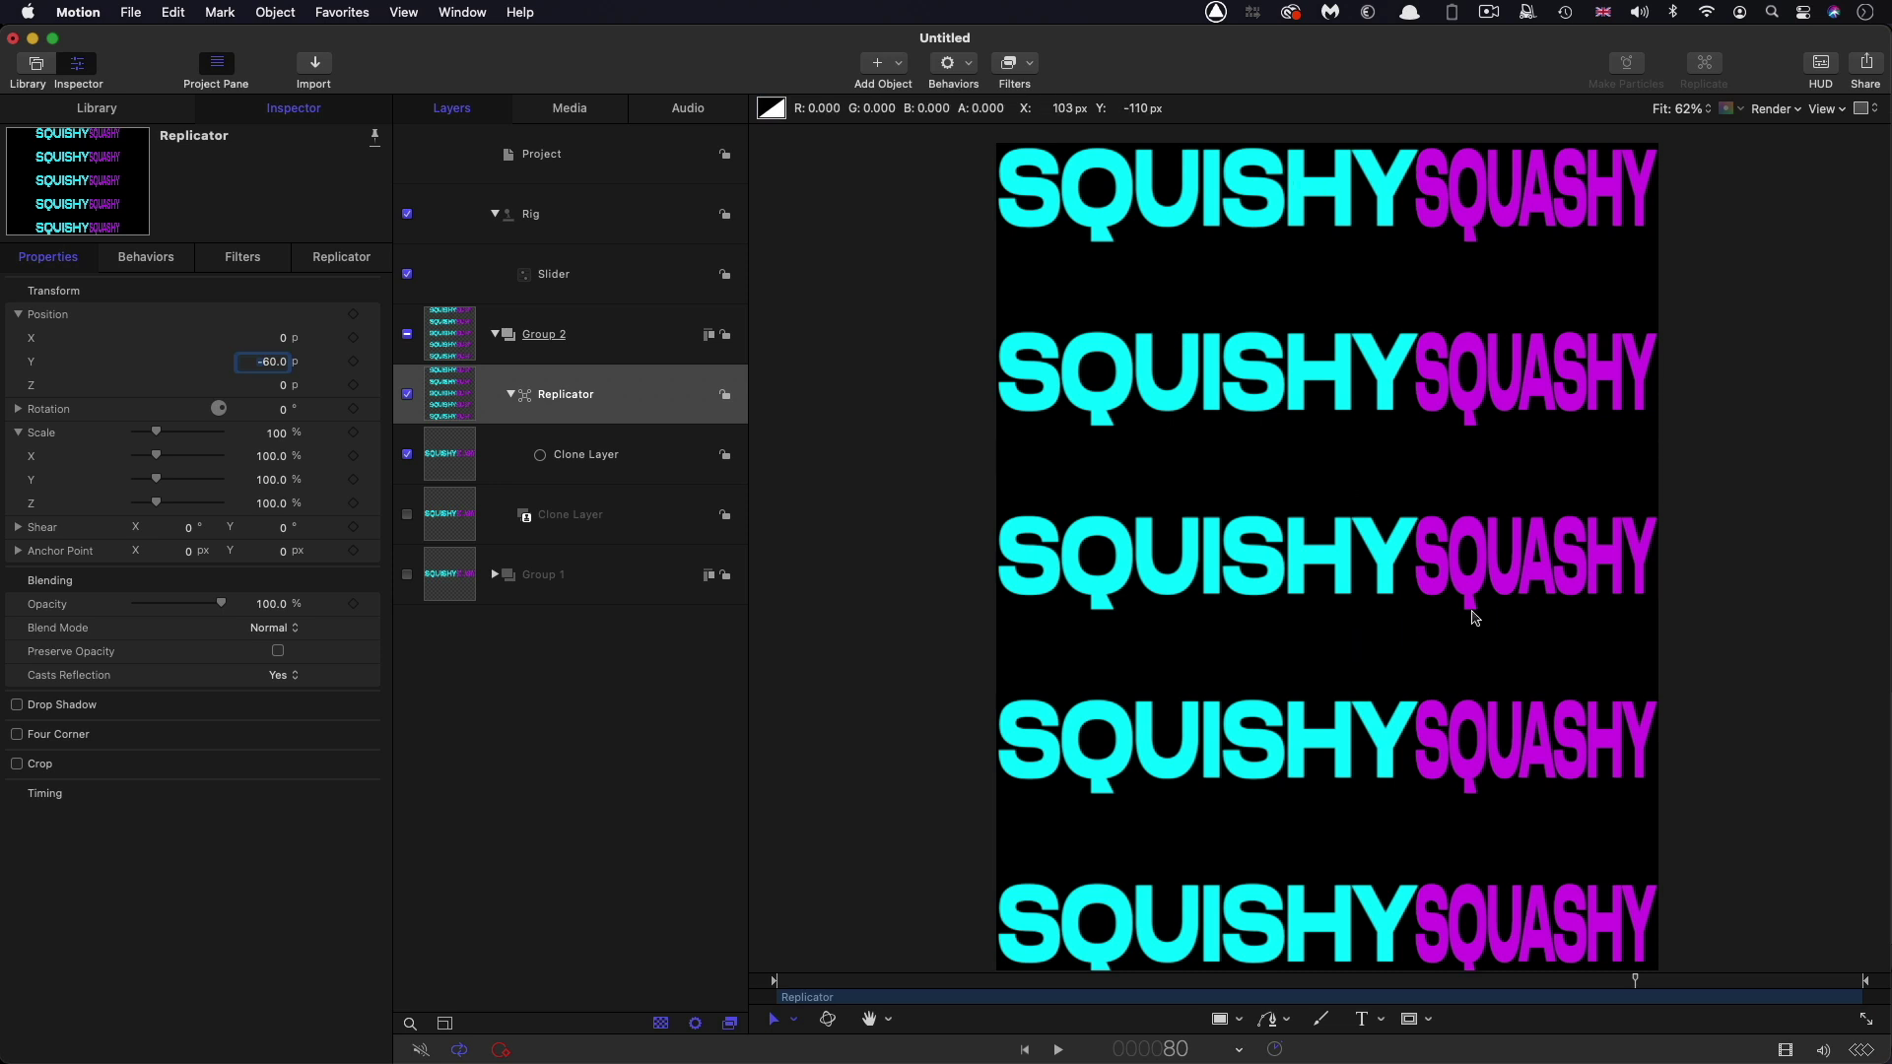
Set the replicator to 9 rows and preview the animation from the first frame
left_click(442, 392)
left_click(331, 256)
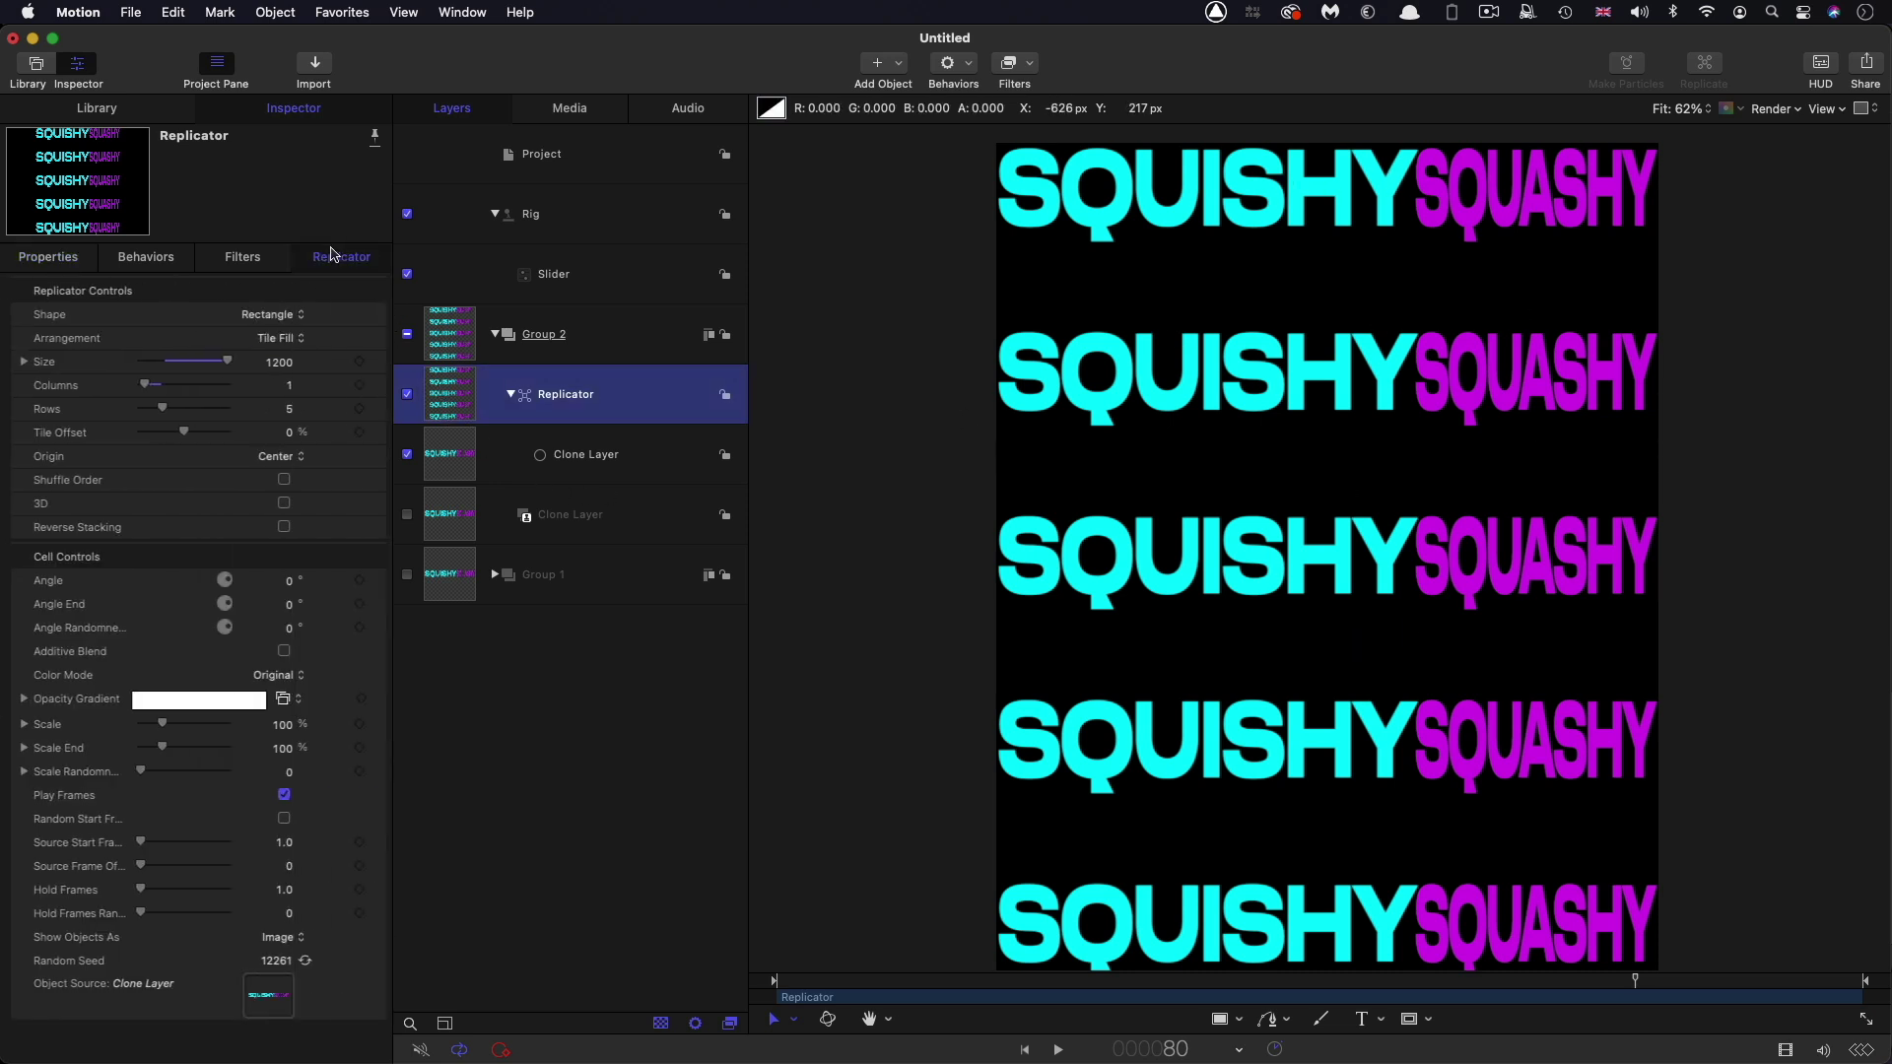
left_click_drag(284, 411, 296, 411)
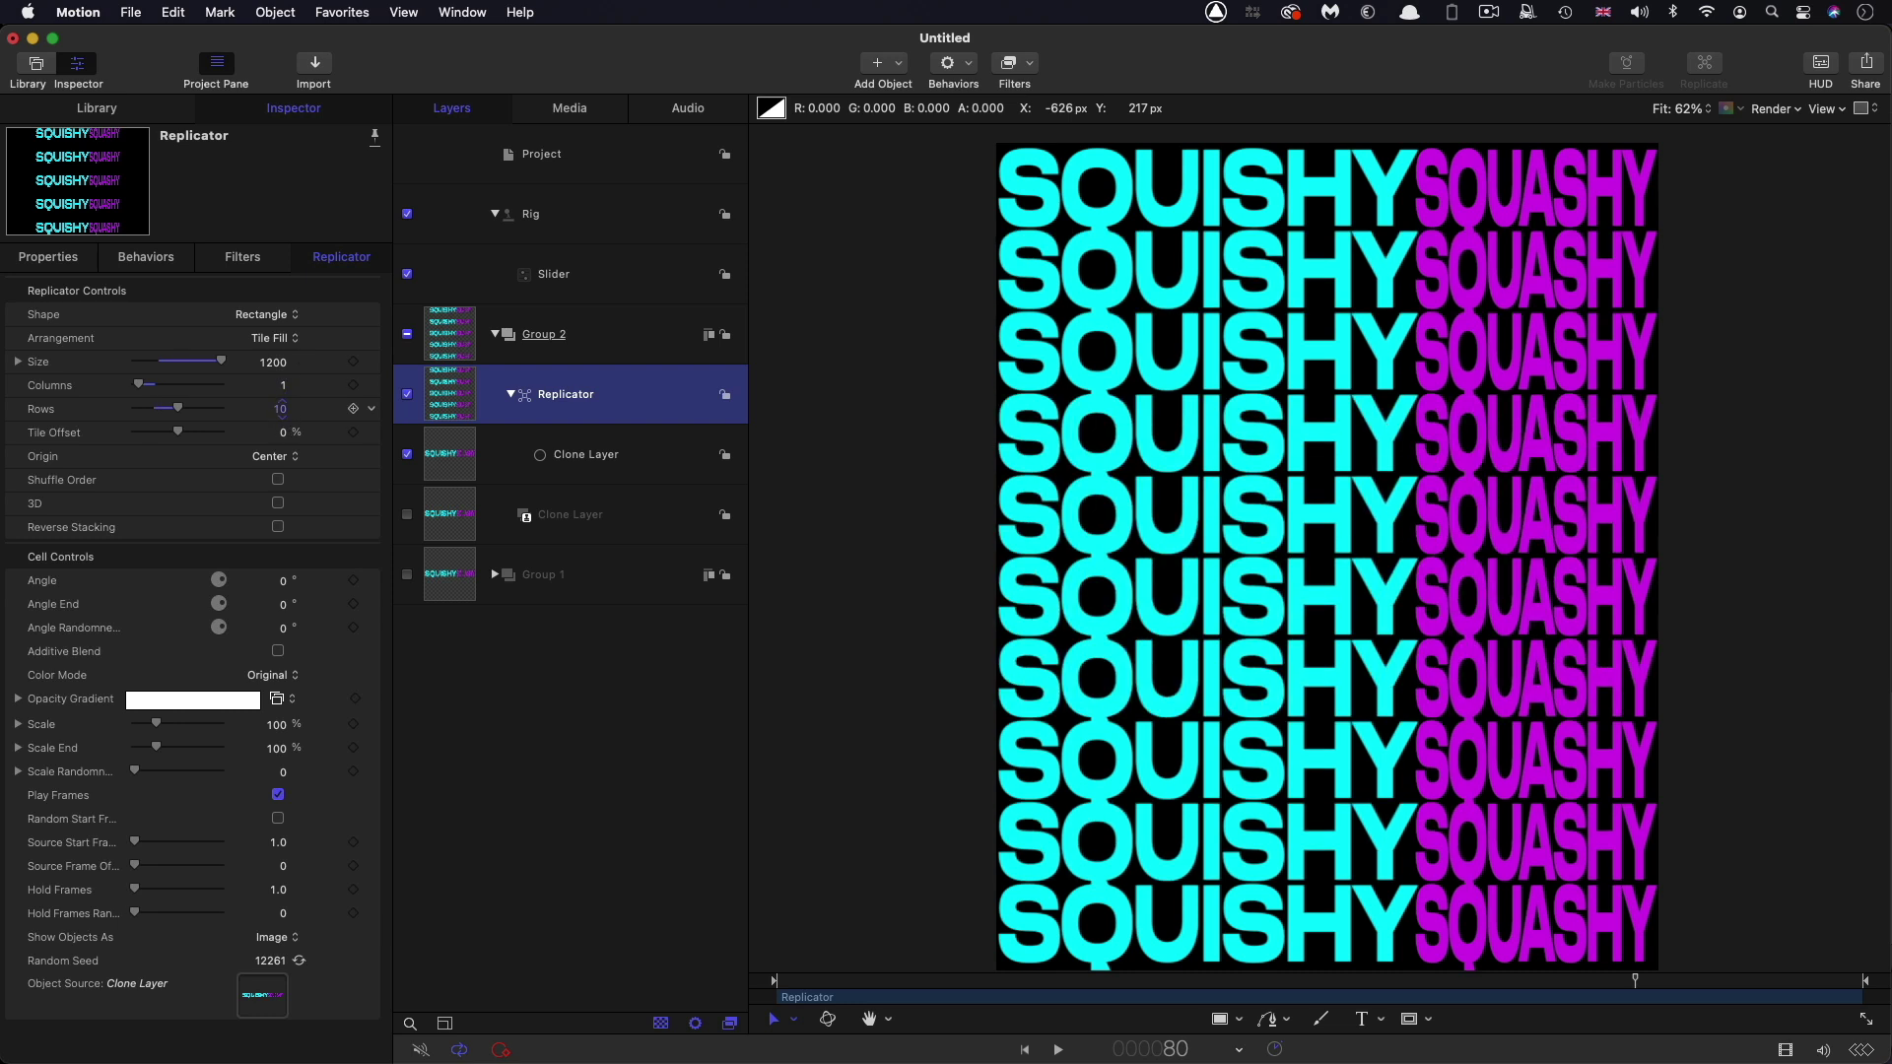
left_click(284, 410)
type("9")
key("Return")
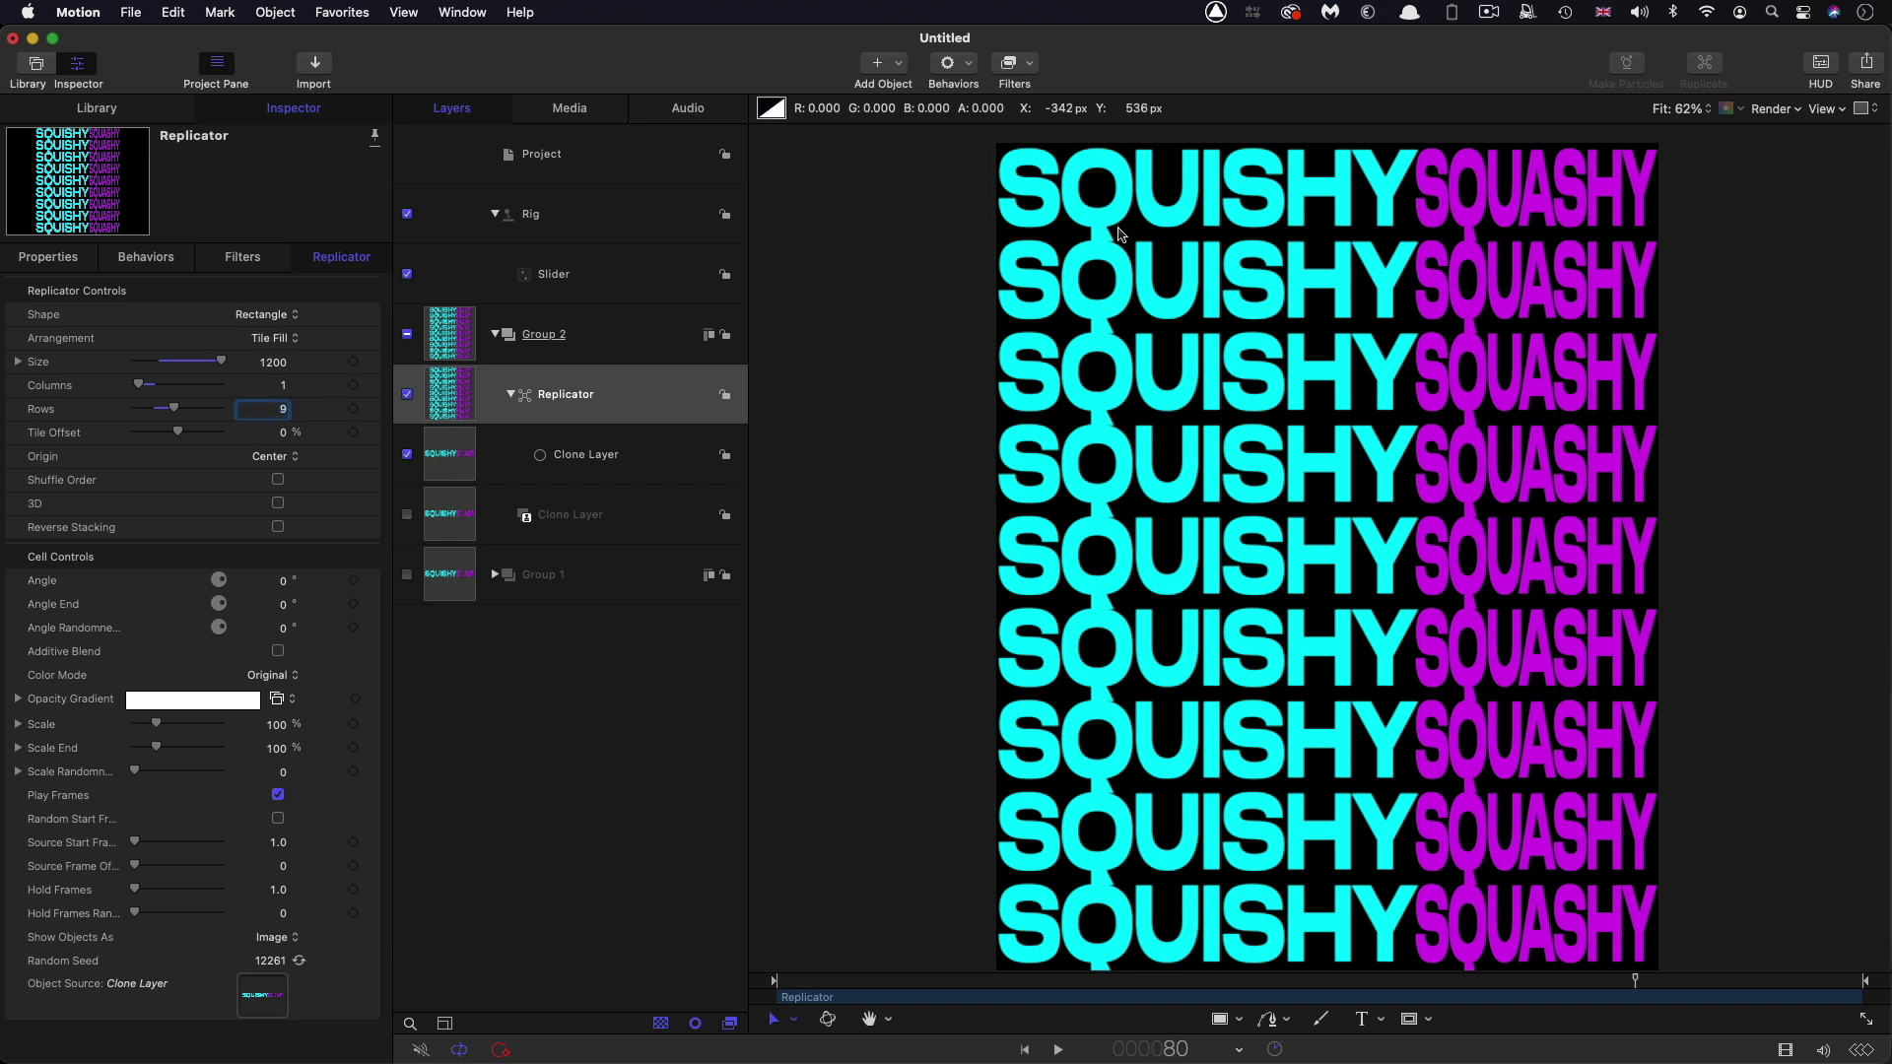
left_click(1024, 1051)
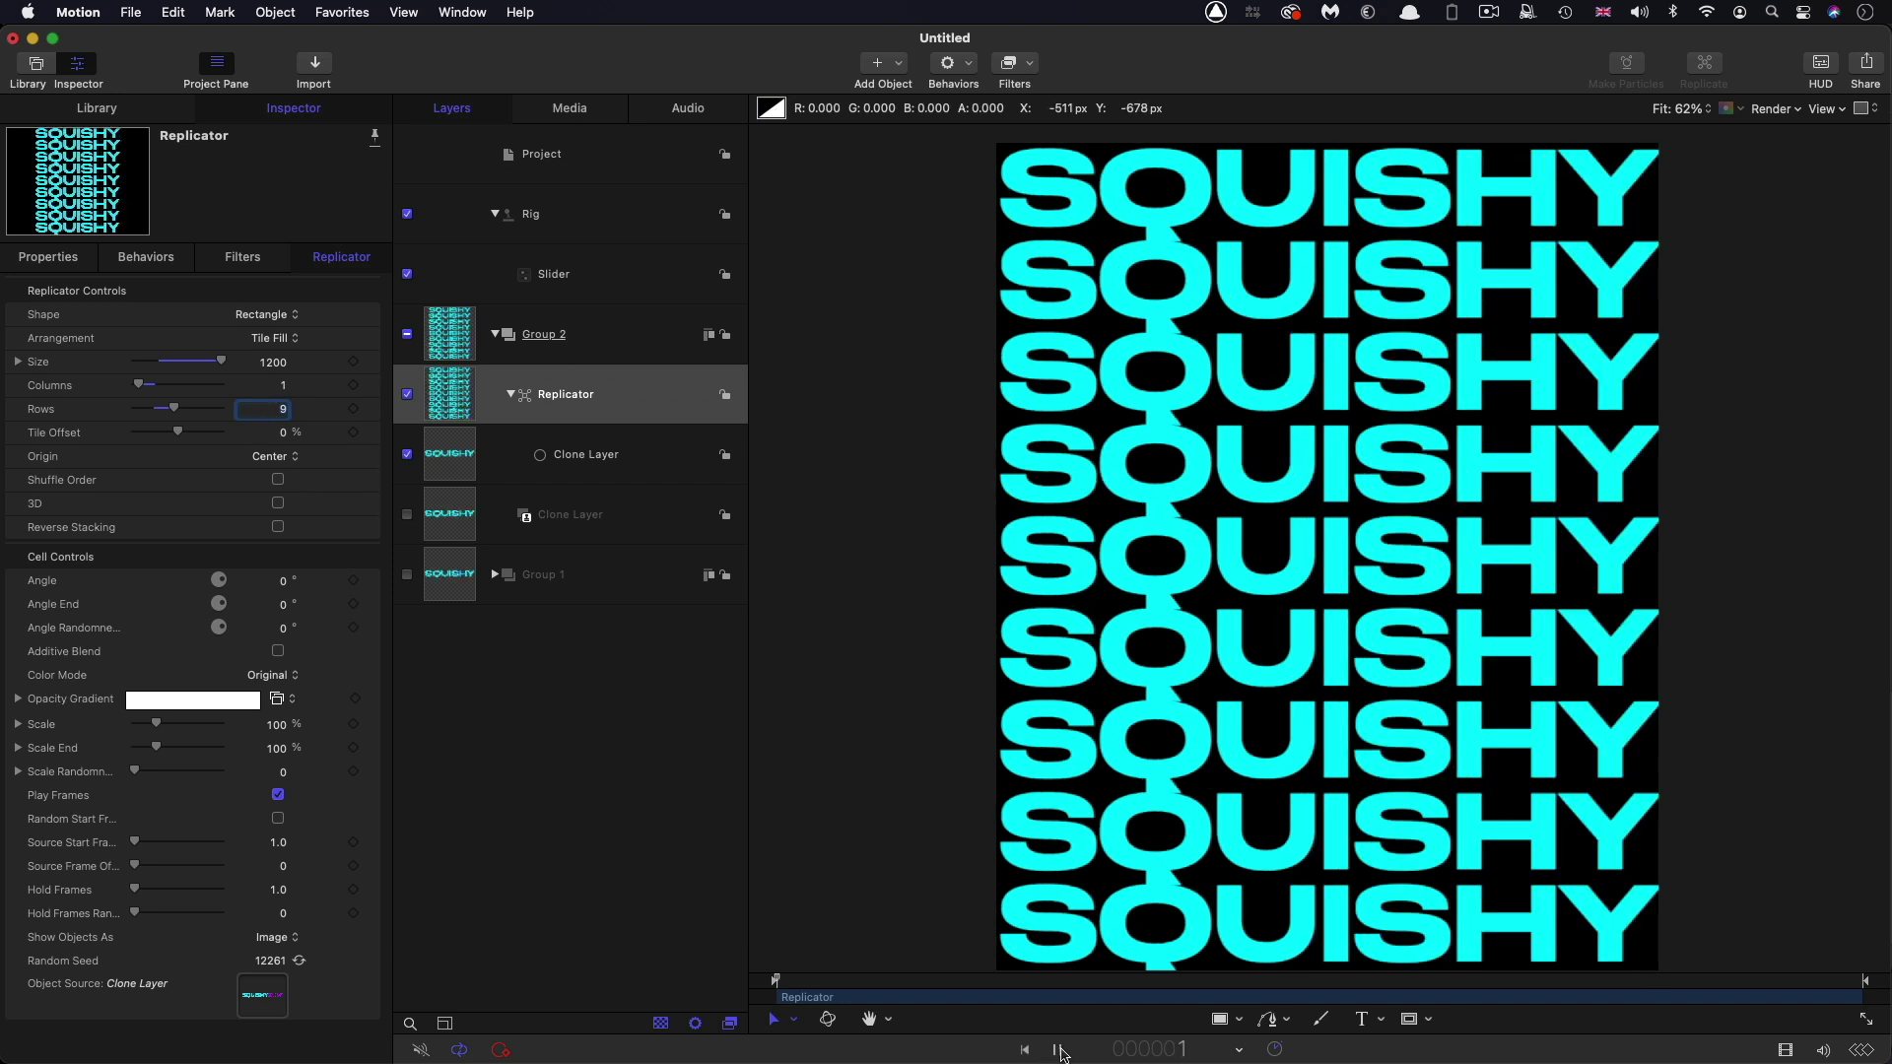
left_click(1059, 1051)
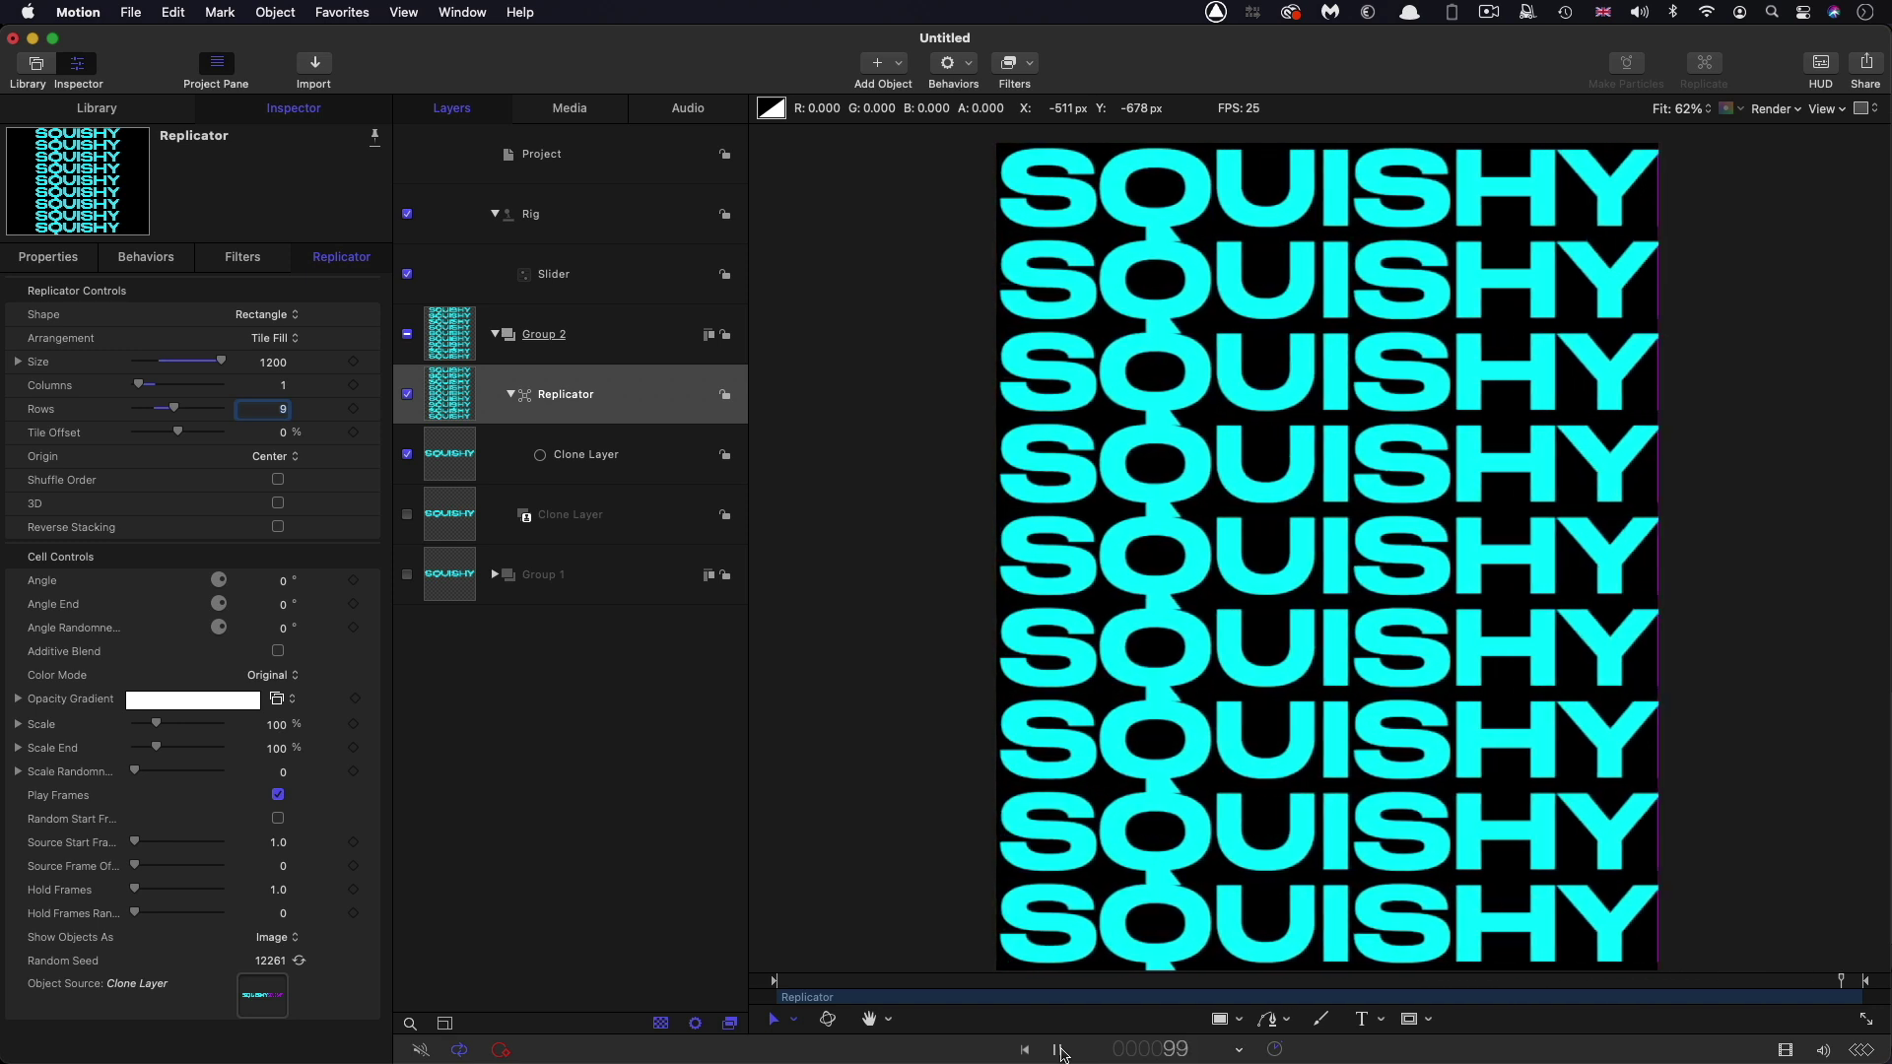
key("space")
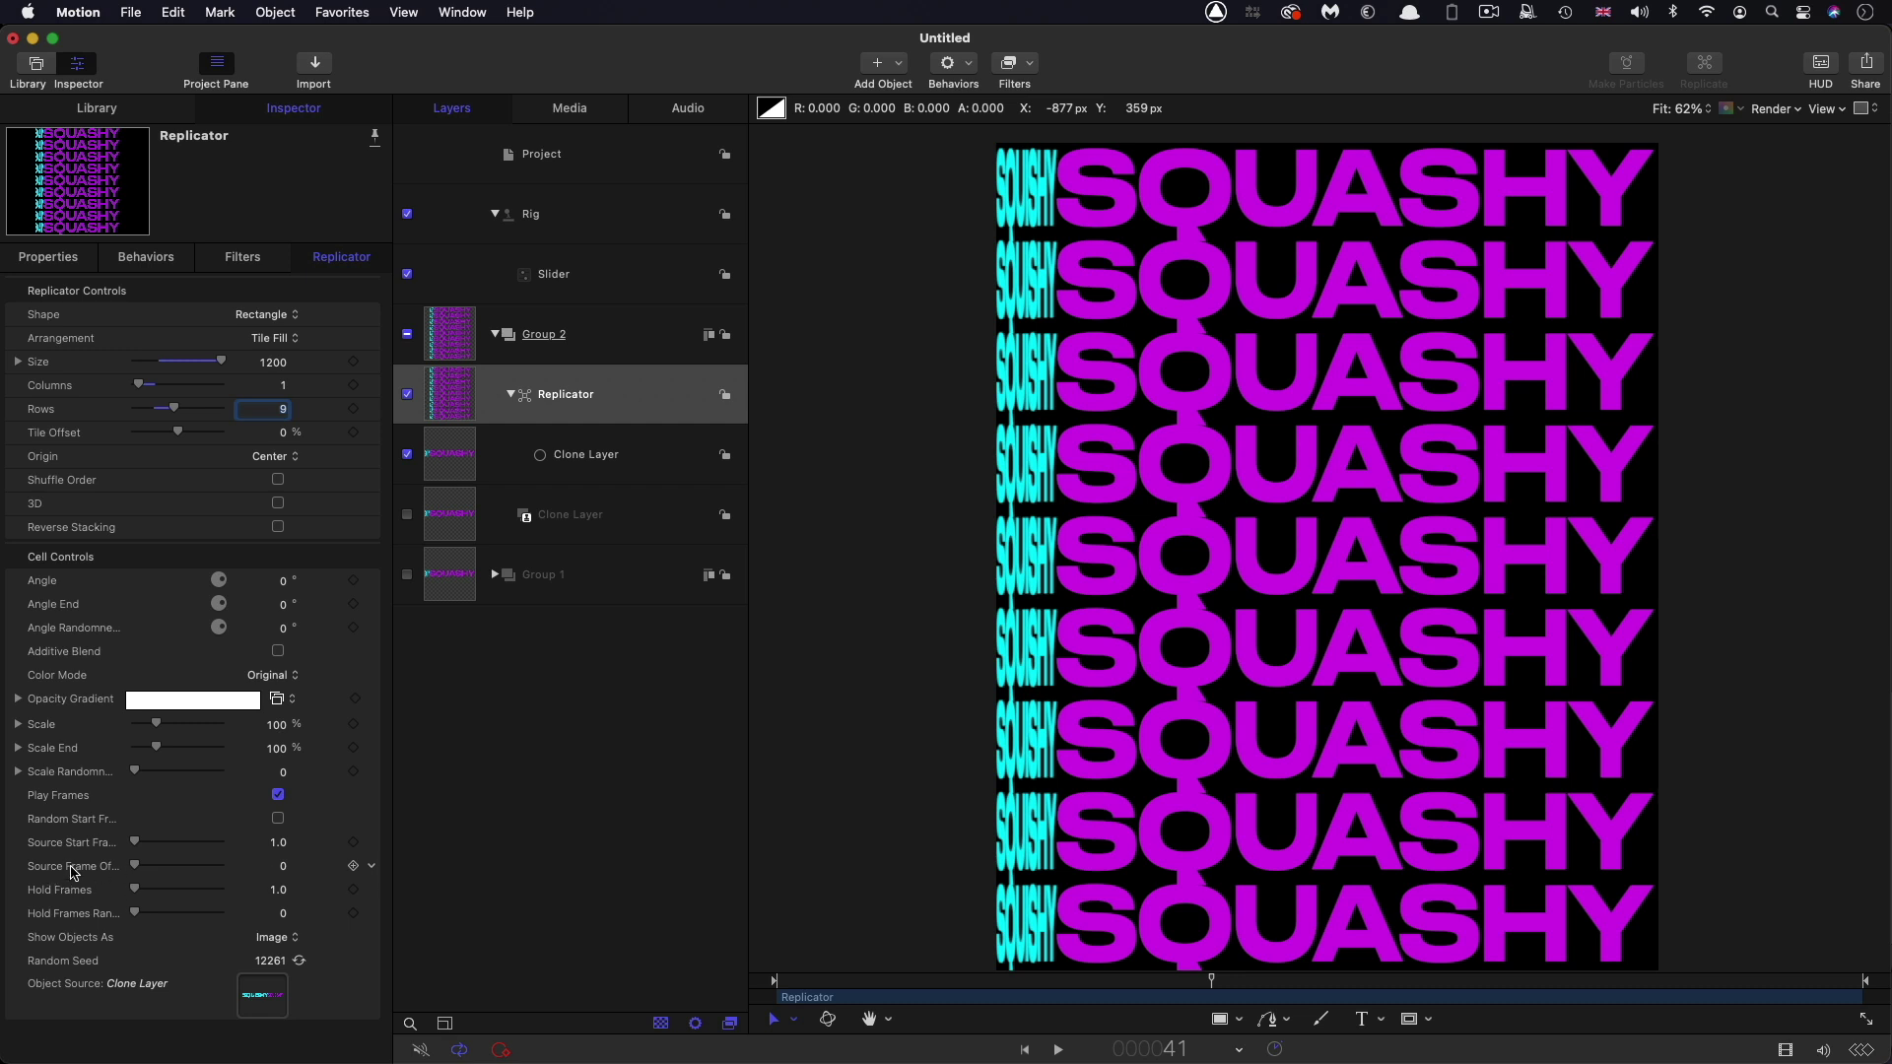
Set the replicator's Source Frame Offset to 4 and preview the staggered rows from the start
left_click(284, 869)
type("4.")
key("Return")
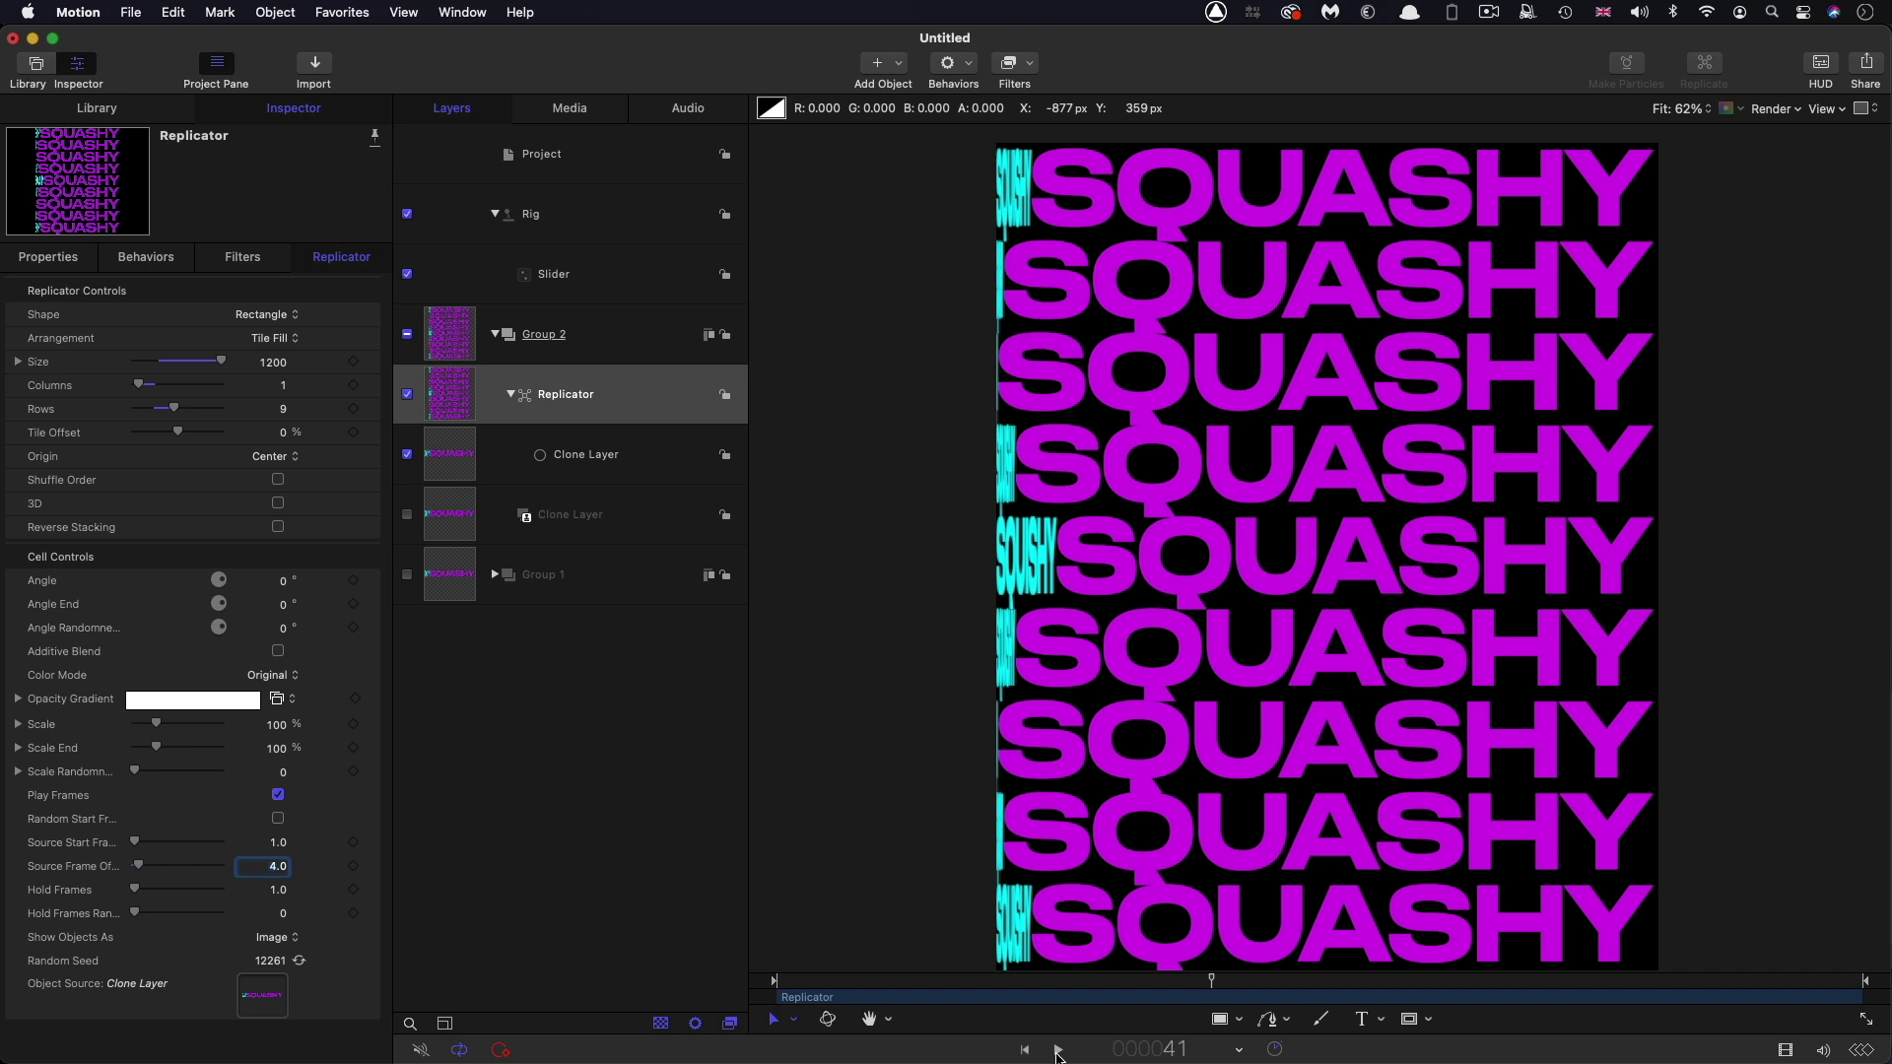
left_click(1024, 1051)
left_click(1058, 1051)
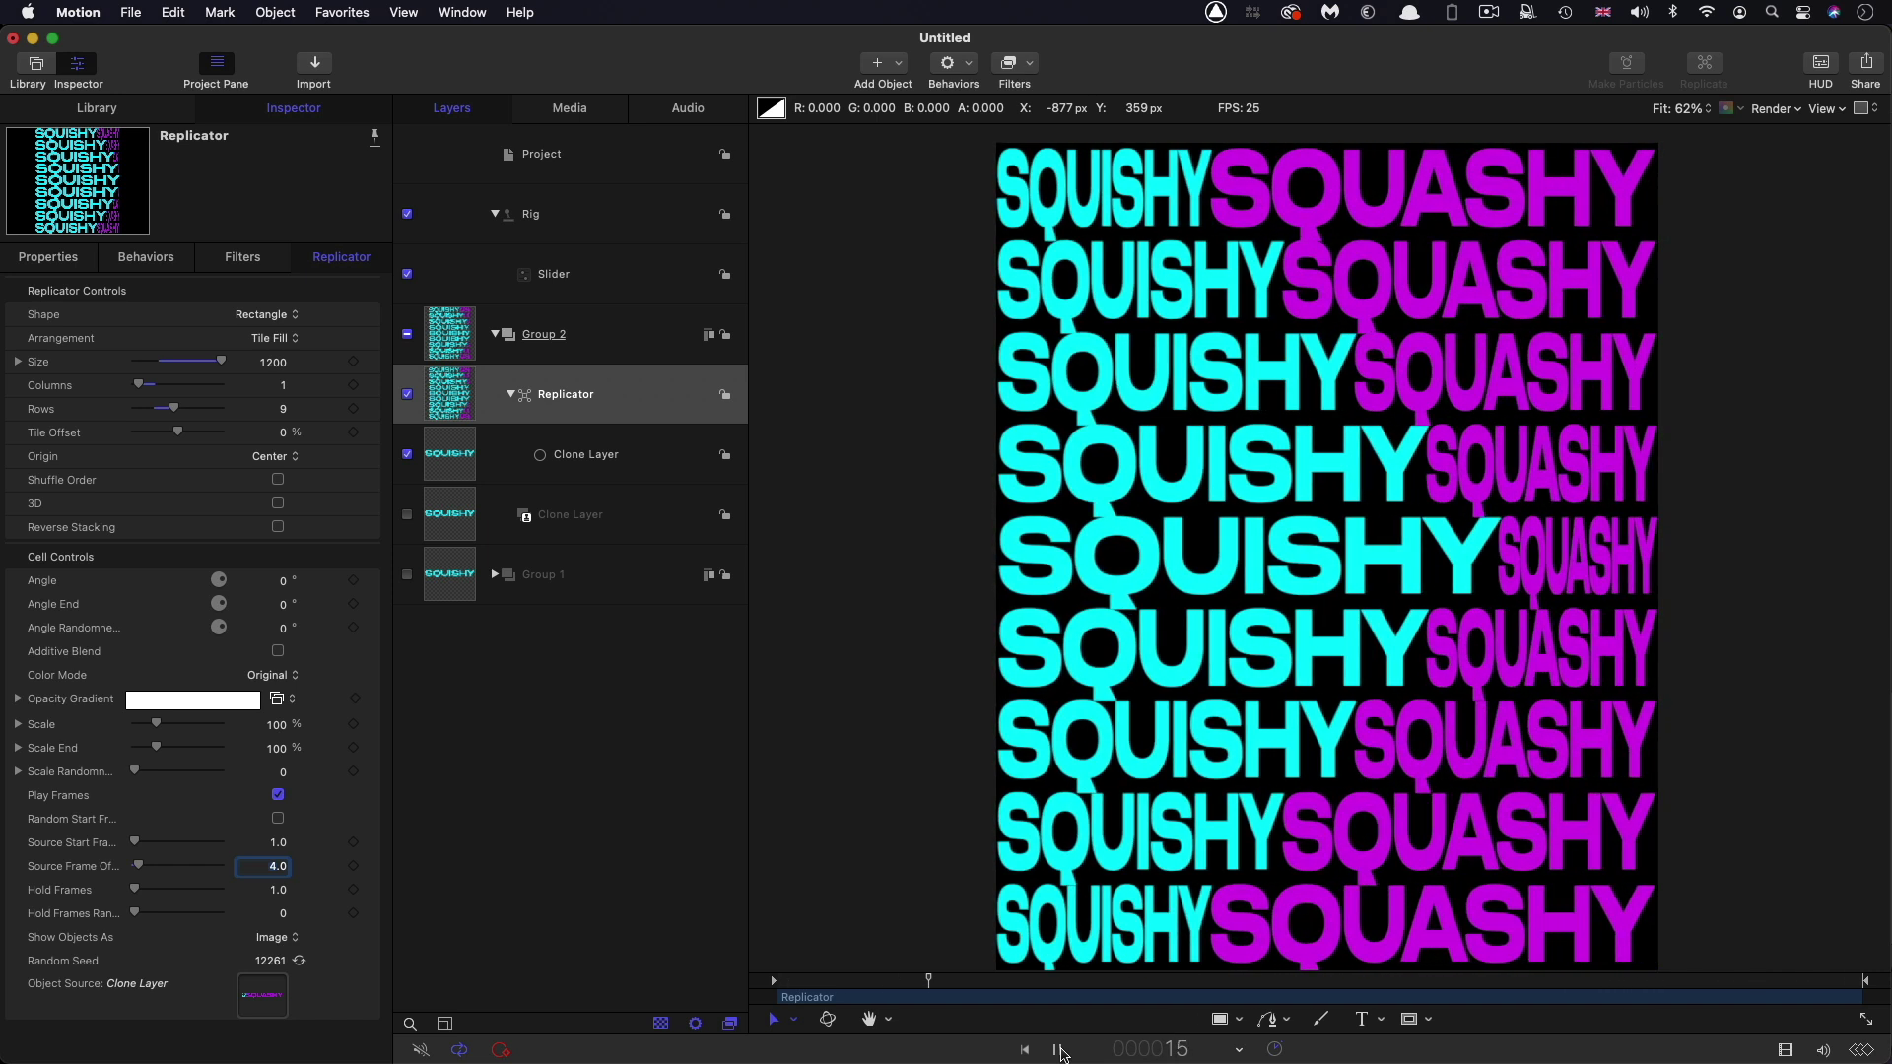
key("space")
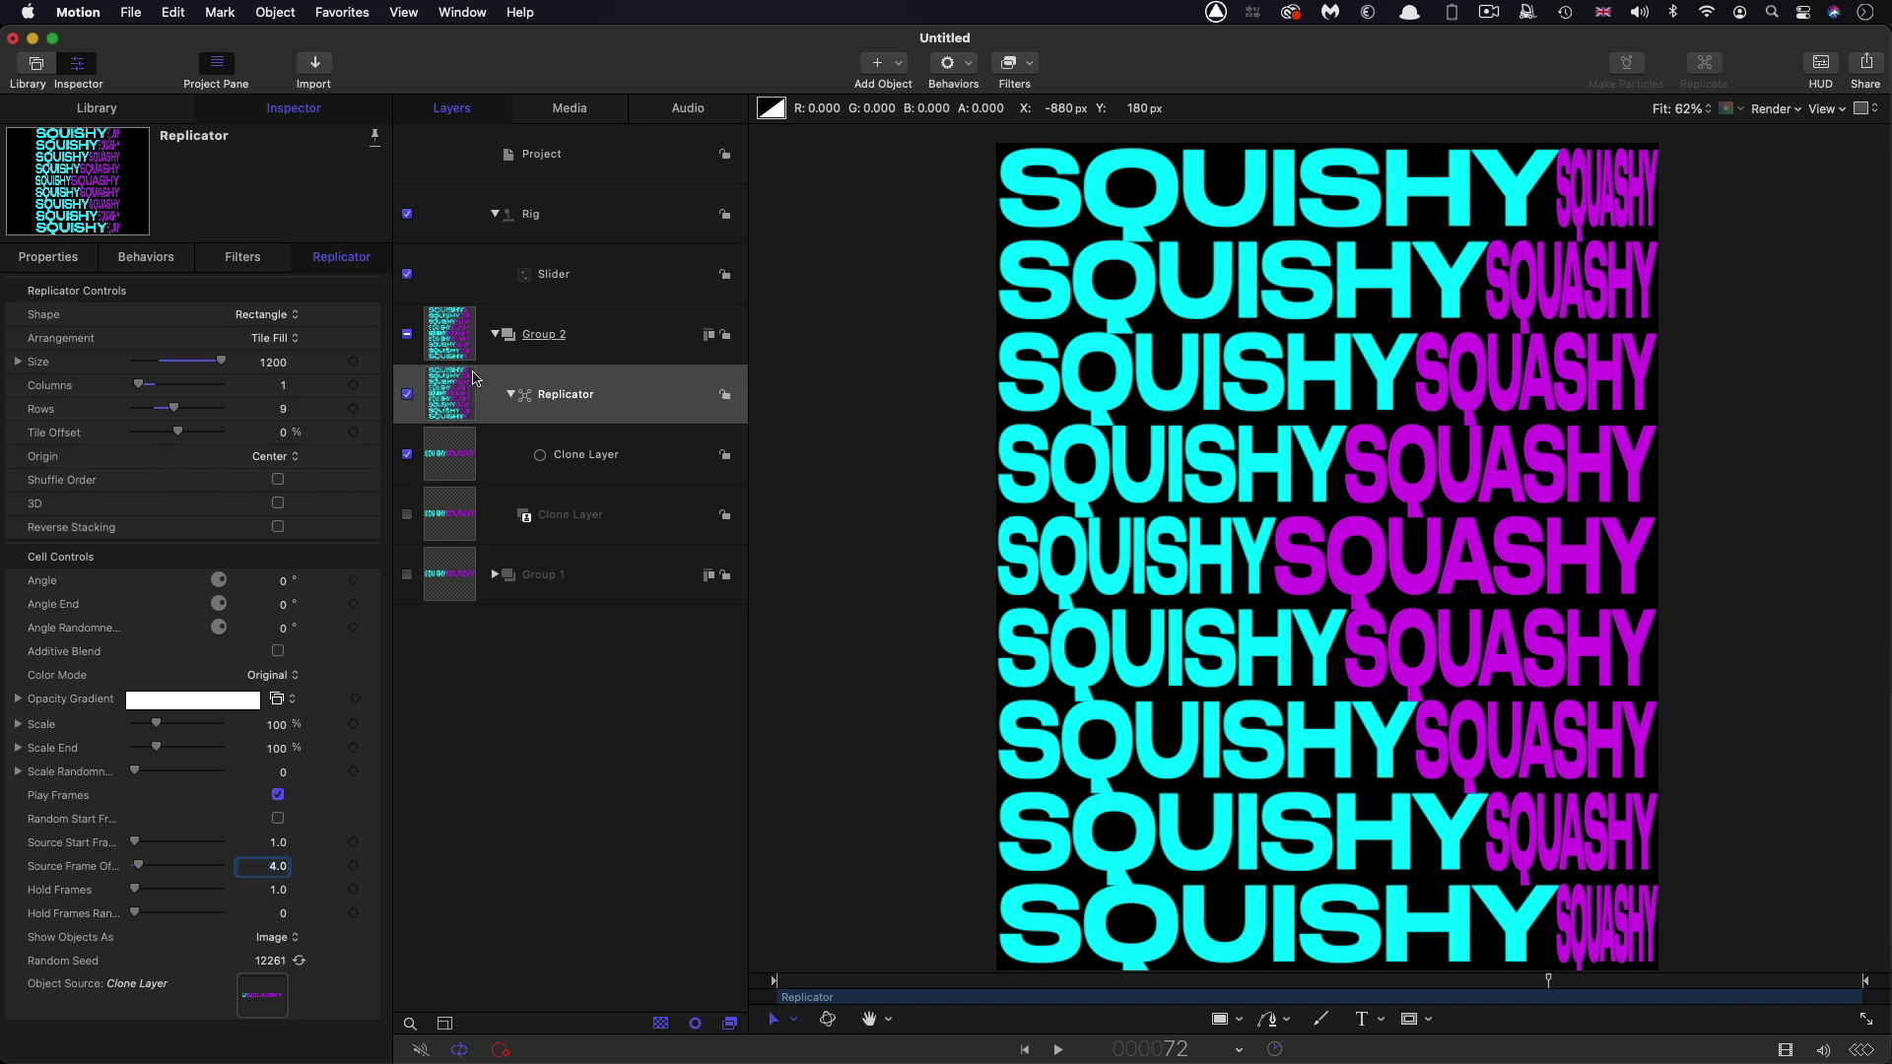
Try the Top replicator origin and preview the row order
left_click(273, 460)
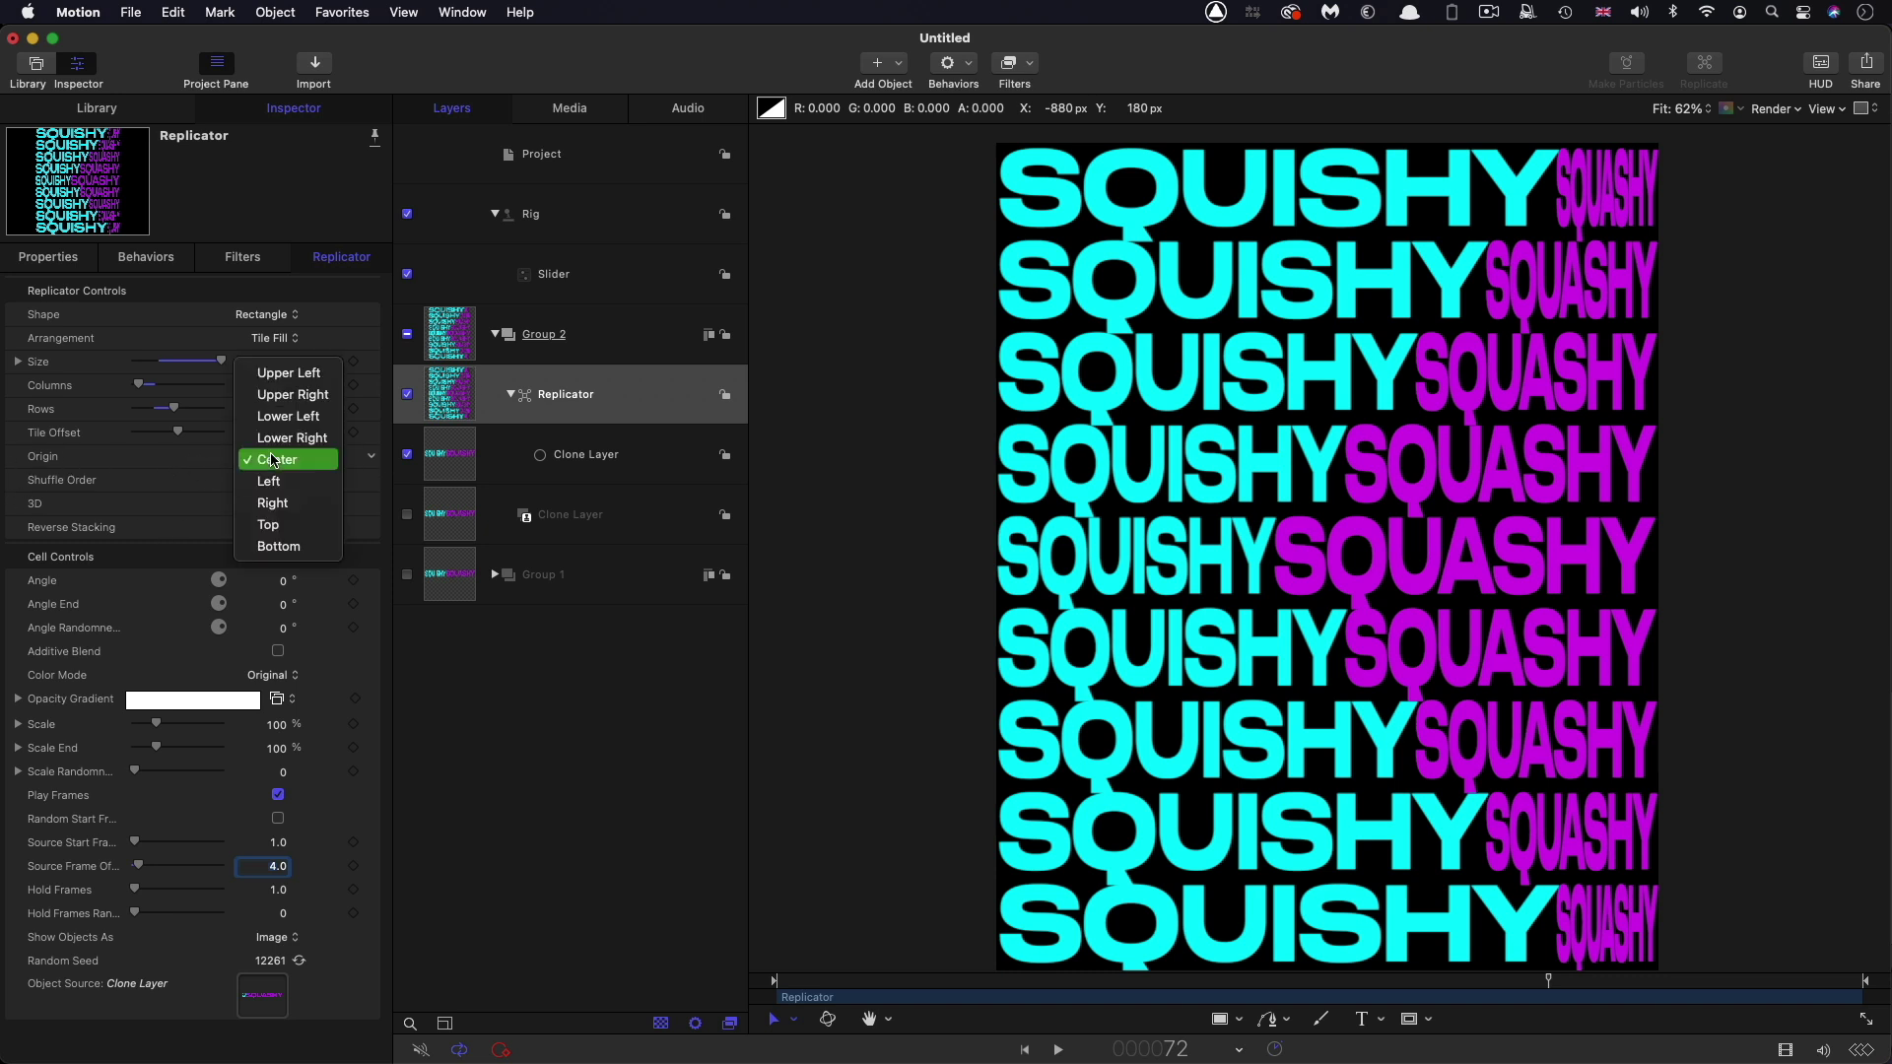
left_click(272, 527)
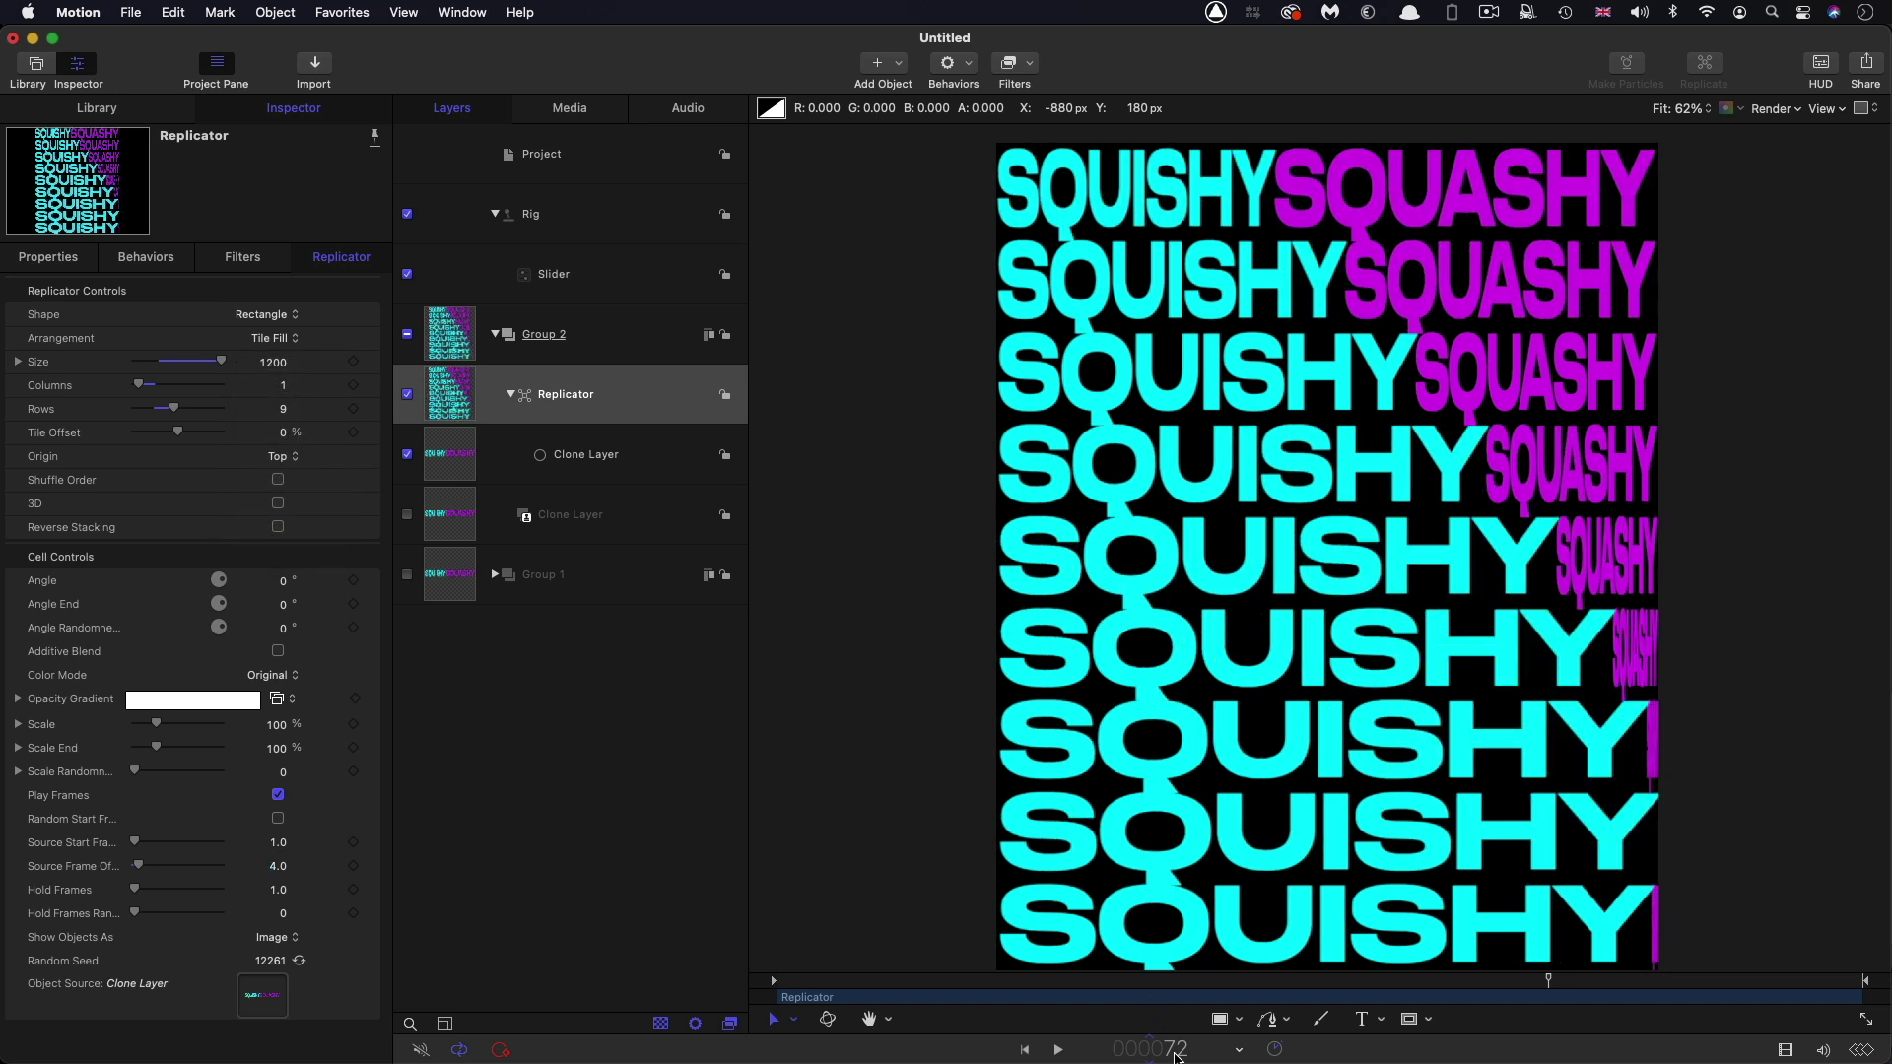
left_click(1025, 1051)
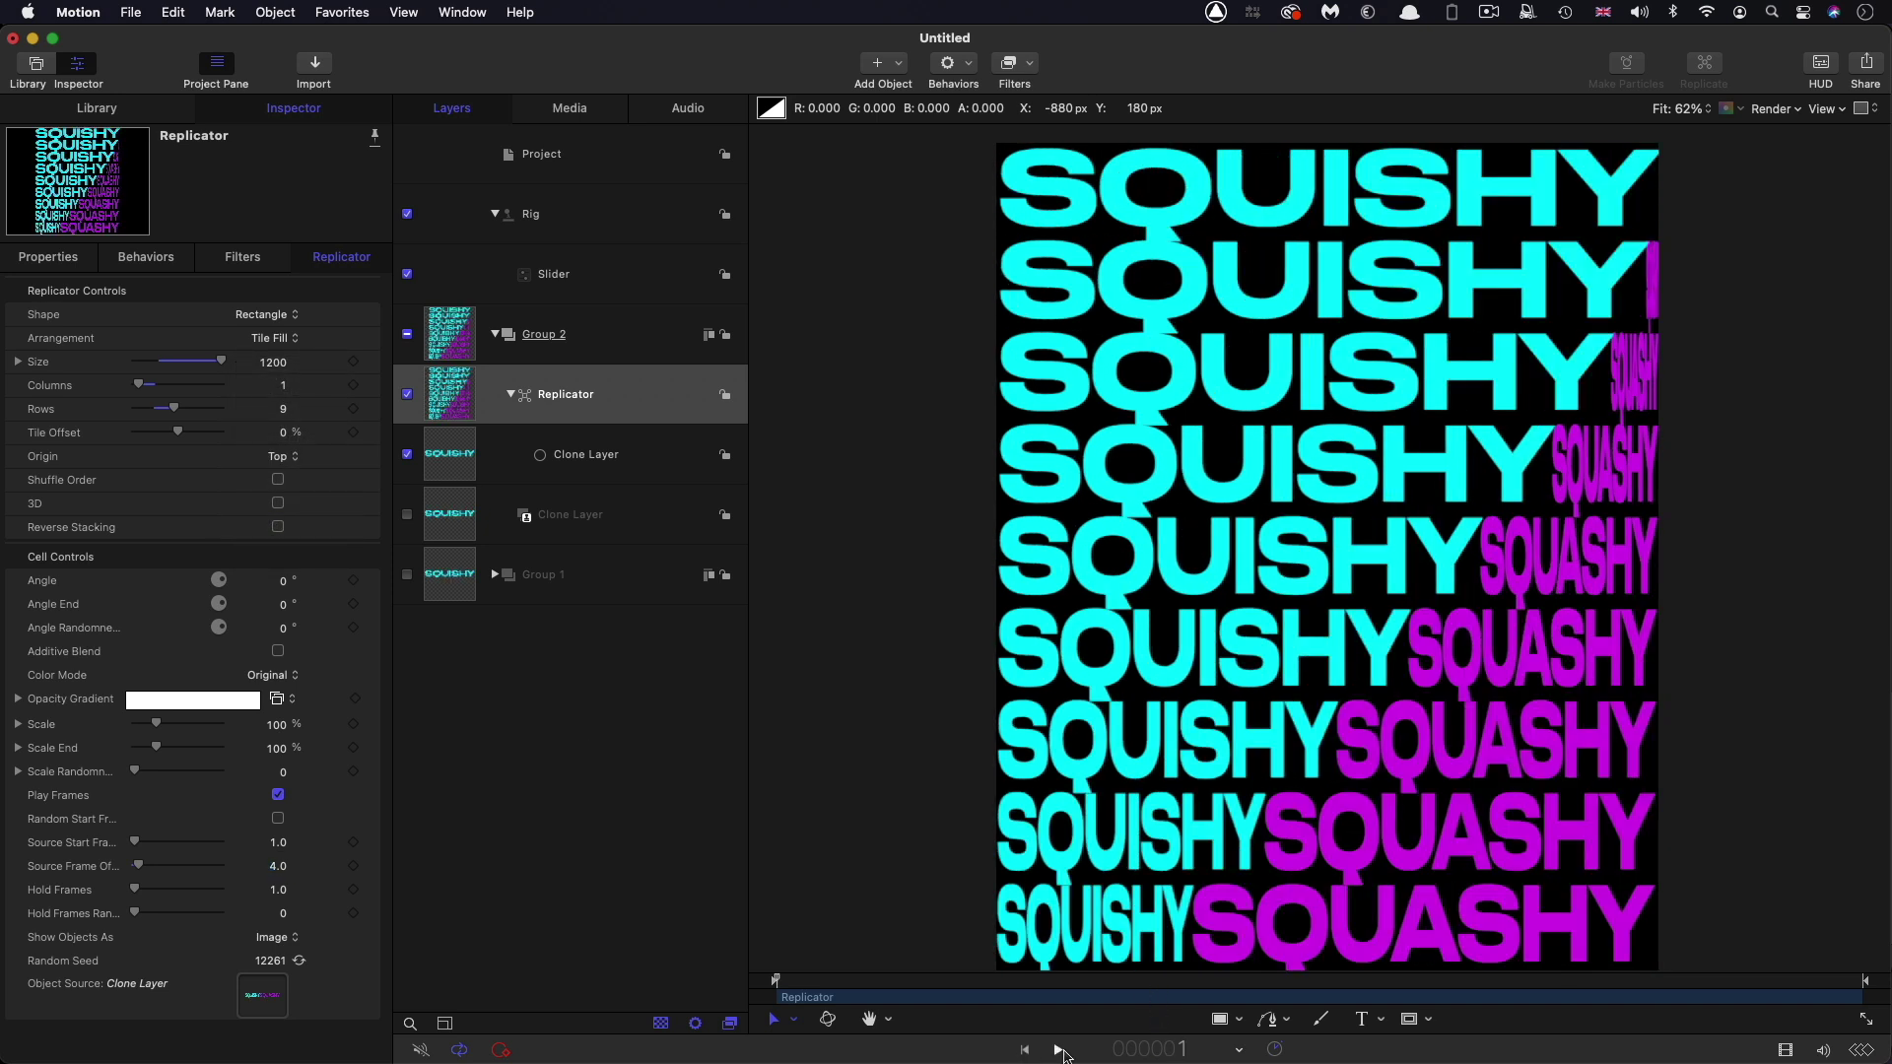
left_click(1060, 1050)
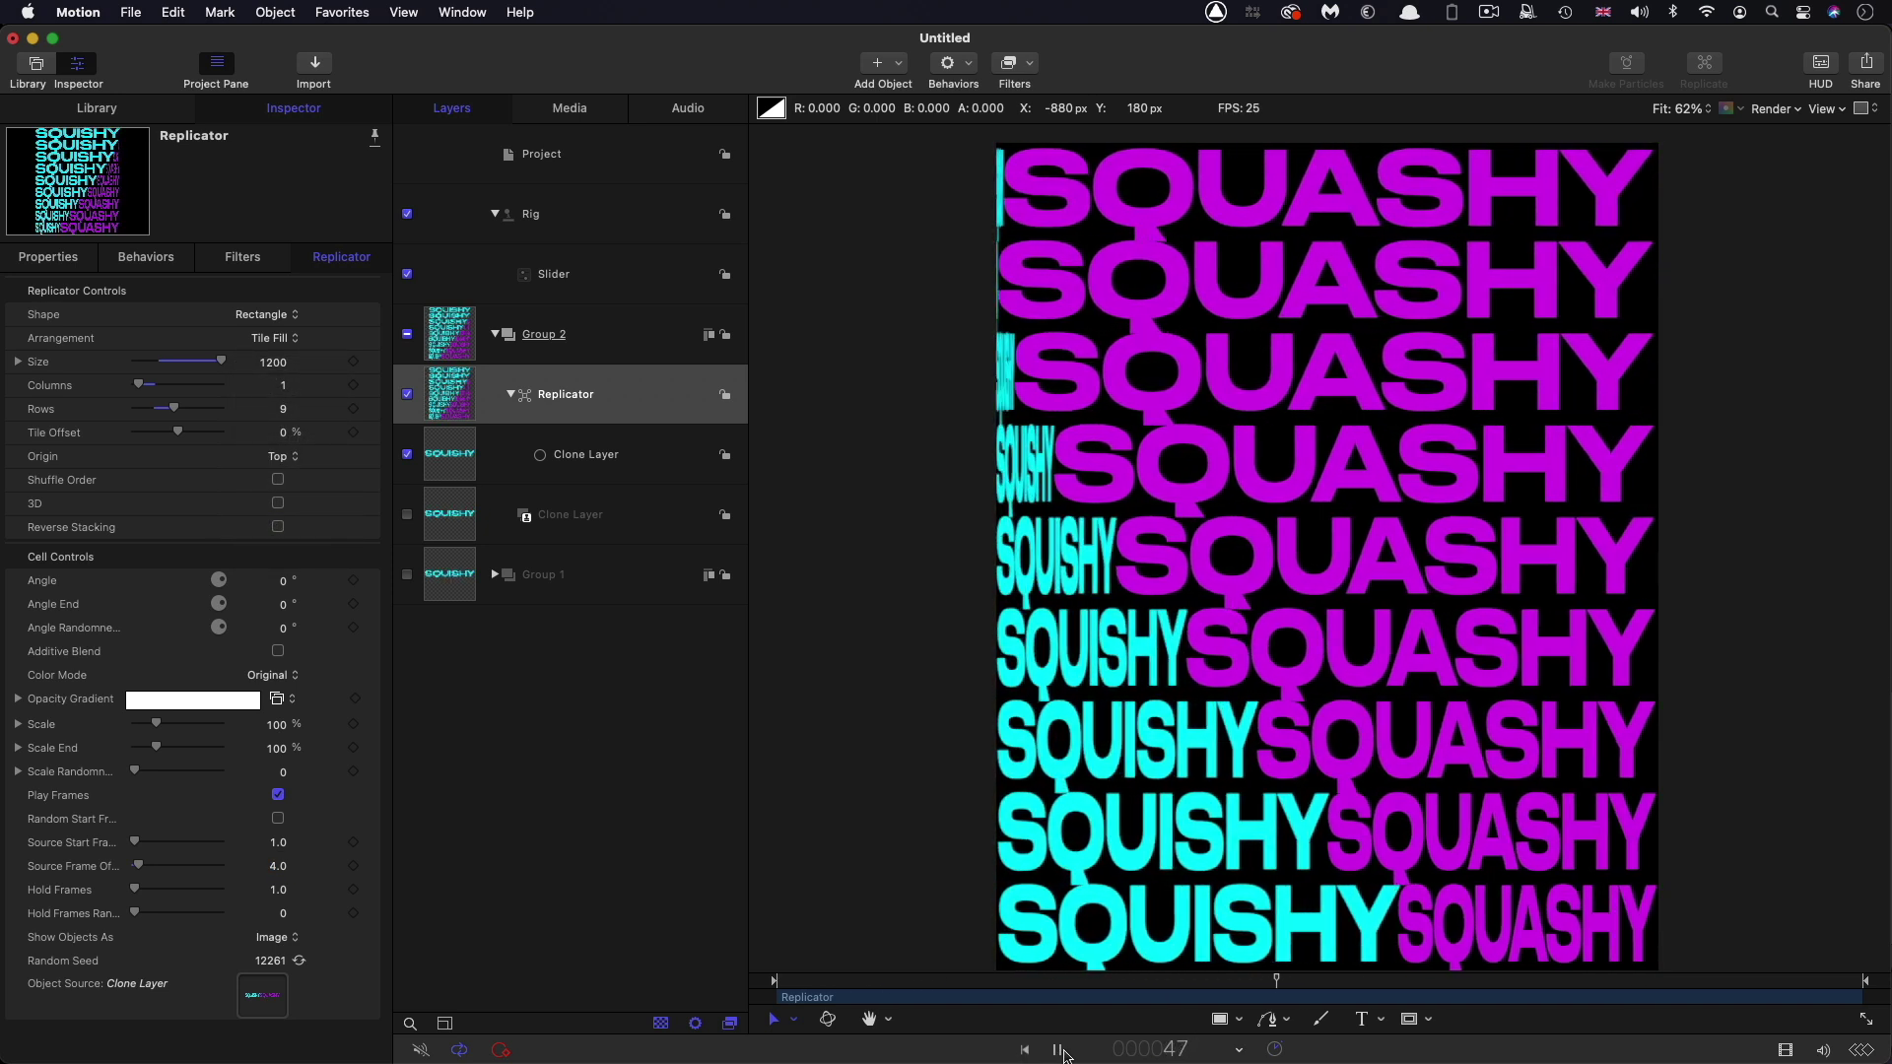
Switch the replicator origin to Bottom and preview the upward ripple
left_click(280, 457)
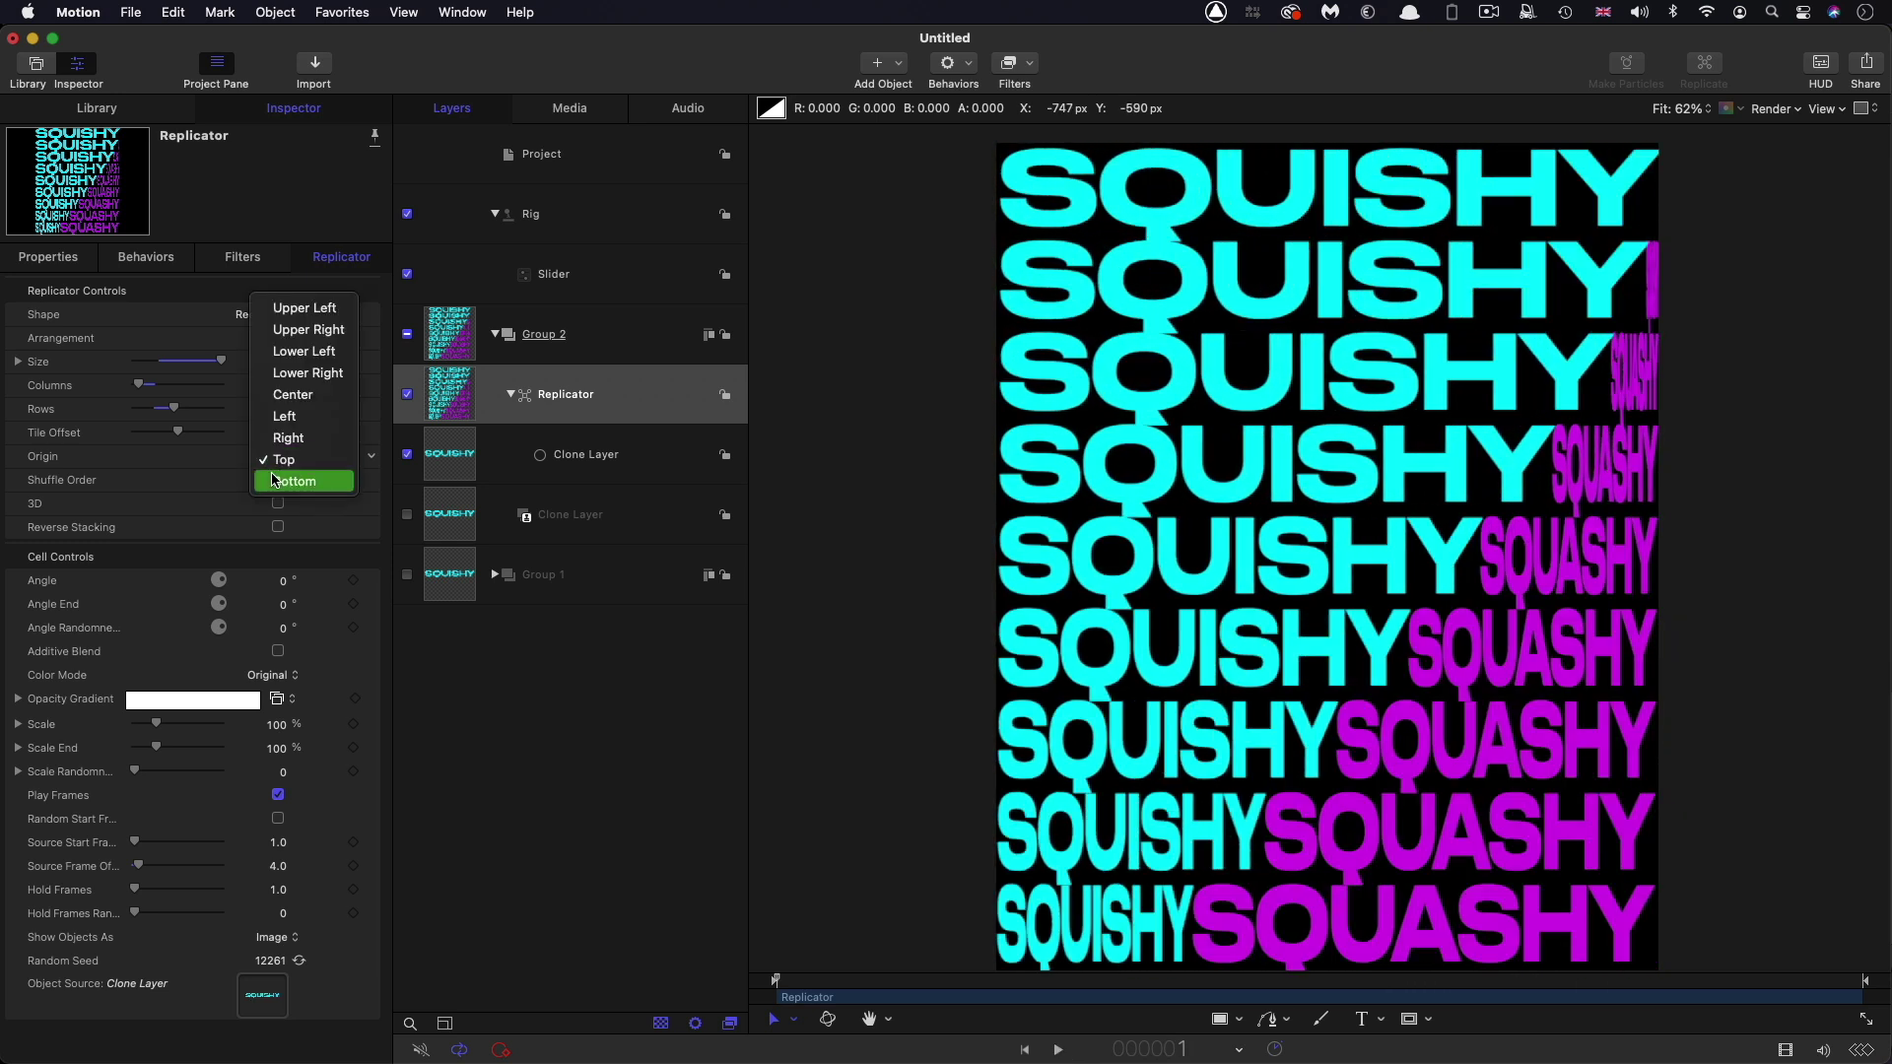
left_click(276, 480)
left_click(1058, 1051)
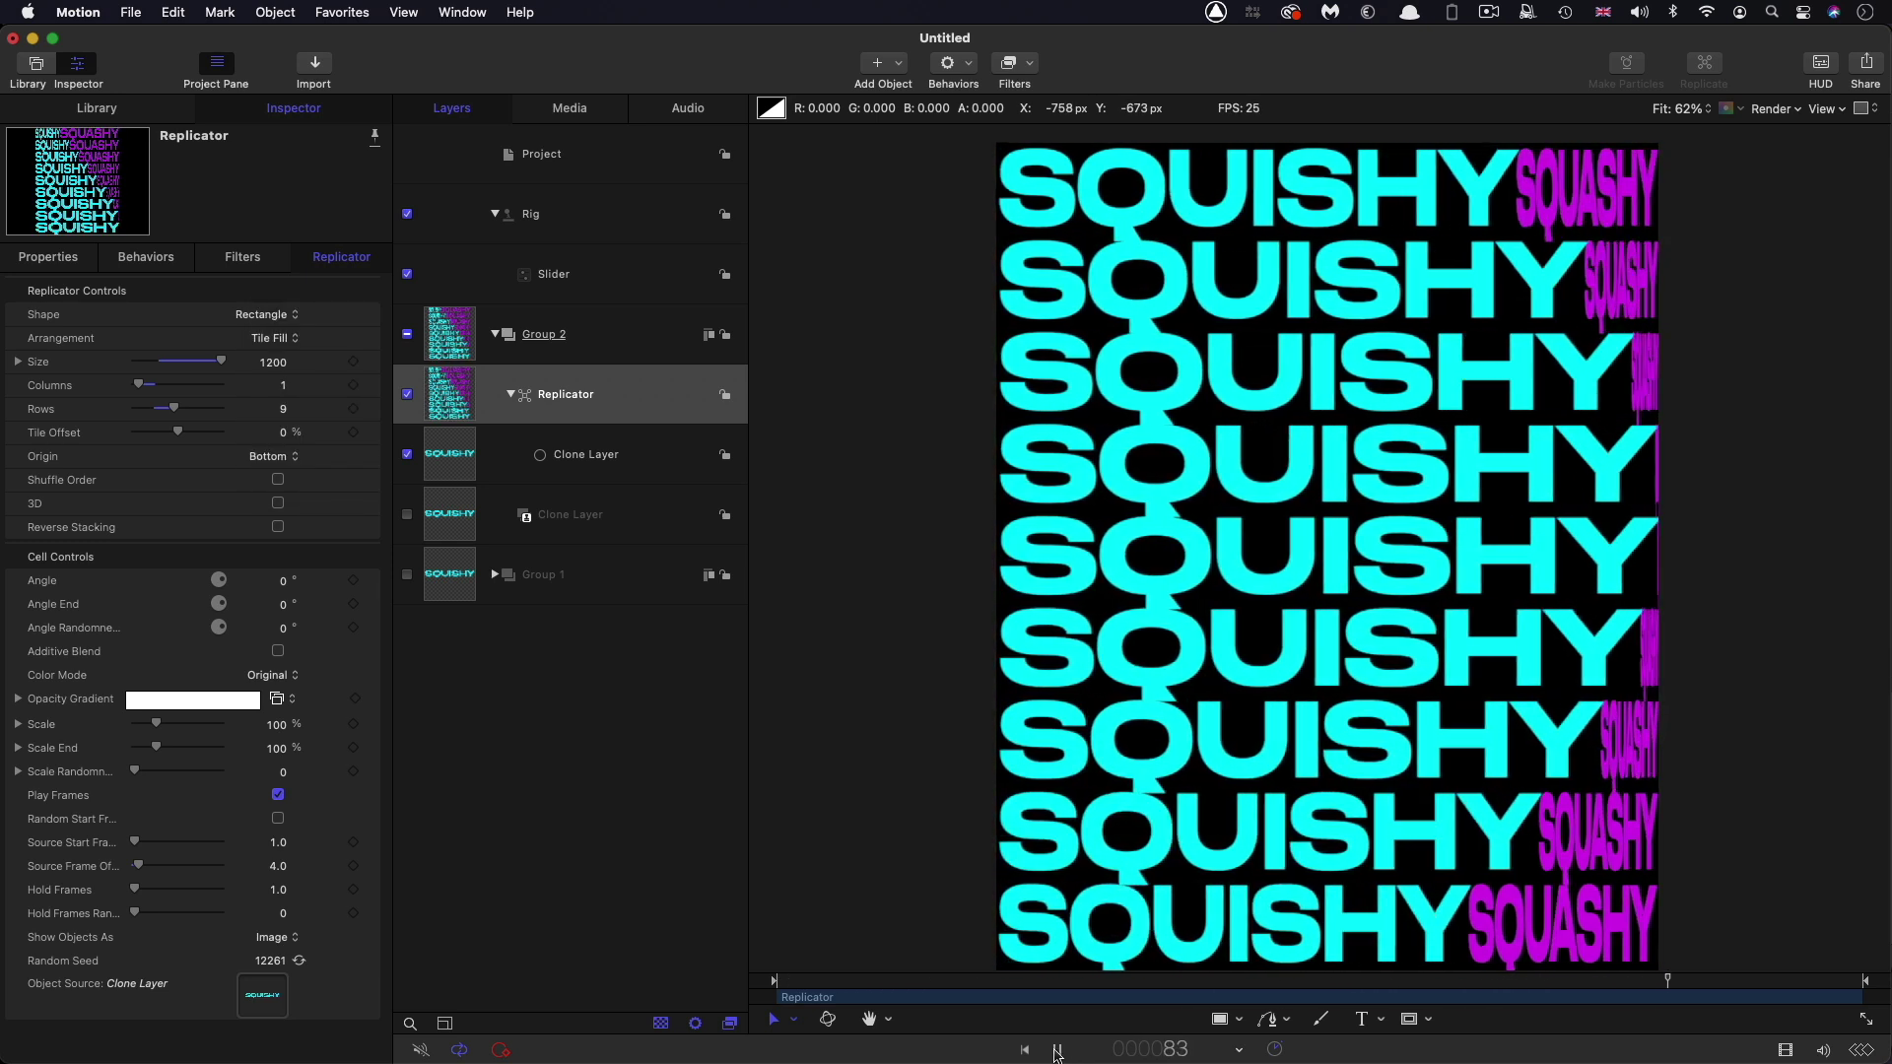
left_click(1055, 1051)
left_click(1026, 1051)
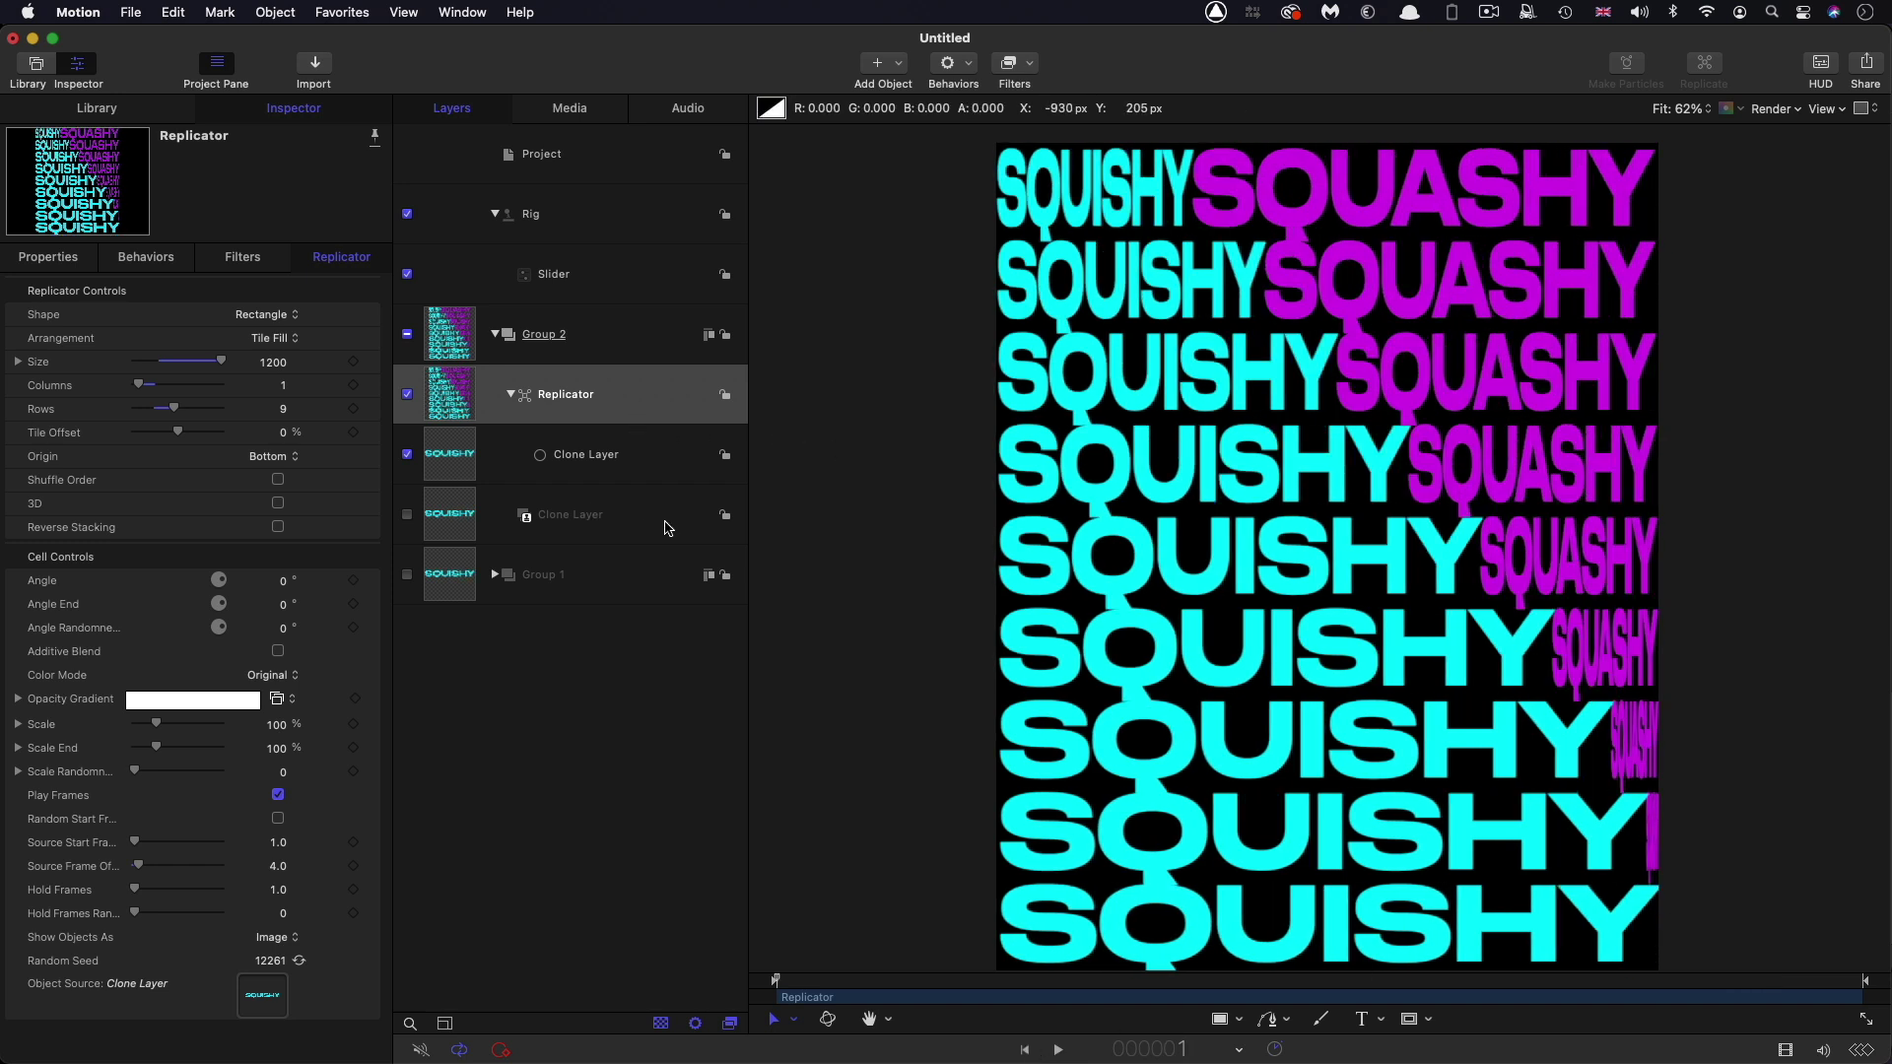
Add a Color Solid generator from the Library as a layer below Group 1
left_click(112, 111)
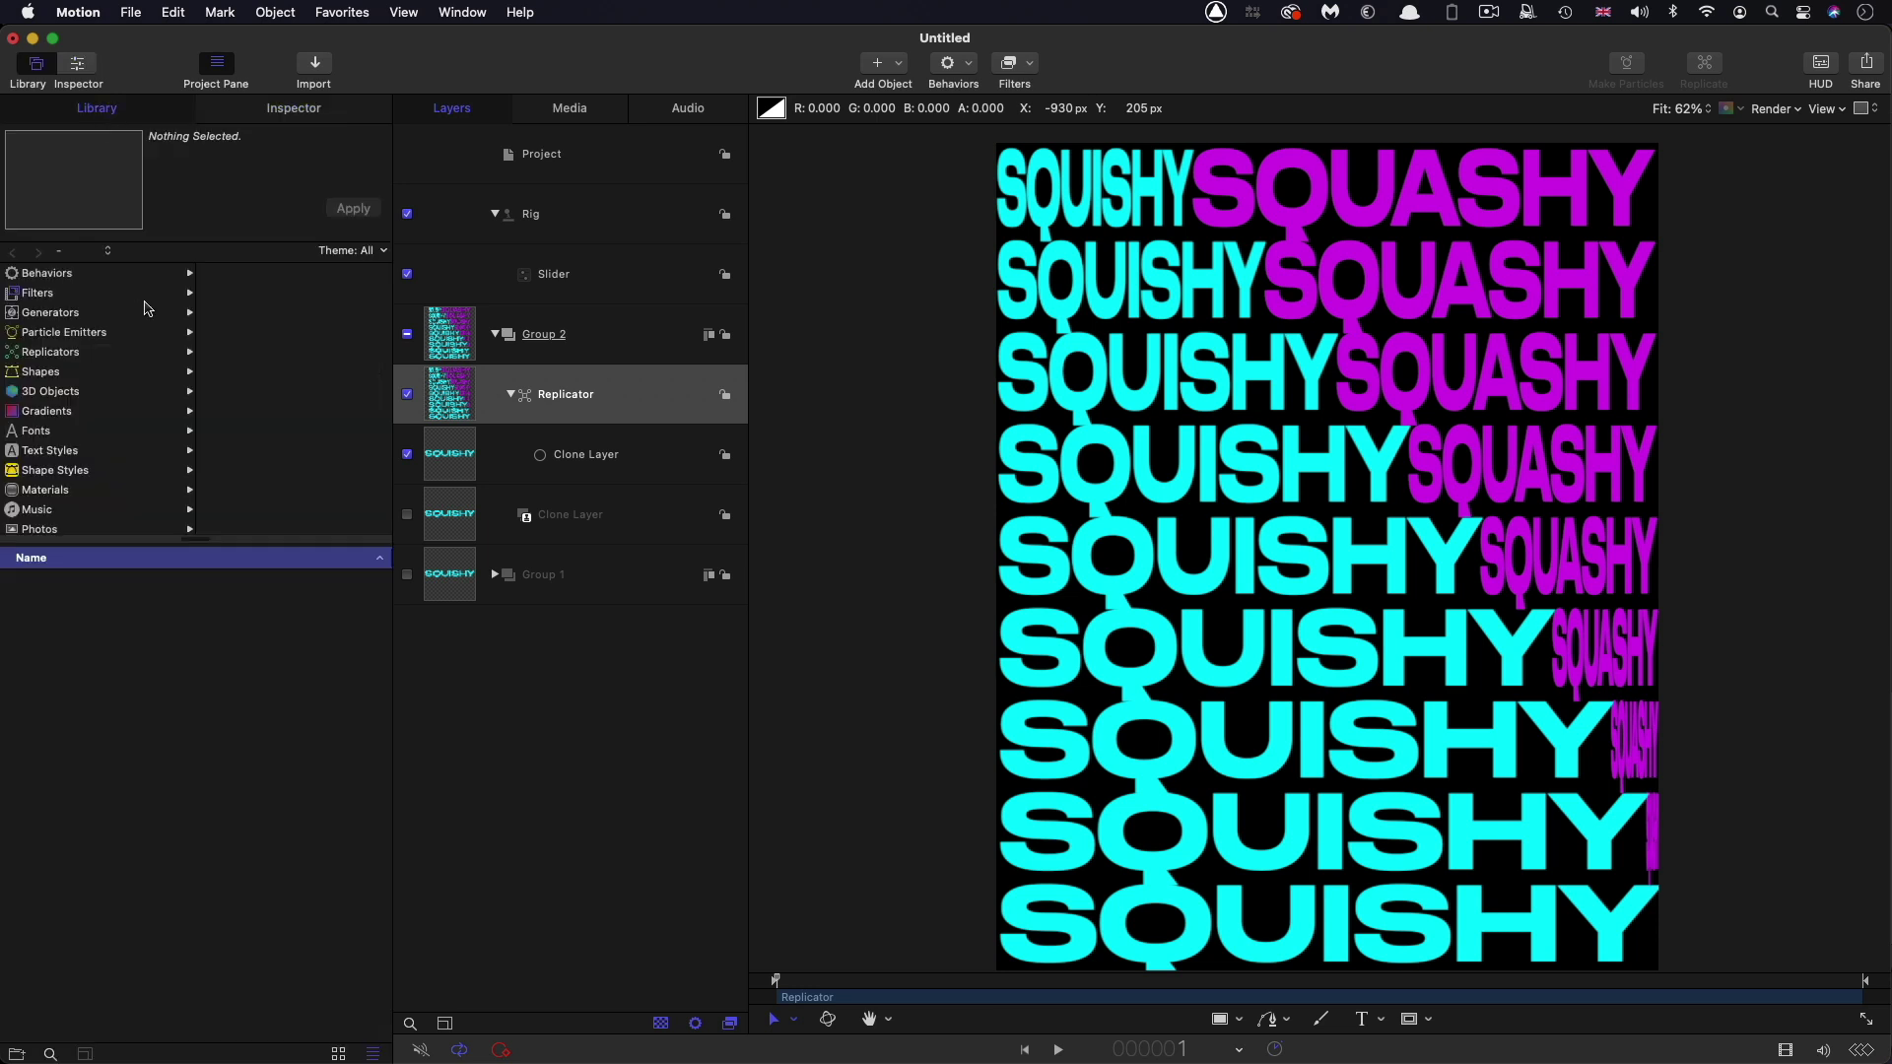
left_click(54, 313)
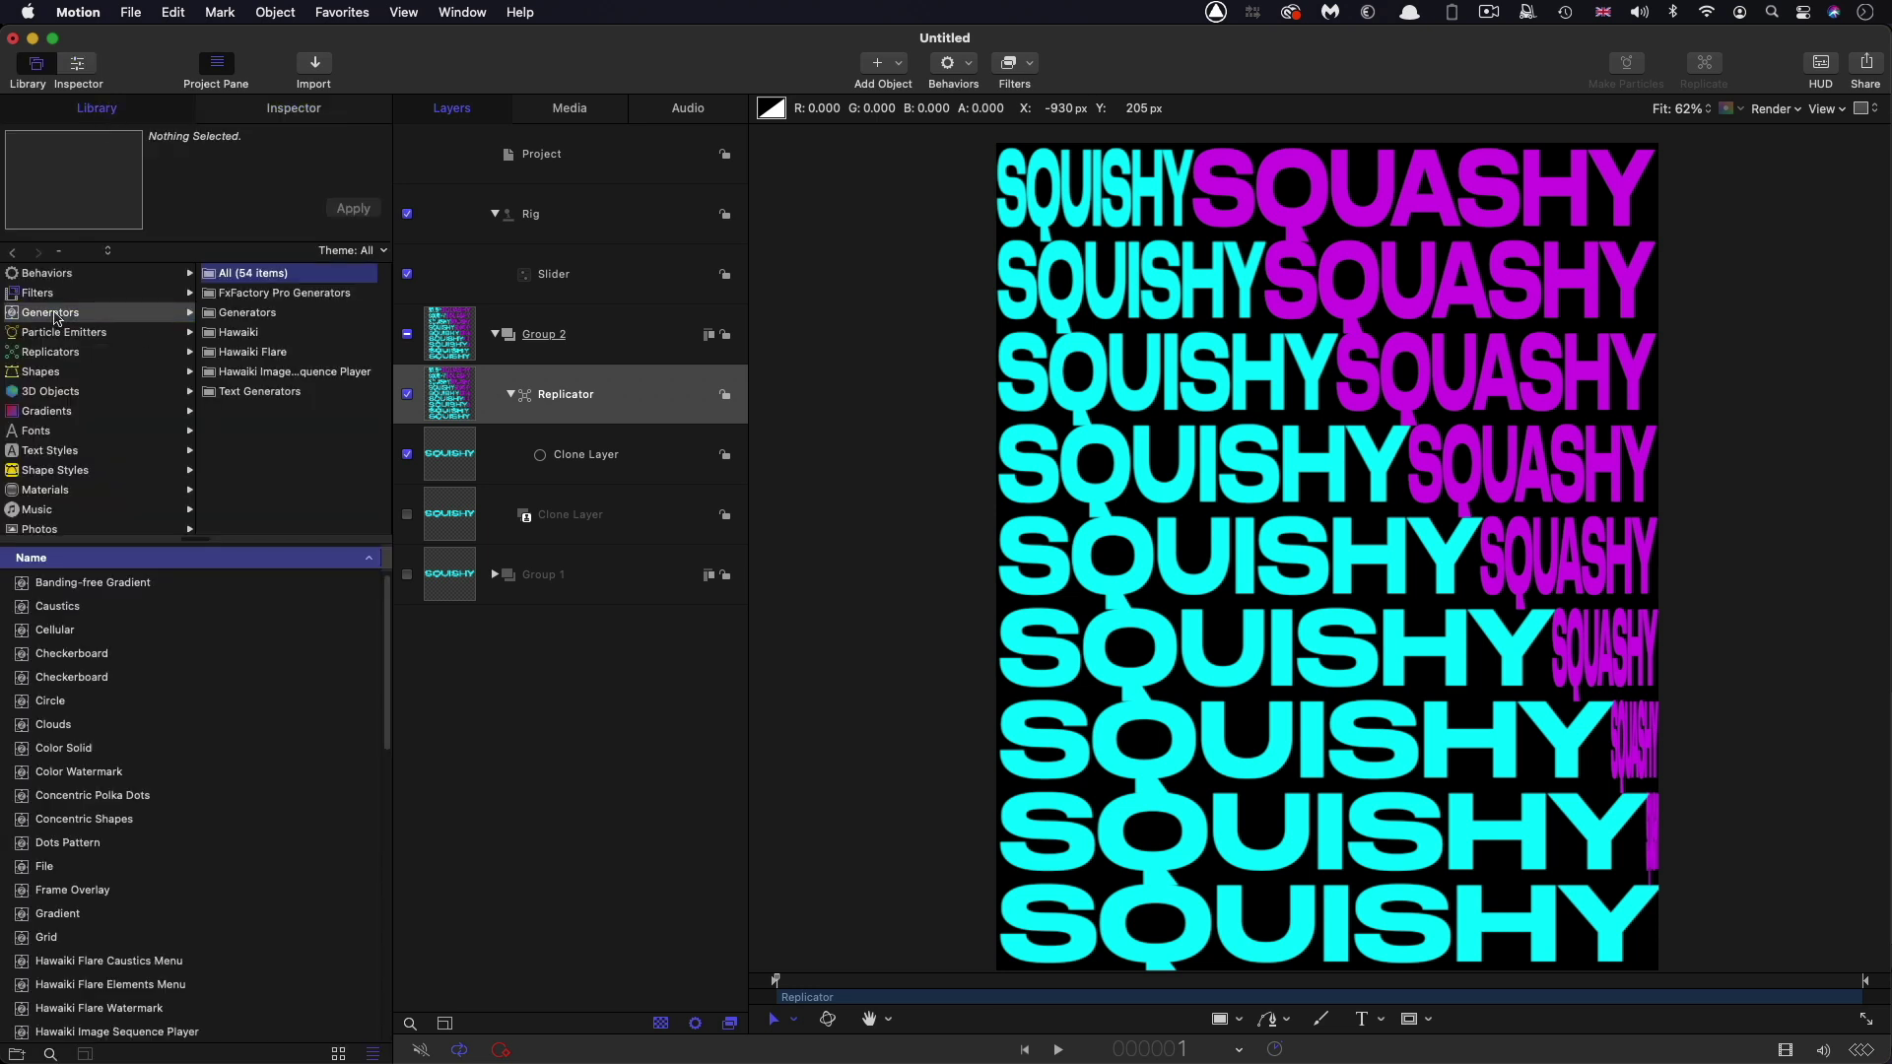
left_click(22, 747)
left_click_drag(430, 440, 504, 596)
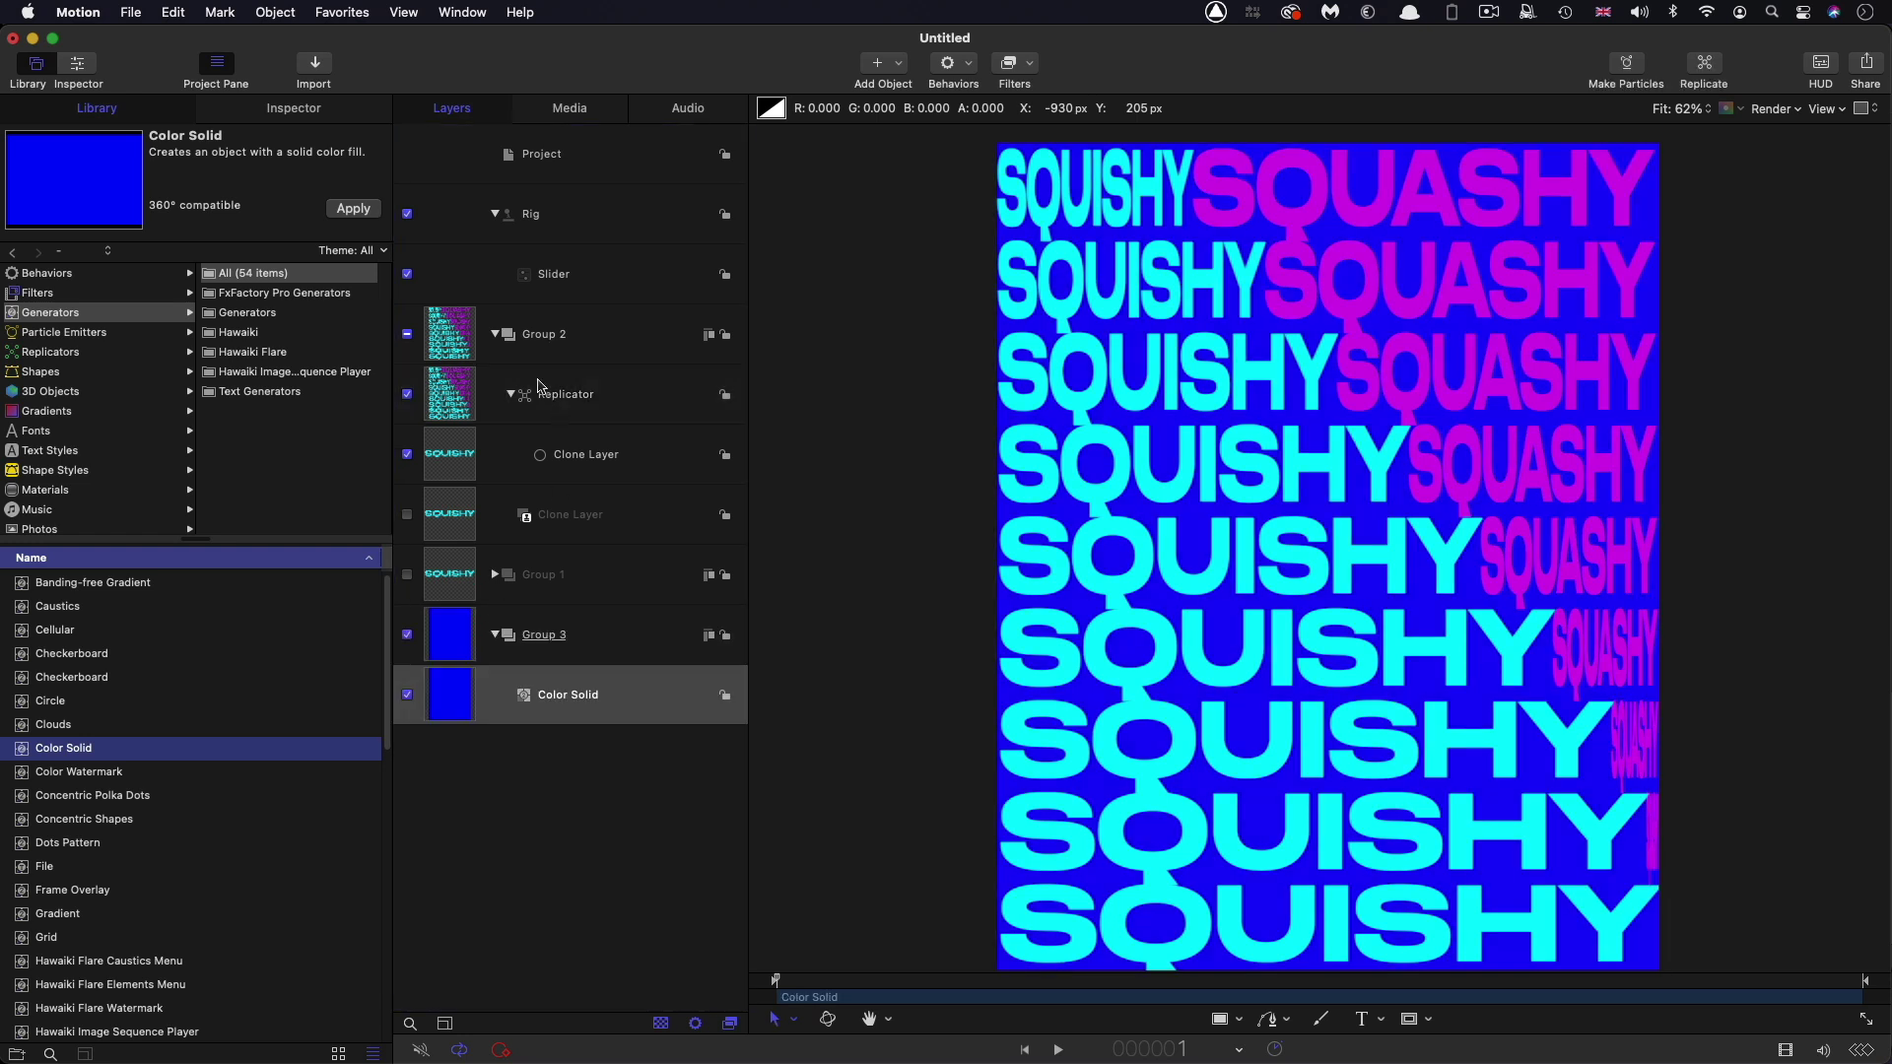
Make the Color Solid orange and preview the animation over it
left_click(314, 109)
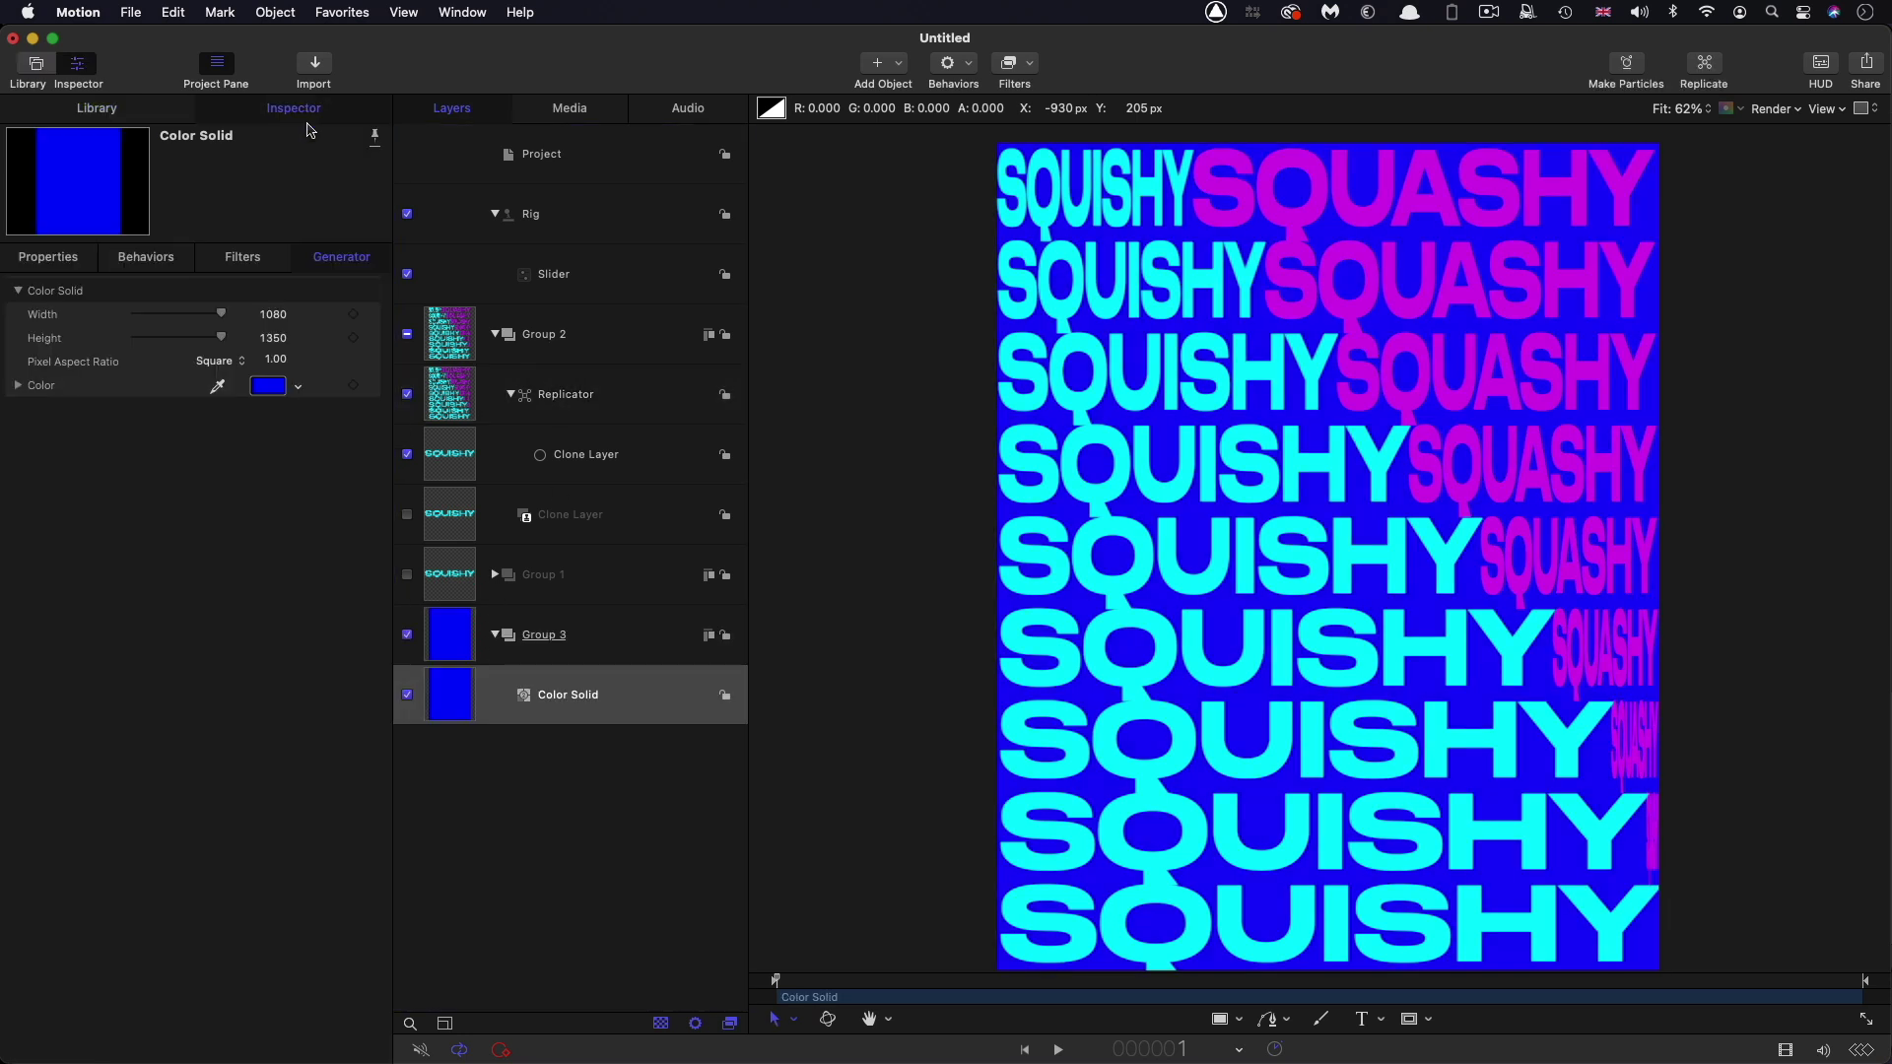
left_click(268, 386)
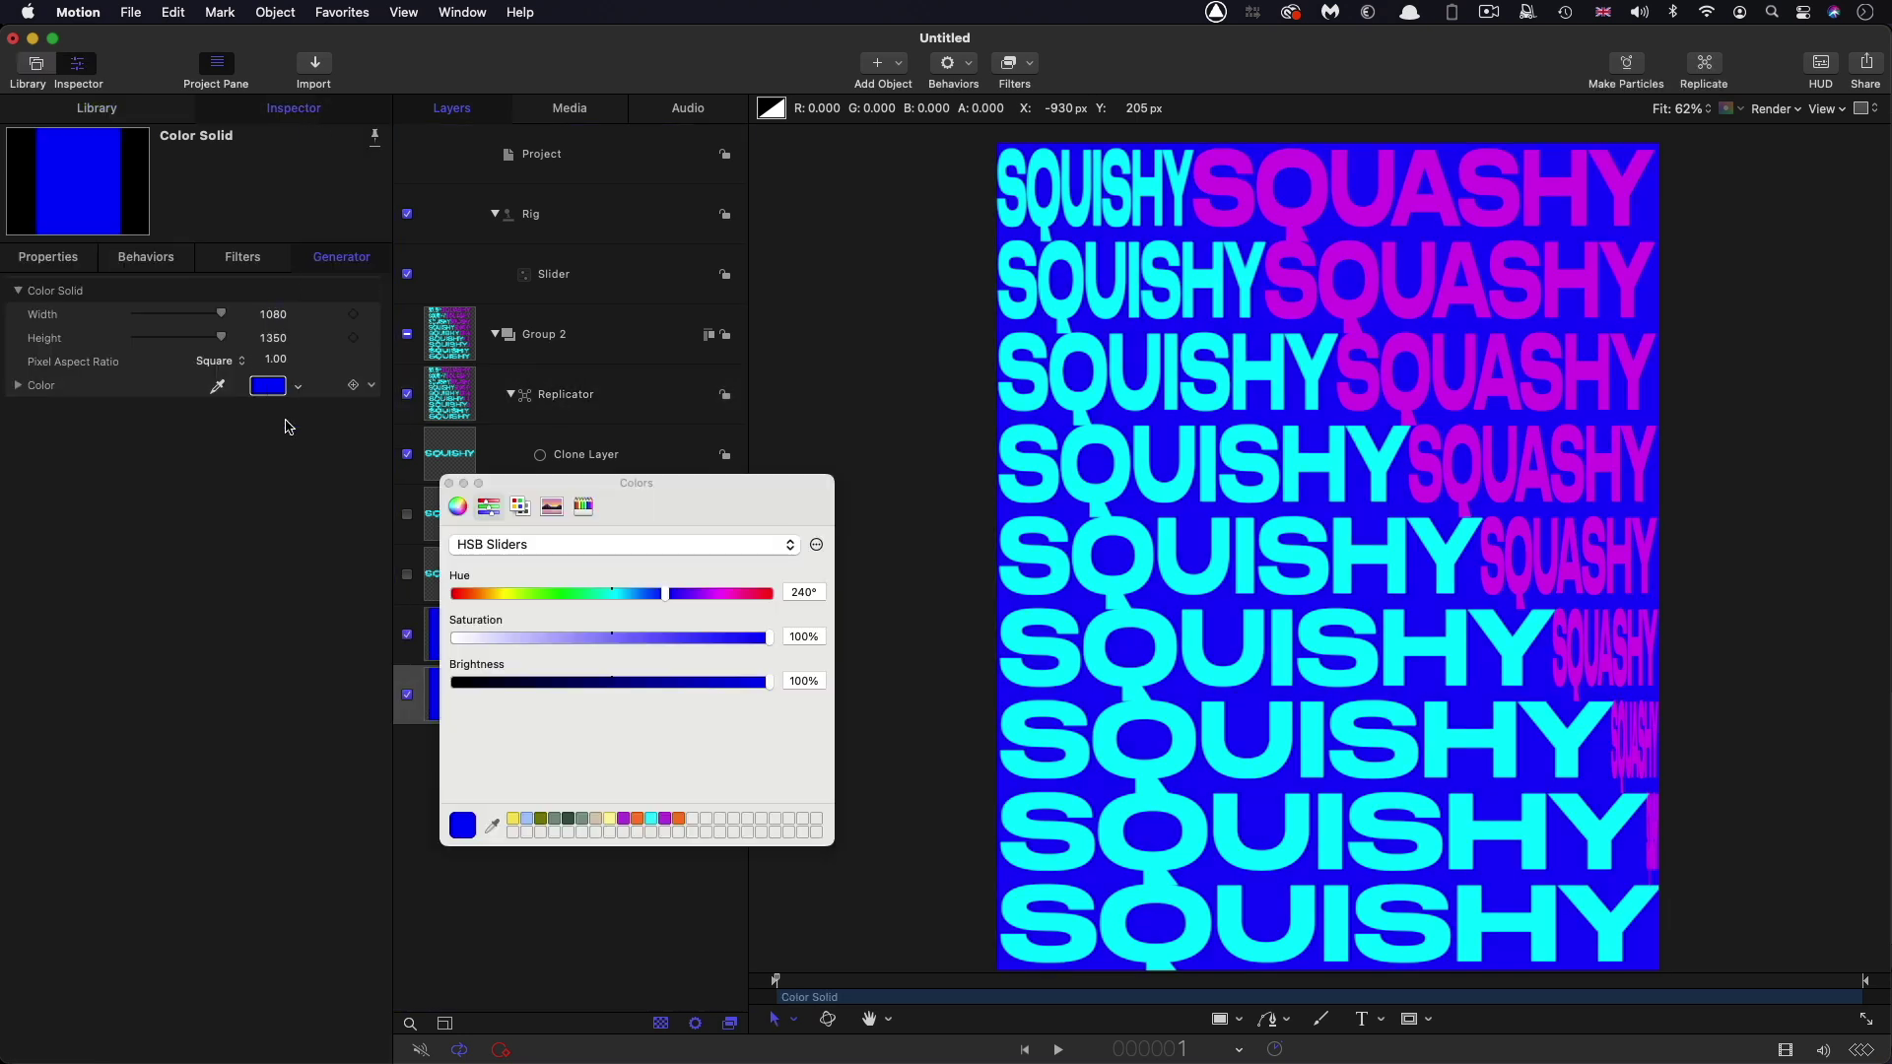
left_click(682, 824)
left_click(449, 483)
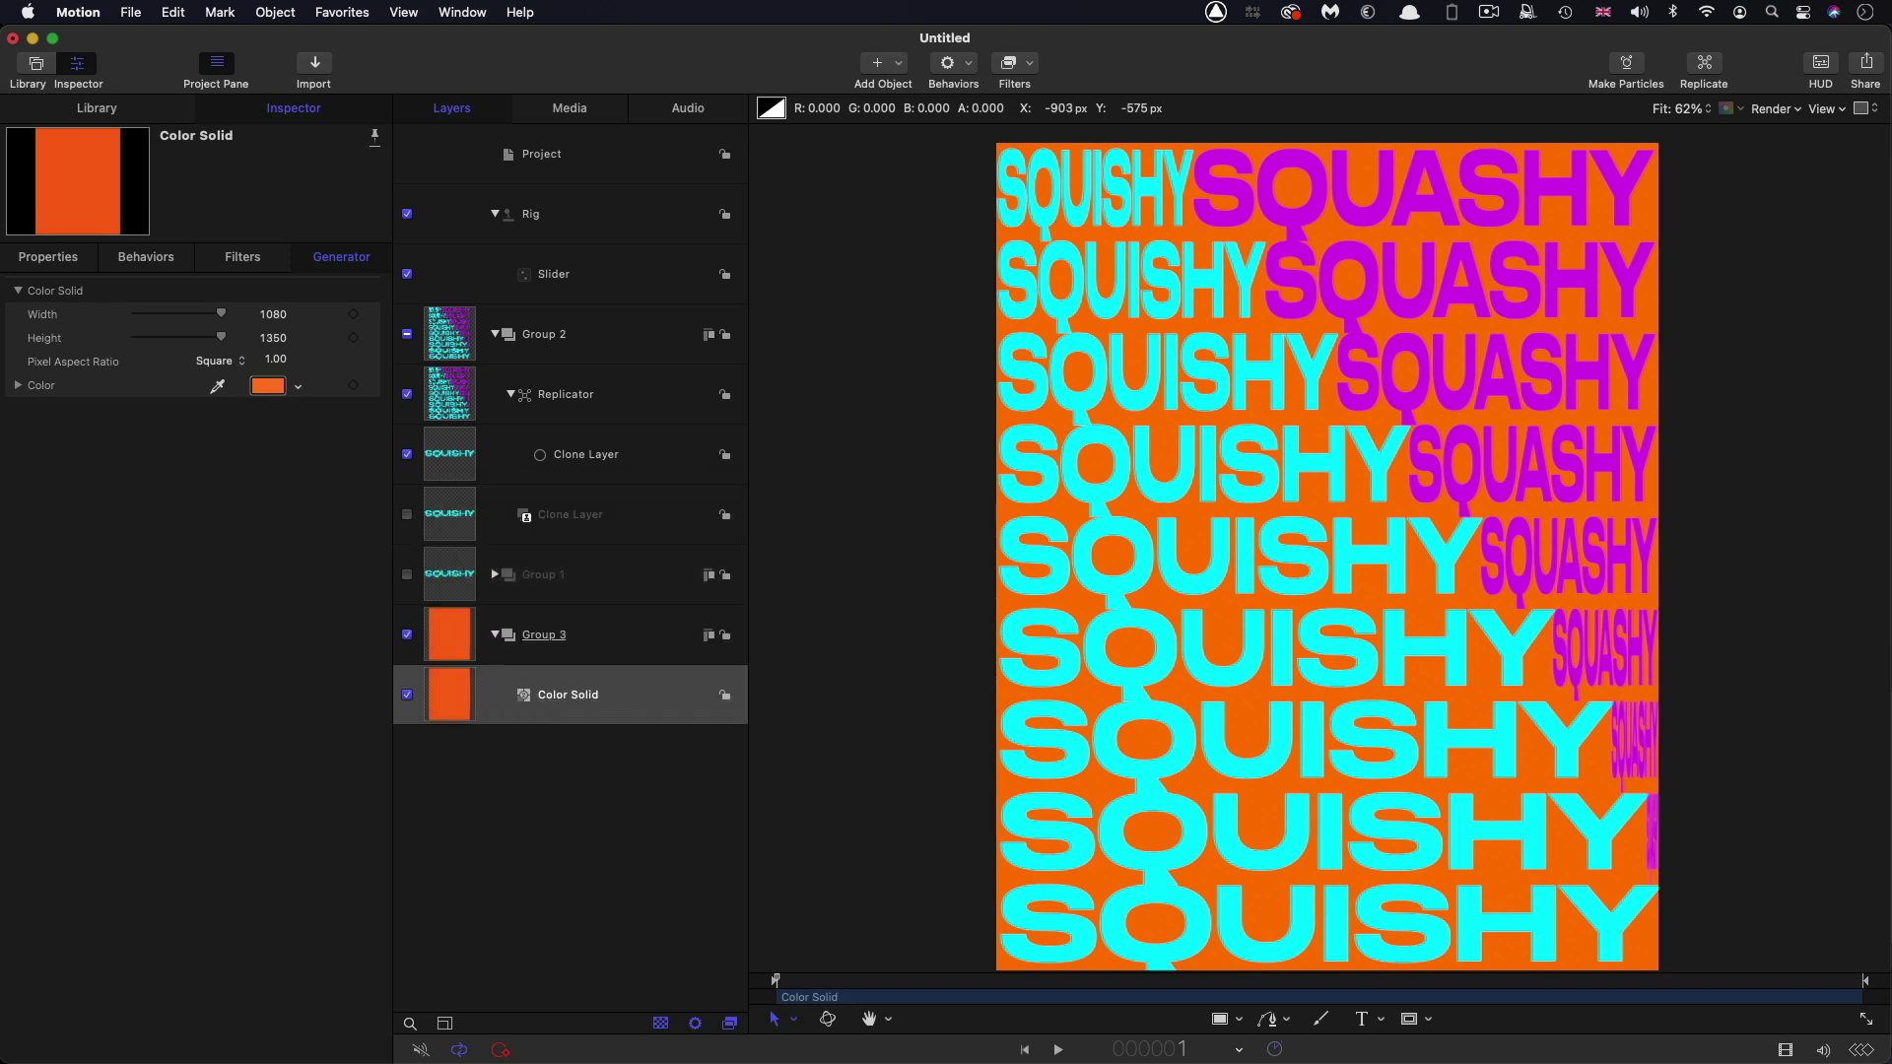
key("space")
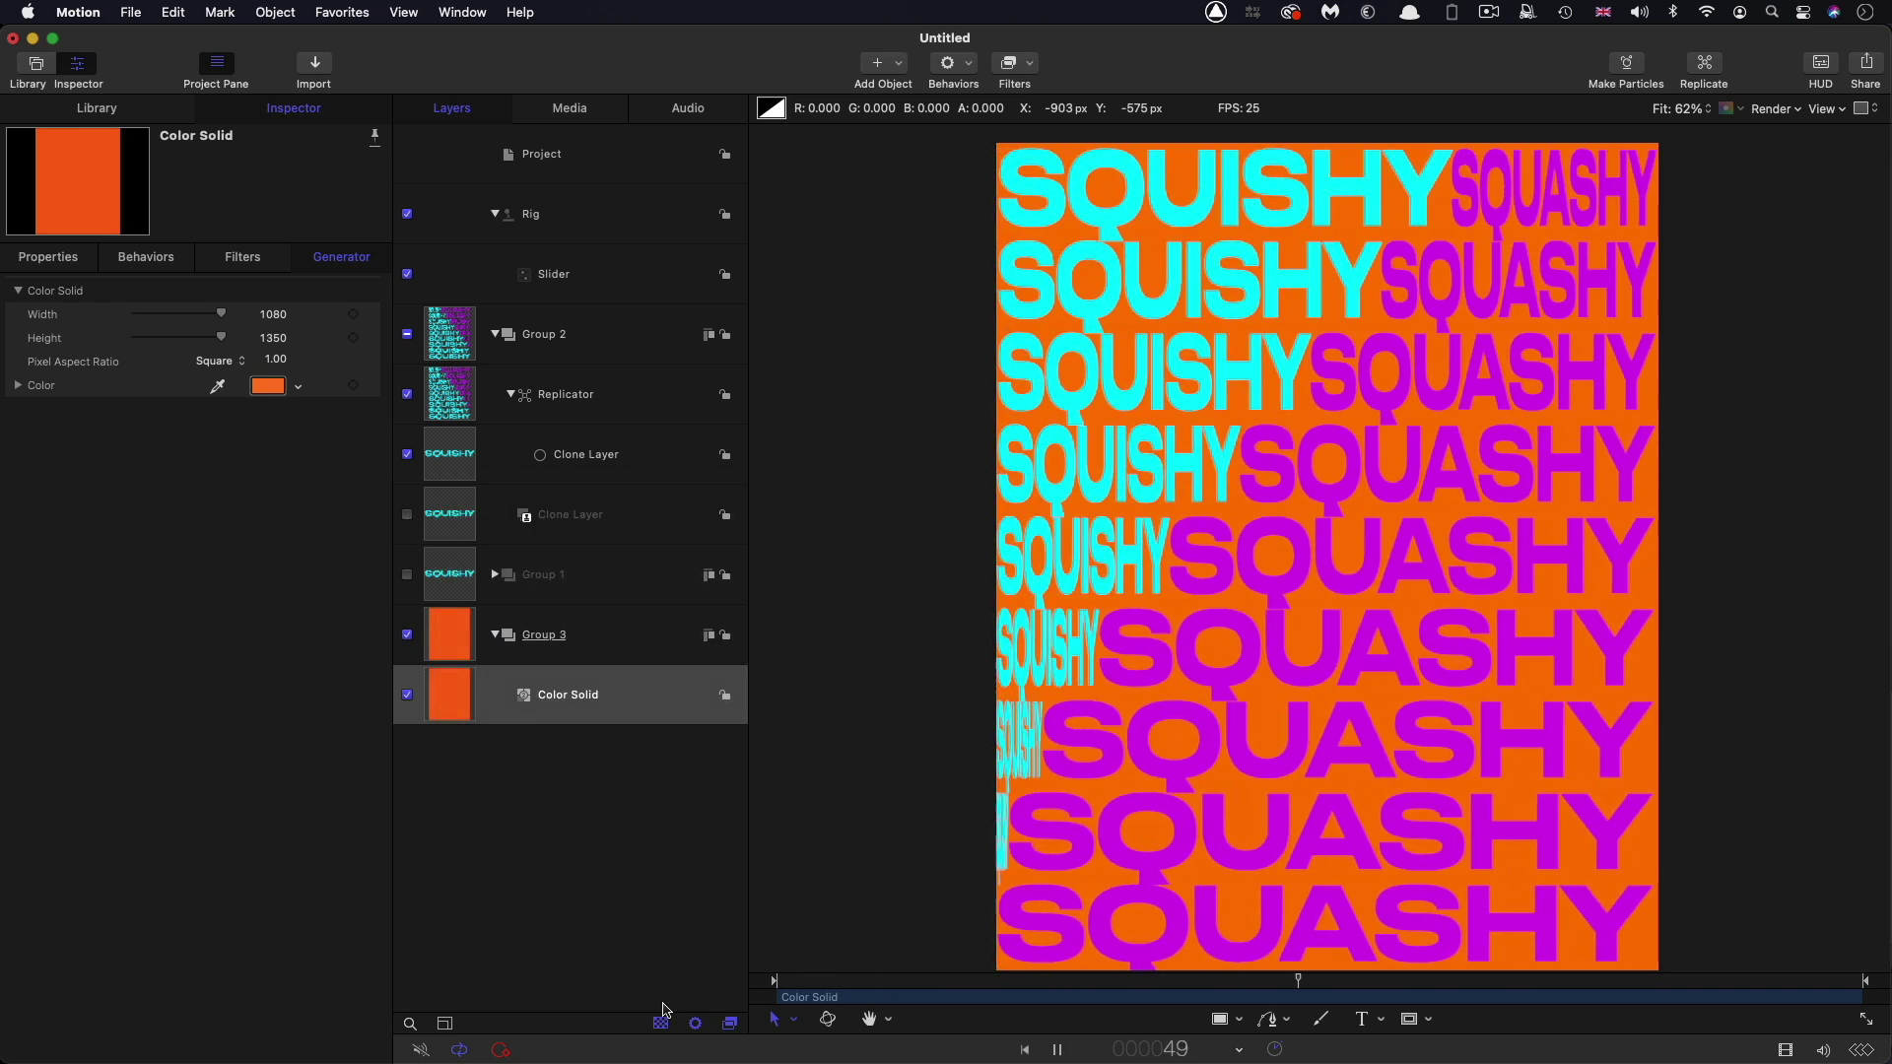
key("space")
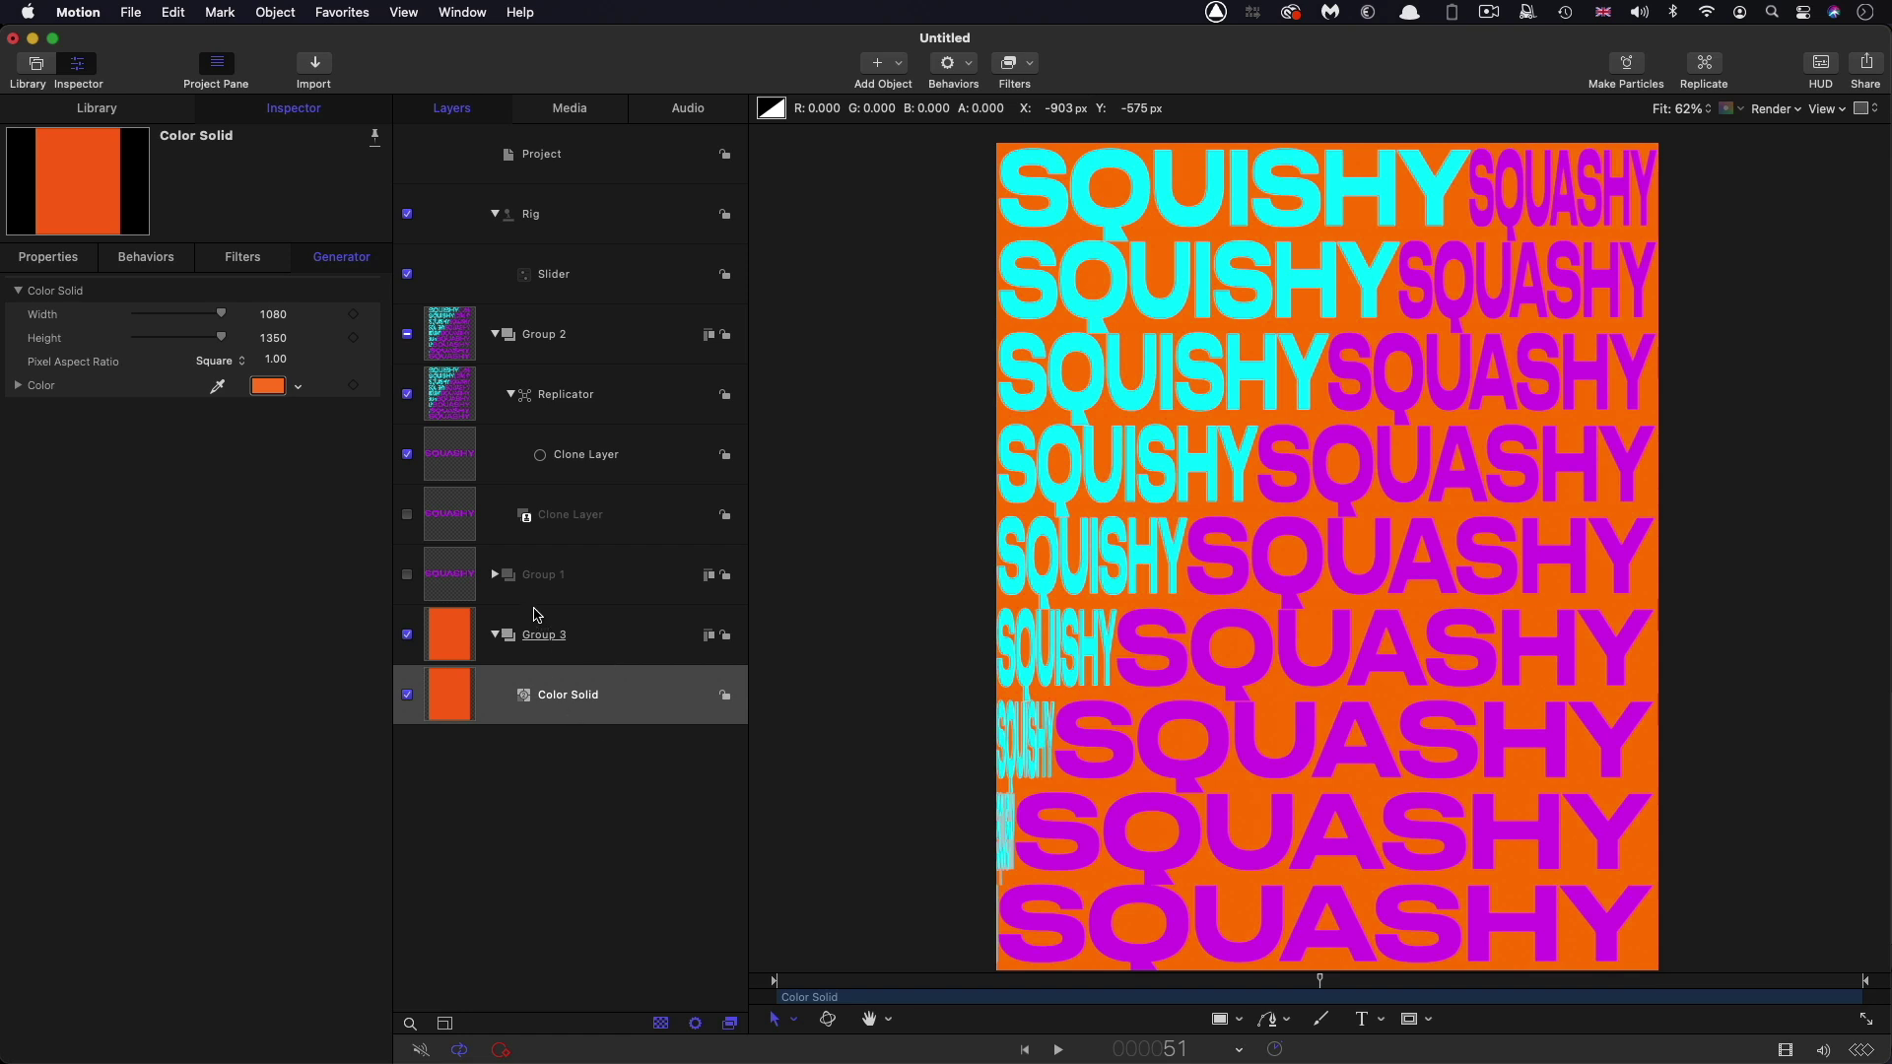
Replace the SQUISHY text layer's text with WORDS
left_click(495, 575)
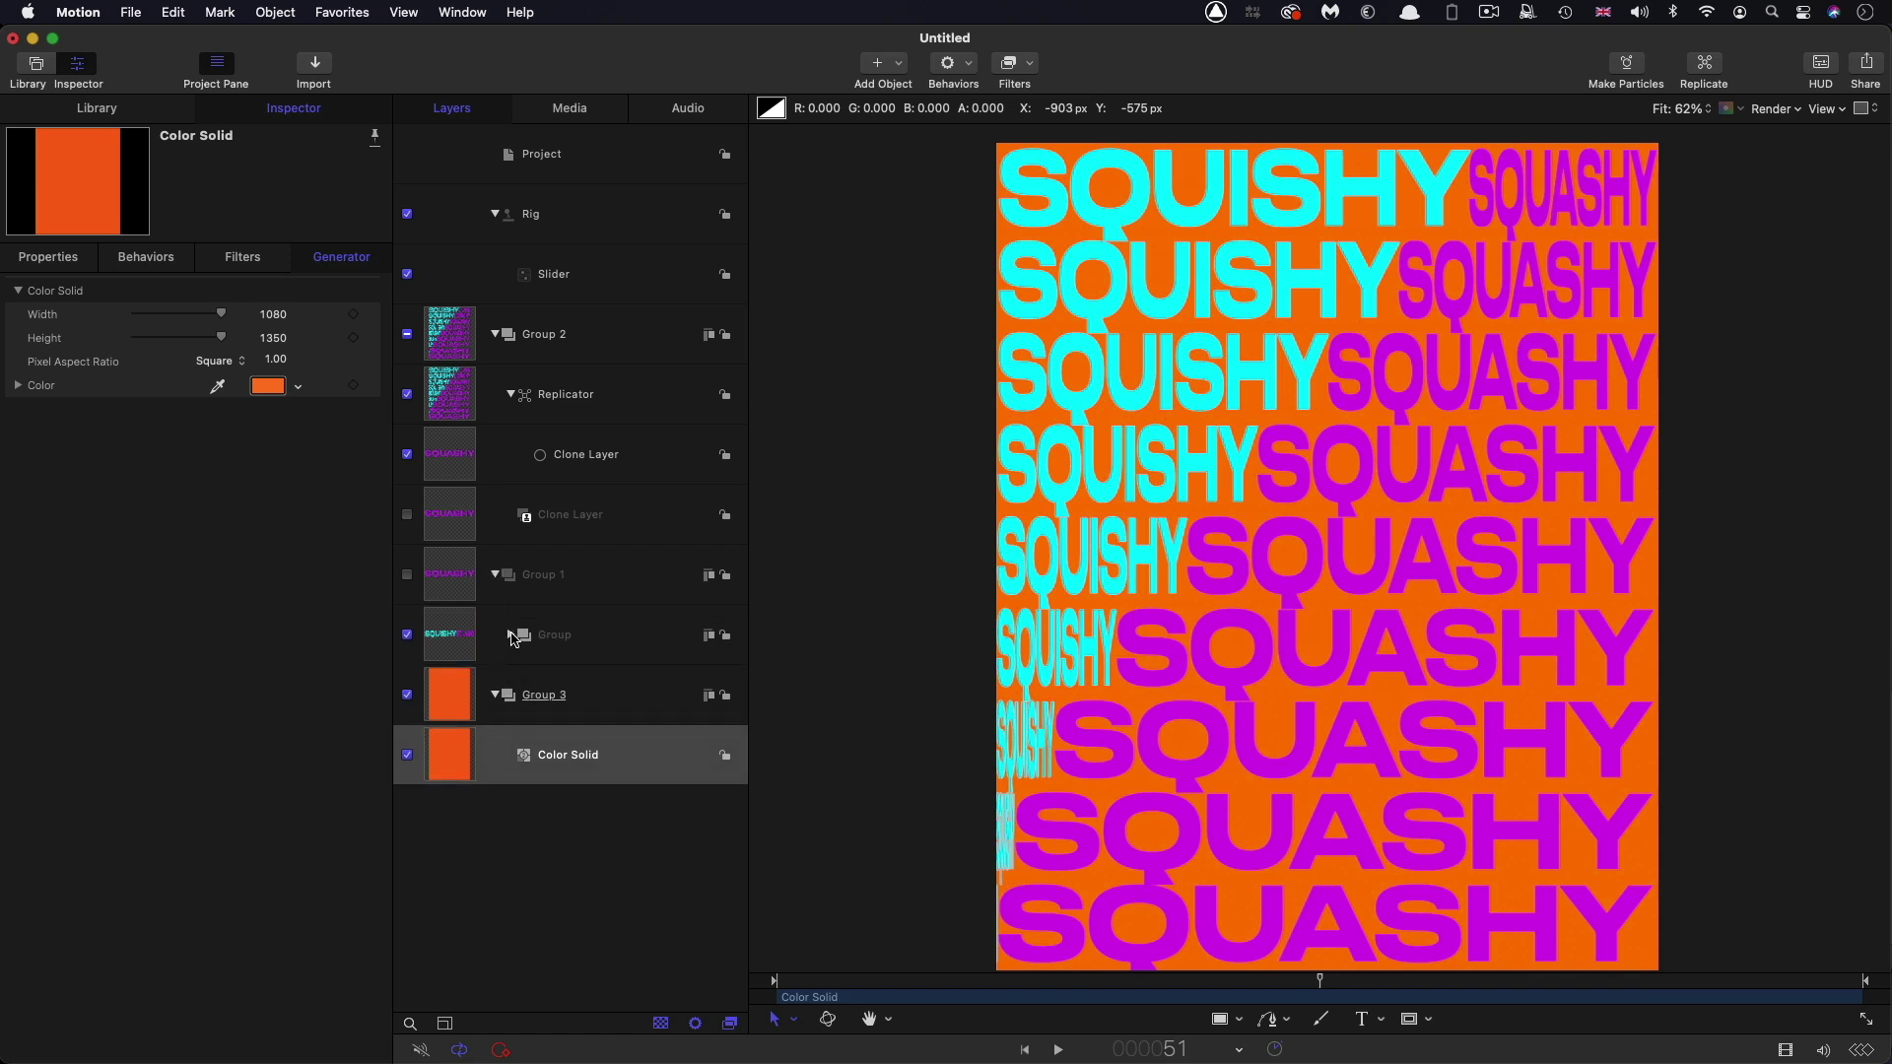
left_click(511, 635)
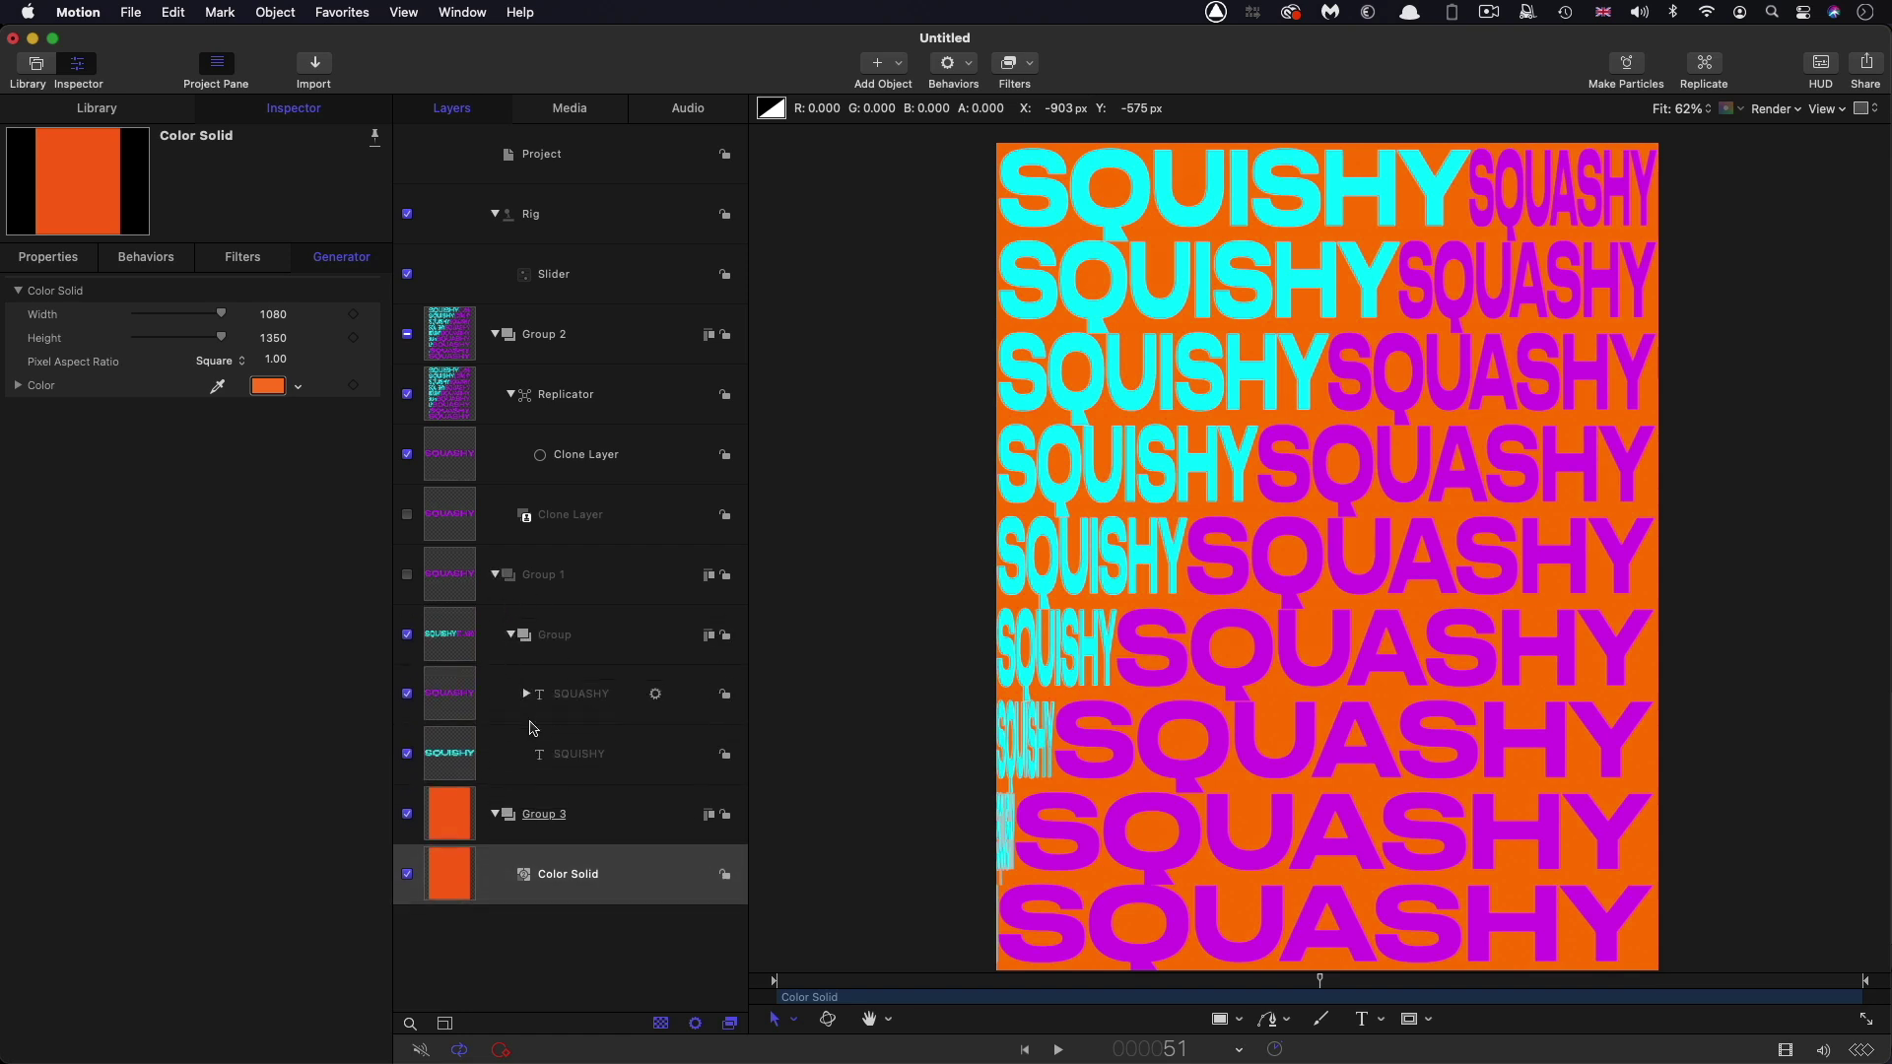
left_click(451, 760)
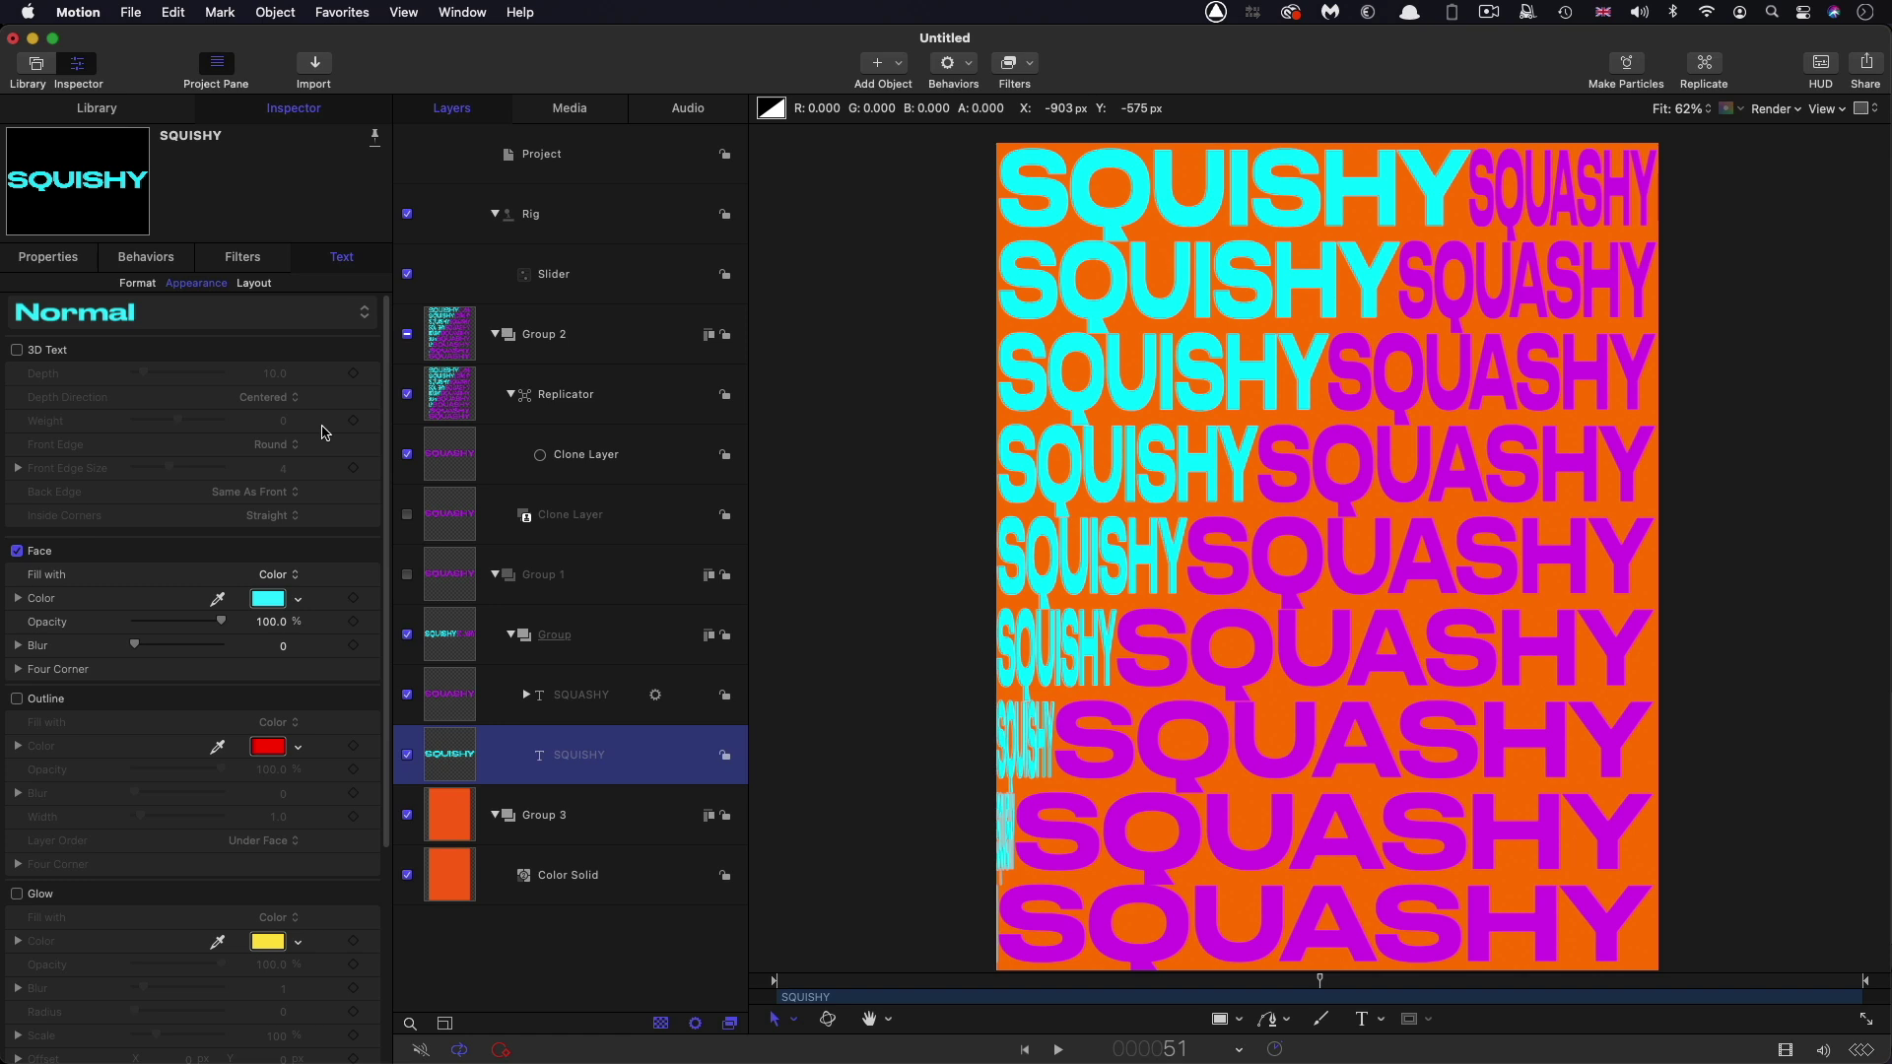
left_click(138, 284)
double_click(128, 837)
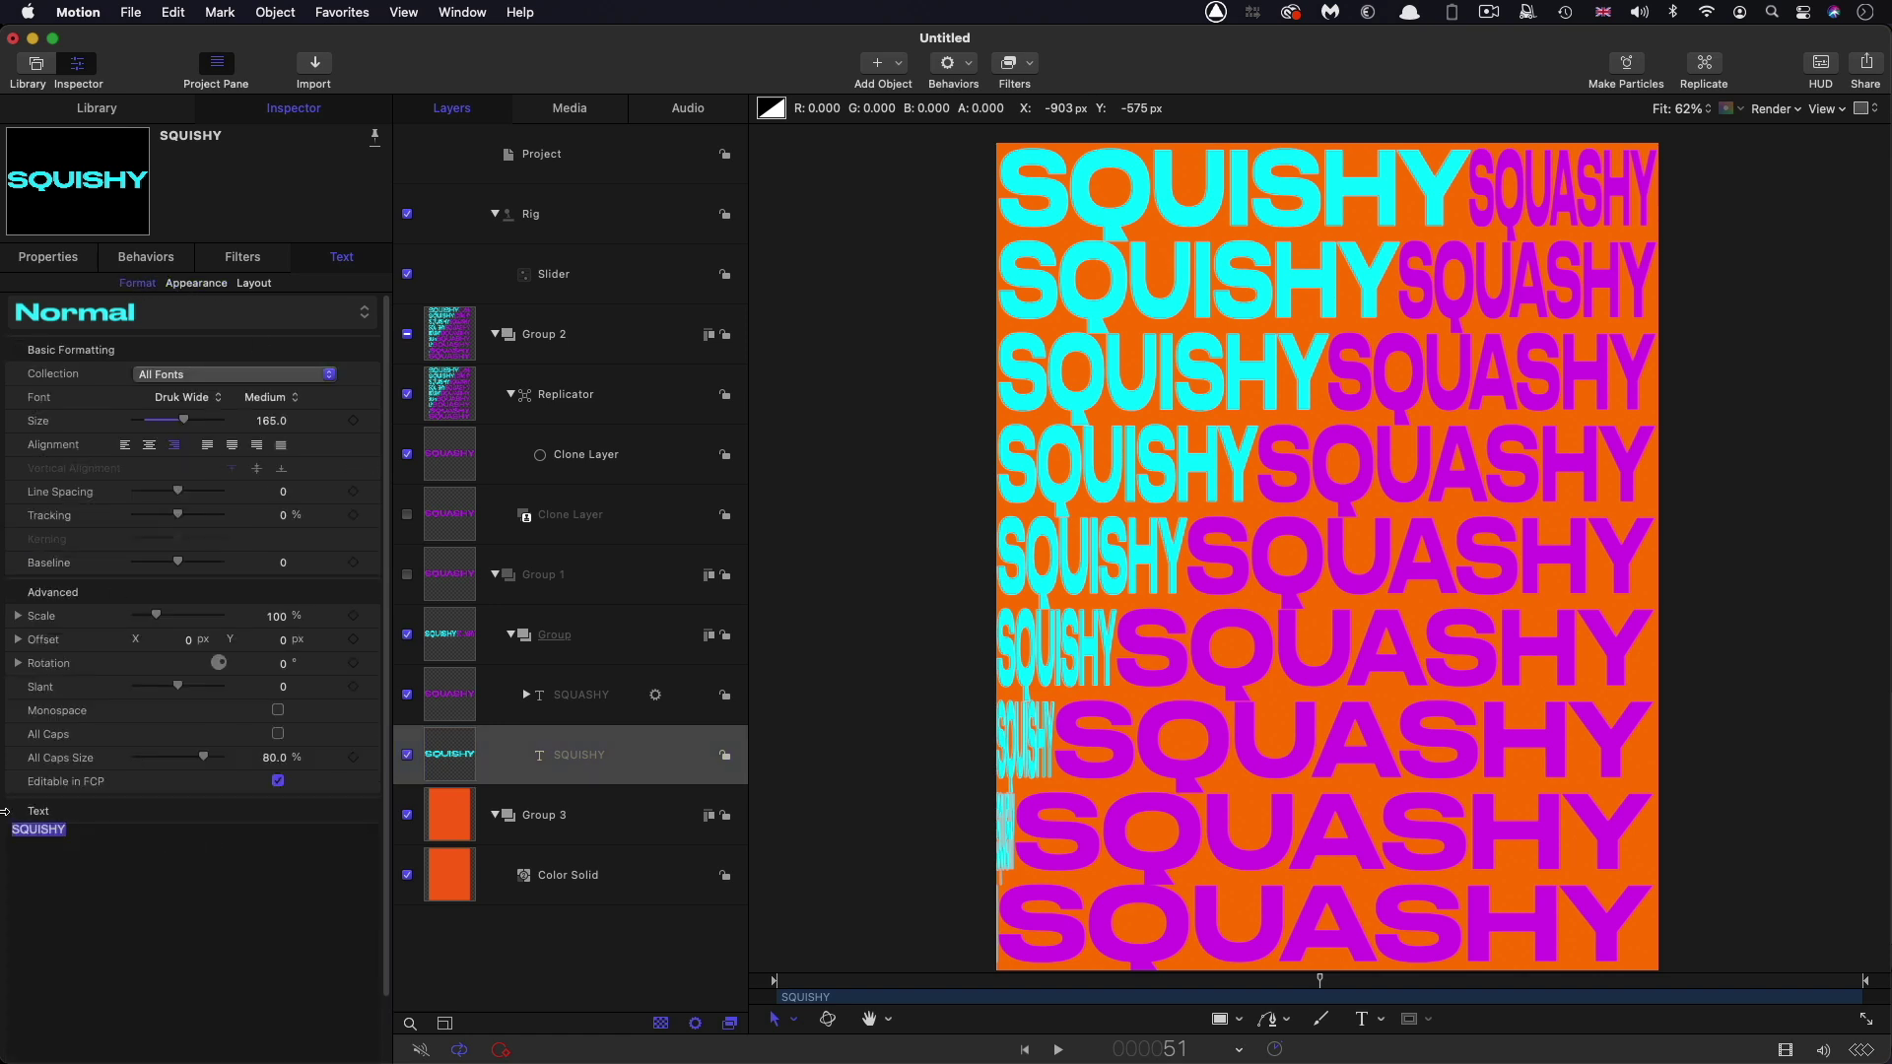
type("WORDS")
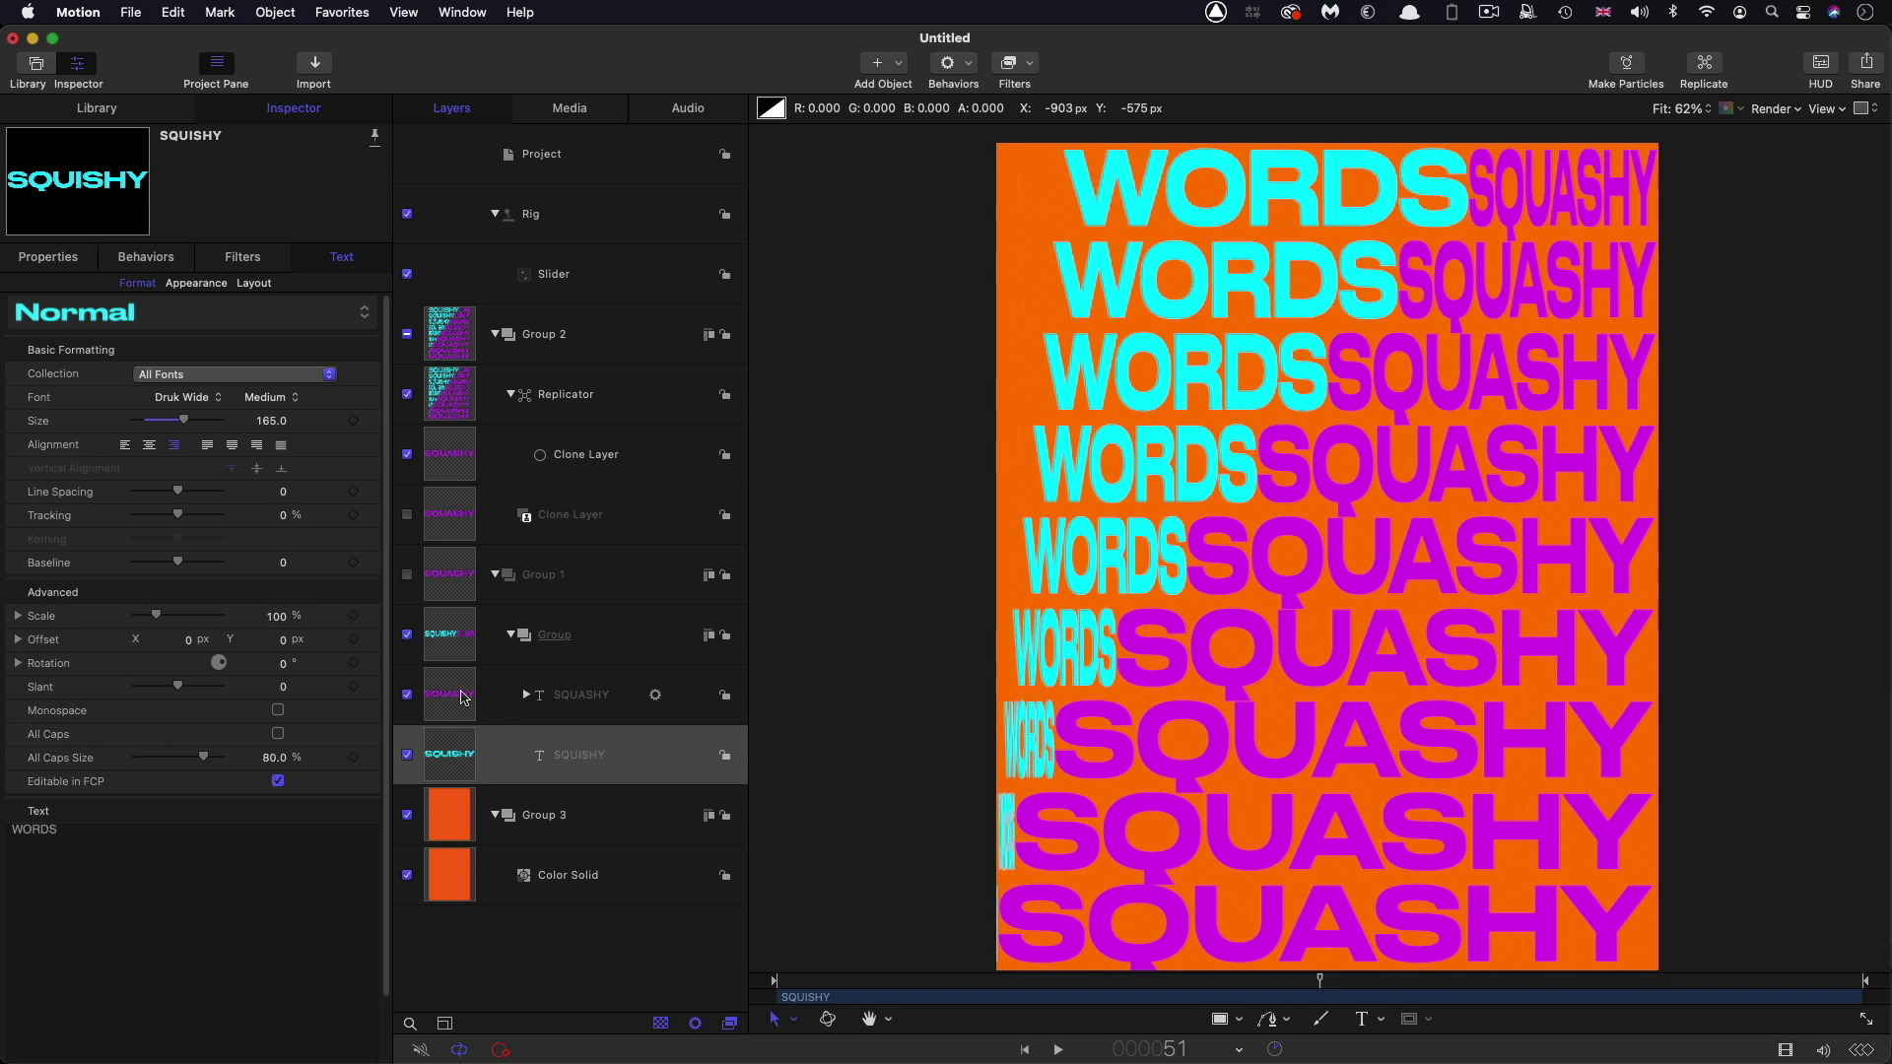
Replace the SQUASHY text layer's text with MATTER
left_click(464, 698)
double_click(115, 946)
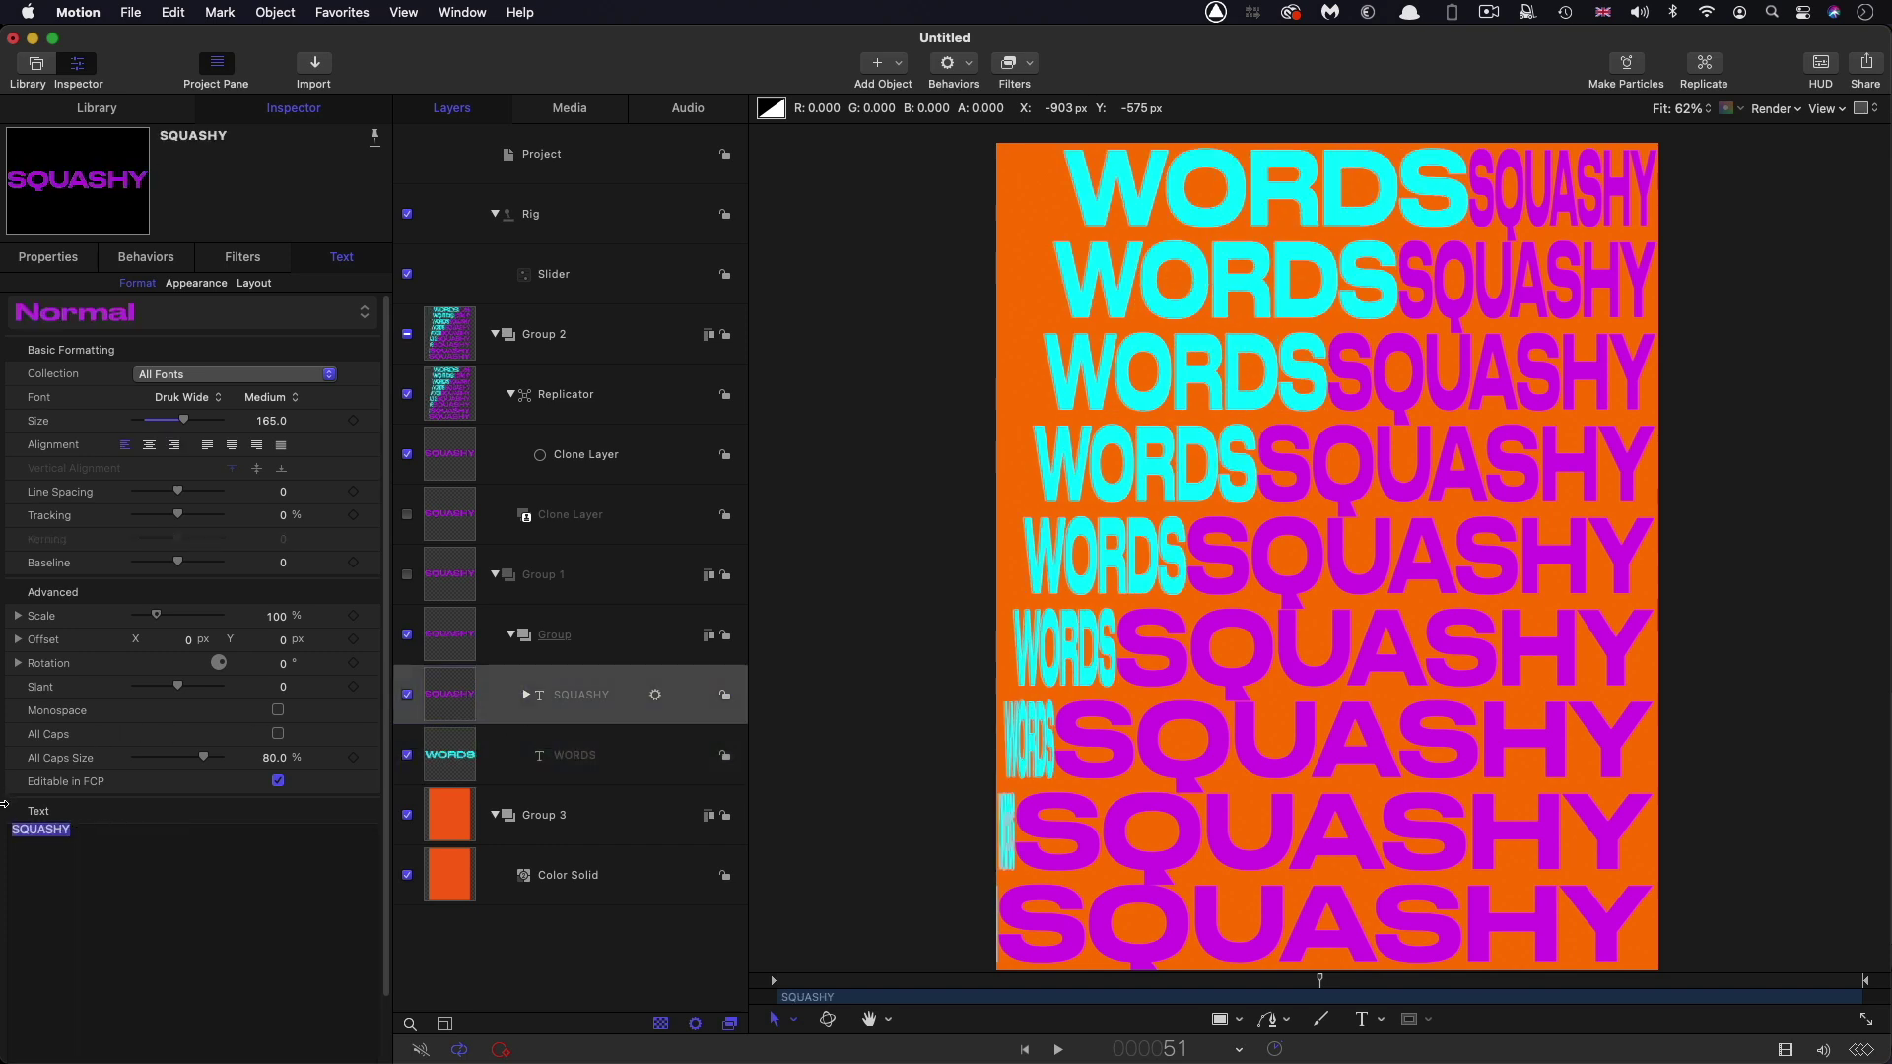
type("MATTR")
key("BackSpace")
type("ER")
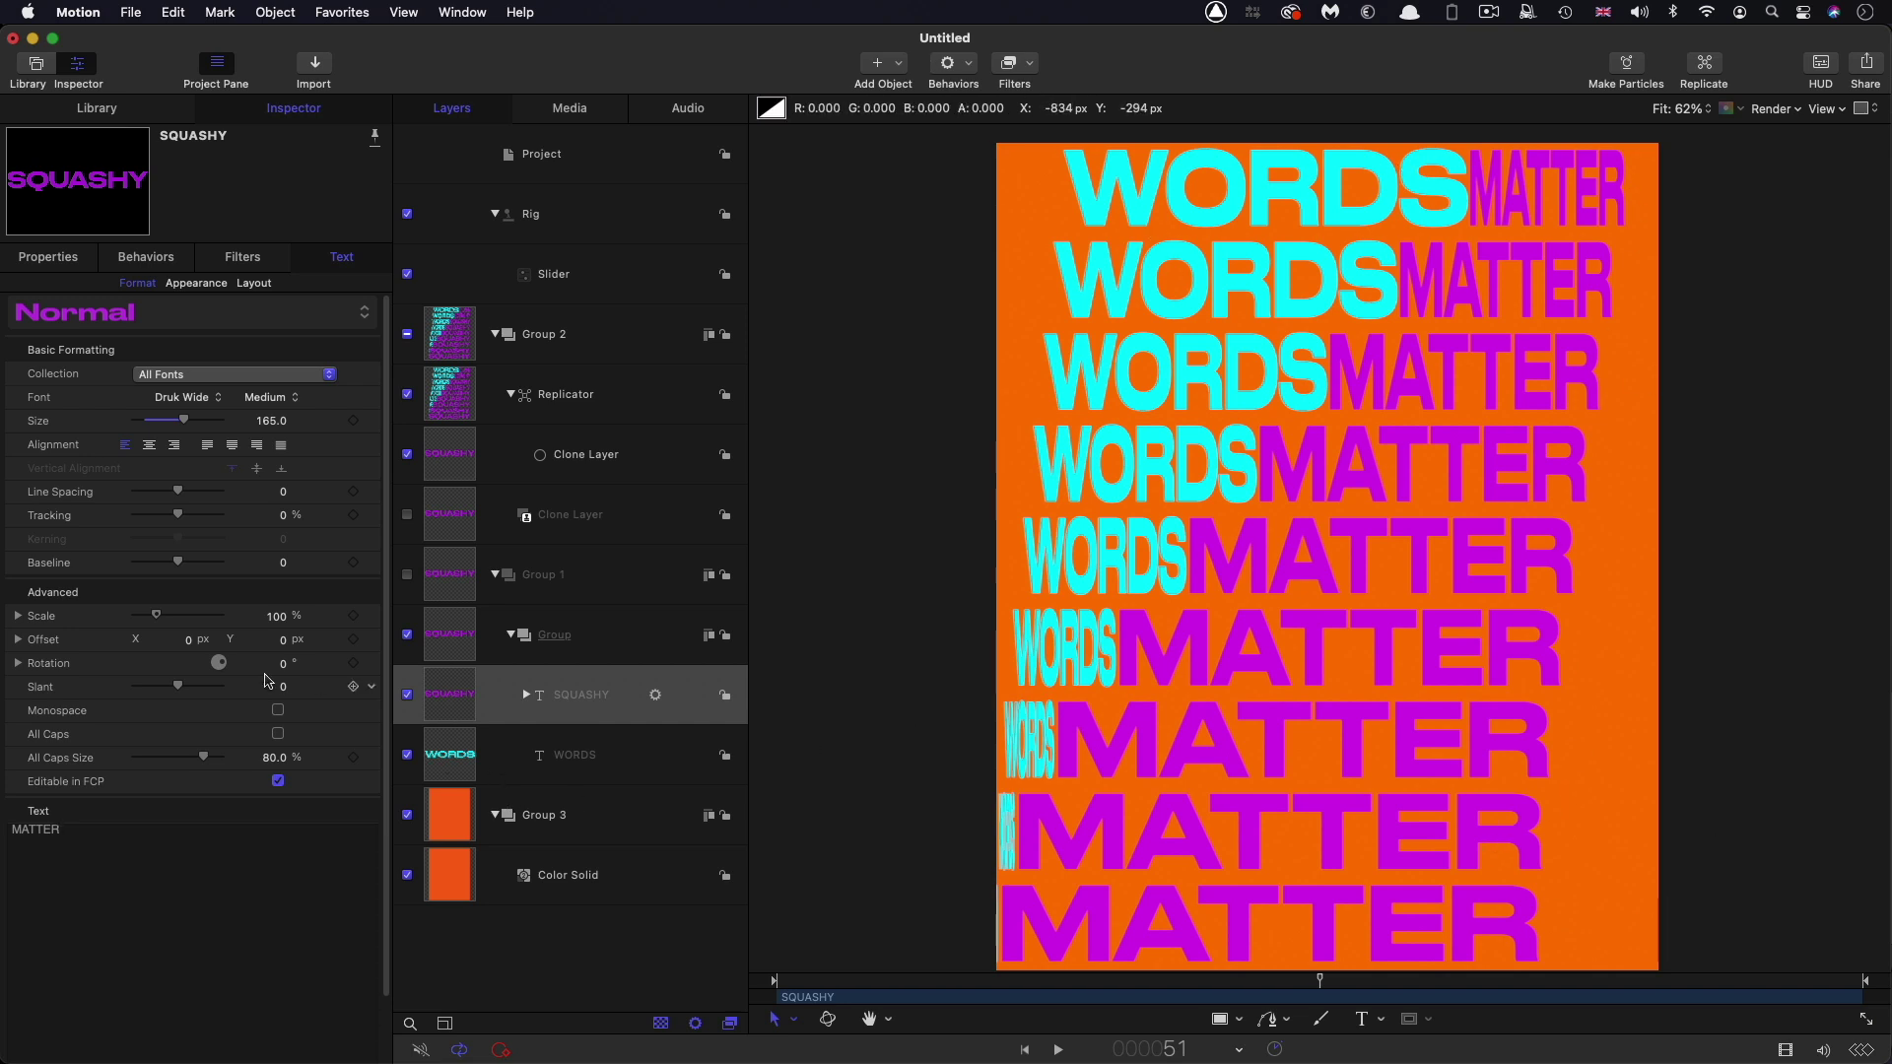
Stretch MATTER horizontally to 110.77% Scale X, checked at frame 50
left_click(18, 616)
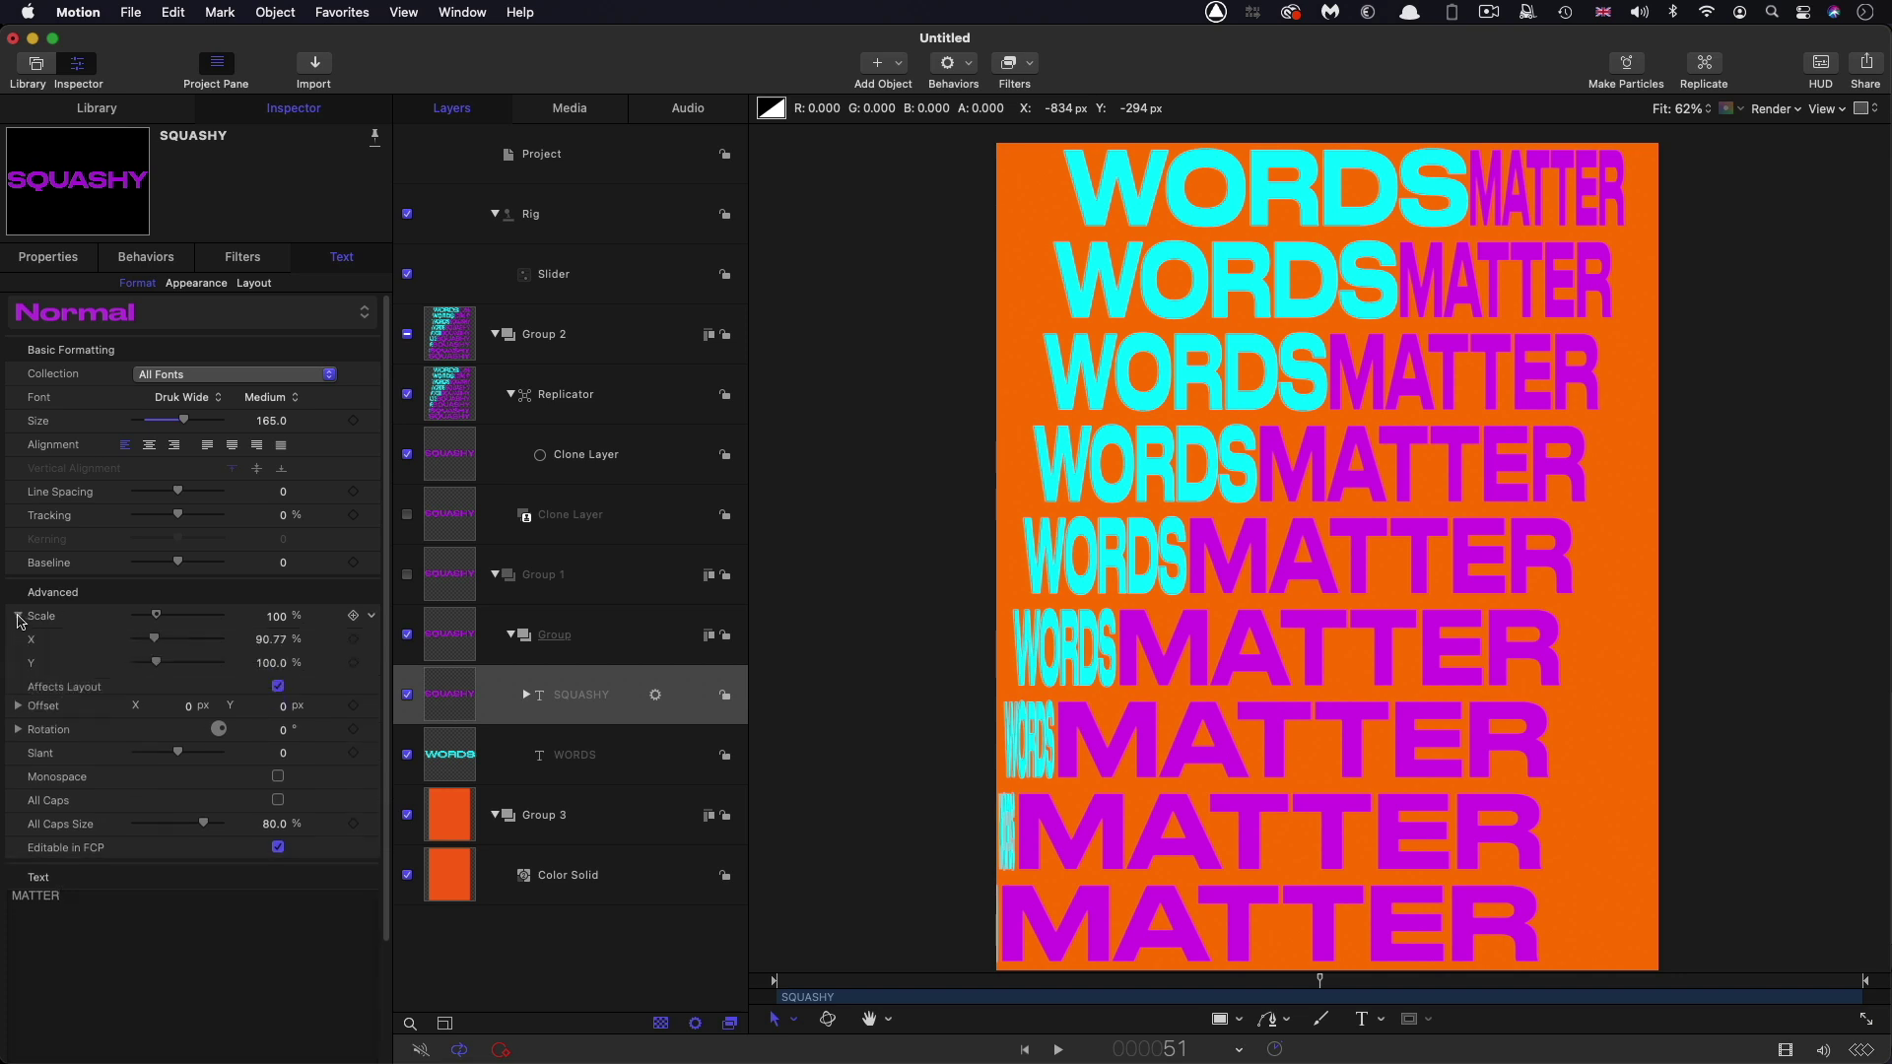
key("Home")
left_click(1308, 989)
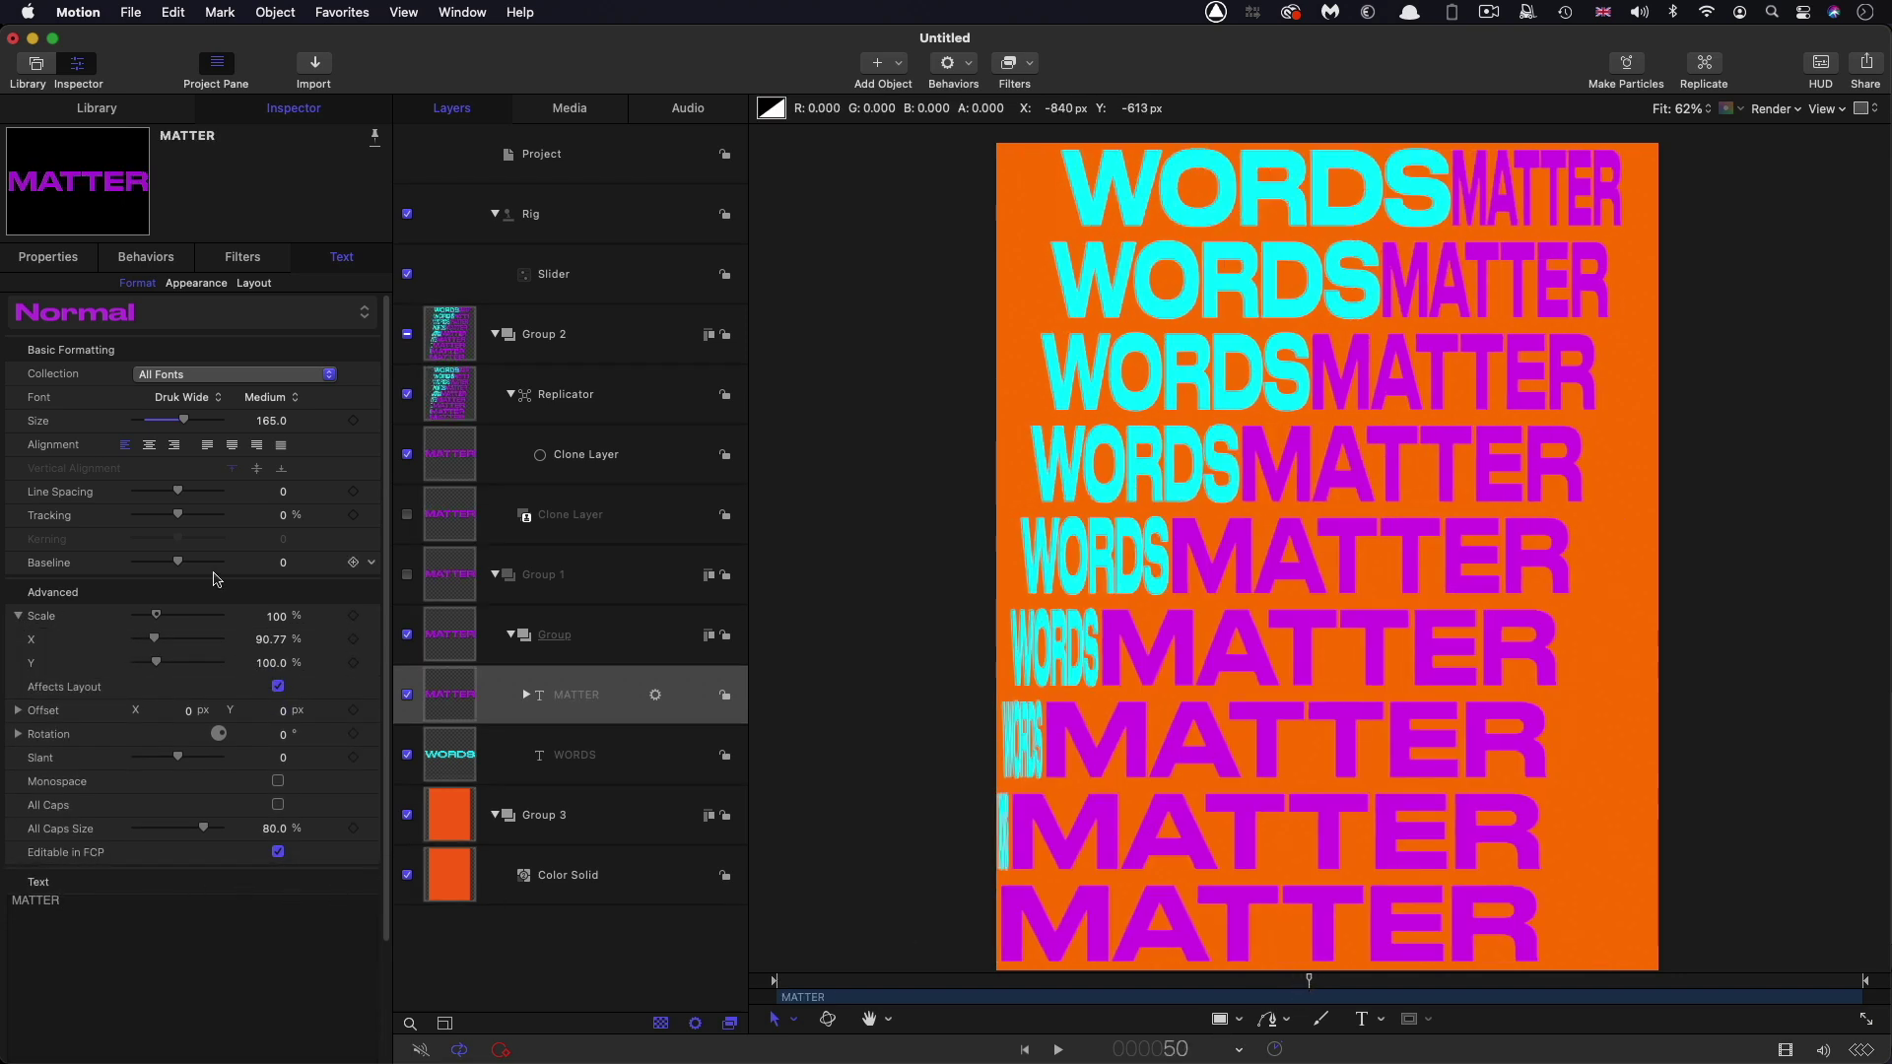
left_click_drag(271, 646, 290, 645)
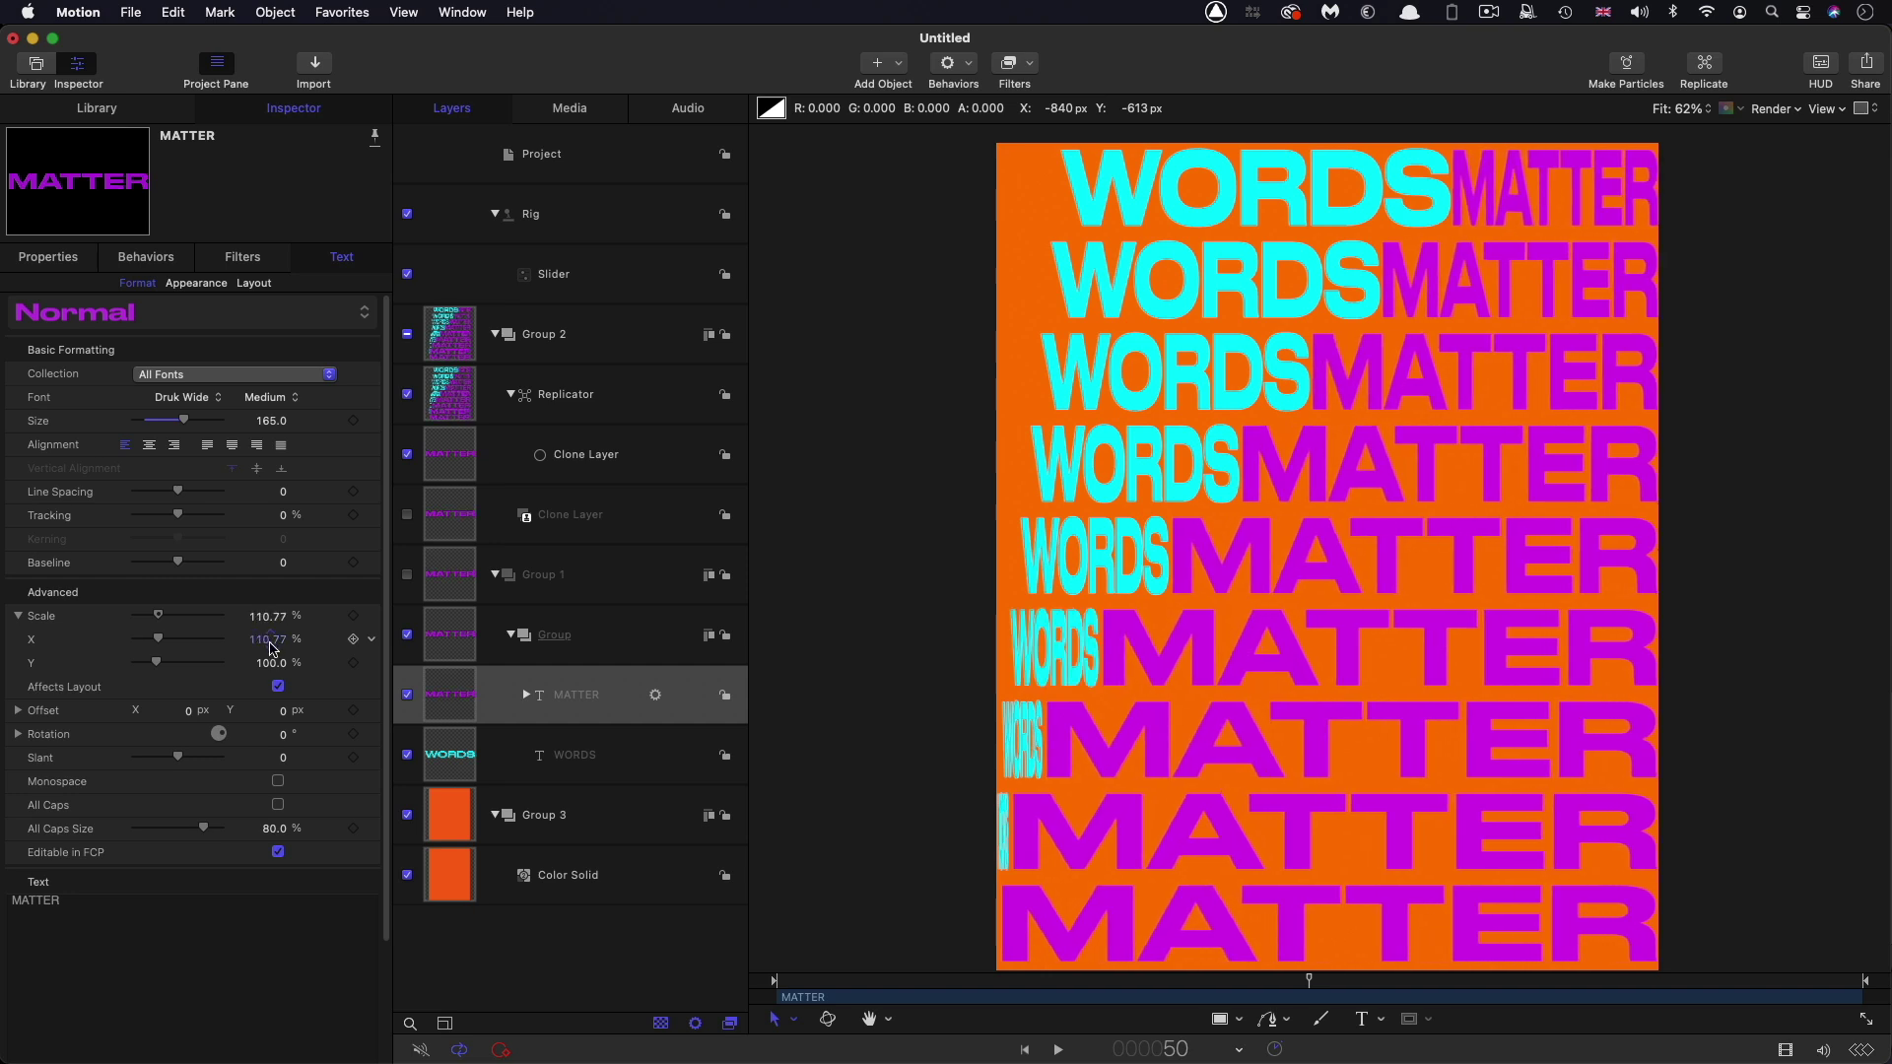
Stretch the cyan WORDS text horizontally to 116% Scale X
left_click(458, 761)
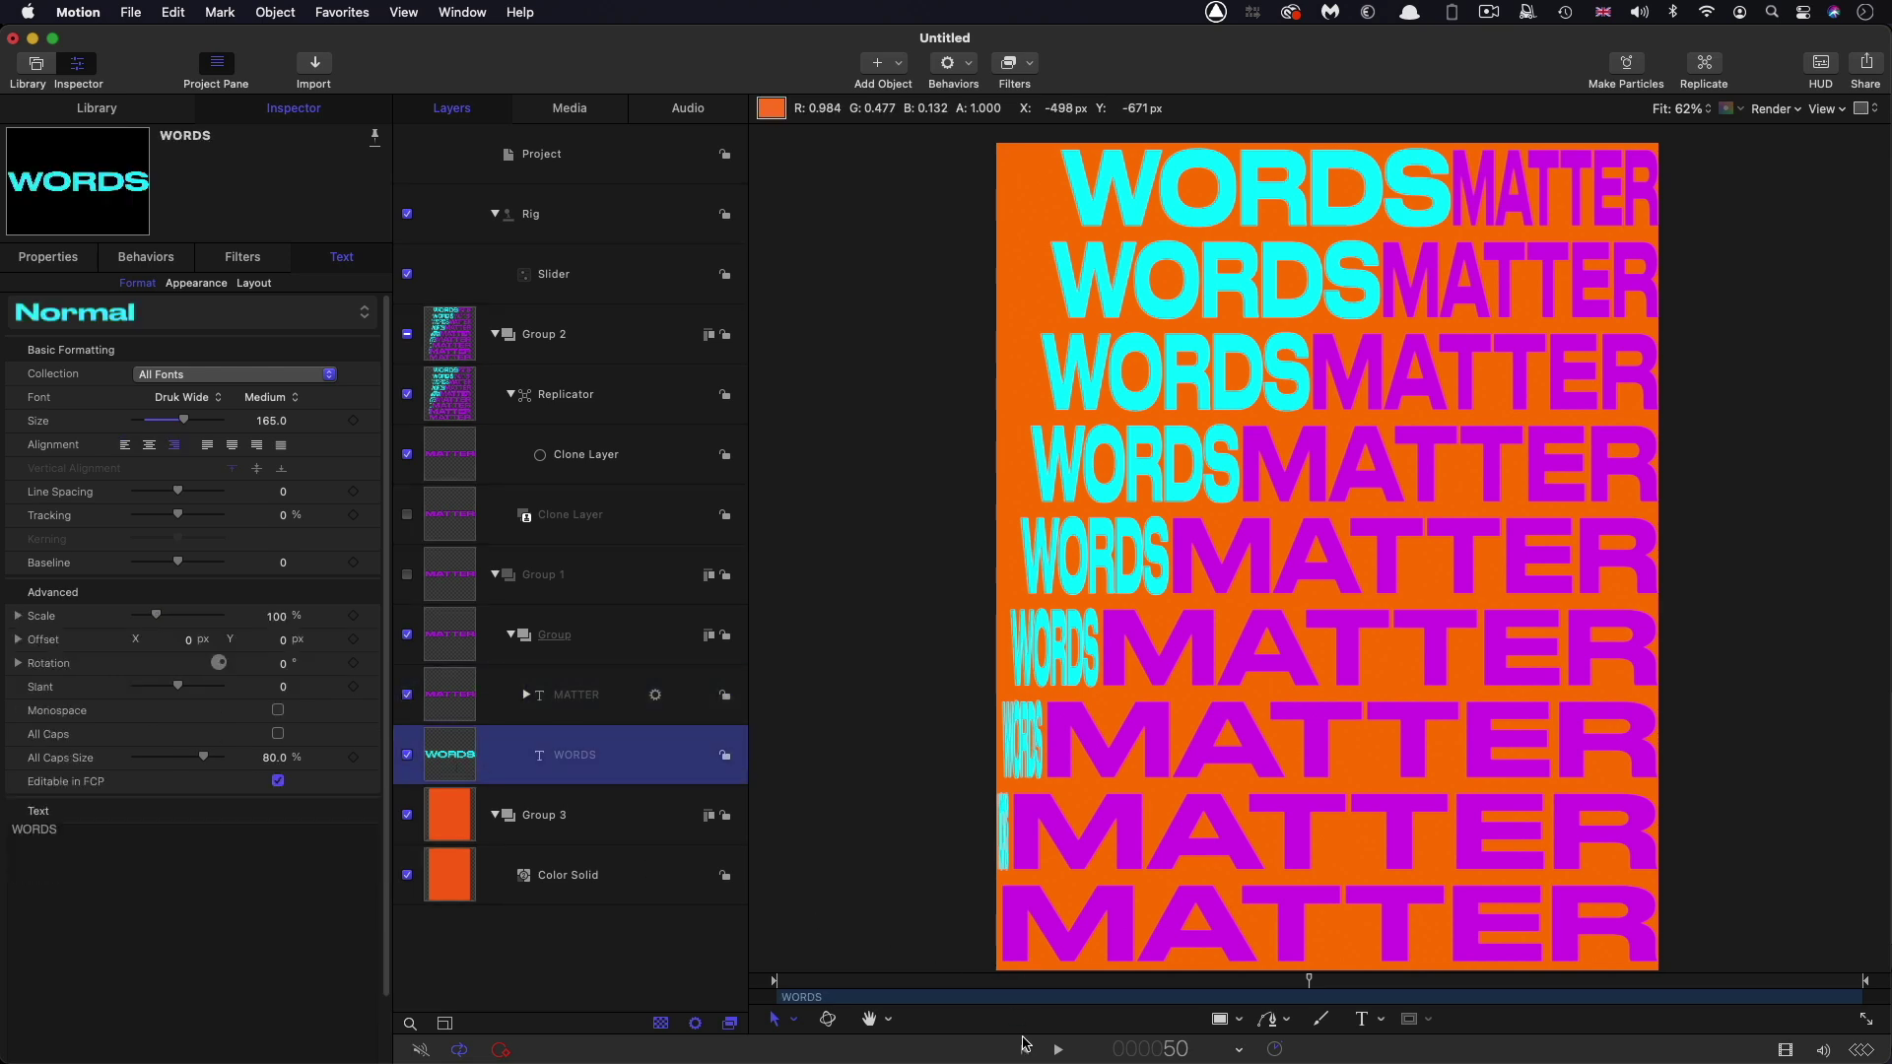
left_click(1025, 1051)
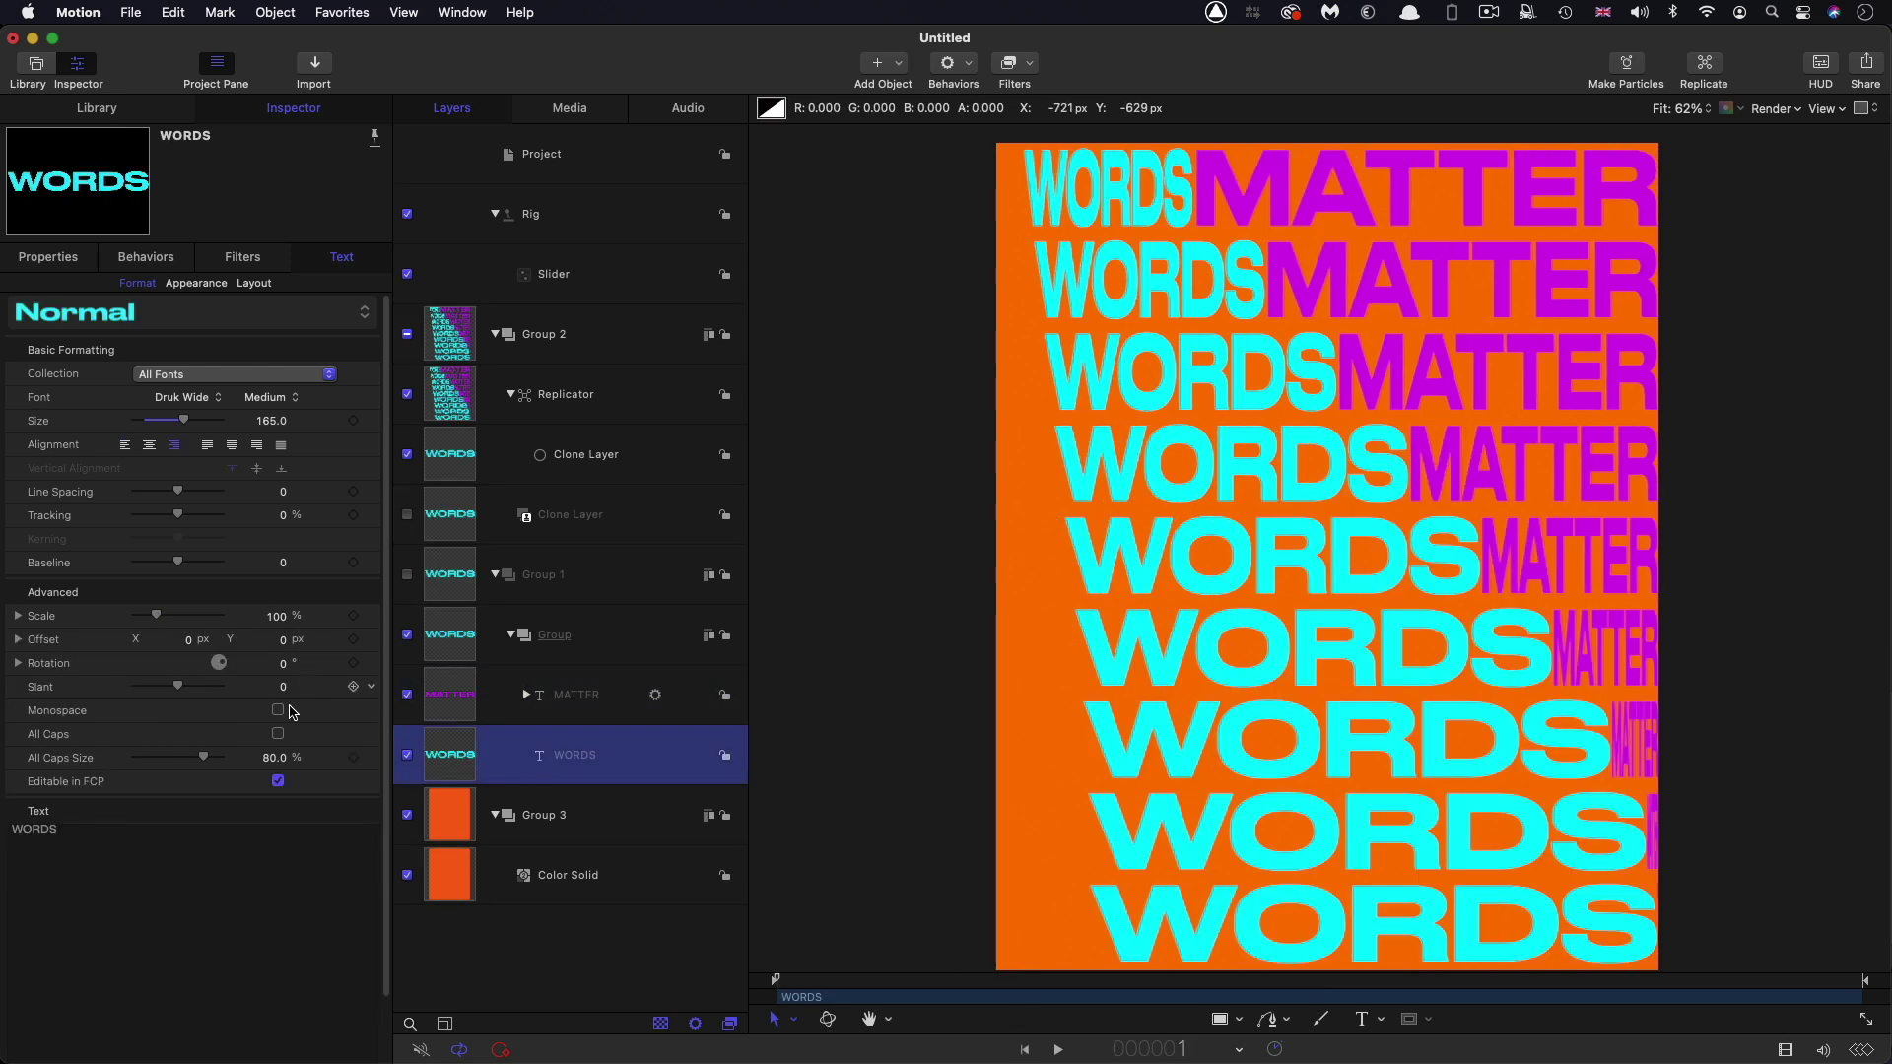
left_click(19, 616)
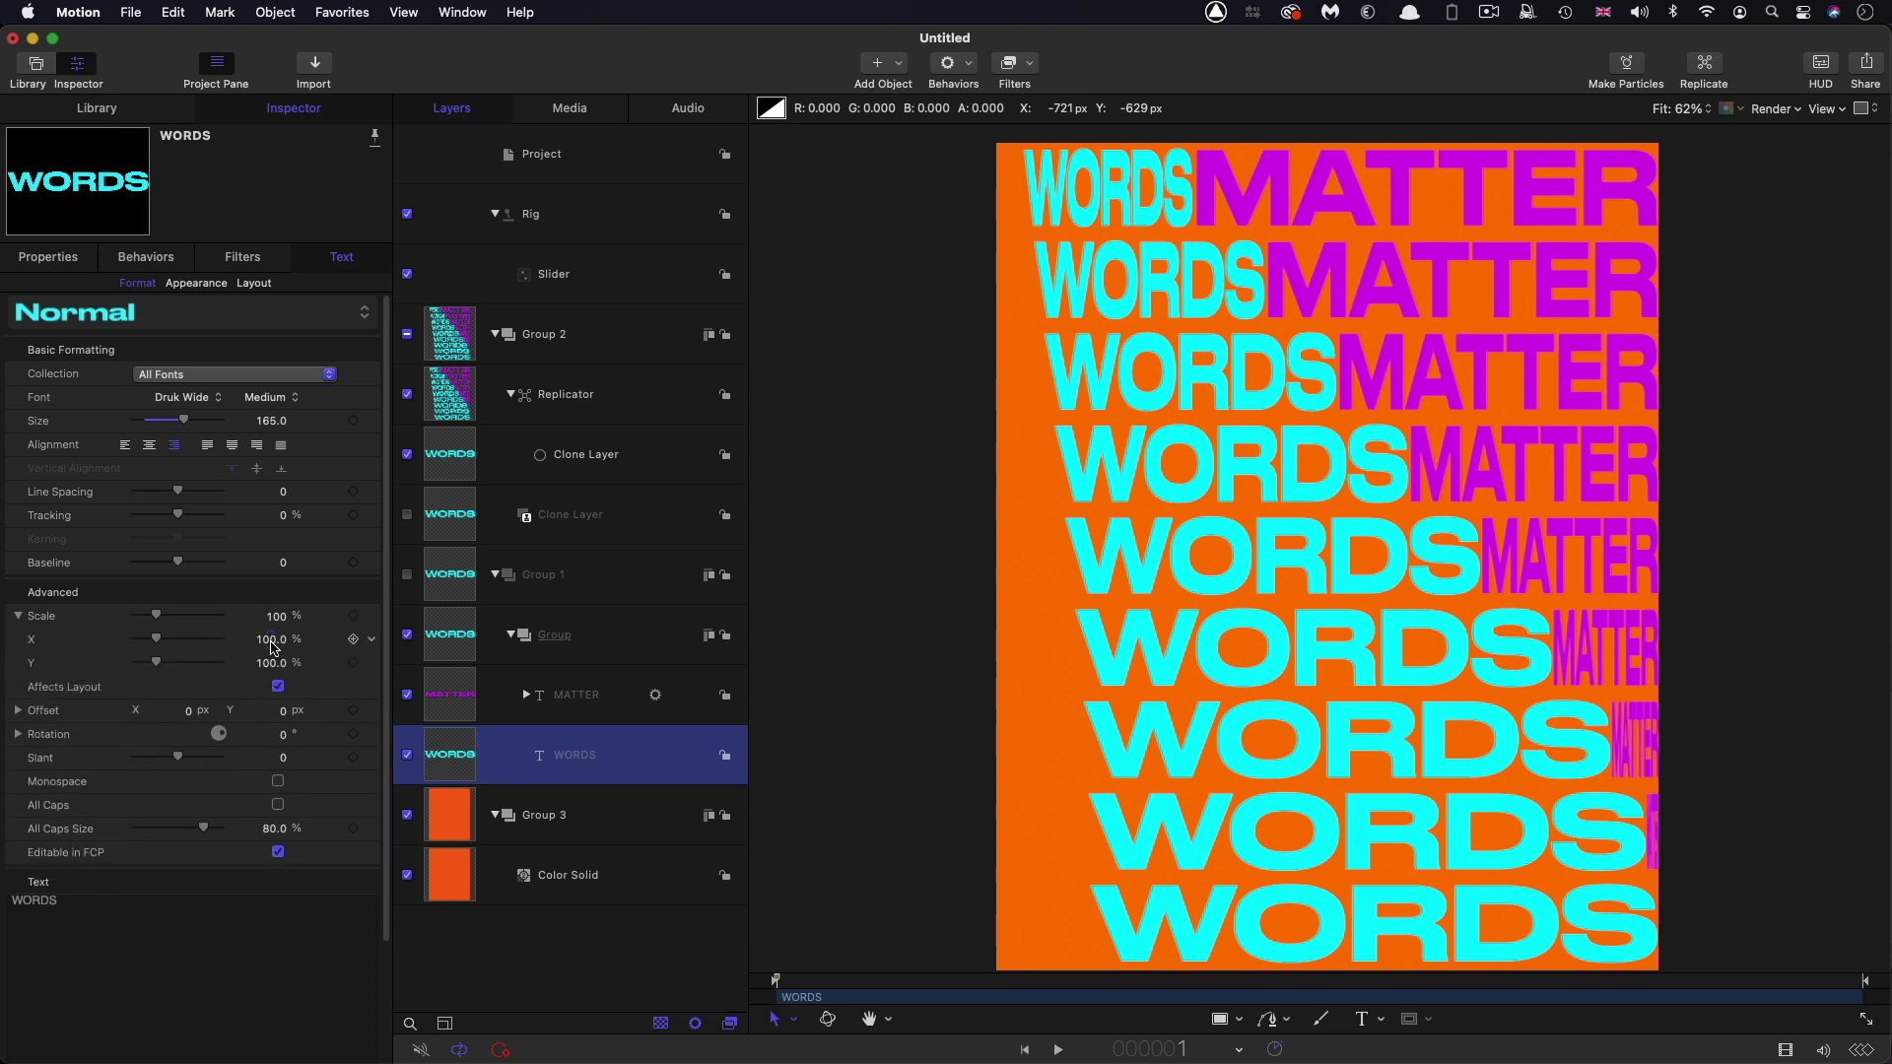
mouse_move(273, 645)
left_mouse_down()
mouse_move(301, 645)
mouse_move(271, 638)
left_mouse_up()
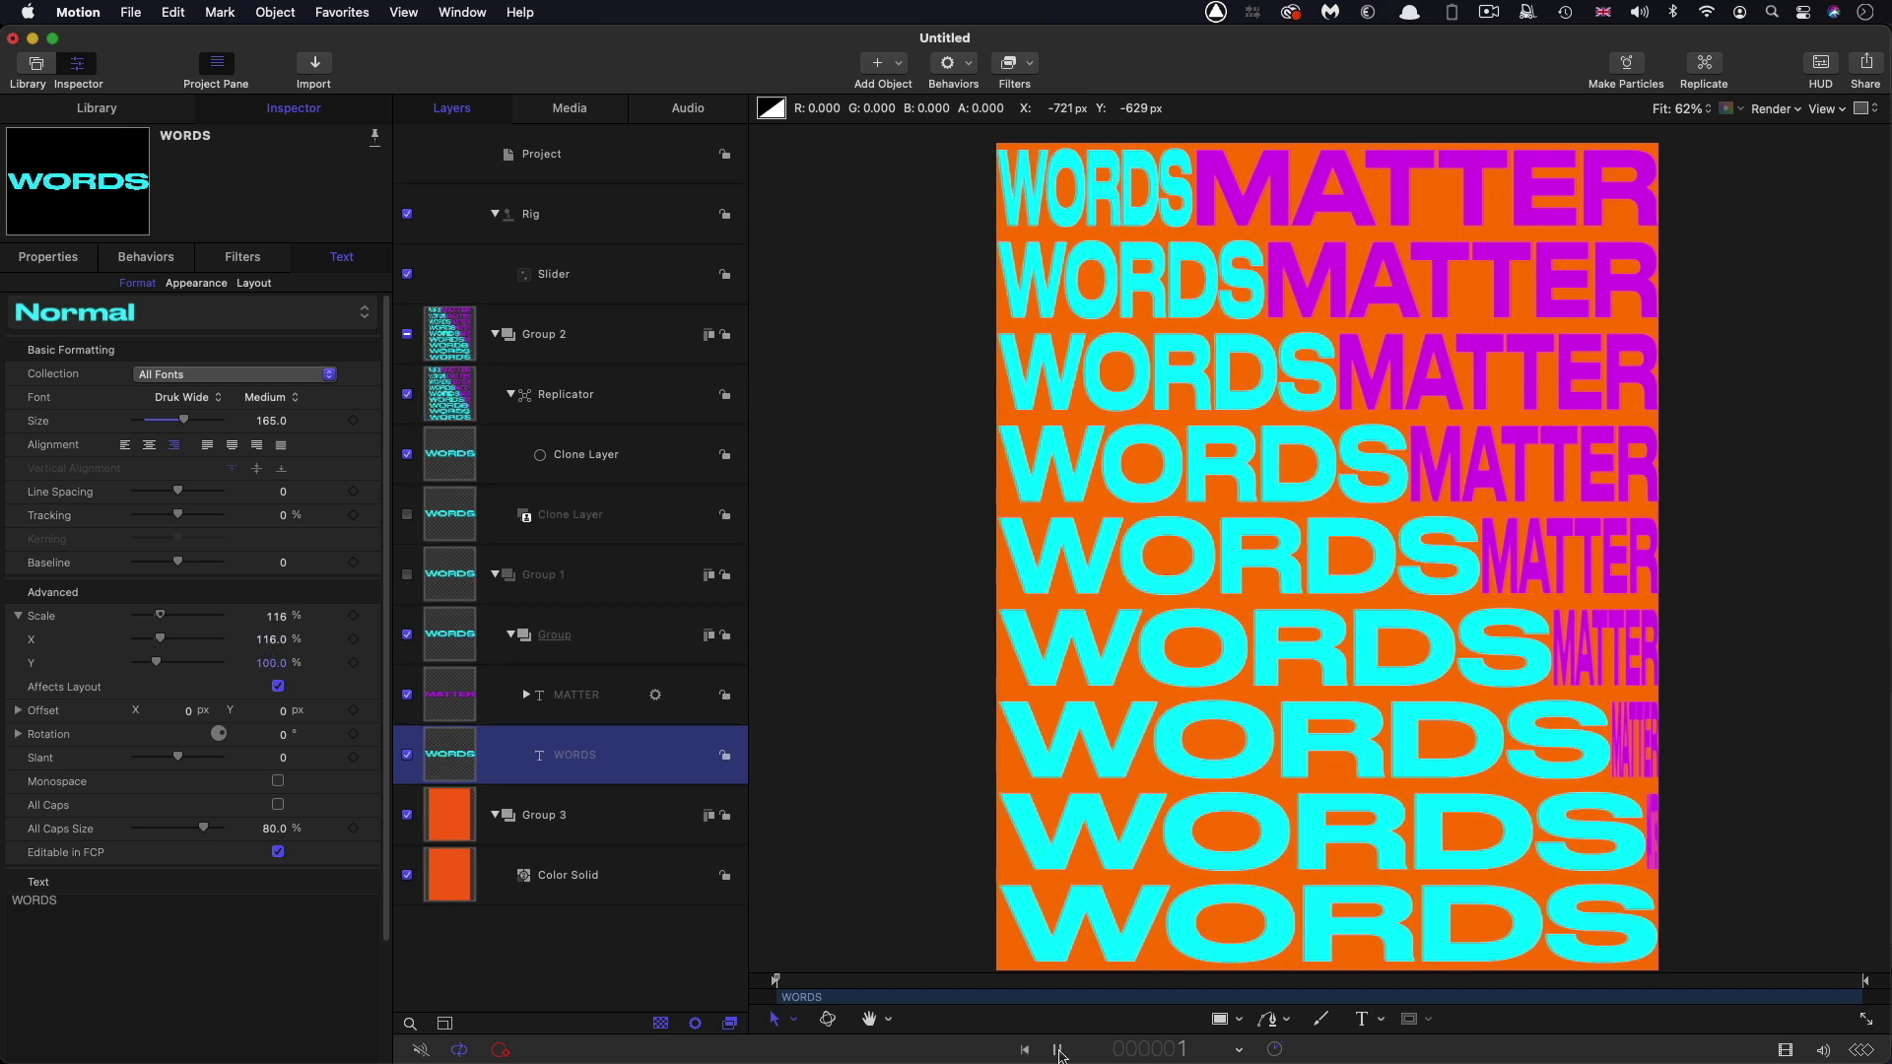
Preview the animation and select the Replicator layer in Group 2
left_click(1058, 1051)
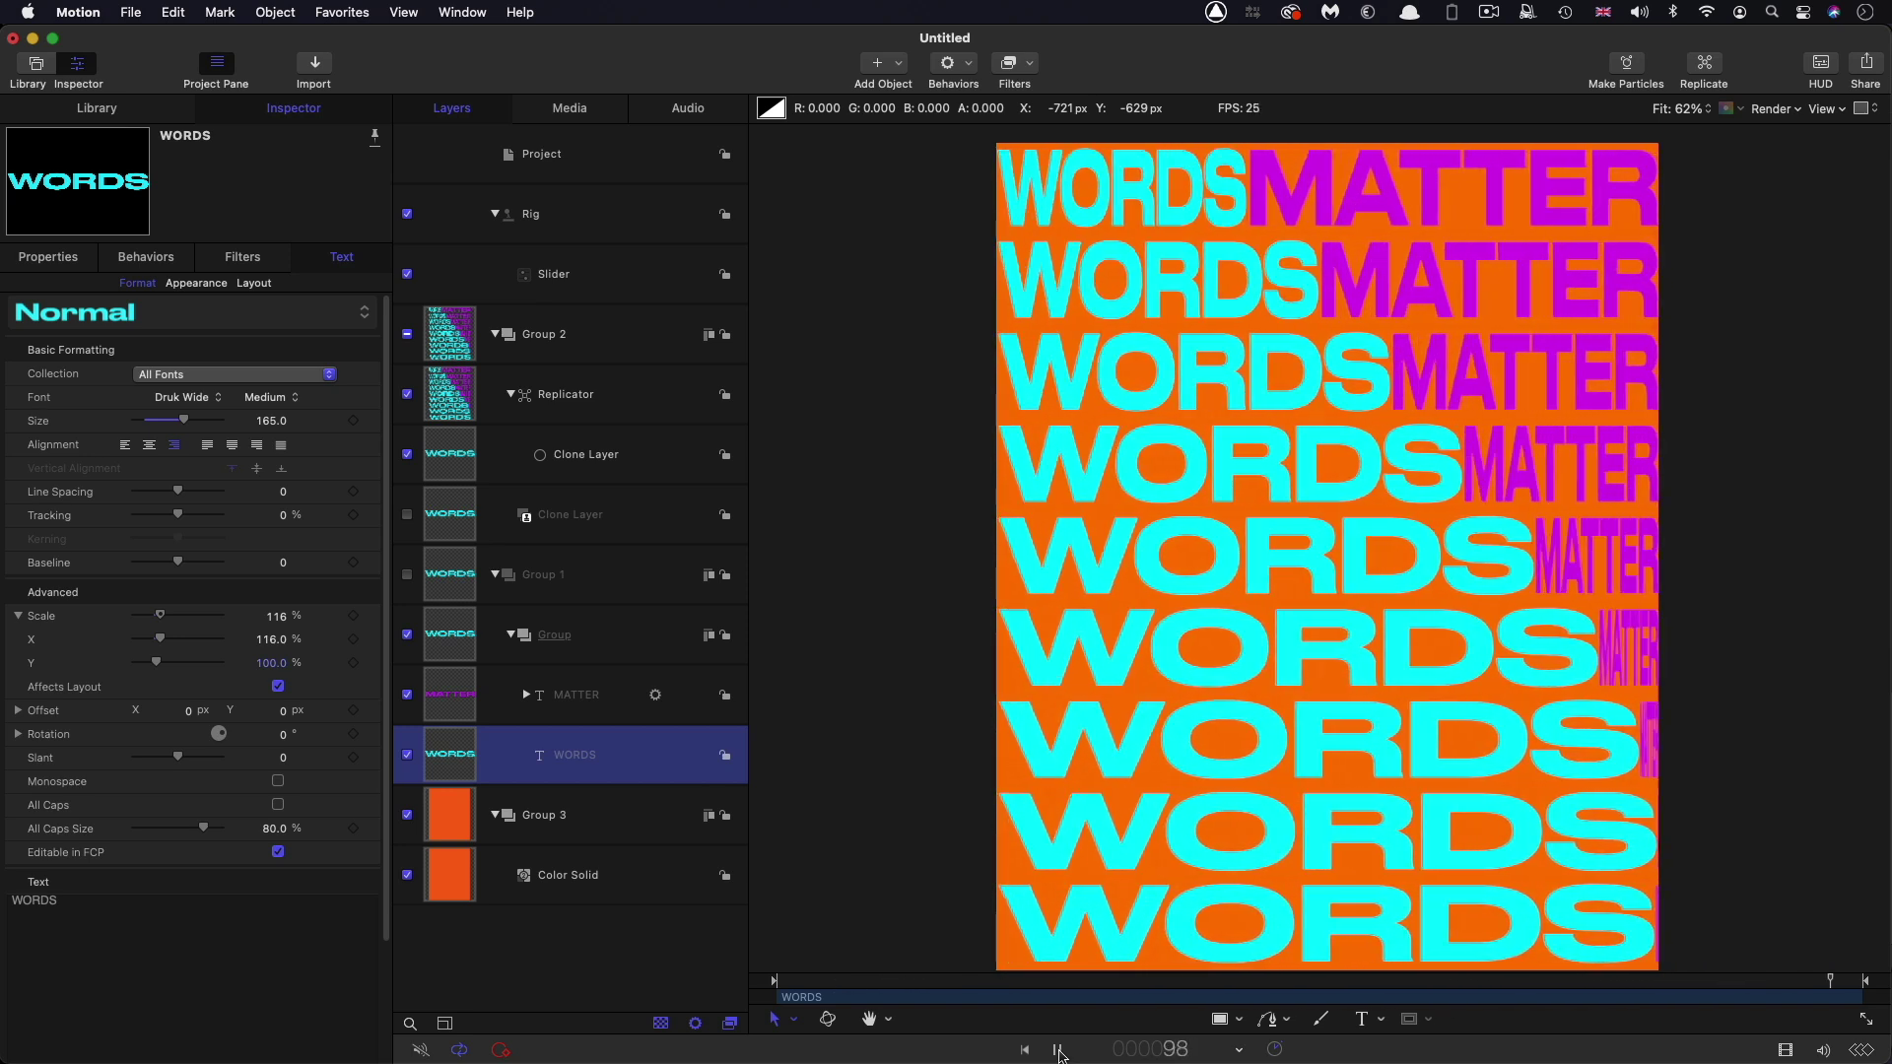
left_click(1059, 1050)
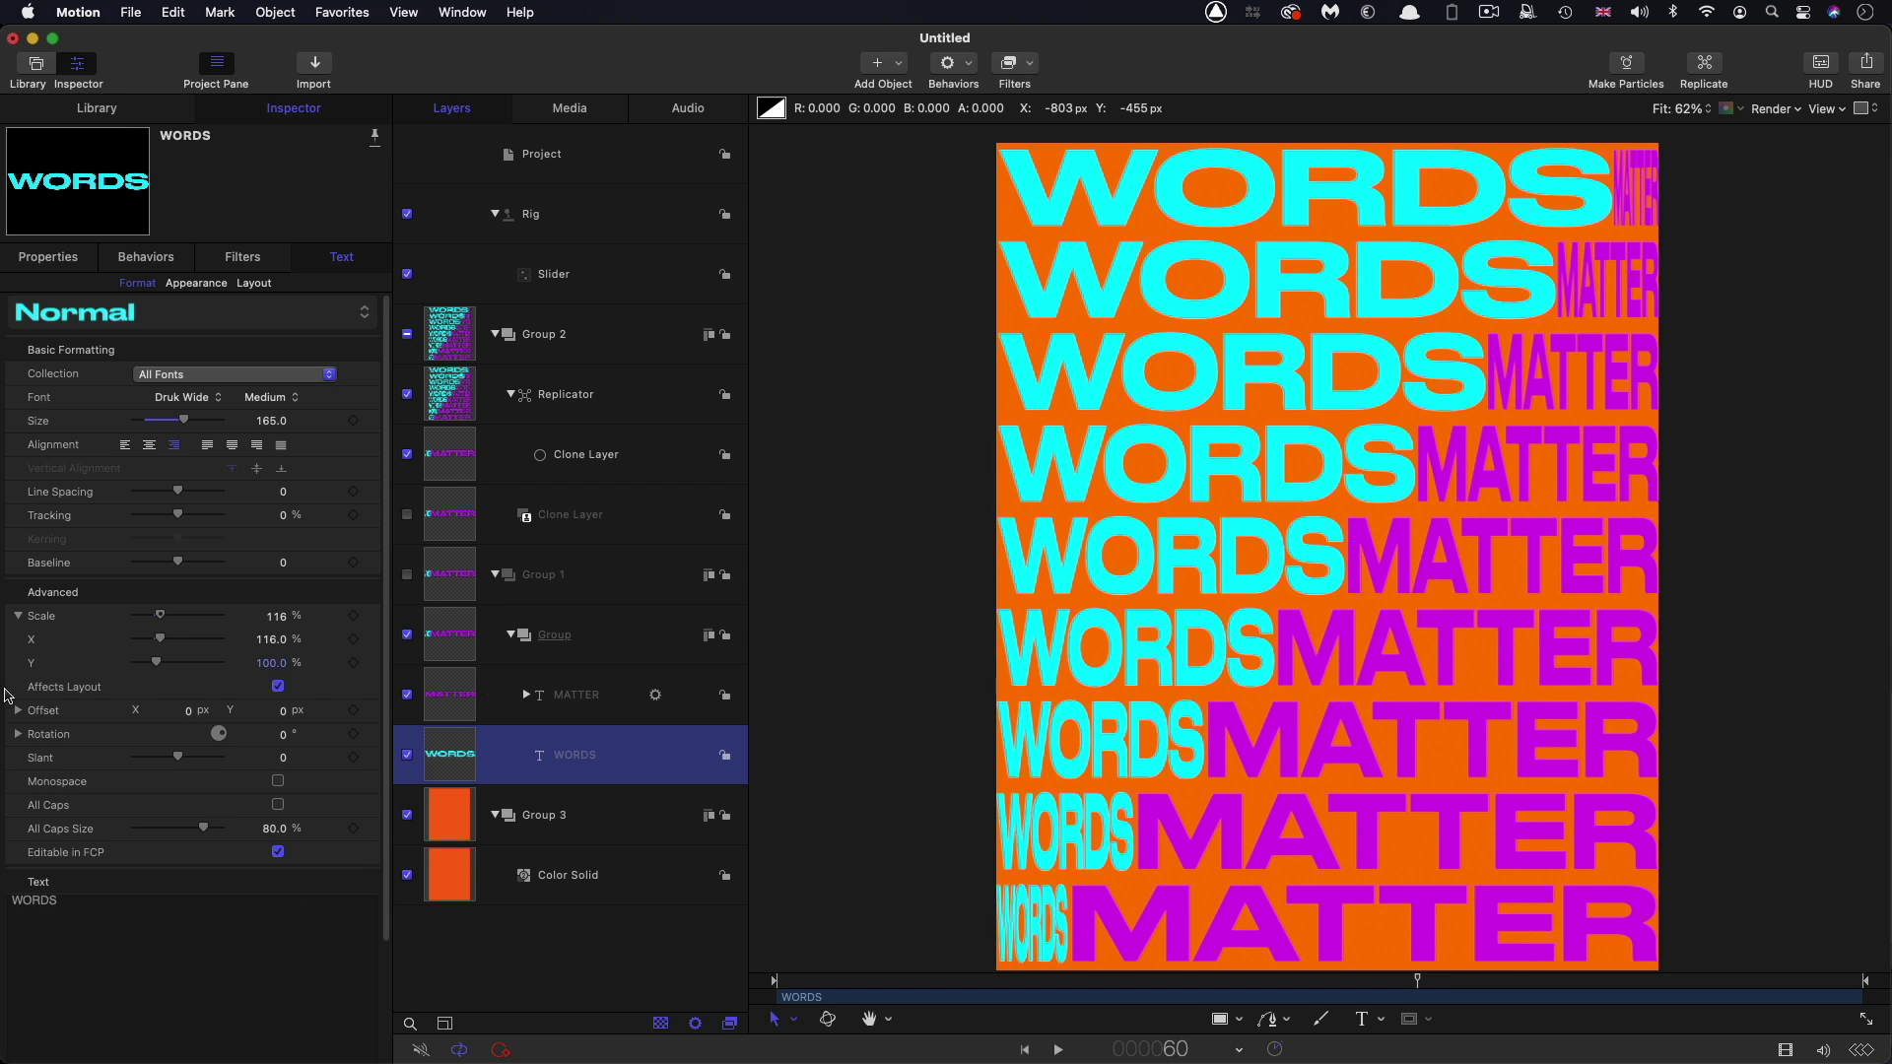
mouse_move(364, 647)
left_click(461, 406)
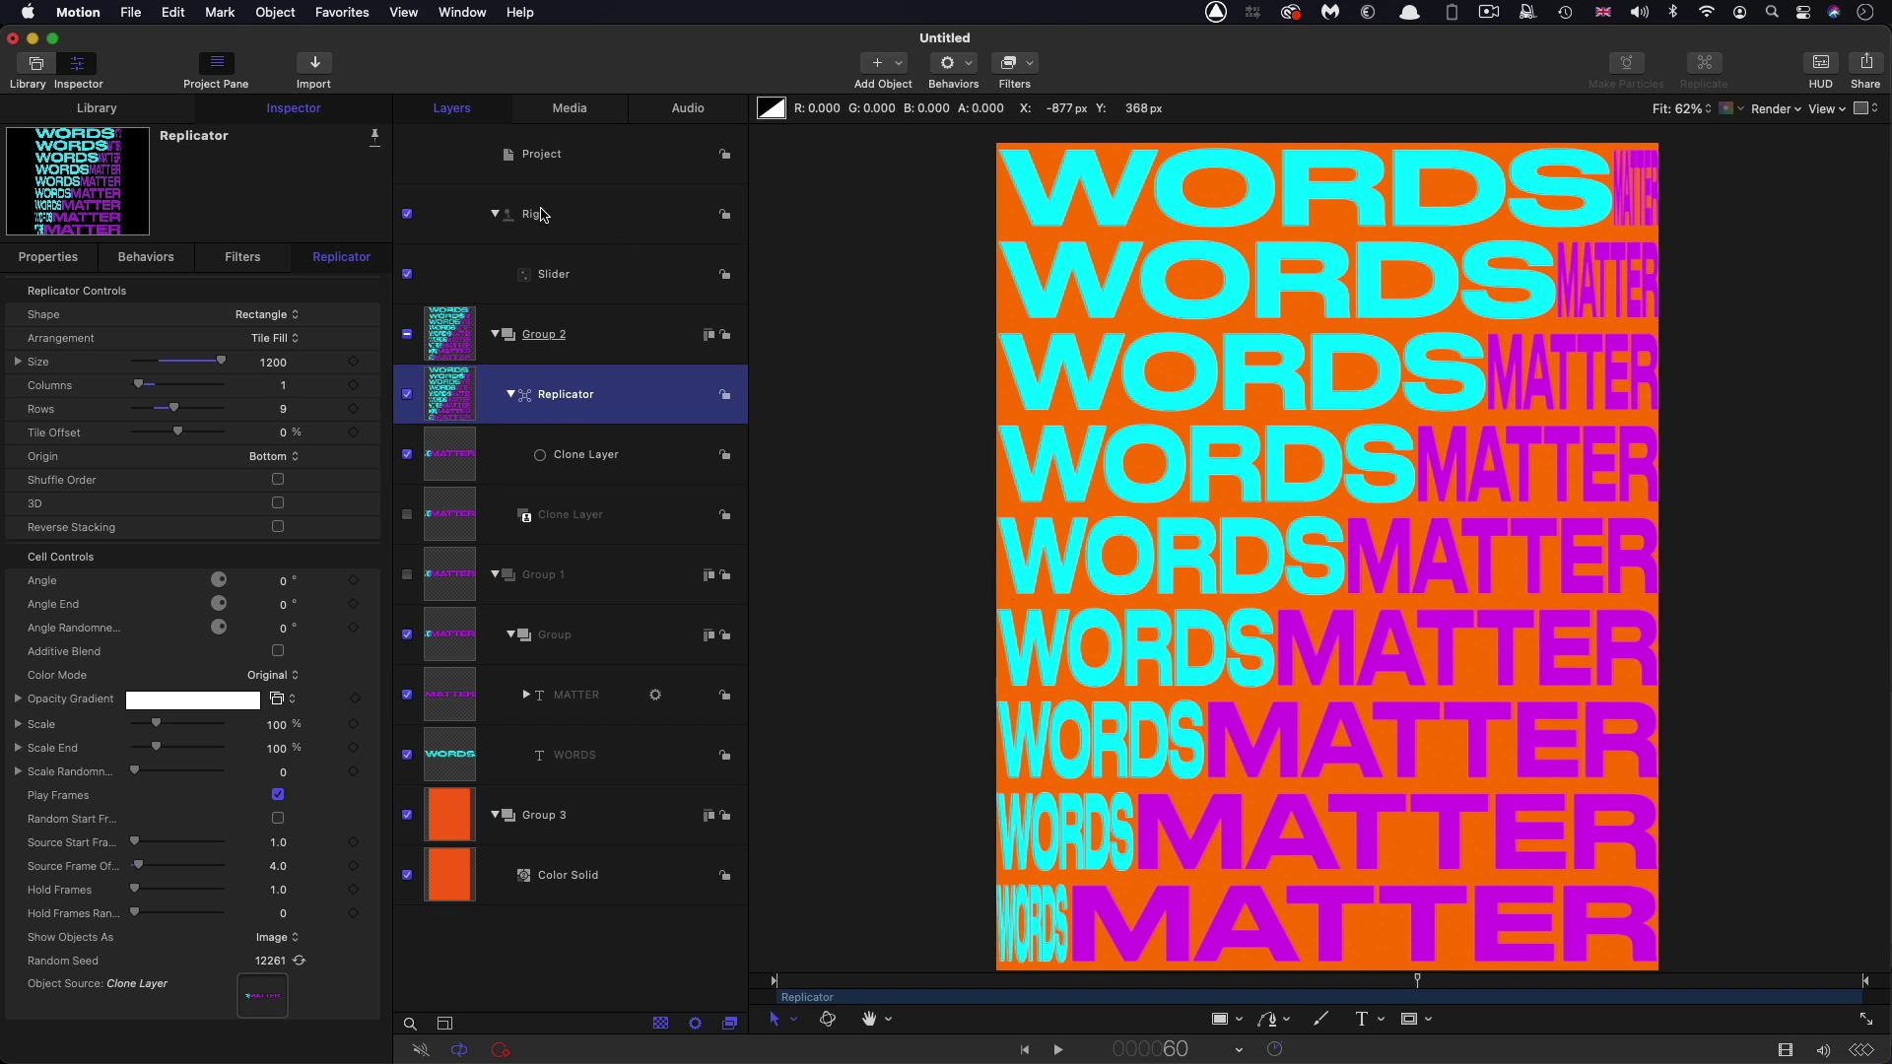
Paste the VeryDirtyGlass texture above the replicator, enable it, and scale it 107% × 135%
key("super+v")
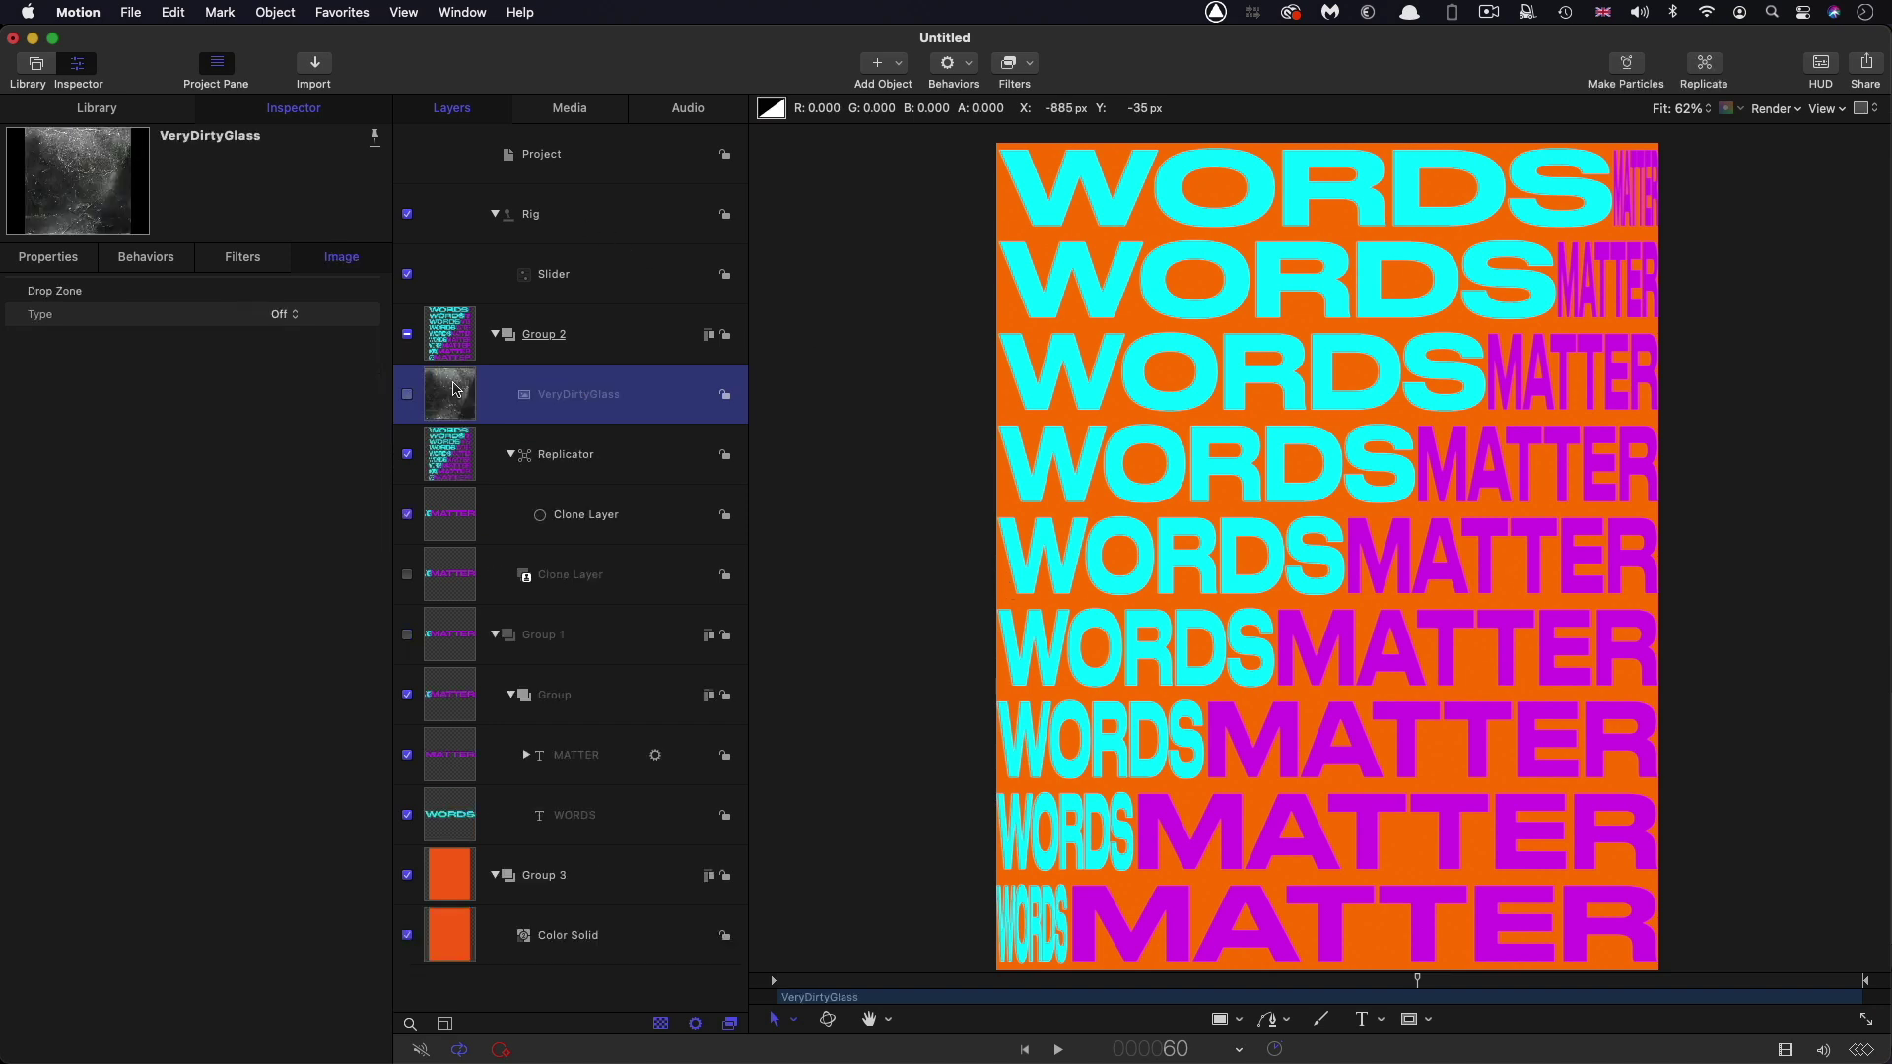
left_click(408, 396)
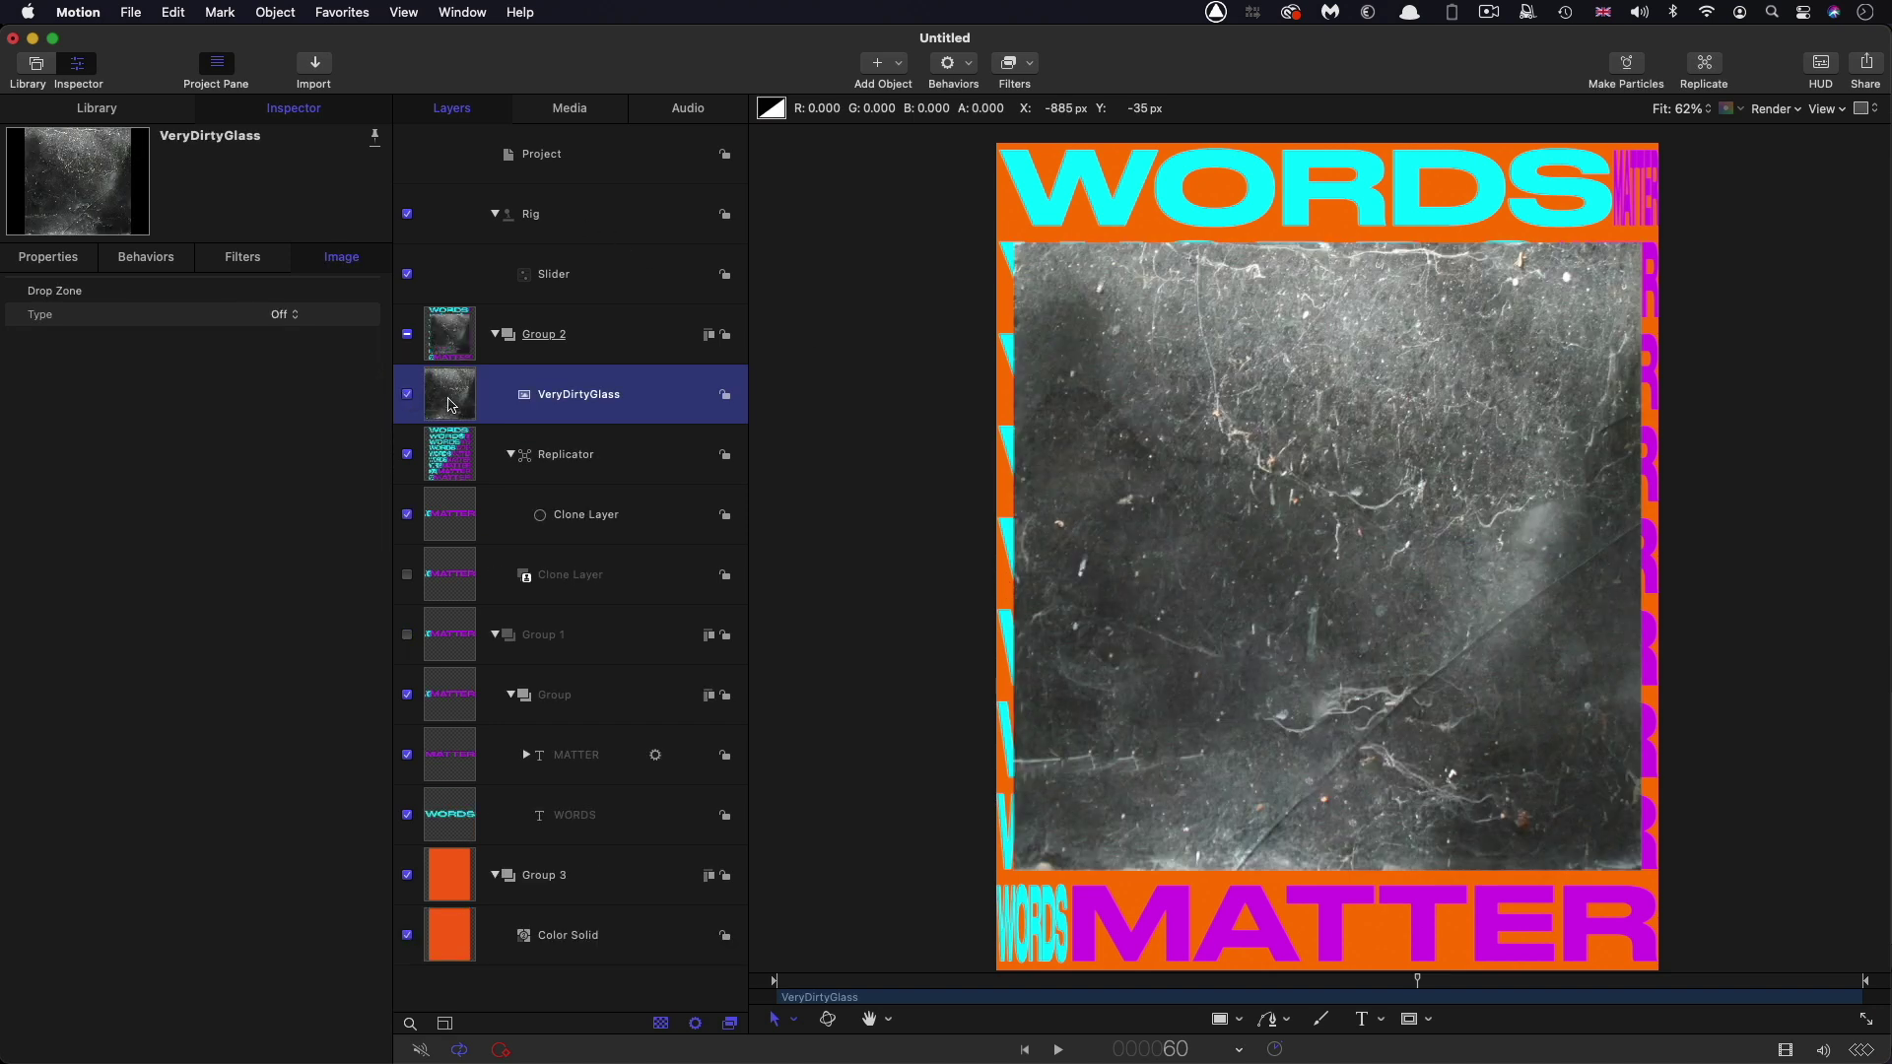
left_click(35, 254)
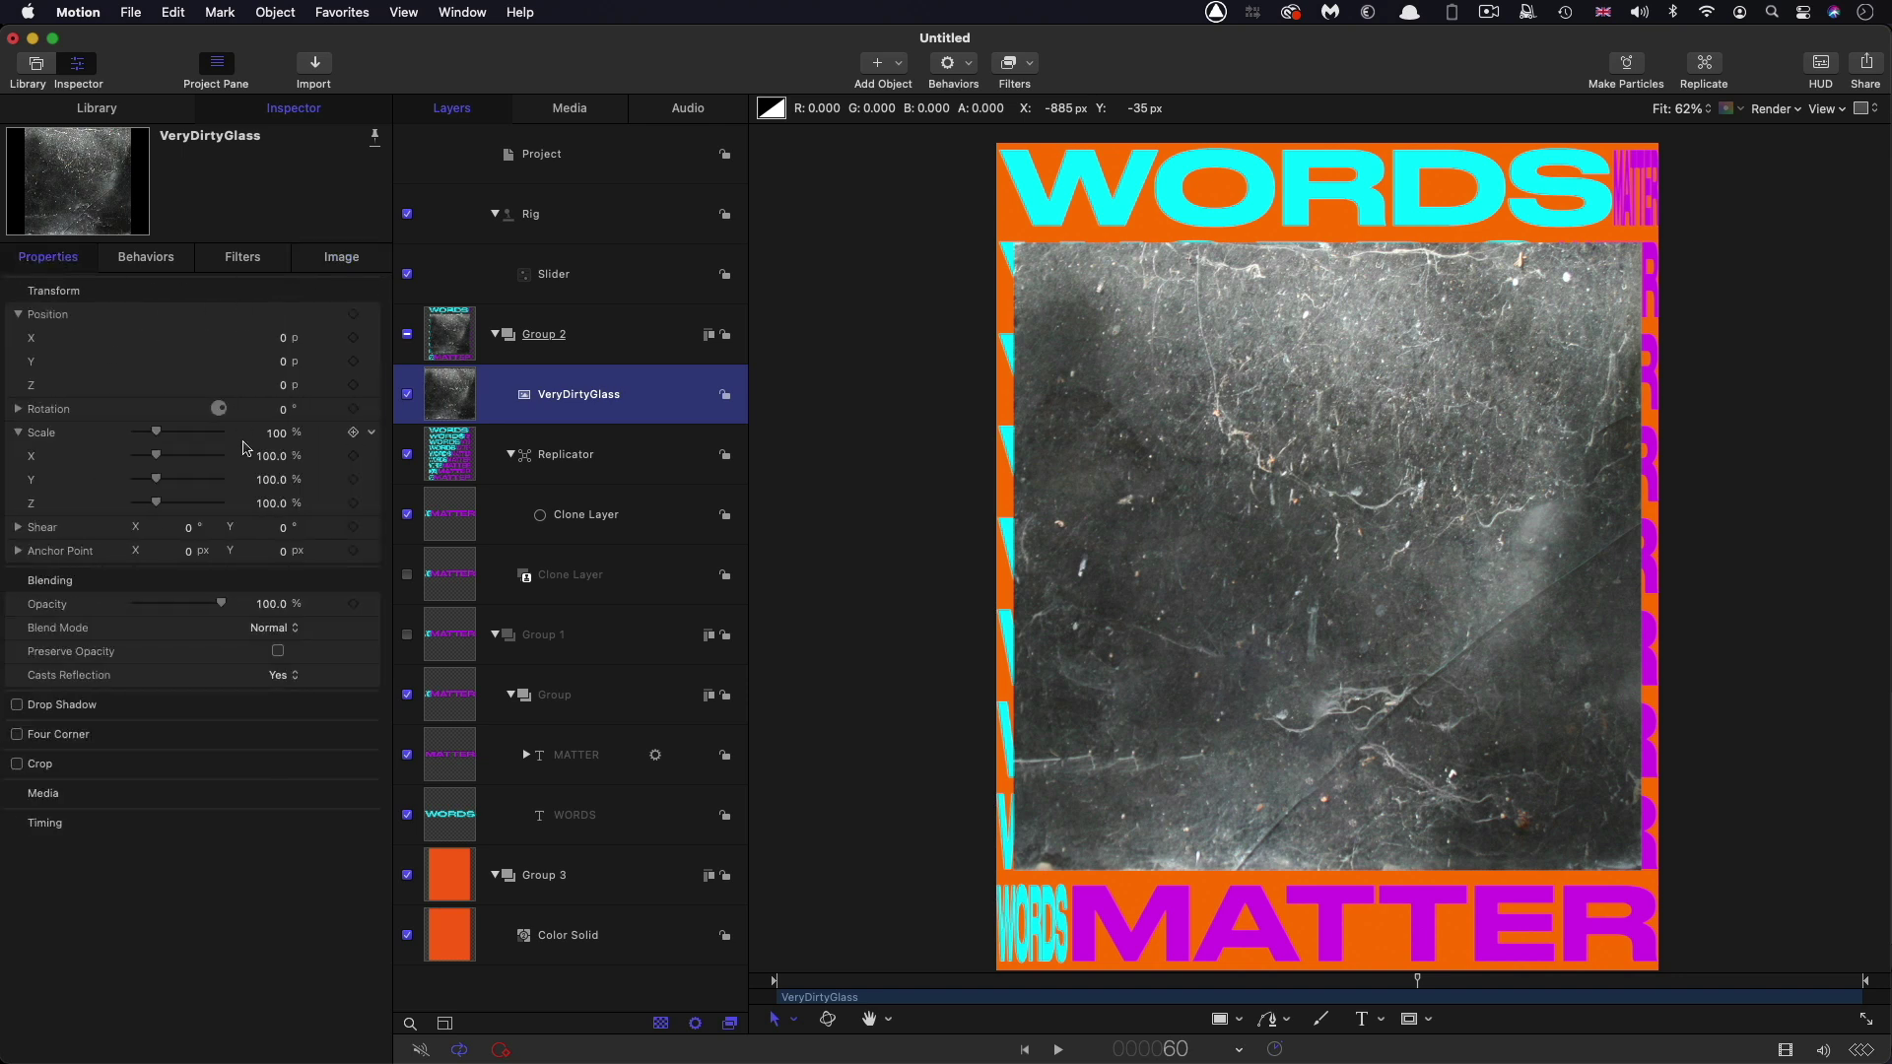
left_click(271, 456)
type("107")
key("Return")
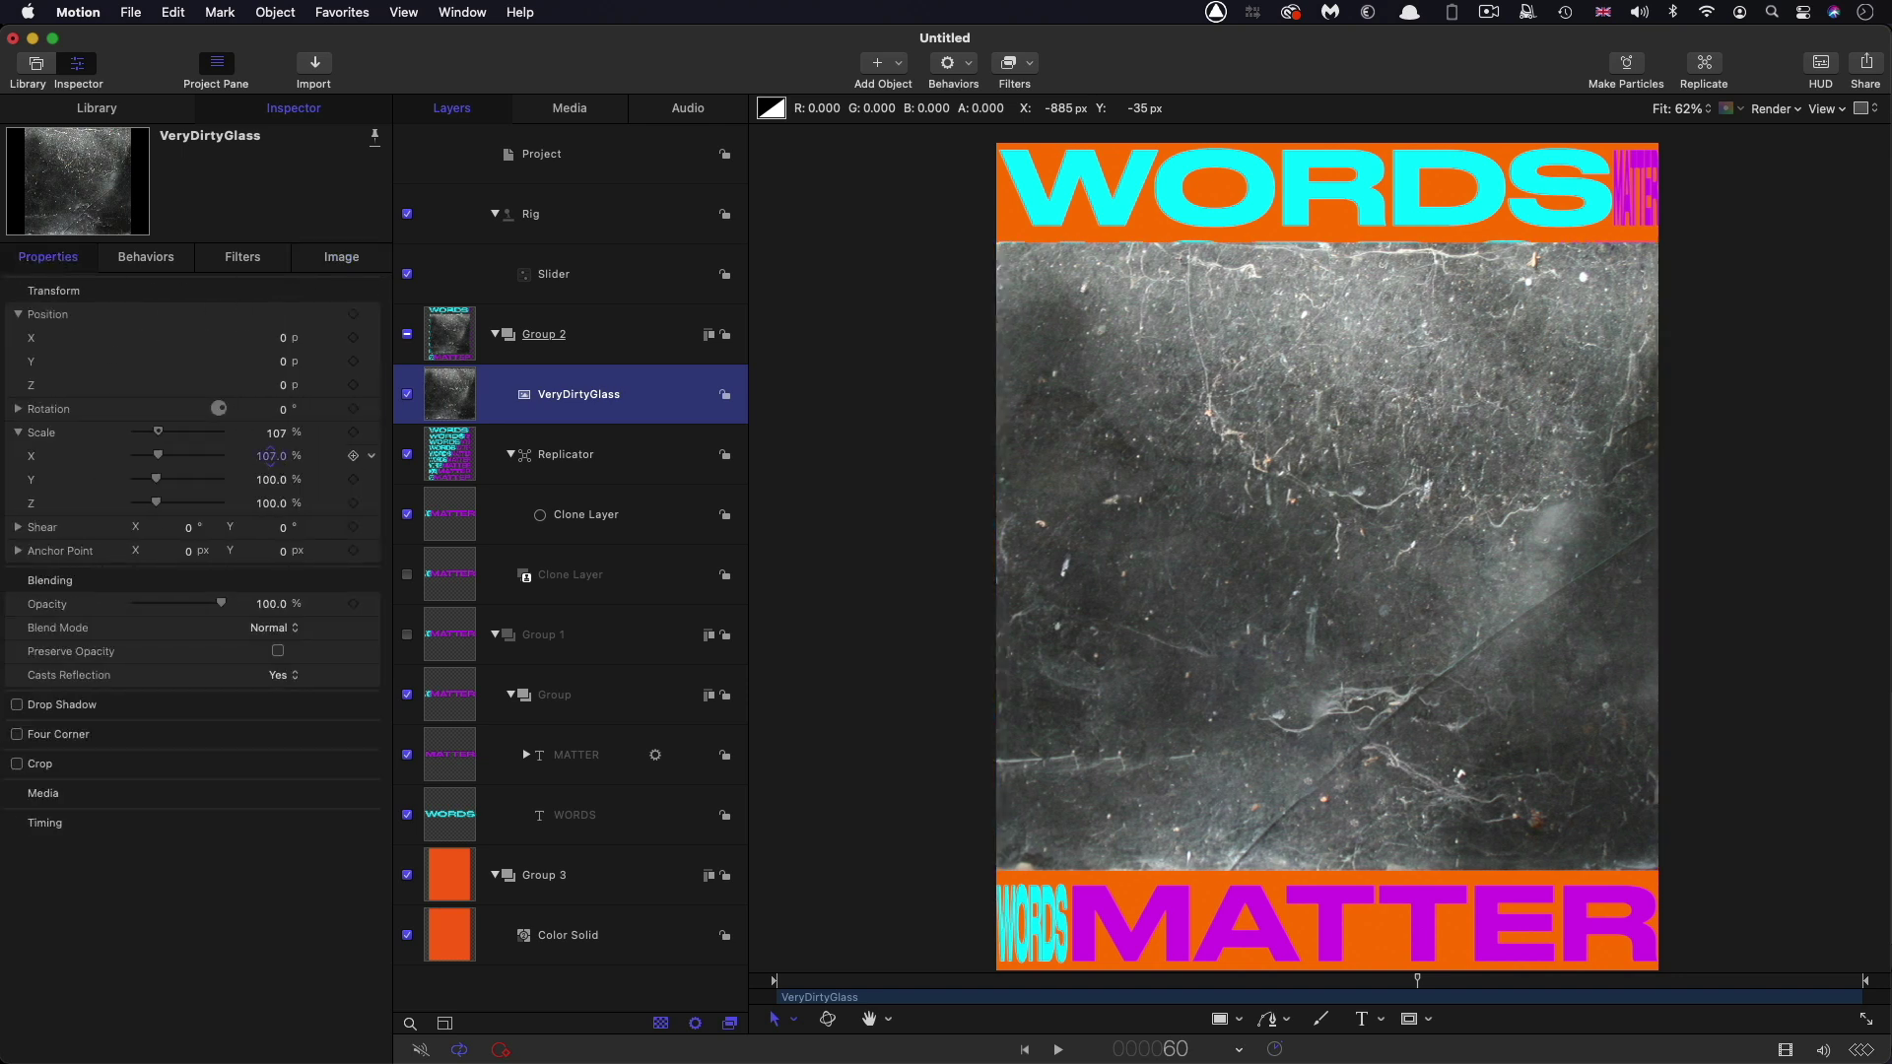
key("Tab")
type("135")
key("Return")
Fade the glass texture's opacity to 10%, after first trying 5%
left_click(275, 605)
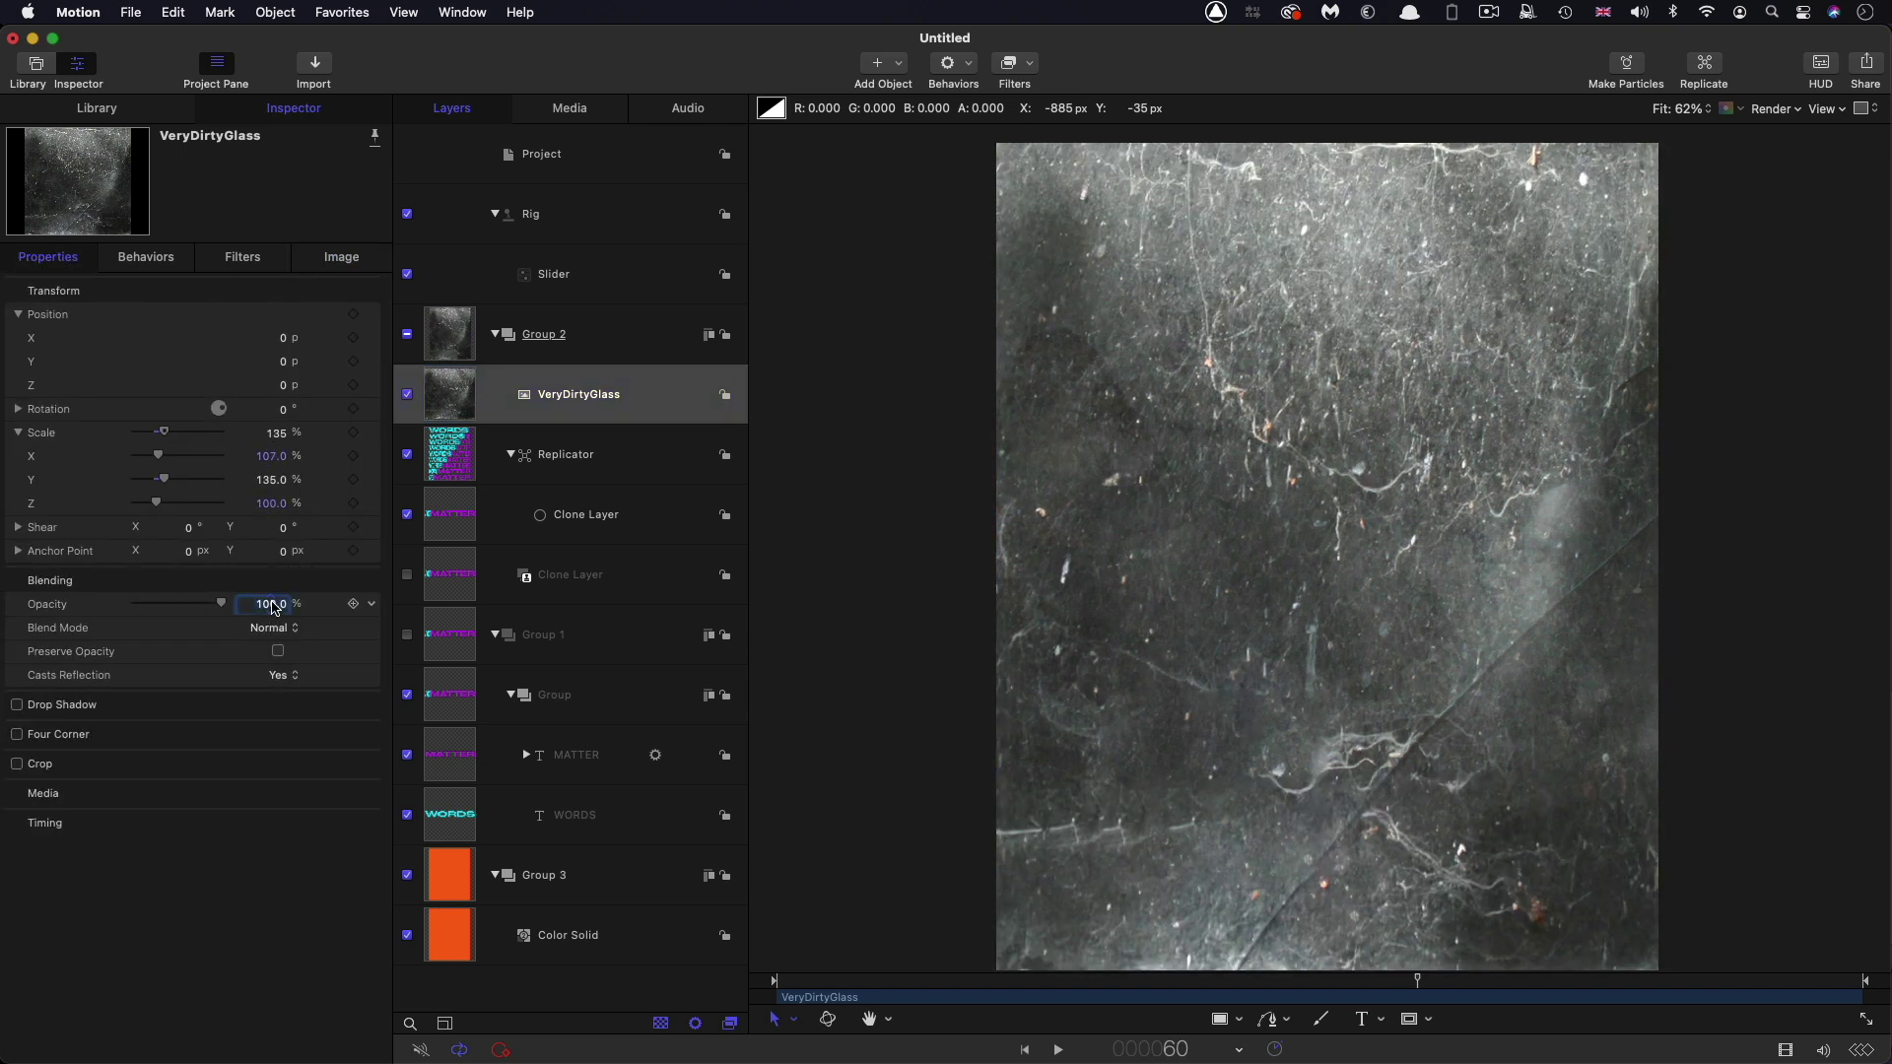
type("5")
key("Return")
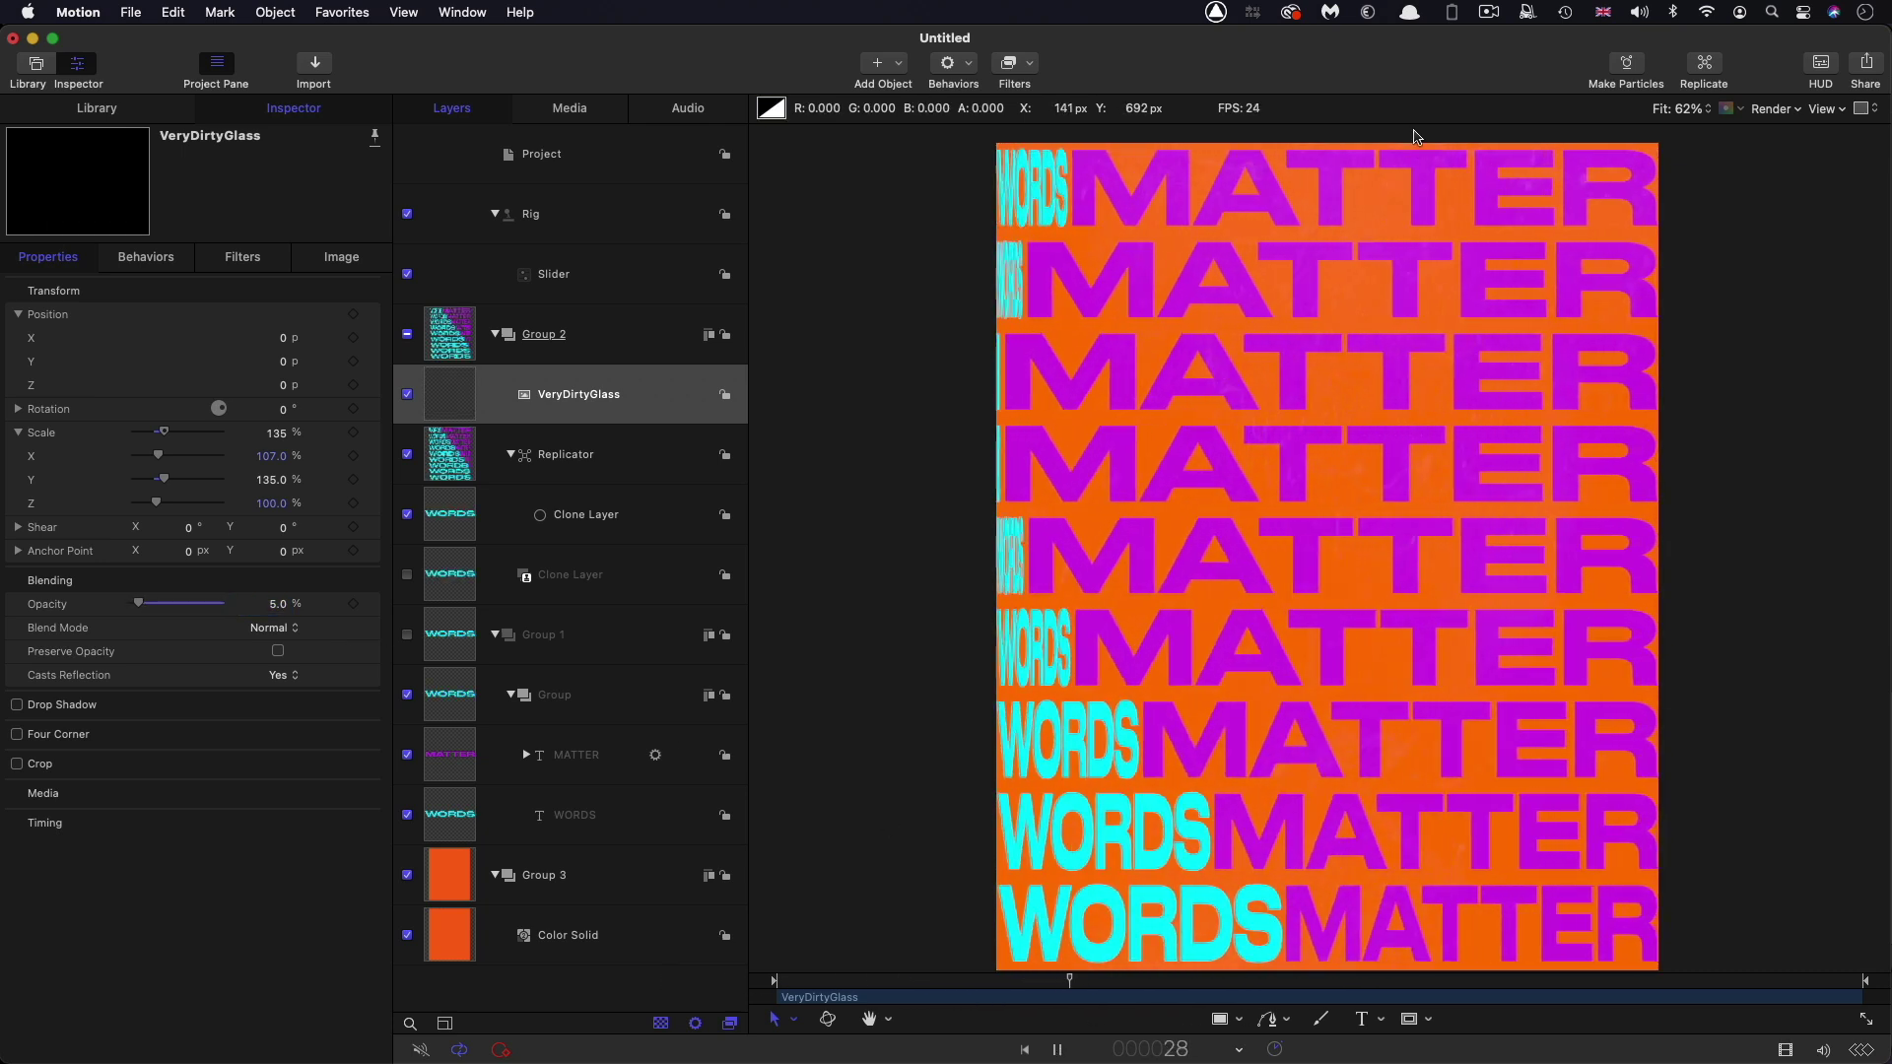
left_click(276, 604)
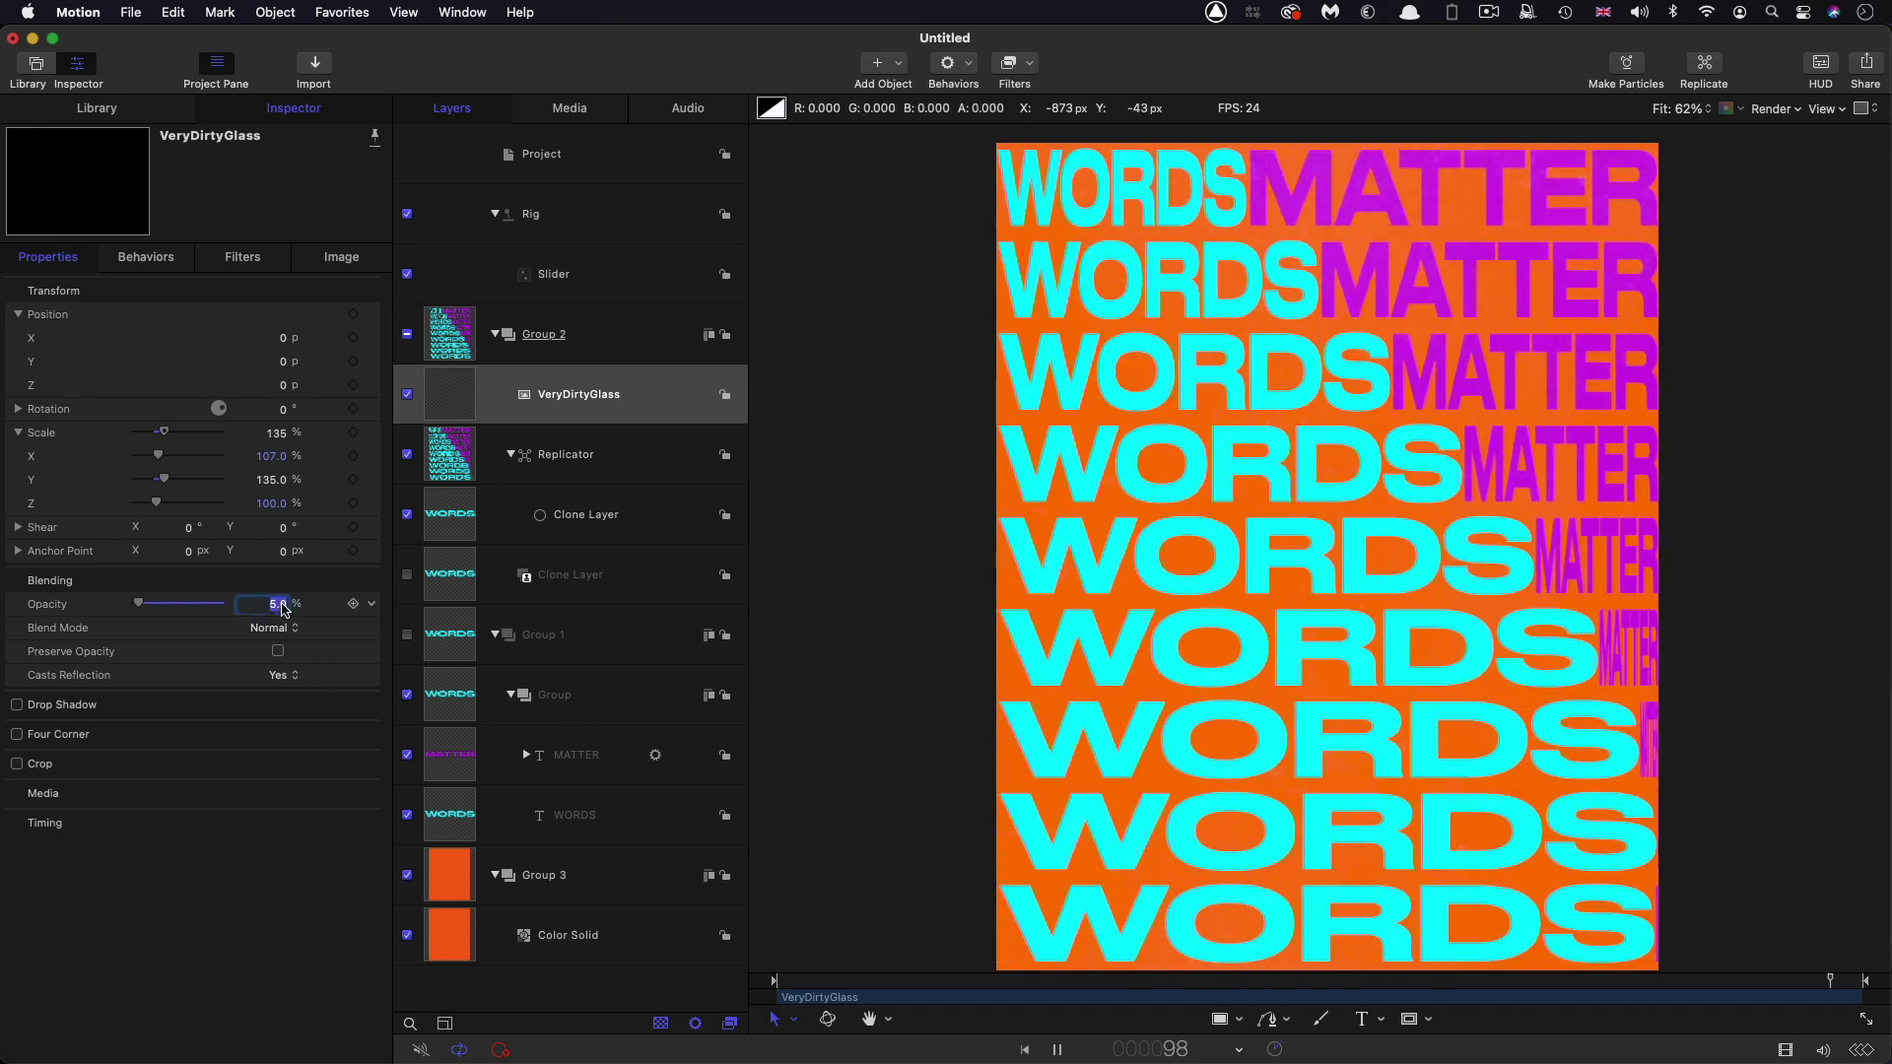
type("10")
key("Return")
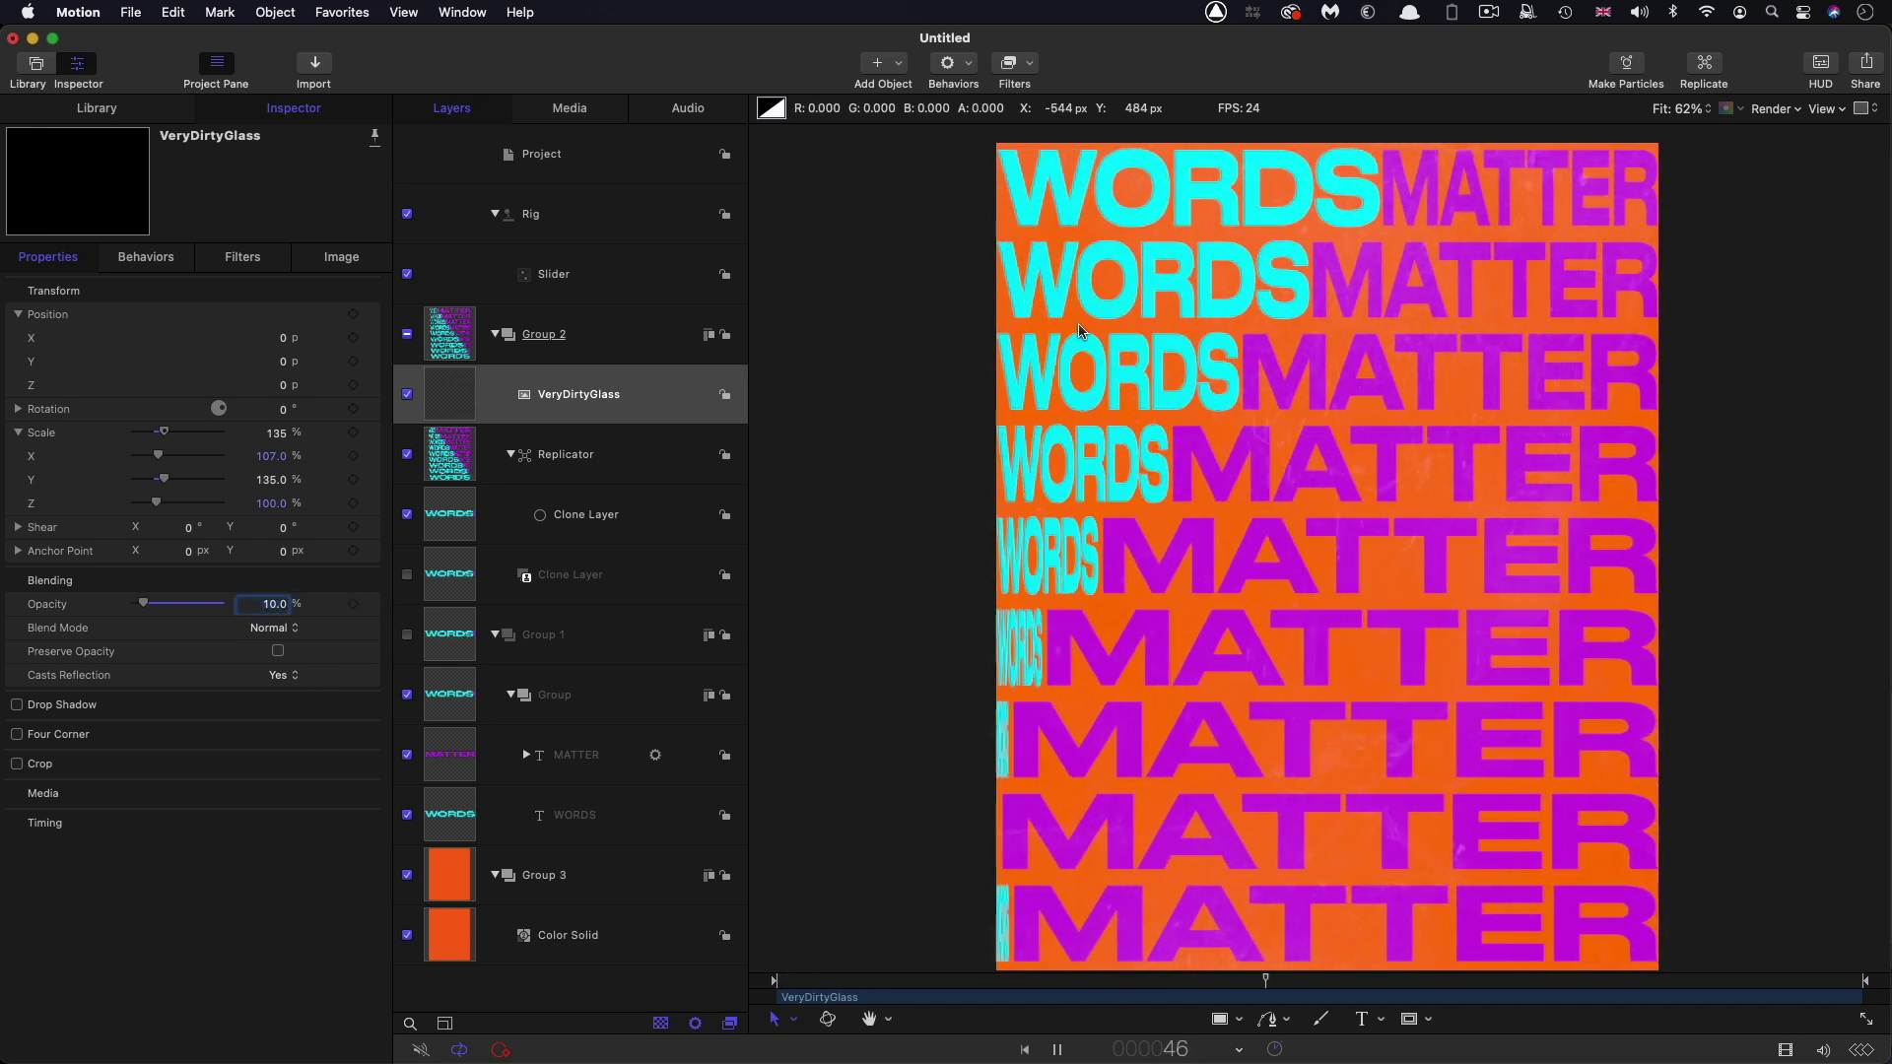